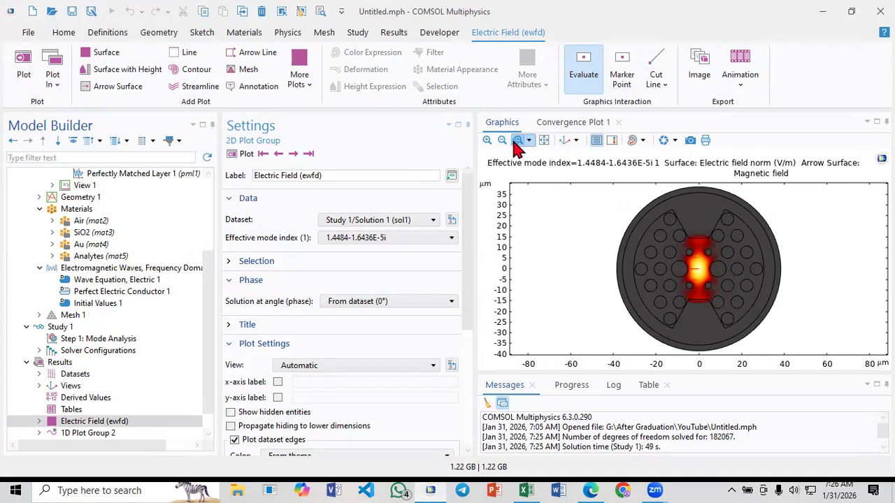
# Change the color table of Surface 1 in the Electric Field plot to ThermalClassic
pyautogui.moveTo(666, 223); pyautogui.dragTo(739, 319)
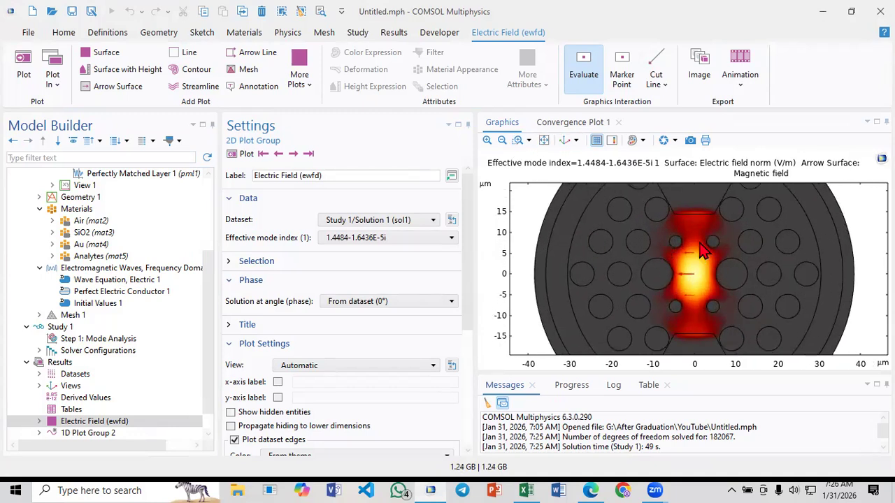
pyautogui.click(39, 421)
pyautogui.scroll(-2, 68, 427)
pyautogui.click(88, 386)
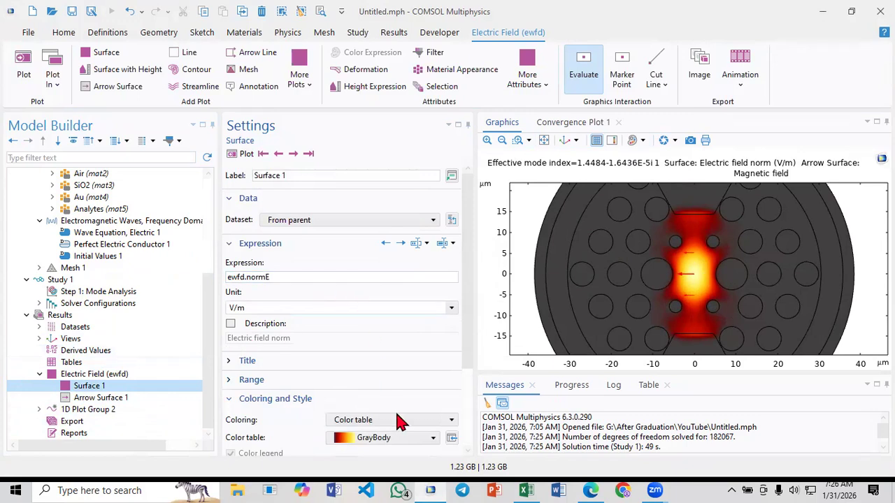
pyautogui.click(407, 438)
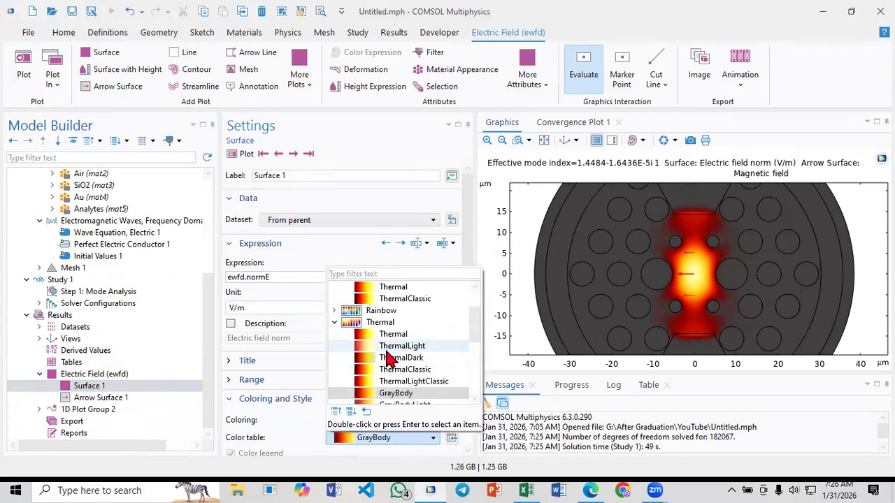
pyautogui.click(364, 299)
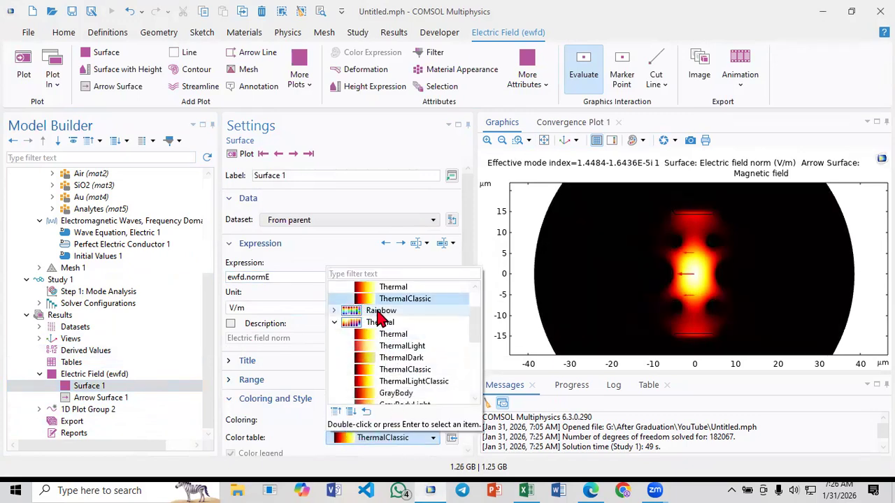
pyautogui.click(88, 377)
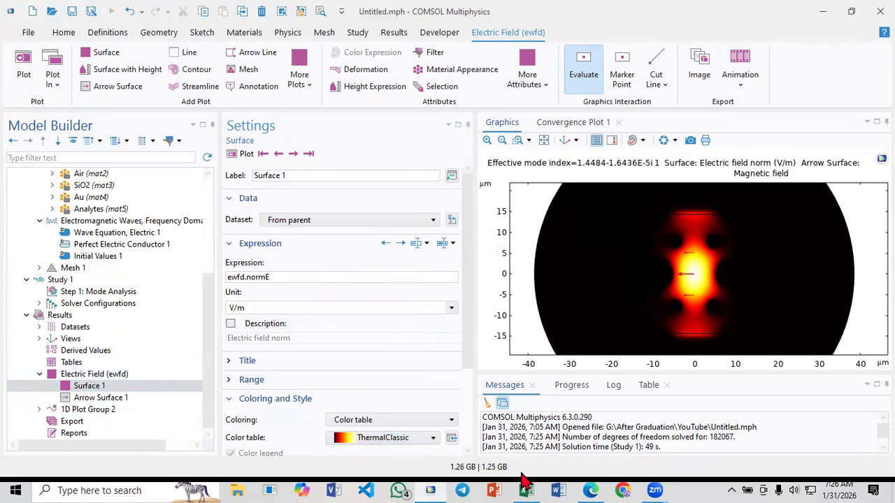
# Find the mode field figure on page 4 of Paper_3.pdf in Edge and frame the simulated core mode in COMSOL for comparison
pyautogui.click(590, 490)
pyautogui.scroll(20, 434, 334)
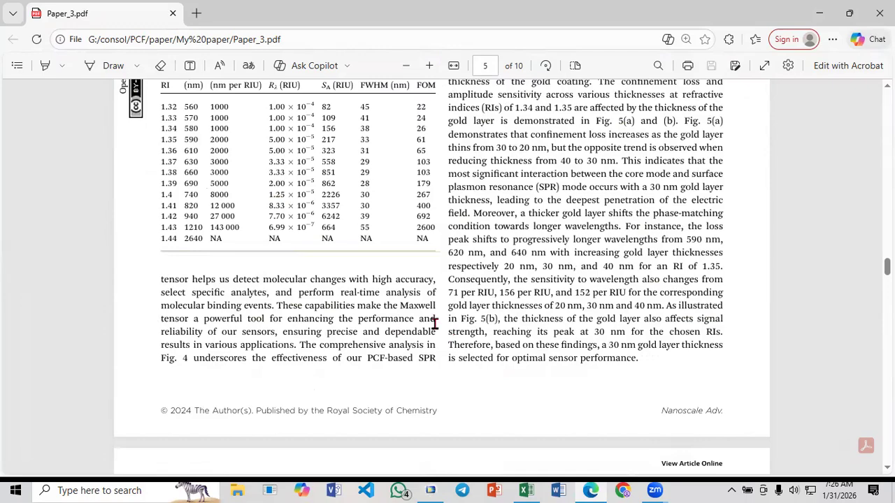
pyautogui.scroll(10, 437, 329)
pyautogui.scroll(-3, 379, 276)
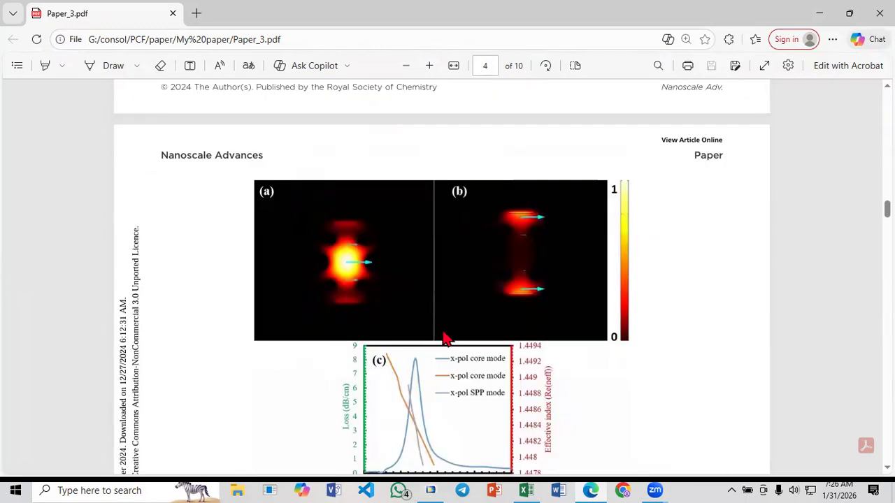
pyautogui.click(593, 489)
pyautogui.click(518, 142)
pyautogui.moveTo(648, 205); pyautogui.dragTo(733, 341)
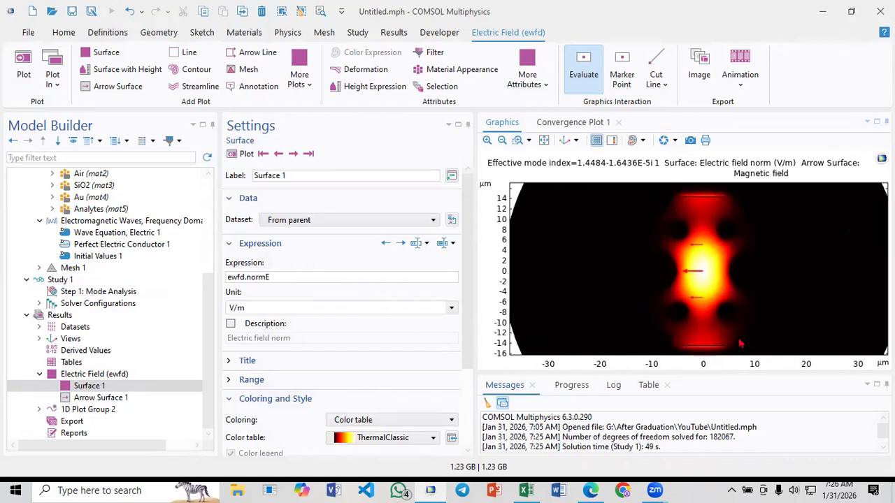
# Examine figure (a) in Paper_3.pdf at high magnification and compare it with the simulated core mode plot
pyautogui.click(593, 489)
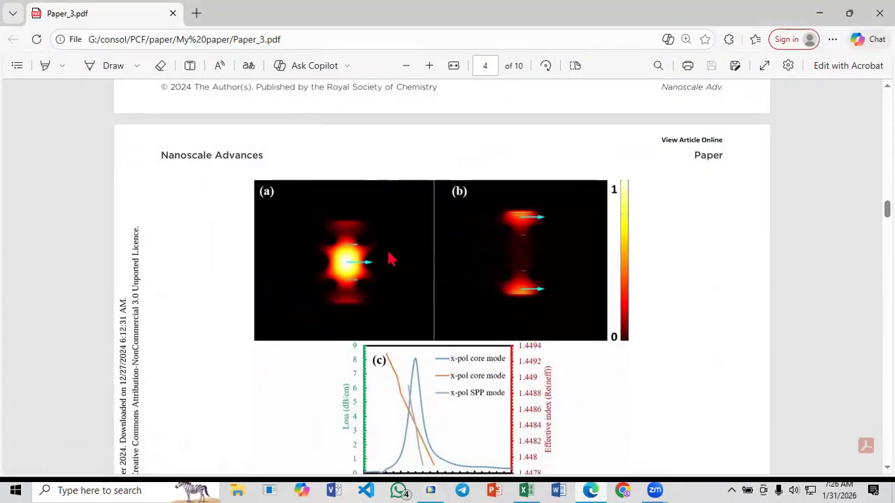
pyautogui.keyDown('ctrl'); pyautogui.scroll(2, 353, 247); pyautogui.keyUp('ctrl')
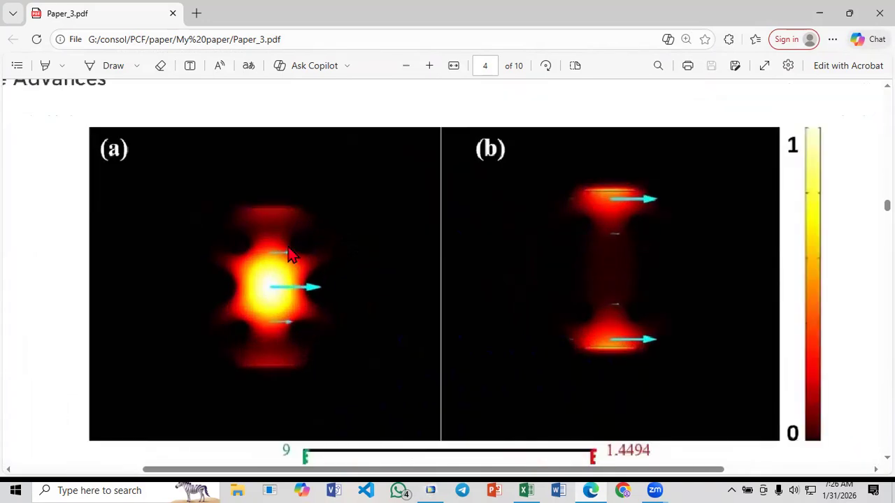
pyautogui.keyDown('ctrl'); pyautogui.scroll(1, 266, 250); pyautogui.keyUp('ctrl')
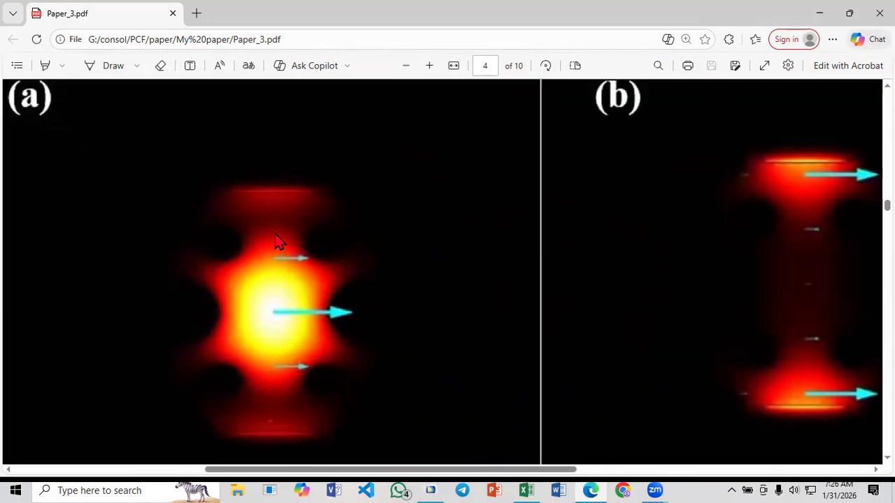
pyautogui.click(587, 481)
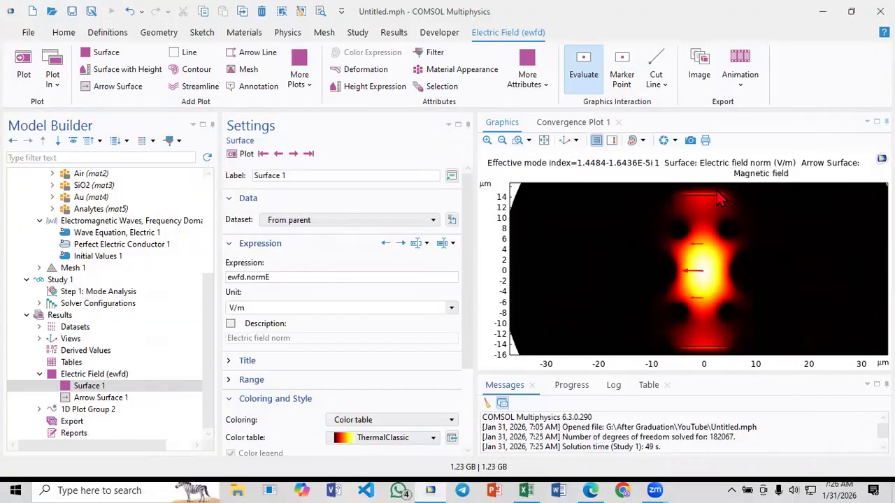
pyautogui.click(591, 491)
pyautogui.click(590, 490)
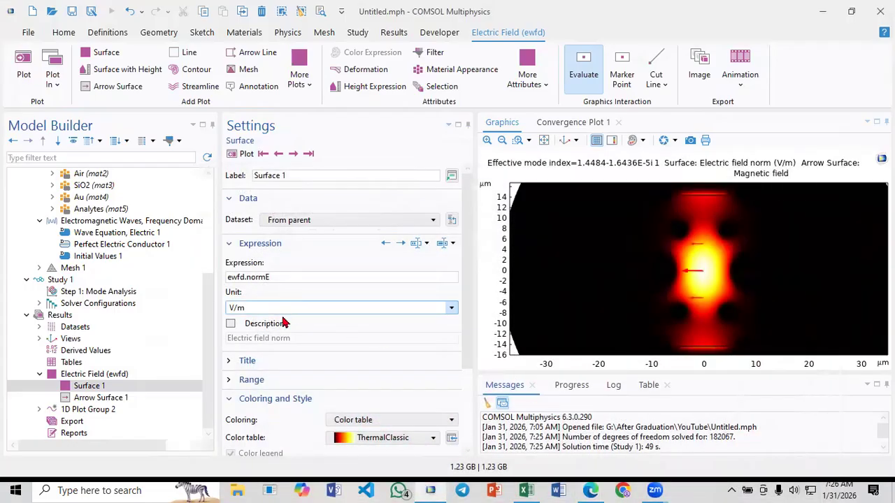
# Plot the next effective mode index and compare its field with figure (b) in Paper_3.pdf
pyautogui.click(294, 155)
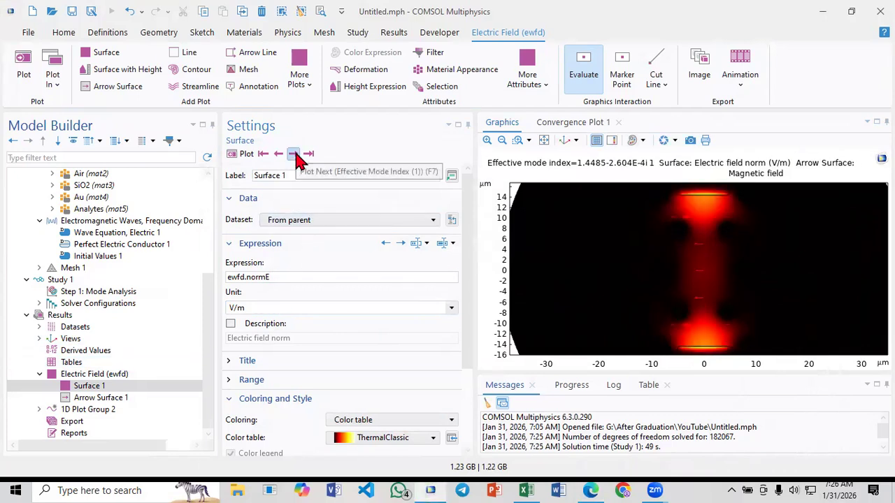
pyautogui.click(590, 489)
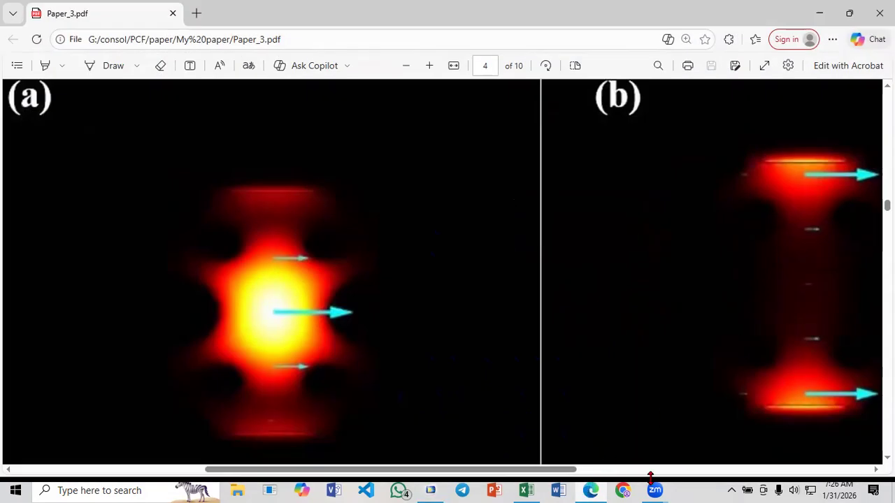
pyautogui.click(591, 489)
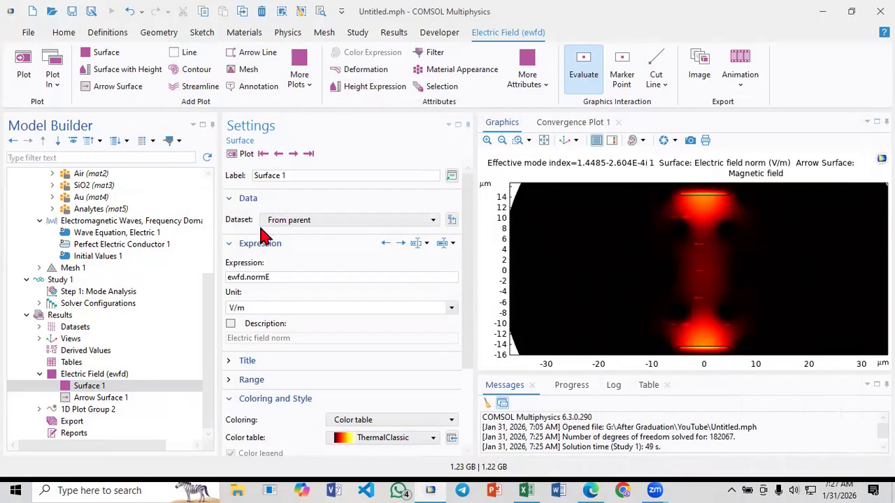
# Review the Mode Analysis step settings of Study 1, including the desired number of modes, and return to the Electric Field plot group
pyautogui.click(545, 141)
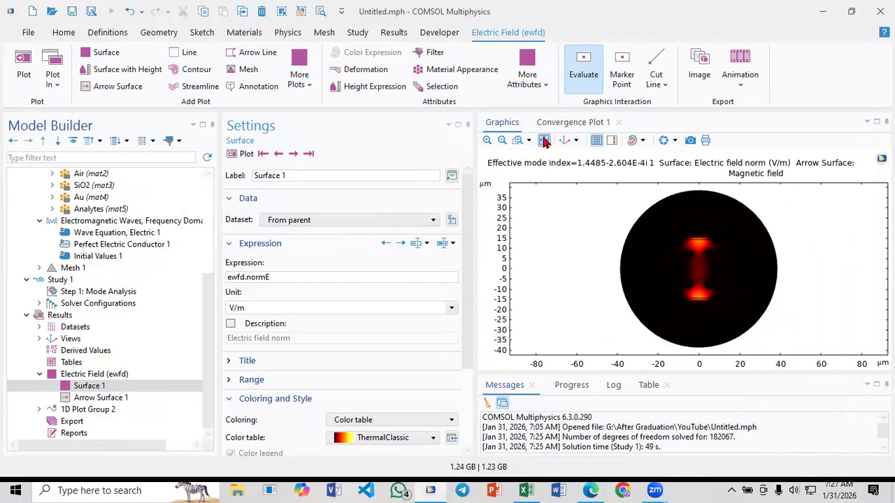
pyautogui.click(81, 376)
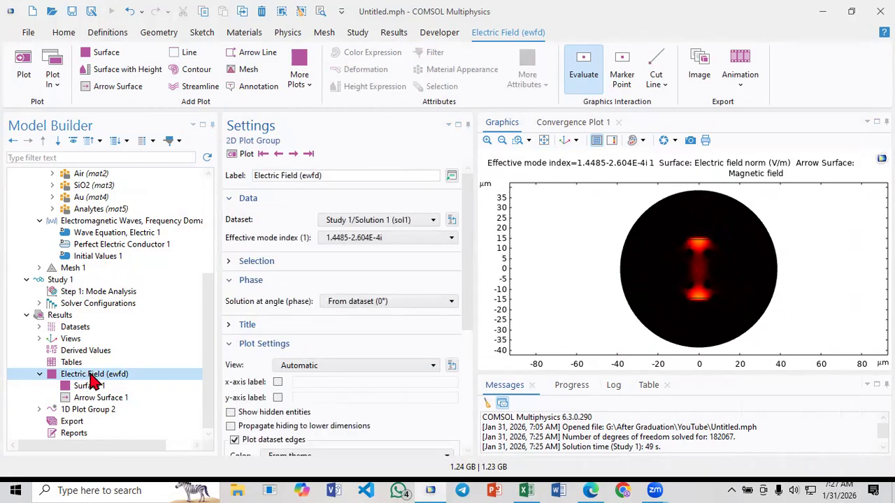
pyautogui.click(77, 295)
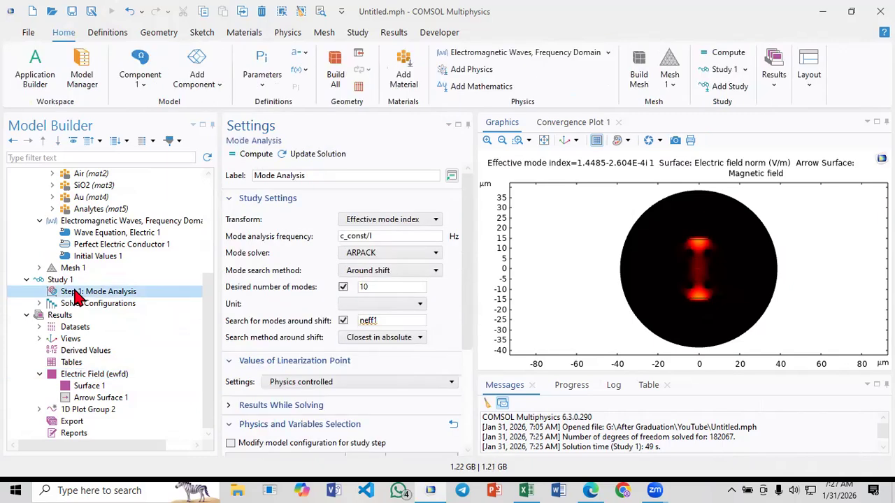
pyautogui.click(100, 376)
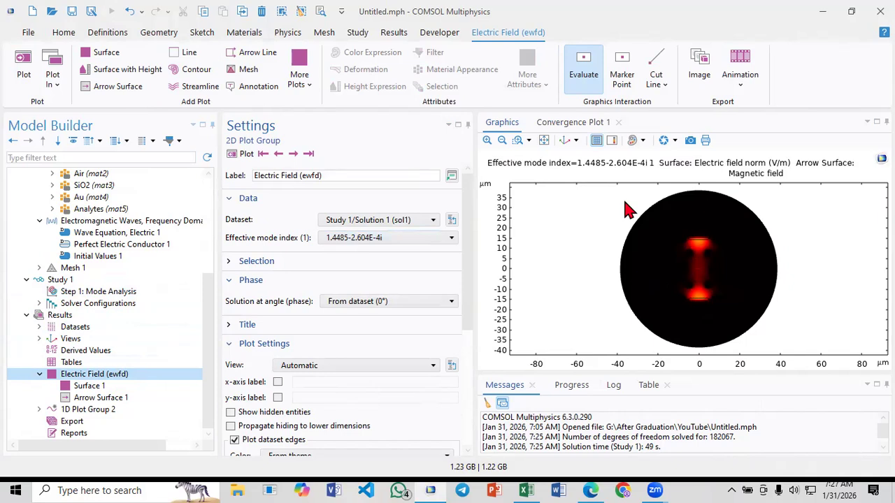
# Enlarge the graphics area, plot the first effective mode index of the Electric Field group, and review the available modes
pyautogui.click(520, 147)
pyautogui.moveTo(676, 212); pyautogui.dragTo(715, 320)
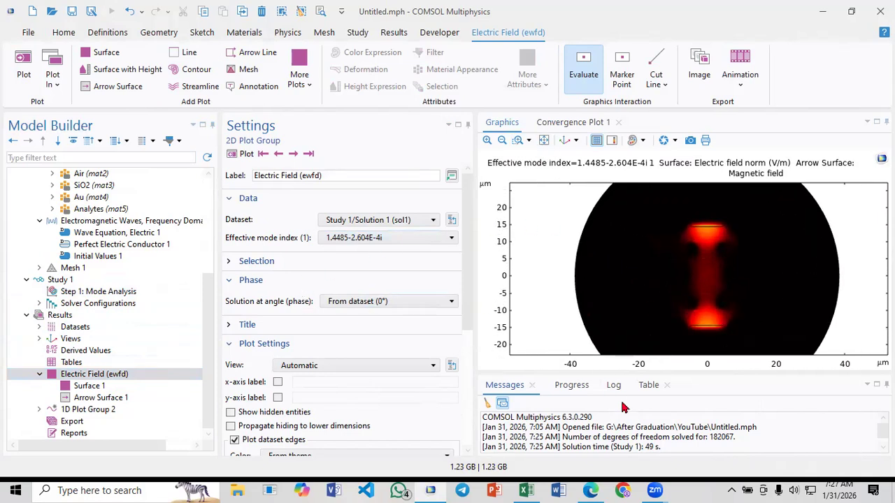
pyautogui.moveTo(620, 376); pyautogui.dragTo(619, 442)
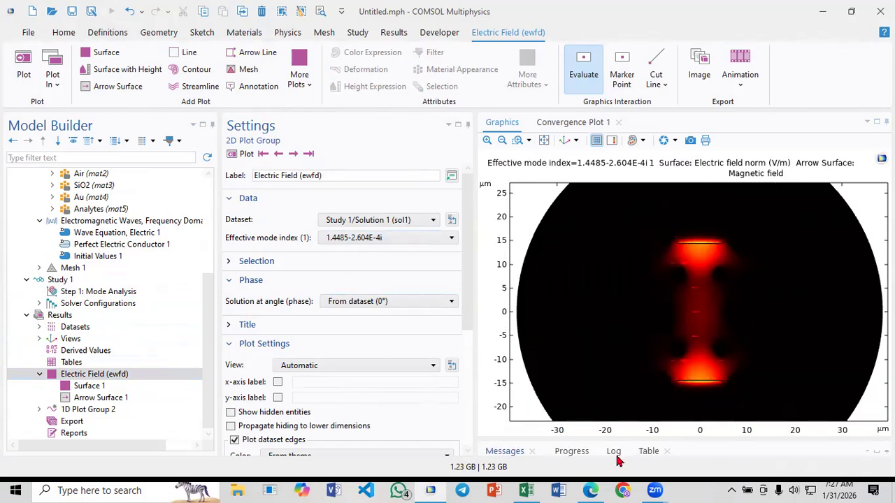
pyautogui.click(266, 155)
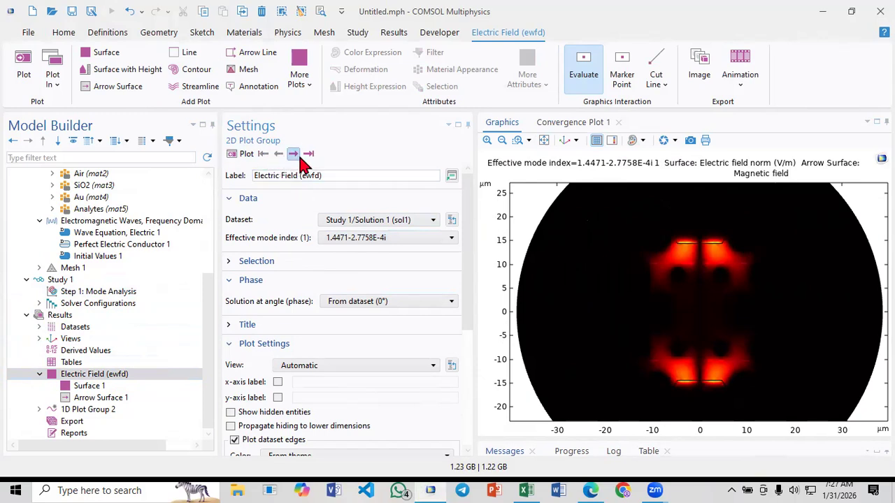
pyautogui.click(347, 238)
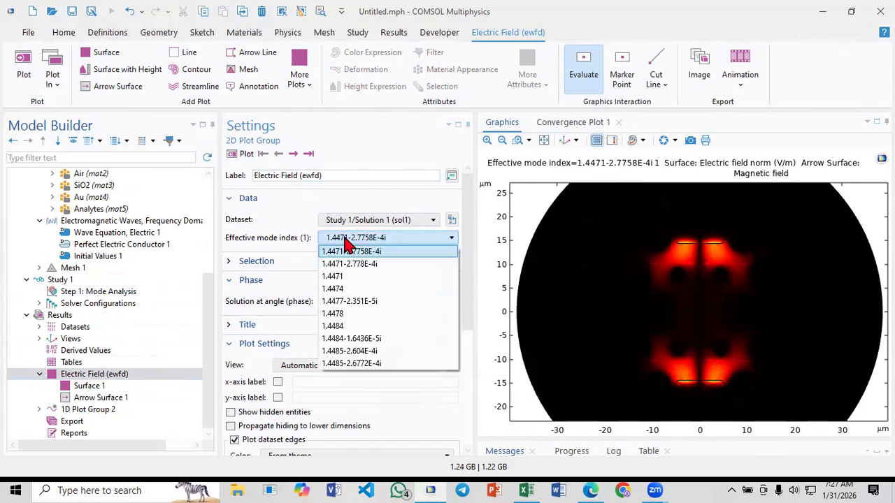
pyautogui.click(348, 240)
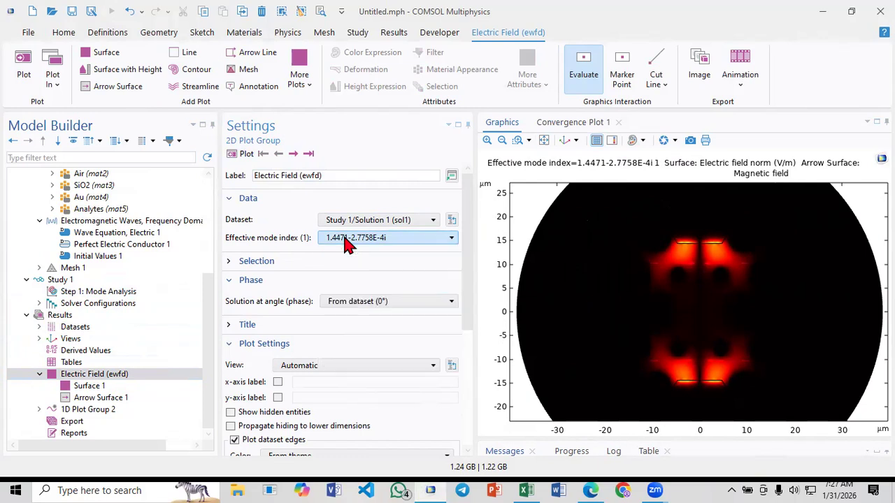
# Plot the successive modes up to effective mode index 1.4484 and examine the core field and its arrow directions
pyautogui.click(292, 154)
pyautogui.click(292, 154)
pyautogui.click(292, 154)
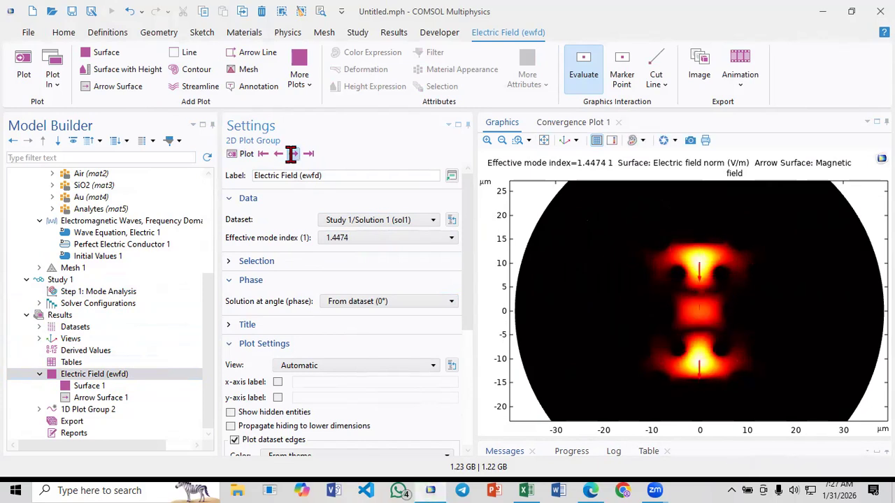
pyautogui.click(292, 154)
pyautogui.click(292, 154)
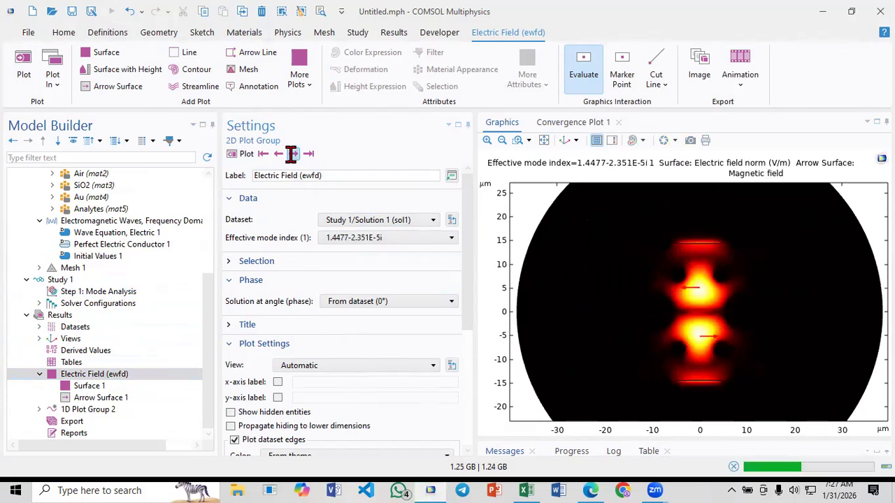
pyautogui.click(292, 154)
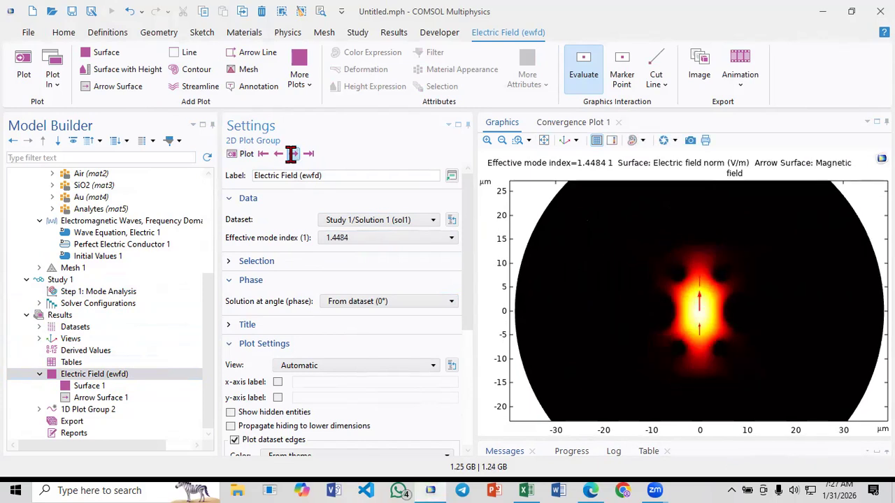
pyautogui.click(518, 140)
pyautogui.moveTo(664, 218); pyautogui.dragTo(729, 358)
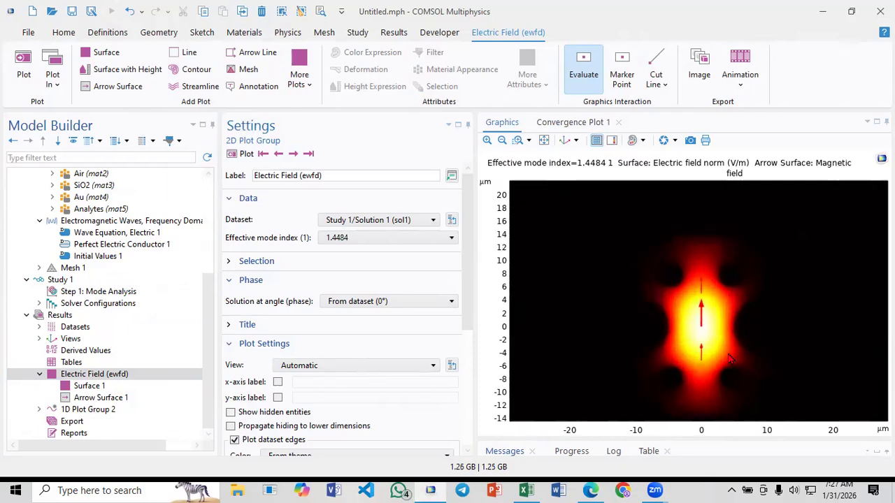
pyautogui.click(503, 141)
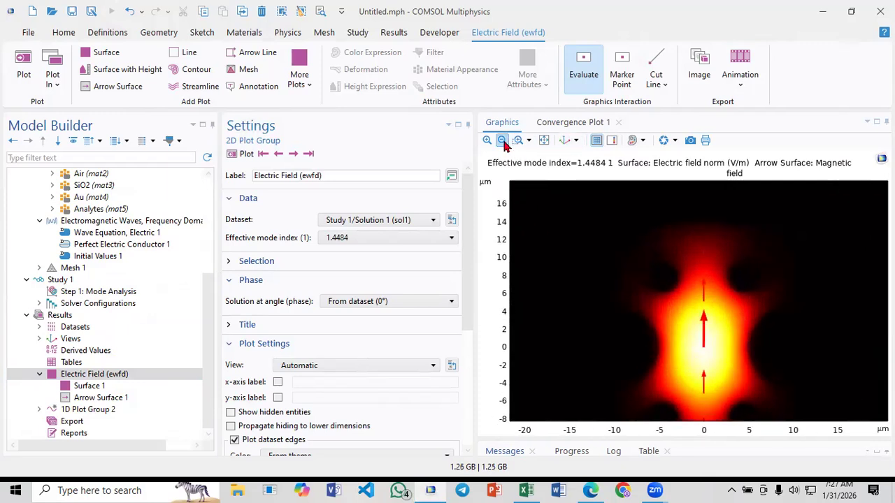
pyautogui.click(502, 141)
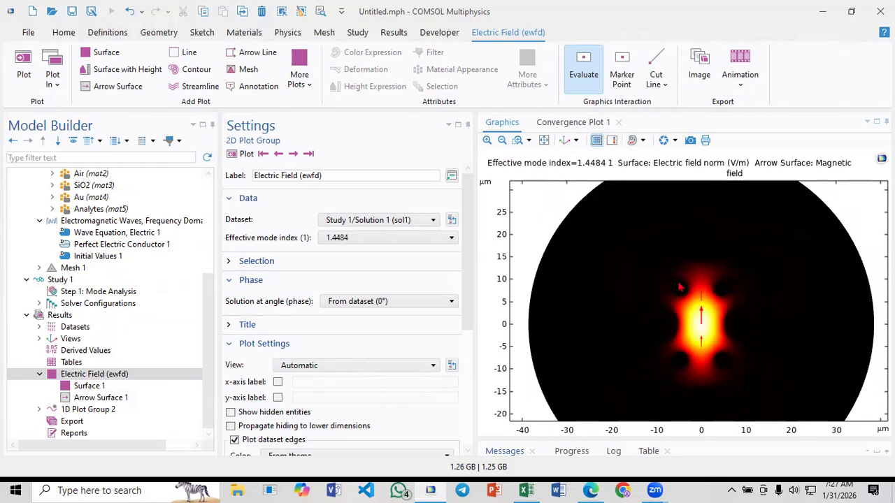
# Set the Electric Field plot's effective mode index to 1.4484-1.6436E-5i and plot it
pyautogui.click(349, 238)
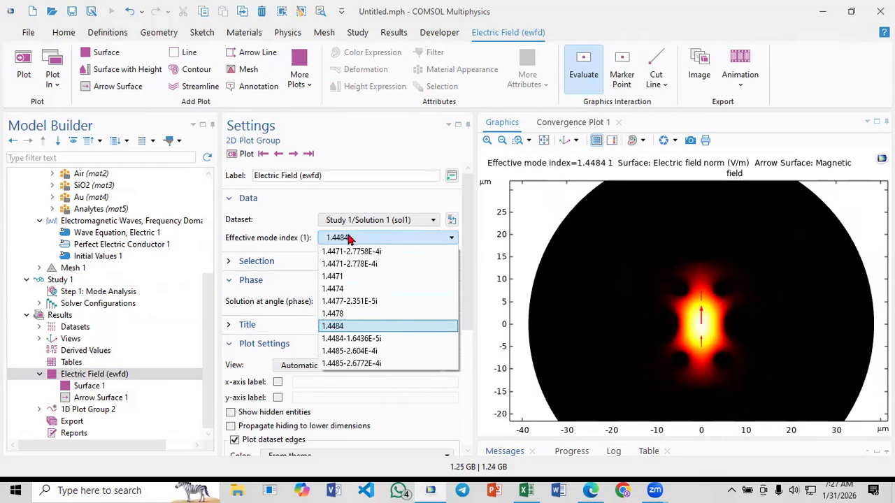
pyautogui.click(375, 342)
pyautogui.click(244, 155)
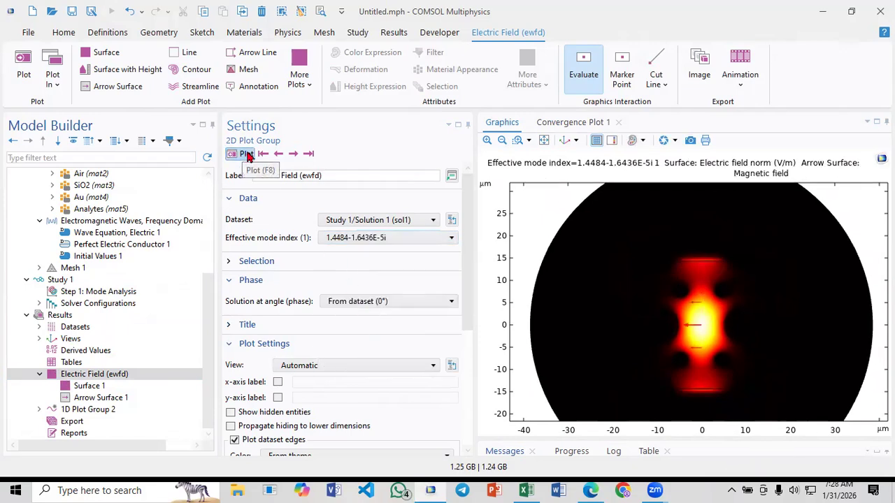
# Examine the field along the thin horizontal layer above the core, near y = 14.5 µm
pyautogui.click(518, 140)
pyautogui.moveTo(660, 250); pyautogui.dragTo(733, 286)
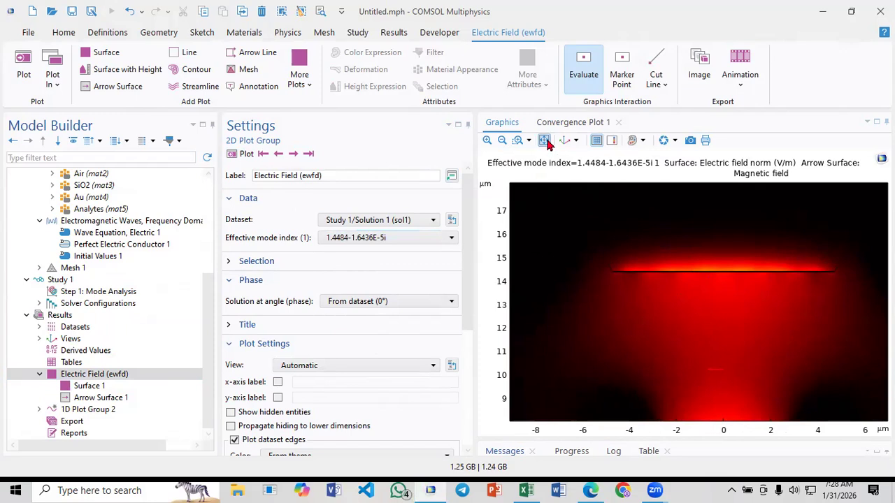
pyautogui.click(501, 142)
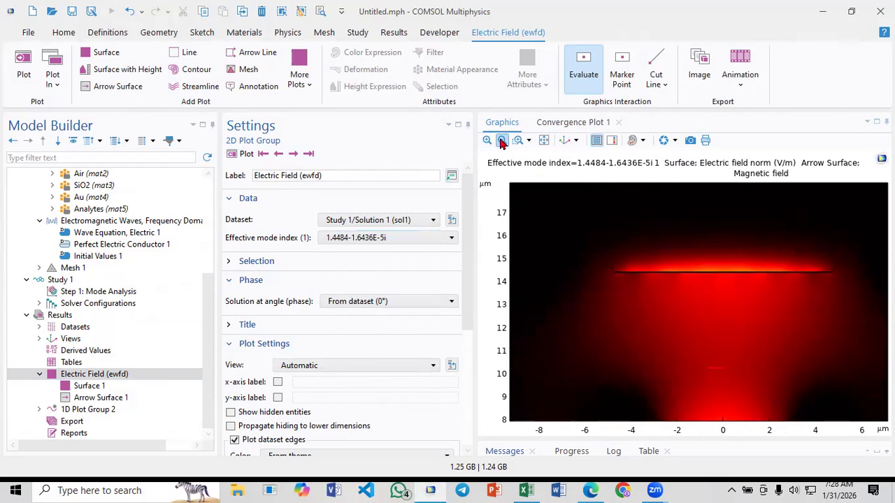
# Frame the core and upper metal layer, and compare the fields of effective mode indices 1.4484-1.6436E-5i and 1.4485-2.604E-4i
pyautogui.click(517, 139)
pyautogui.moveTo(638, 254); pyautogui.dragTo(764, 401)
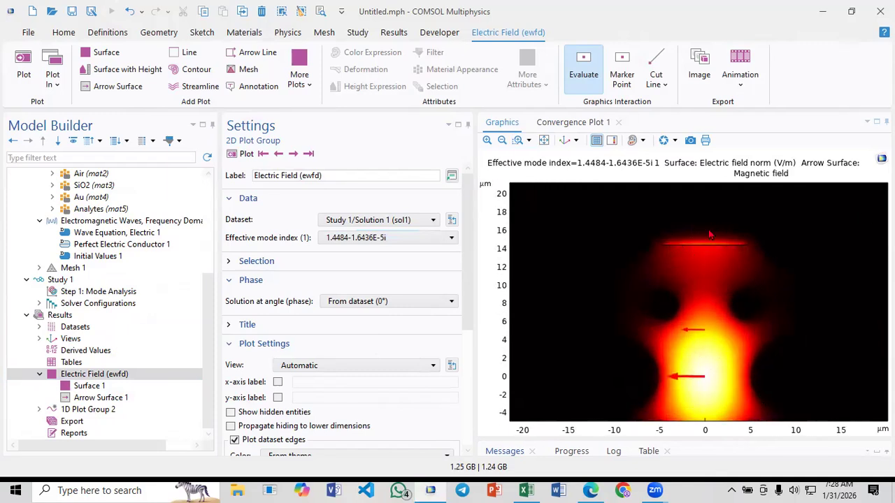
pyautogui.click(292, 156)
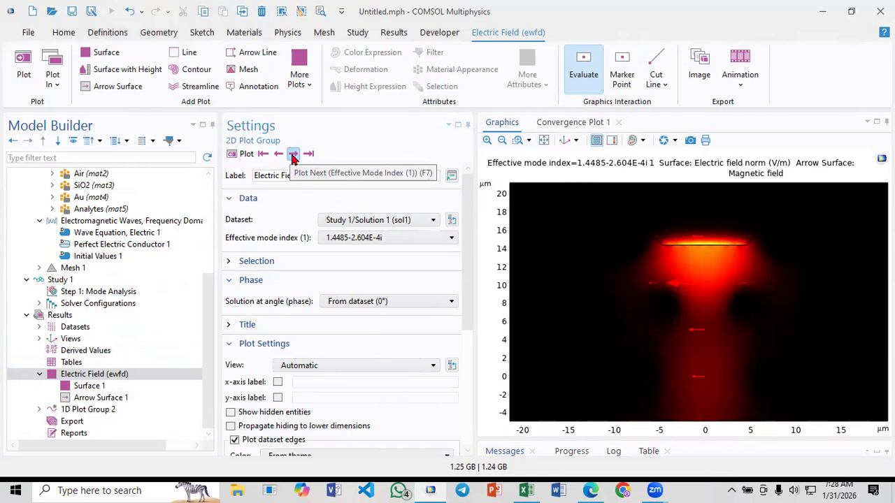
pyautogui.click(278, 155)
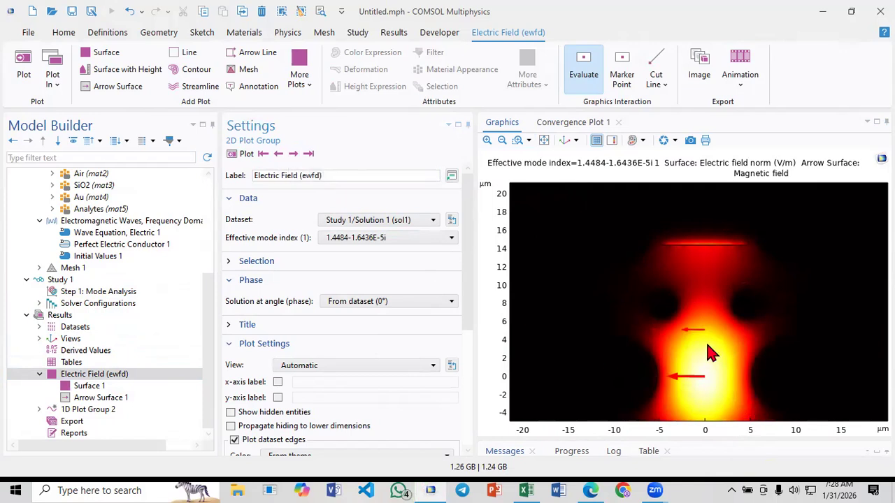
# Show the color legend and compare the electric field strength of modes 1.4484-1.6436E-5i and 1.4485-2.604E-4i
pyautogui.click(613, 142)
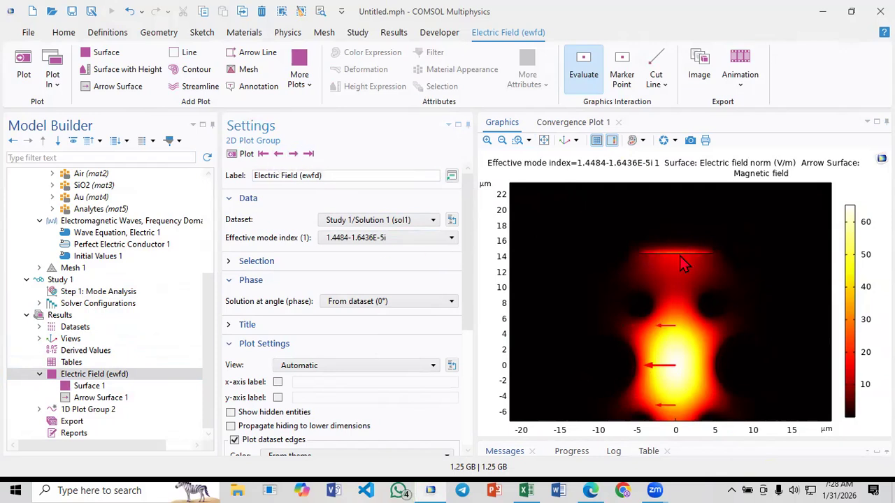
pyautogui.click(295, 157)
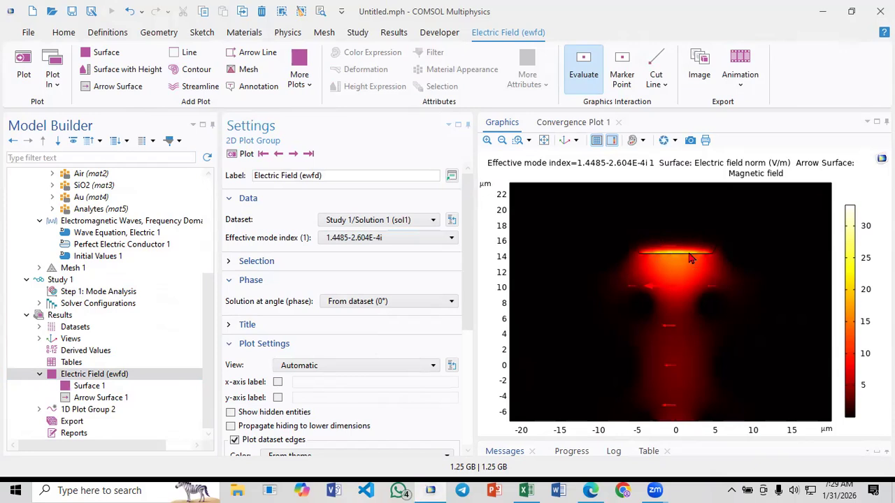
pyautogui.click(279, 153)
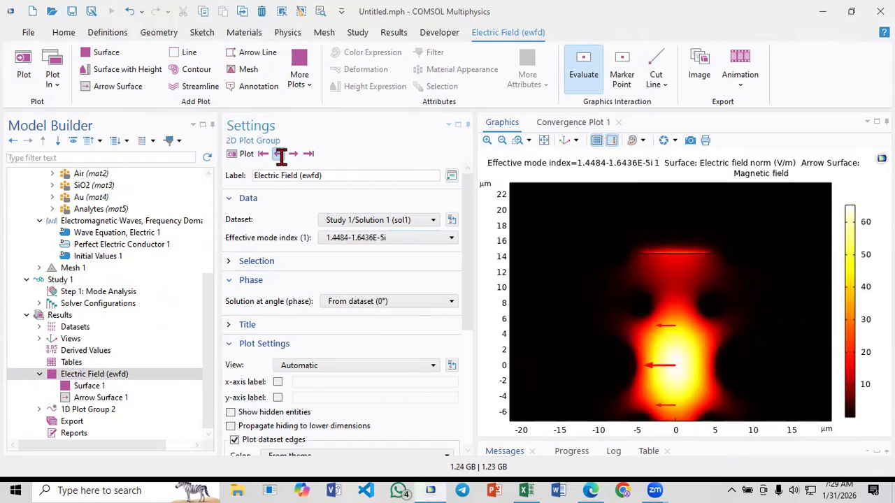
pyautogui.click(292, 155)
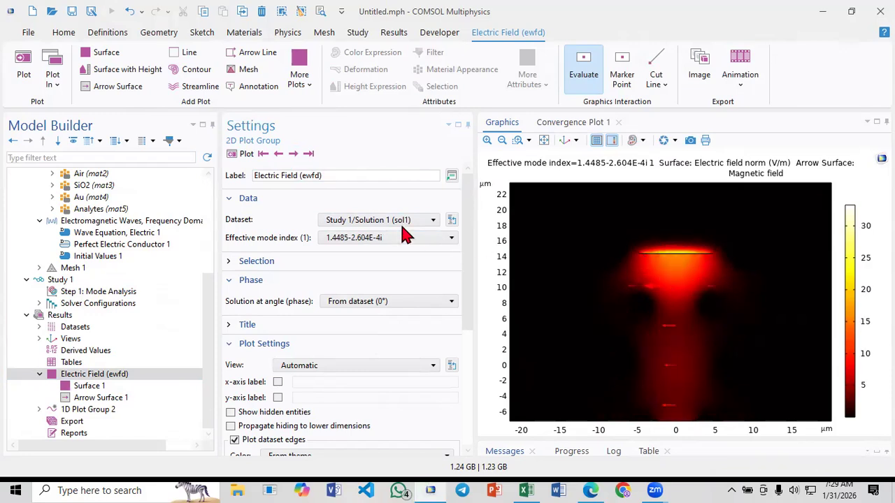
pyautogui.click(279, 156)
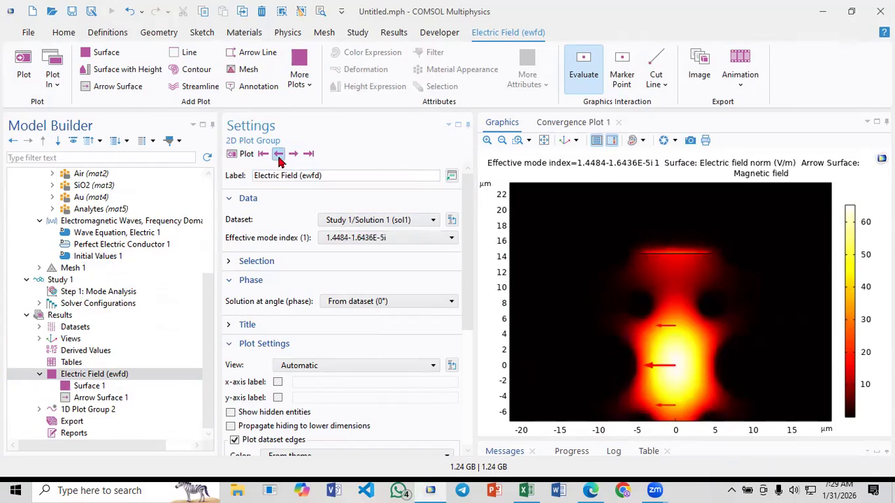
# Inspect the modes up to 1.4485-2.6772E-4i, and return to mode 1.4484-1.6436E-5i with the full fiber cross-section in view
pyautogui.click(294, 157)
pyautogui.click(293, 155)
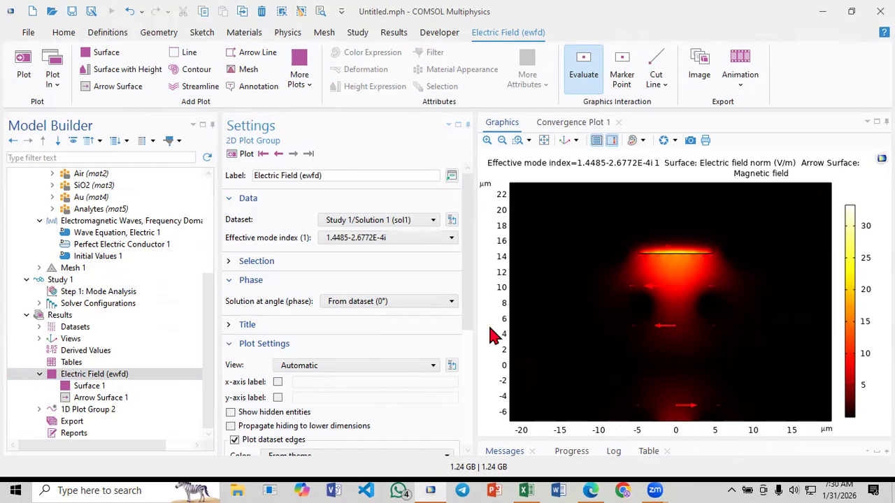
pyautogui.click(280, 154)
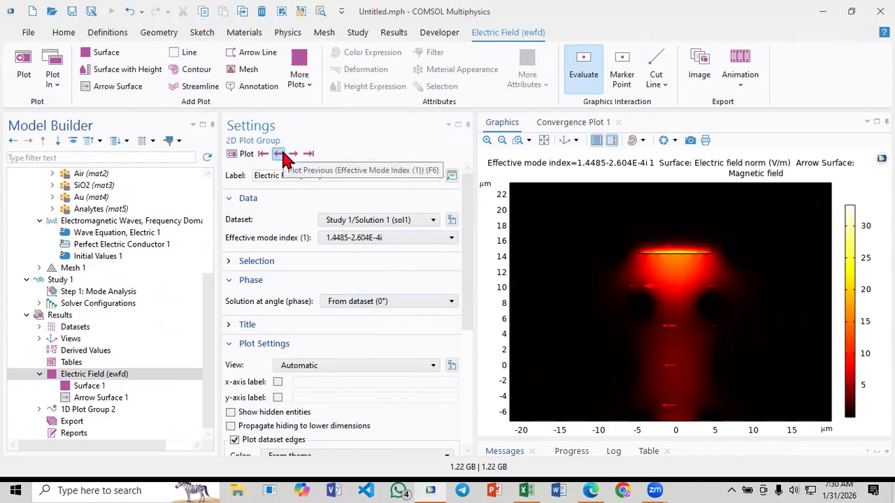
pyautogui.click(543, 140)
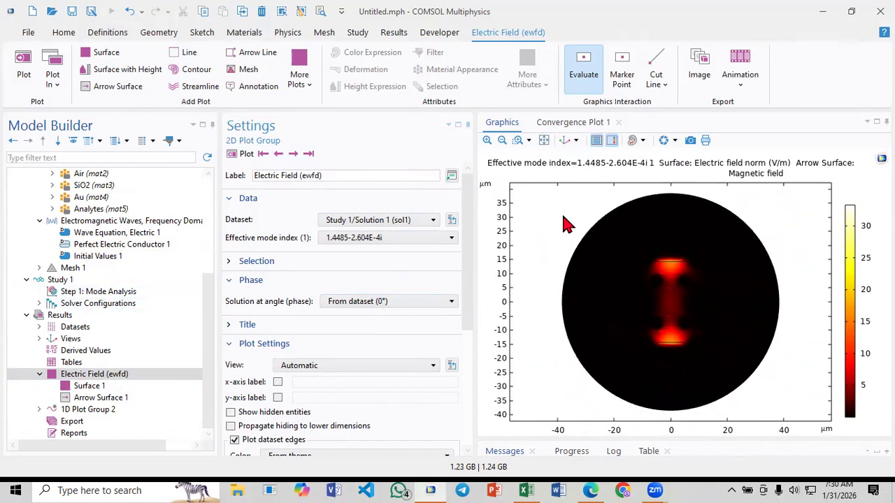
pyautogui.click(278, 155)
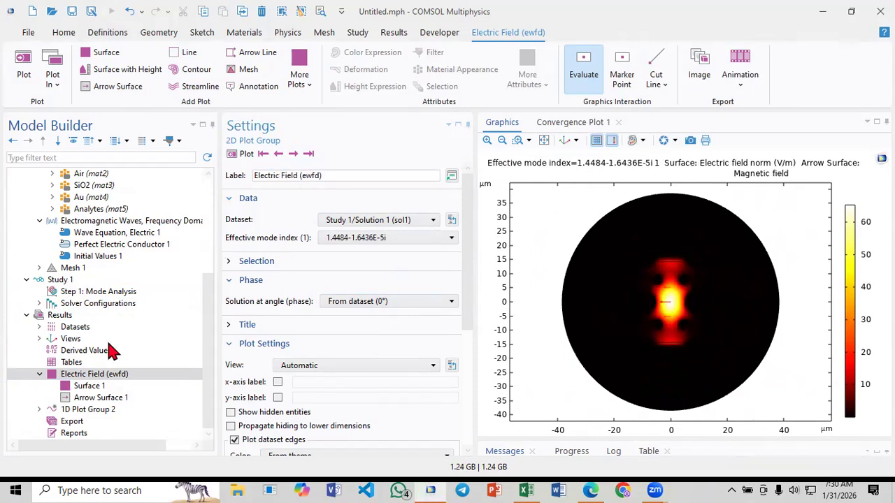
# Switch to Paper_3.pdf in Edge and examine the core and SPP mode fields and the phase matching curve of Fig. 2
pyautogui.click(591, 490)
pyautogui.scroll(2, 423, 334)
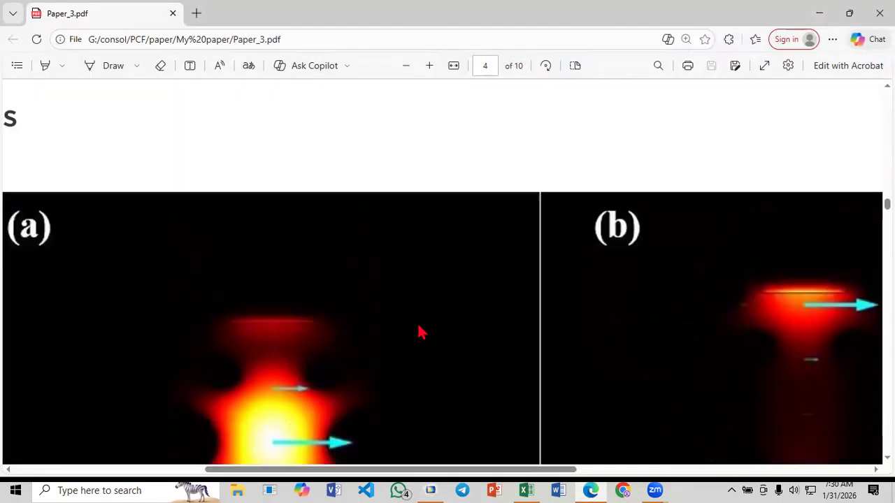
pyautogui.keyDown('ctrl'); pyautogui.scroll(-3, 420, 331); pyautogui.keyUp('ctrl')
pyautogui.scroll(-3, 423, 326)
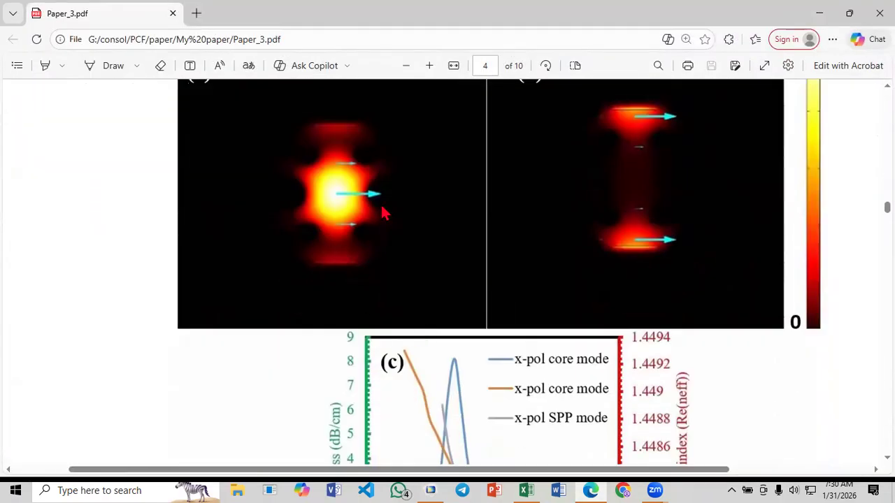
pyautogui.scroll(-2, 552, 334)
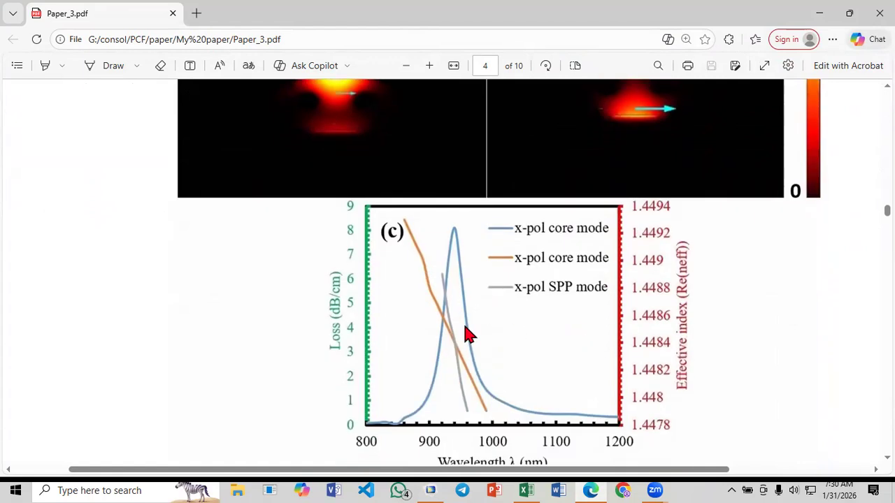
pyautogui.scroll(-1, 469, 335)
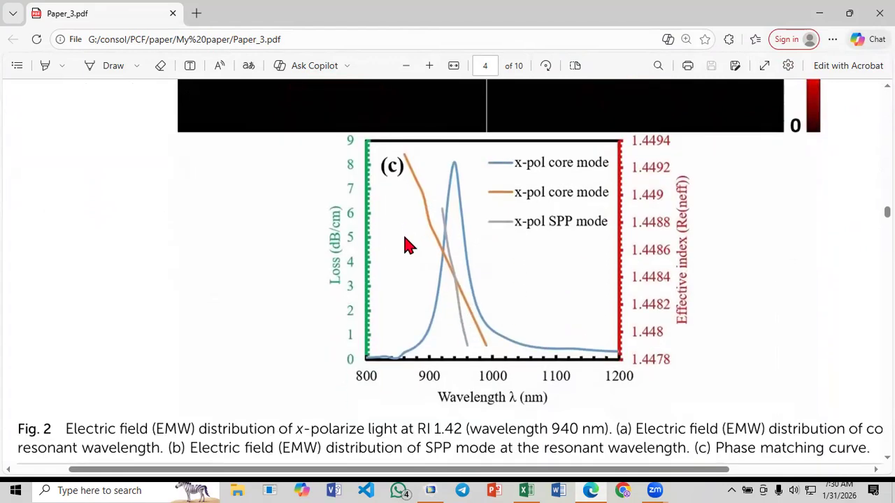
pyautogui.keyDown('ctrl'); pyautogui.scroll(-1, 409, 245); pyautogui.keyUp('ctrl')
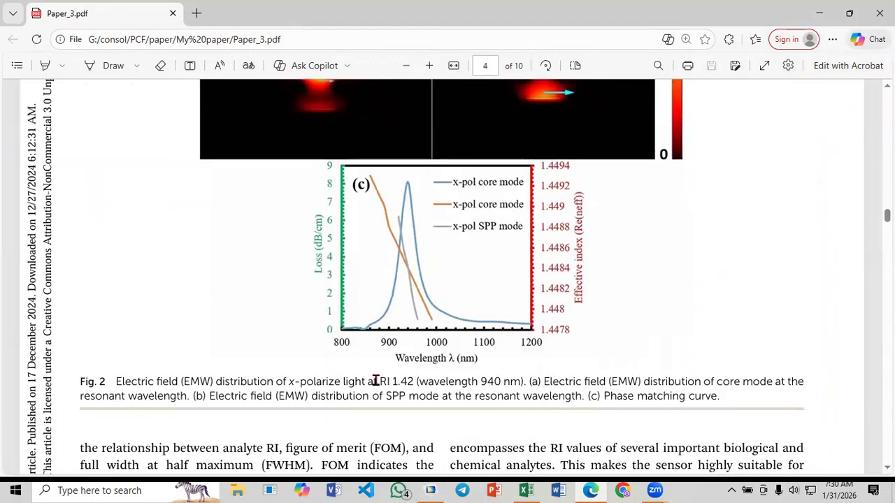
# Check the refractive index and wavelength stated in the Fig. 2 caption
pyautogui.moveTo(390, 381); pyautogui.dragTo(406, 384)
pyautogui.click(403, 385)
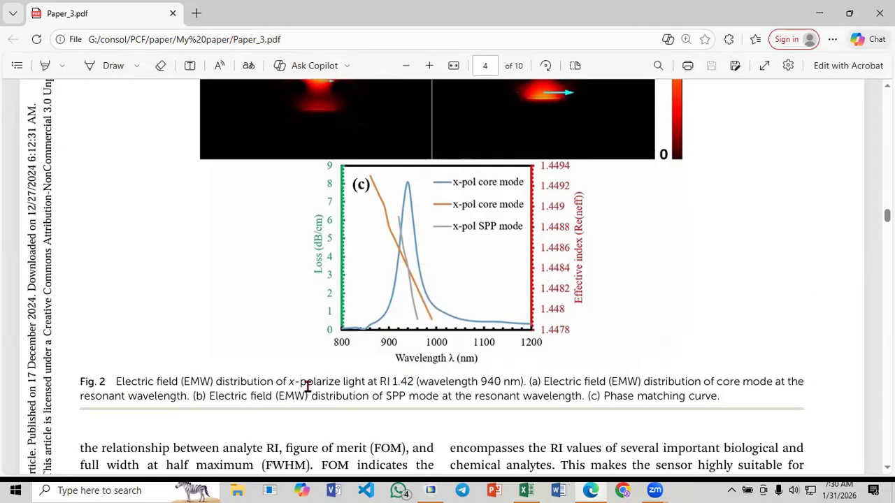
pyautogui.doubleClick(399, 381)
pyautogui.click(411, 385)
# Return to COMSOL and check the analyte index na and wavelength l in the Parameters materials list
pyautogui.click(431, 490)
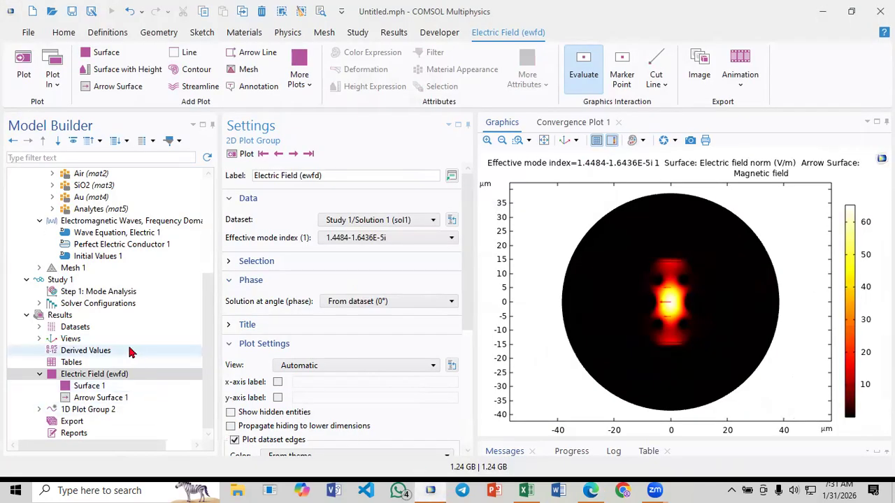
pyautogui.scroll(4, 63, 297)
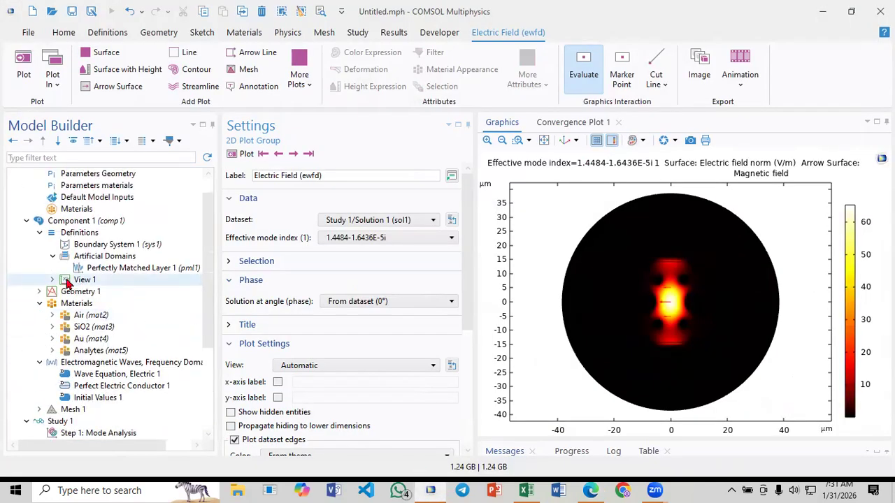
pyautogui.click(40, 303)
pyautogui.scroll(2, 43, 300)
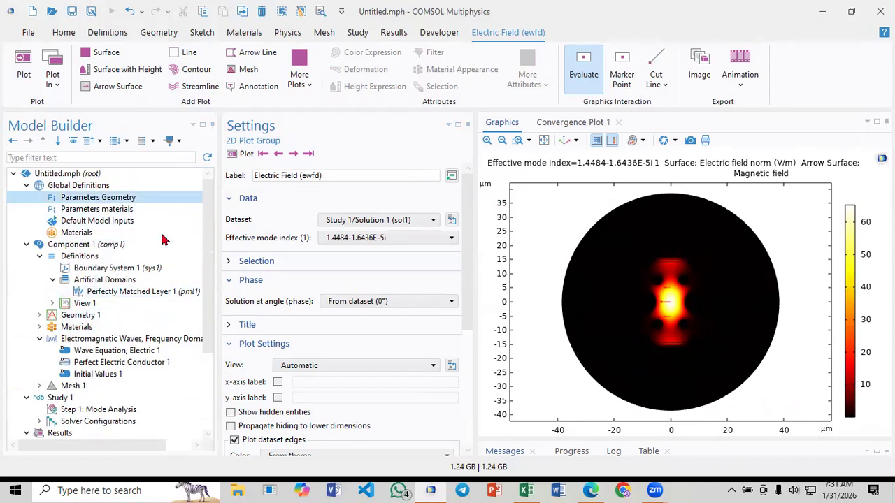
pyautogui.click(91, 197)
pyautogui.click(115, 209)
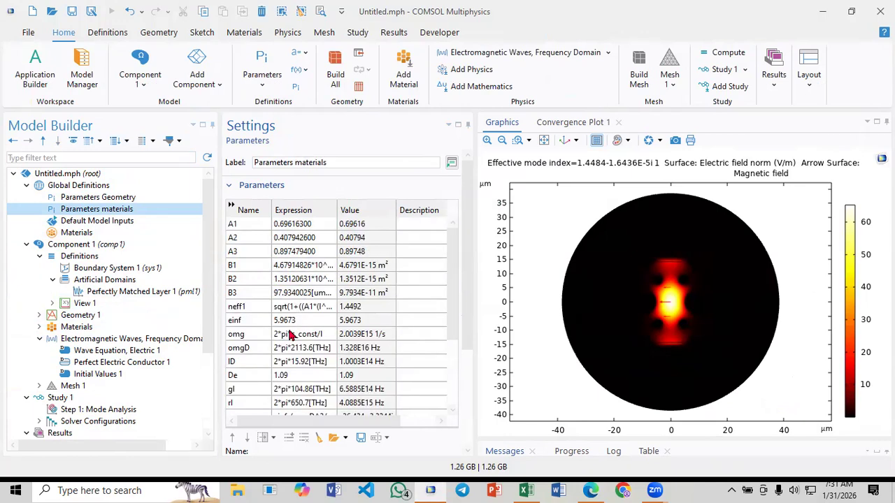
pyautogui.scroll(-5, 292, 336)
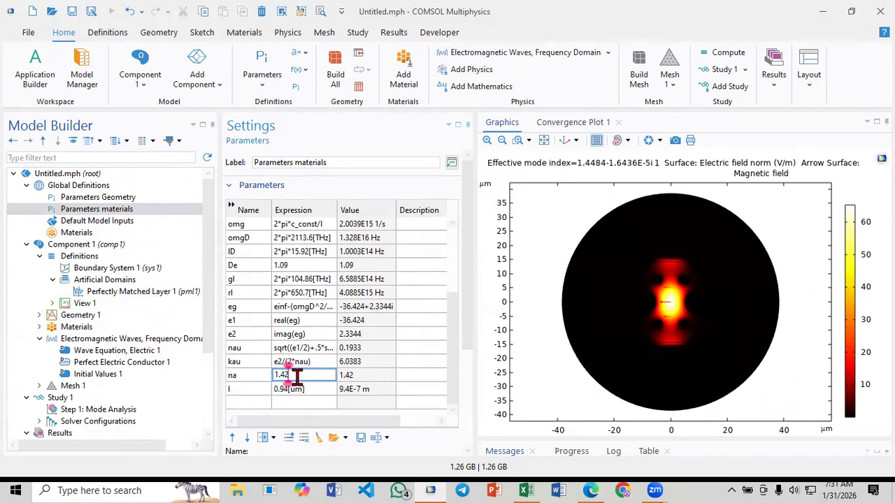
# Add a Parametric Sweep to Study 1
pyautogui.scroll(-2, 89, 368)
pyautogui.click(69, 328)
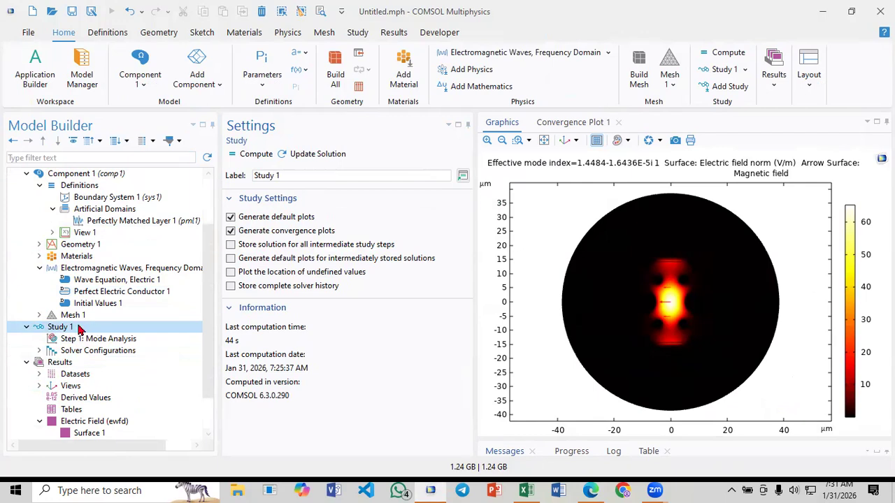
pyautogui.rightClick(79, 329)
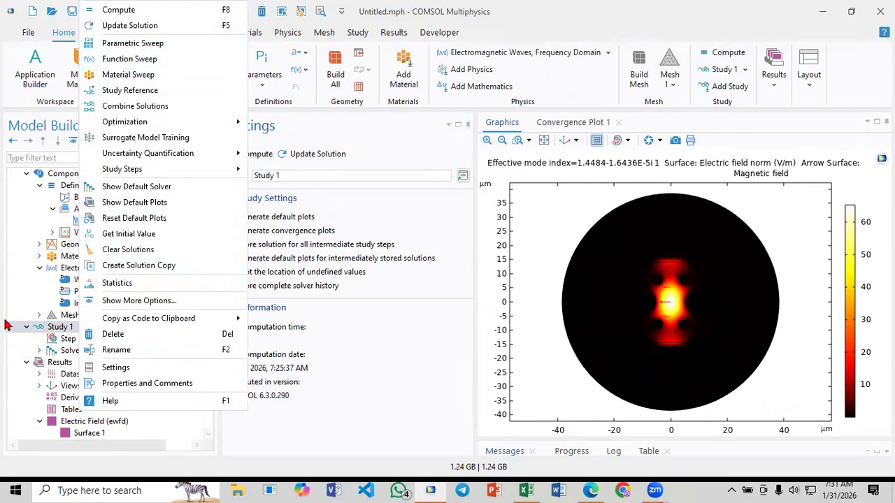
pyautogui.click(55, 331)
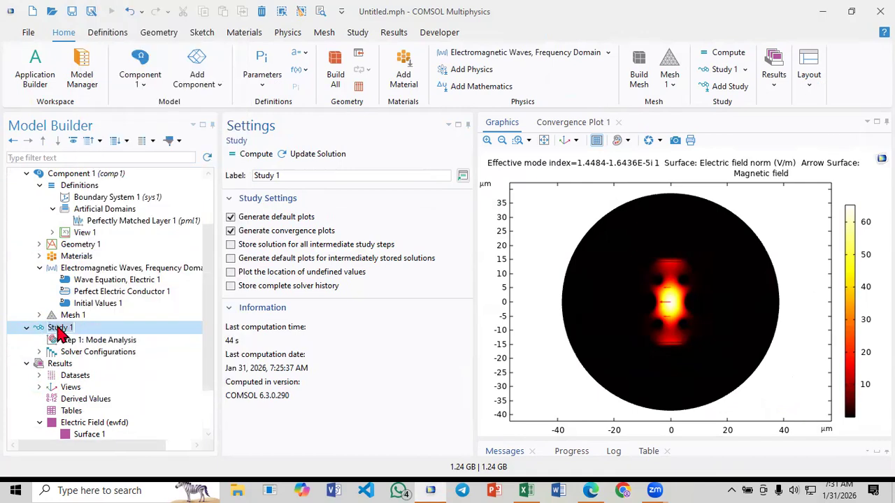
pyautogui.rightClick(95, 327)
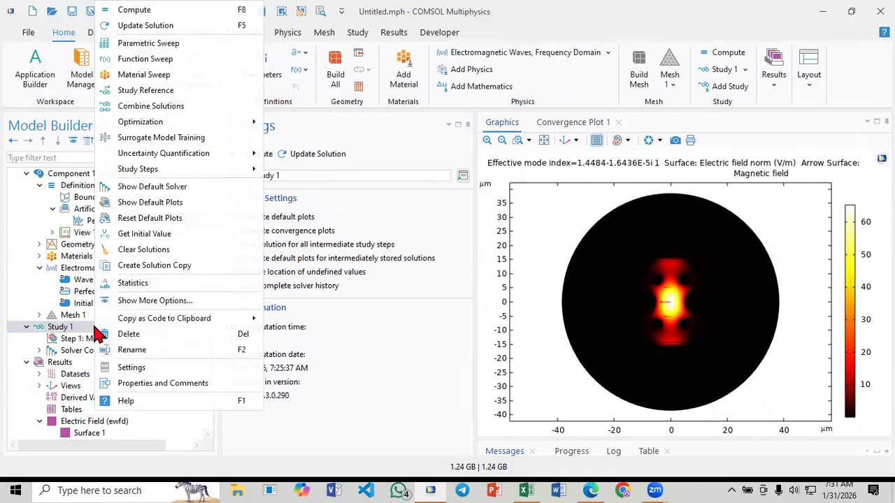
pyautogui.click(148, 44)
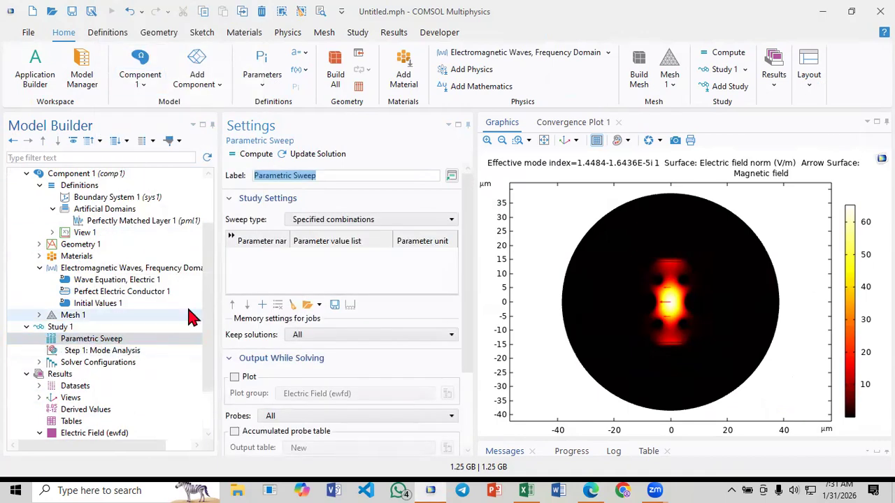
# Add a parameter row to the Parametric Sweep and choose the wavelength parameter l for it
pyautogui.click(261, 254)
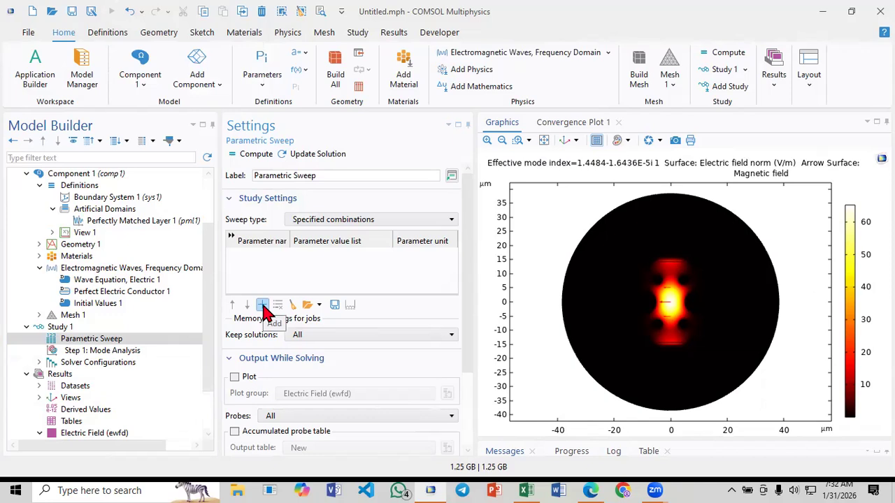
pyautogui.click(262, 305)
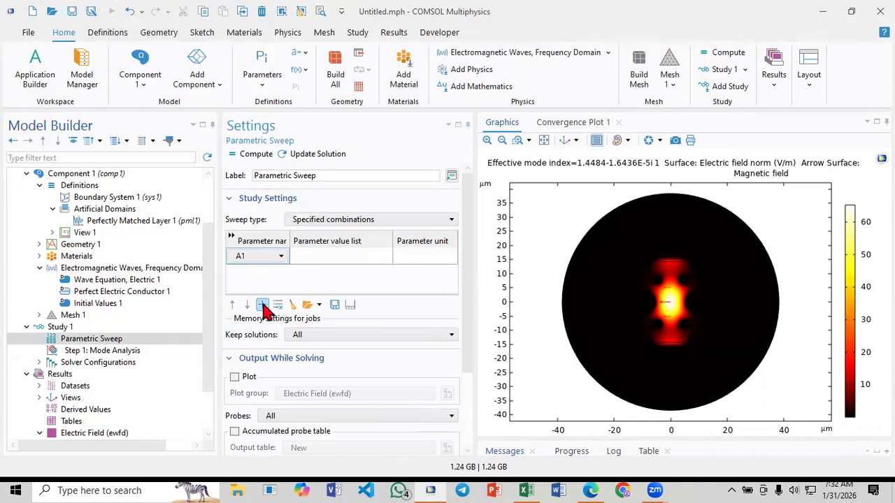
pyautogui.click(266, 258)
pyautogui.click(264, 260)
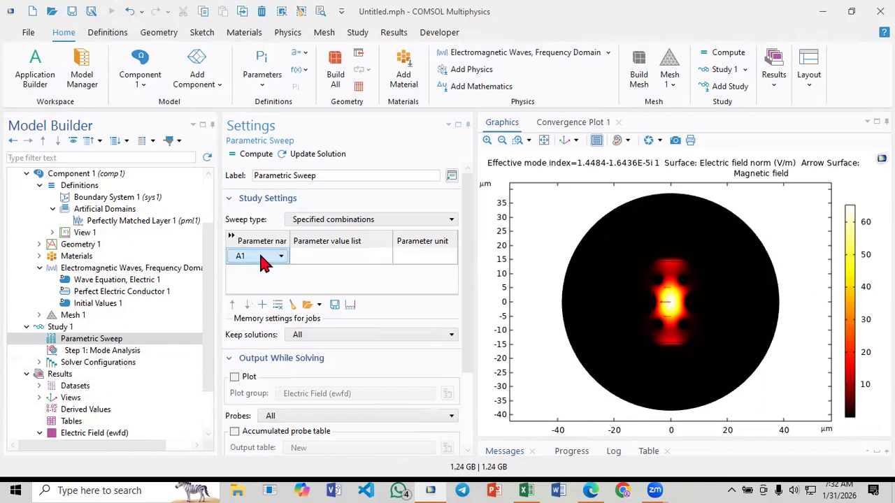
pyautogui.click(264, 260)
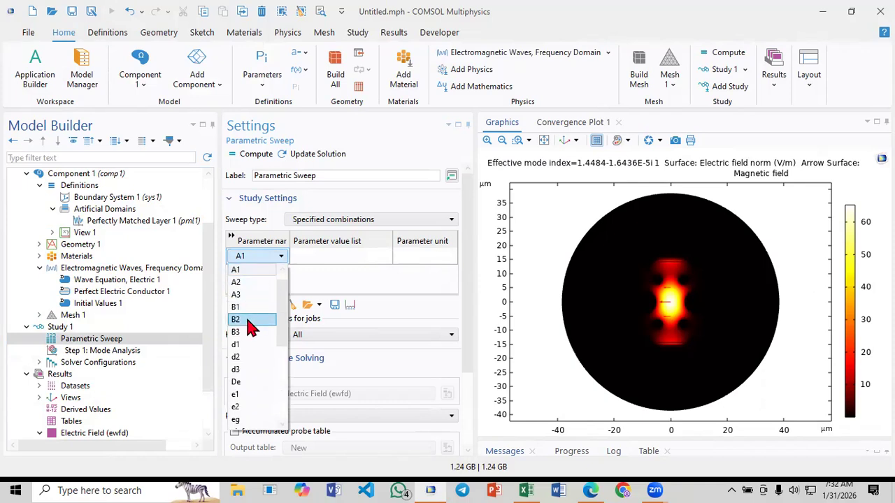
pyautogui.scroll(-3, 253, 325)
pyautogui.scroll(-3, 252, 328)
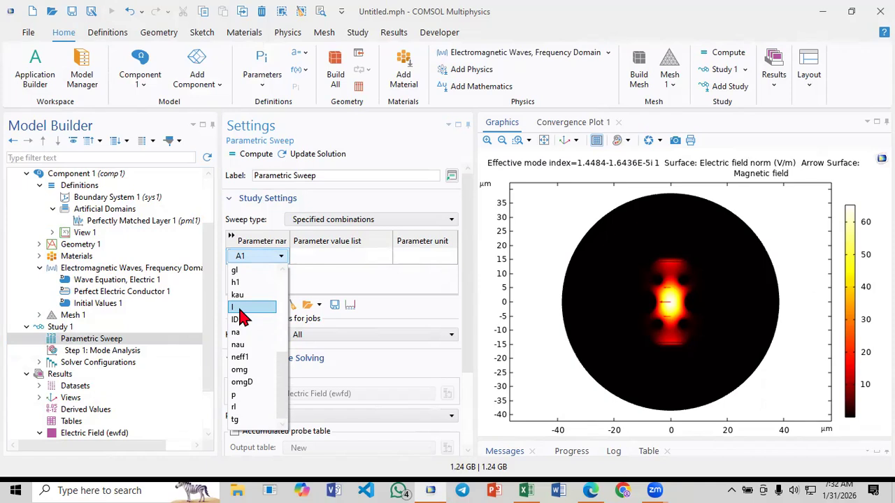
pyautogui.click(239, 307)
pyautogui.scroll(2, 91, 293)
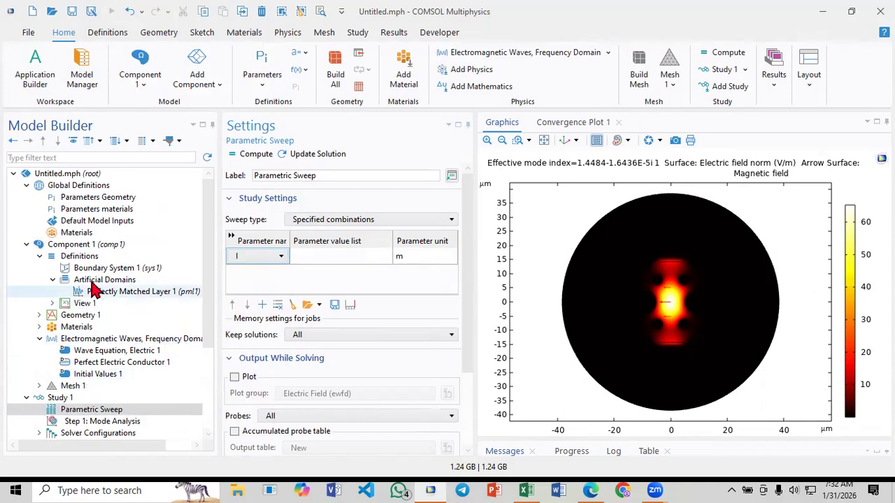
# Check the wavelength parameter l in the Parameters materials list
pyautogui.click(114, 210)
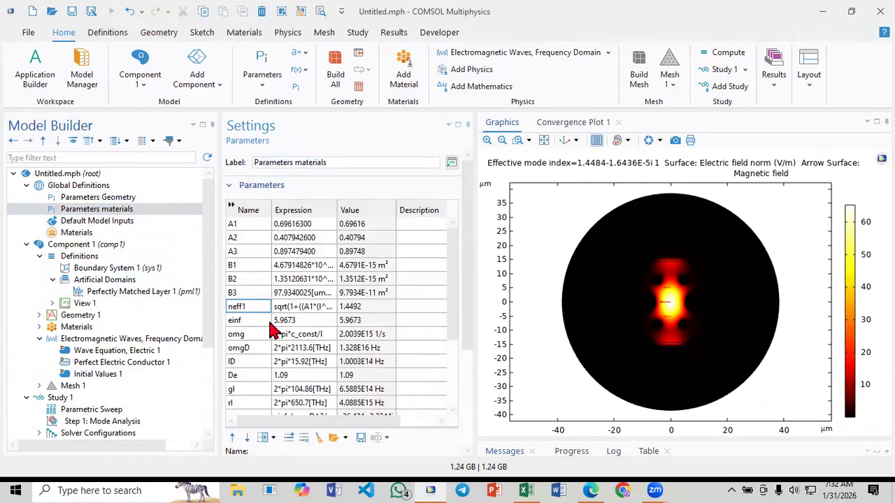
pyautogui.scroll(-3, 255, 378)
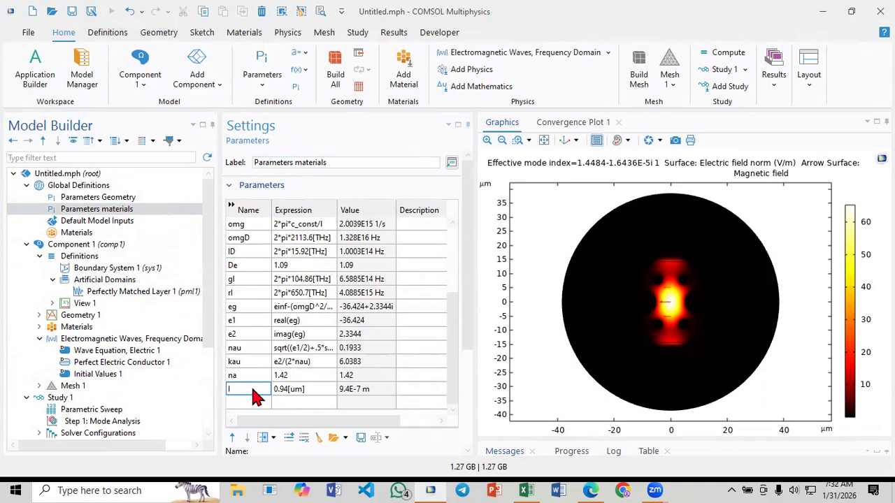
pyautogui.scroll(-3, 133, 371)
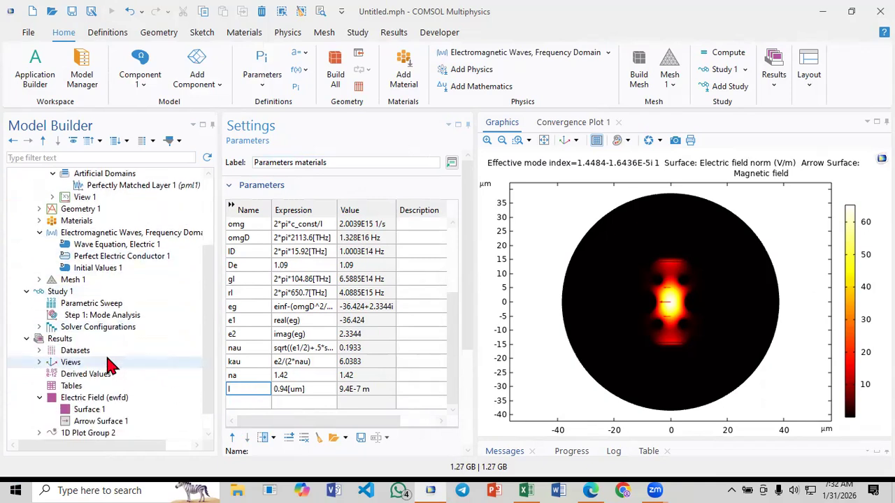
# Reselect l as the Parametric Sweep parameter and open the range definition for its value list
pyautogui.click(90, 305)
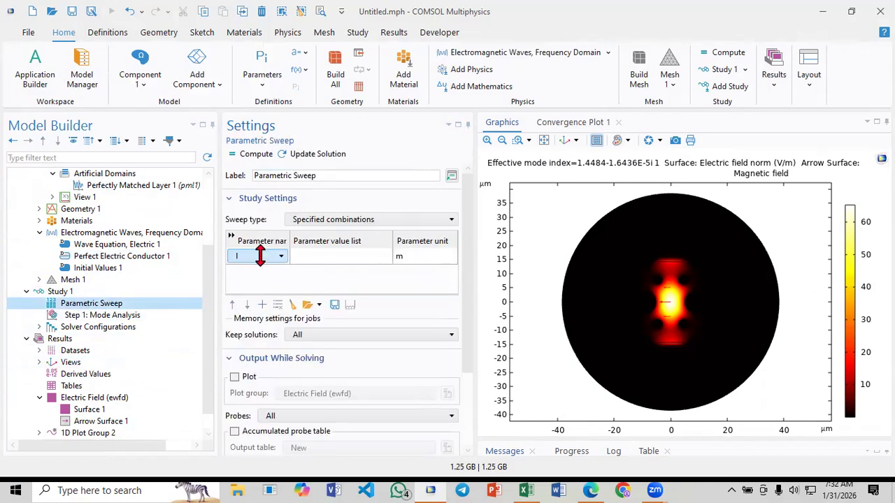
pyautogui.click(257, 256)
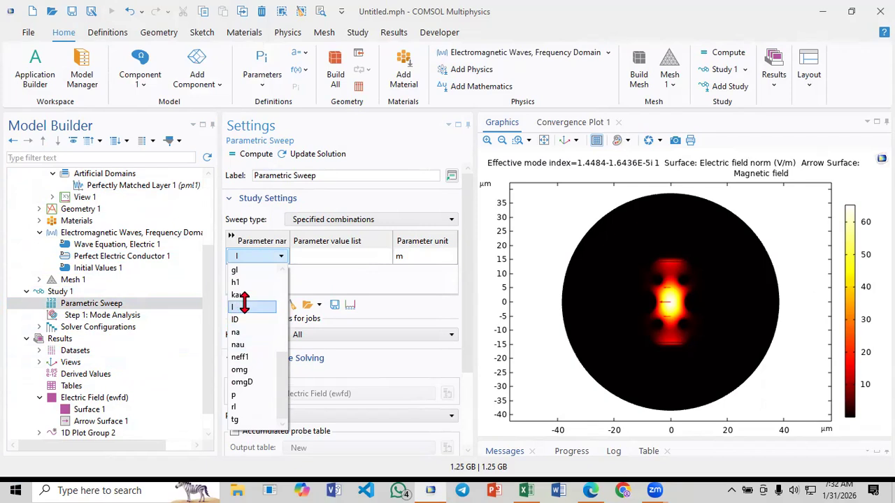
pyautogui.click(244, 305)
pyautogui.click(336, 257)
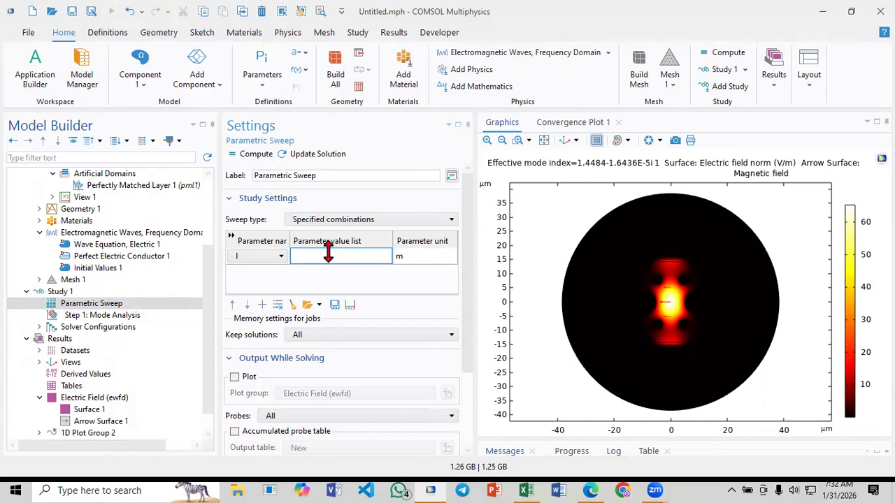
pyautogui.click(350, 305)
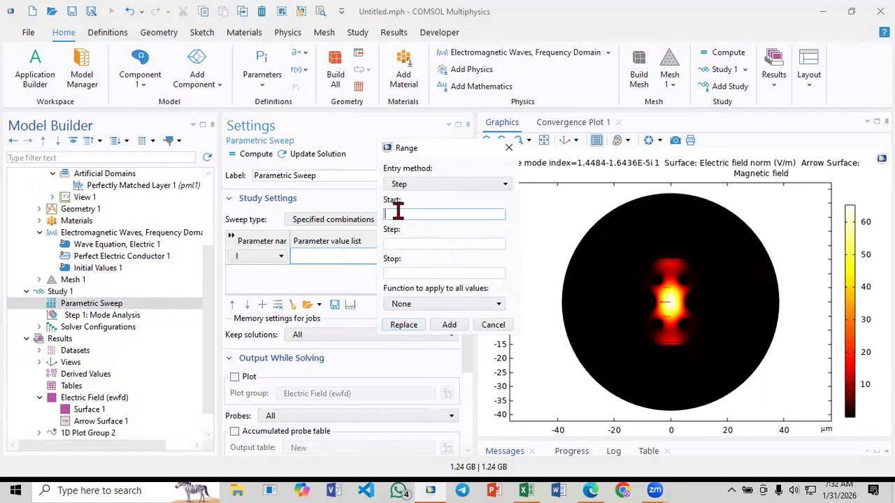
# Set the range's start to 900[nm] and its step to 10[nm]
pyautogui.write('900[nm')
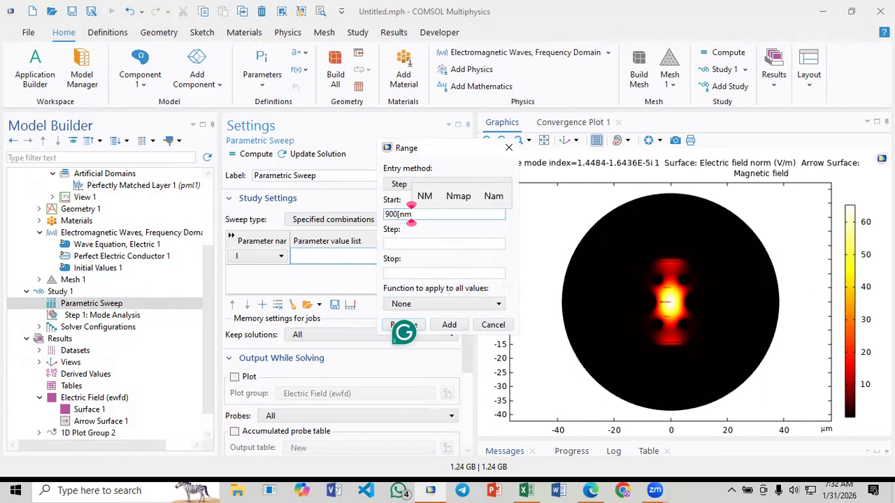
pyautogui.write(']')
pyautogui.click(401, 242)
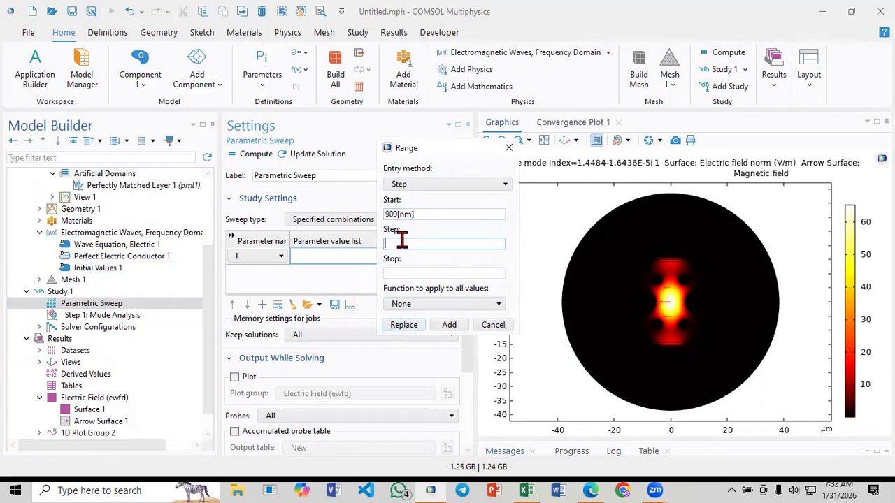
pyautogui.write('1')
pyautogui.write('m]')
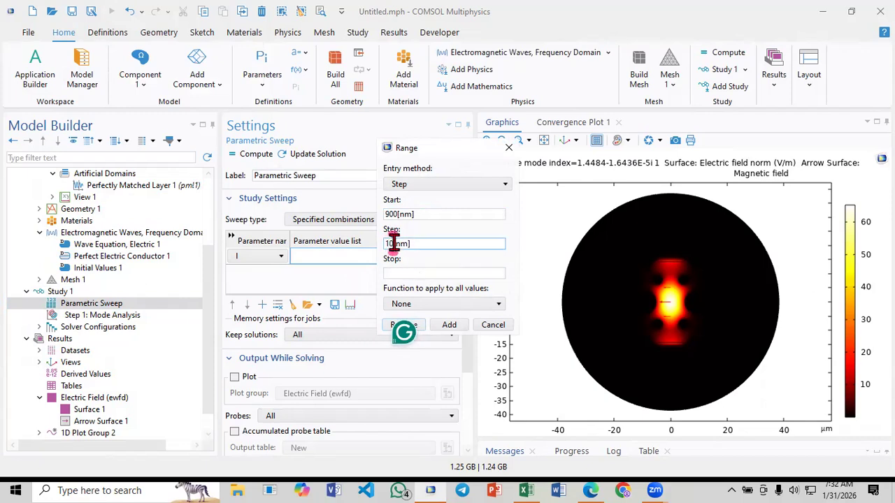
pyautogui.press('BackSpace')
pyautogui.press('BackSpace')
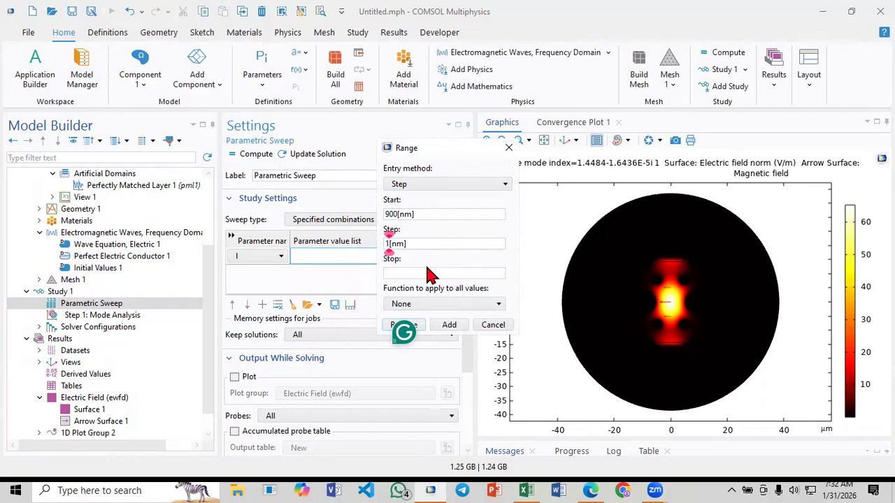
pyautogui.write('5')
pyautogui.press('BackSpace')
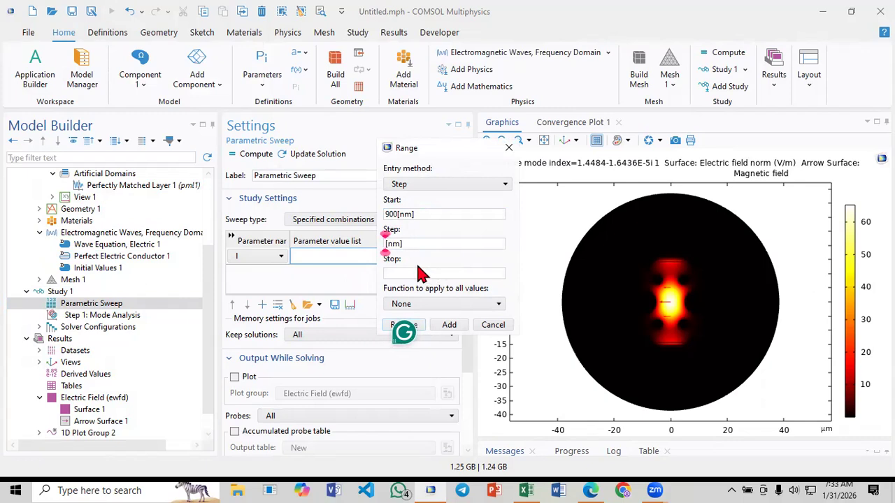
pyautogui.write('10')
# Set the range's stop to 1000[nm] and replace the value list of l with the defined range
pyautogui.click(412, 271)
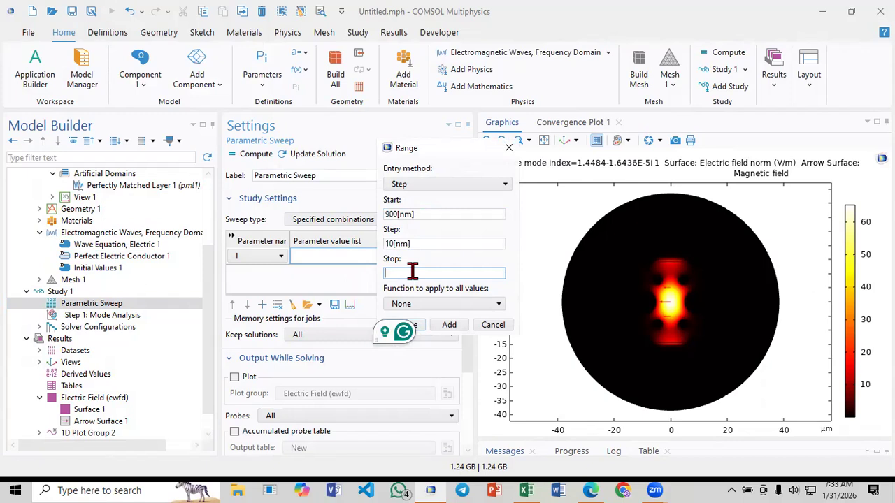
pyautogui.click(387, 273)
pyautogui.write('1000[nm')
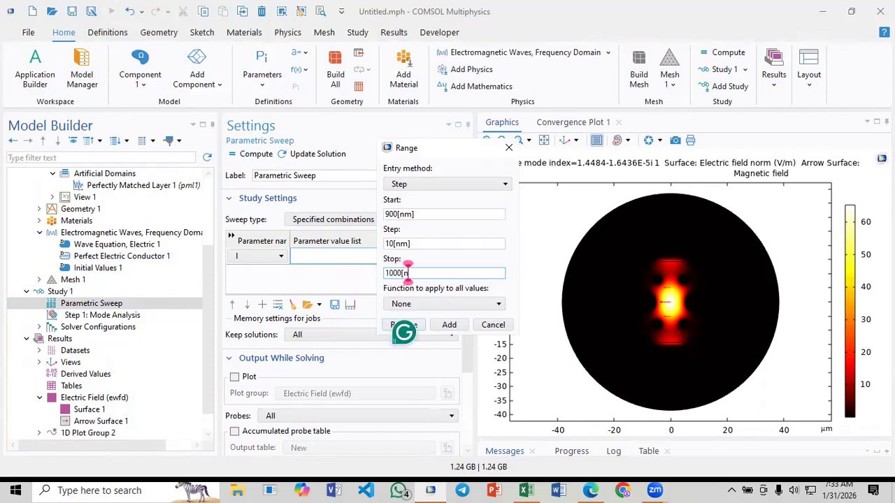
pyautogui.write(']')
pyautogui.click(390, 244)
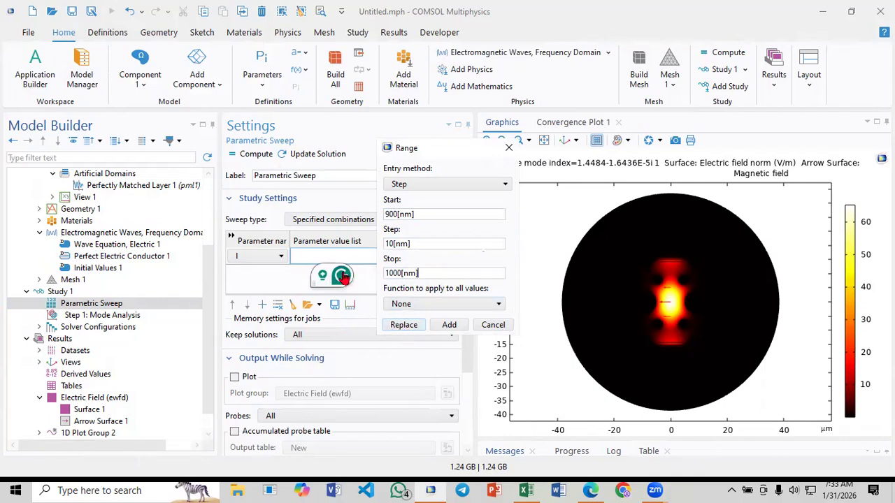
pyautogui.click(412, 330)
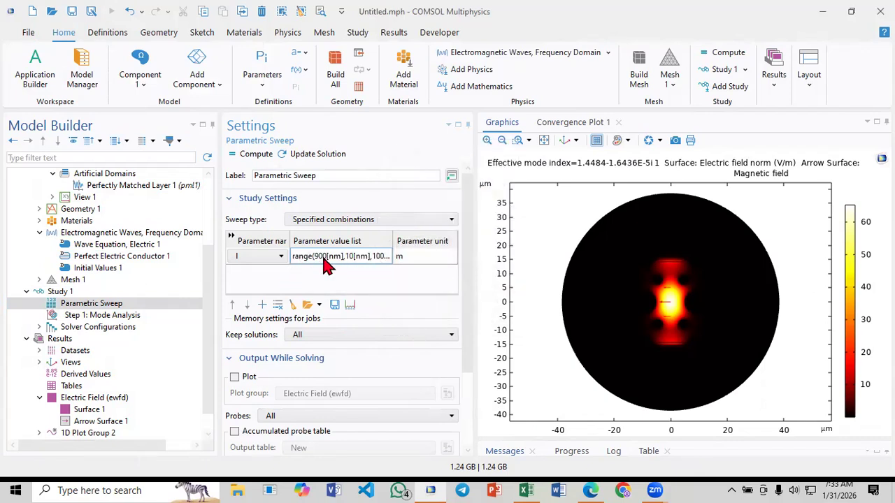
# Widen the parameter value list column, compute the parametric sweep, and enlarge the Messages area
pyautogui.moveTo(393, 235); pyautogui.dragTo(423, 243)
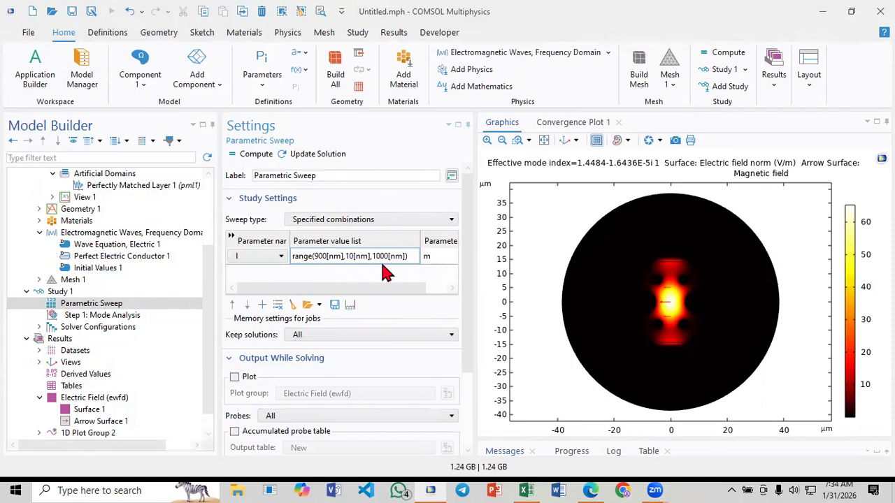
pyautogui.click(242, 159)
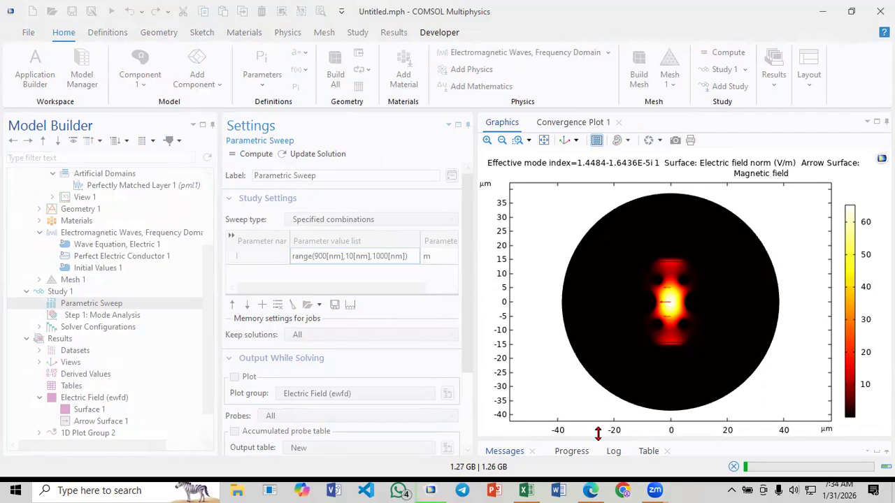
pyautogui.moveTo(597, 435); pyautogui.dragTo(586, 383)
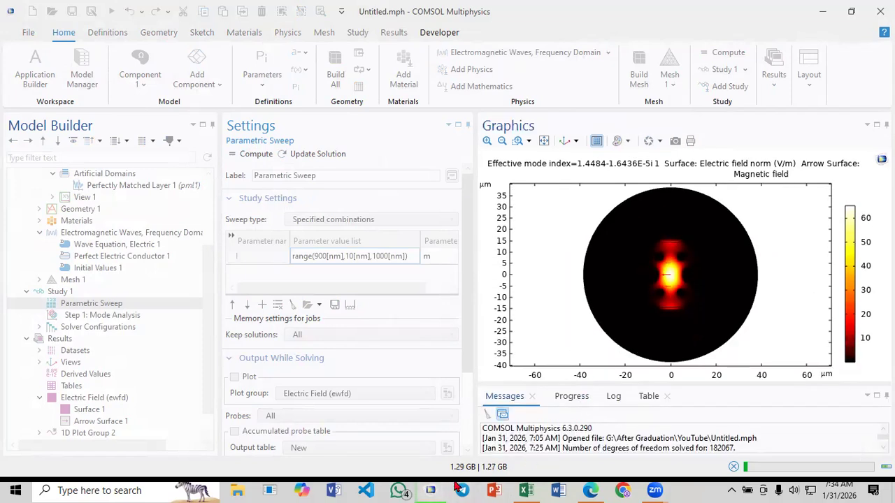
# Switch to Paper_3.pdf and review the Fig. 2 phase matching curve and the sensitivity and resolution text on page 4
pyautogui.click(591, 490)
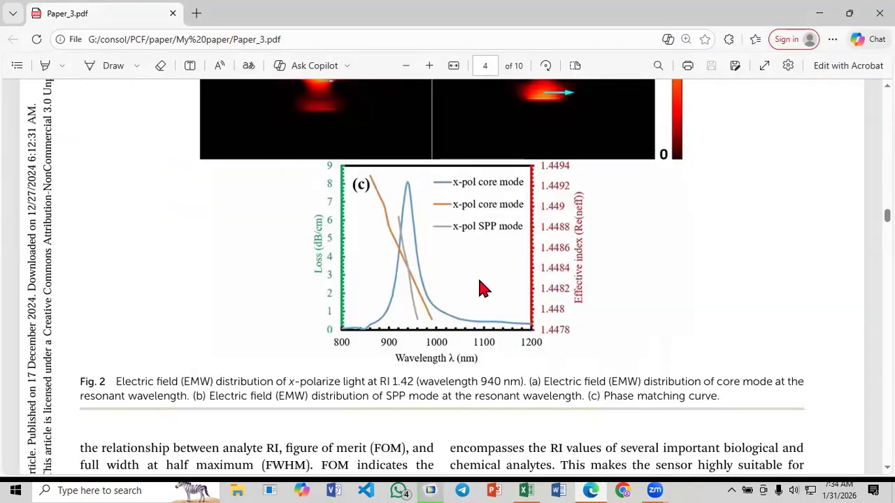
pyautogui.scroll(1, 480, 288)
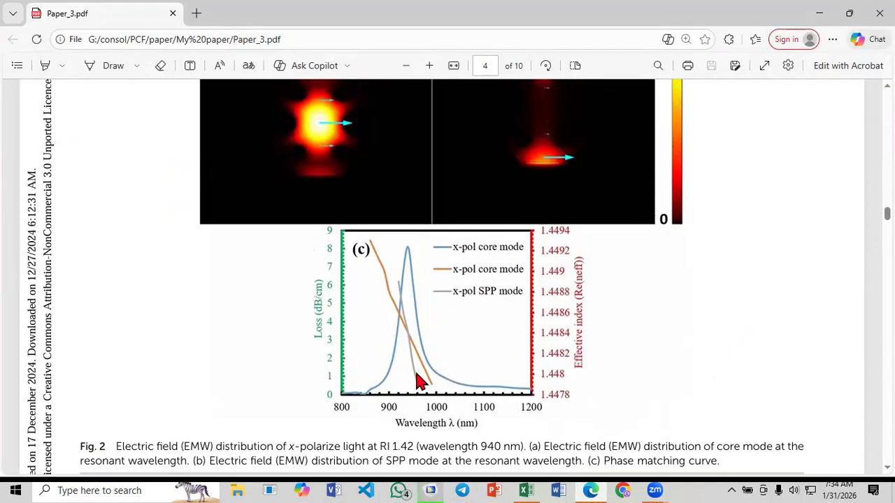
pyautogui.click(587, 487)
pyautogui.click(591, 490)
pyautogui.scroll(5, 447, 280)
pyautogui.scroll(-10, 447, 286)
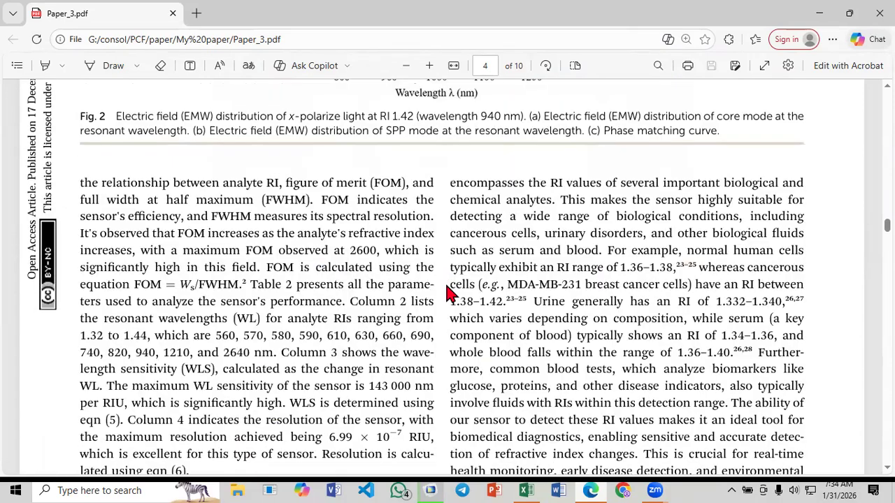
pyautogui.scroll(-5, 450, 293)
pyautogui.scroll(10, 433, 292)
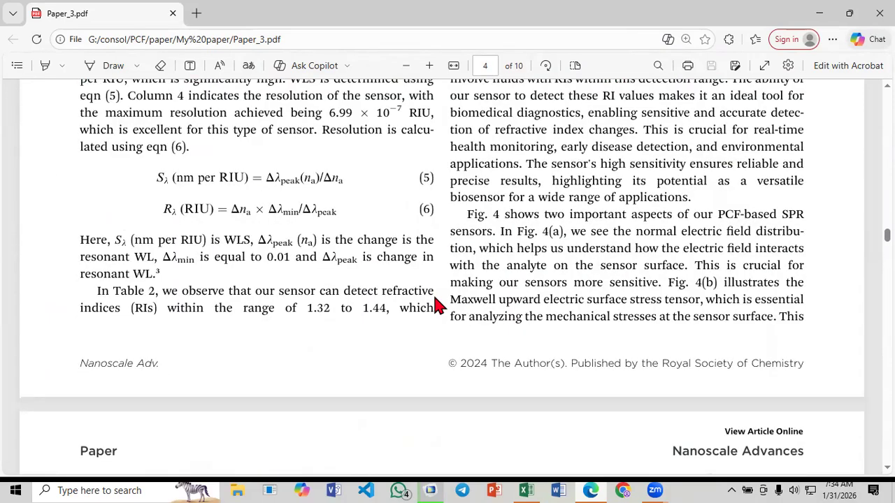
# Review the sensor structure and mesh in Fig. 1, the Table 1 parameter values, and the Fig. 2 mode fields
pyautogui.scroll(15, 434, 287)
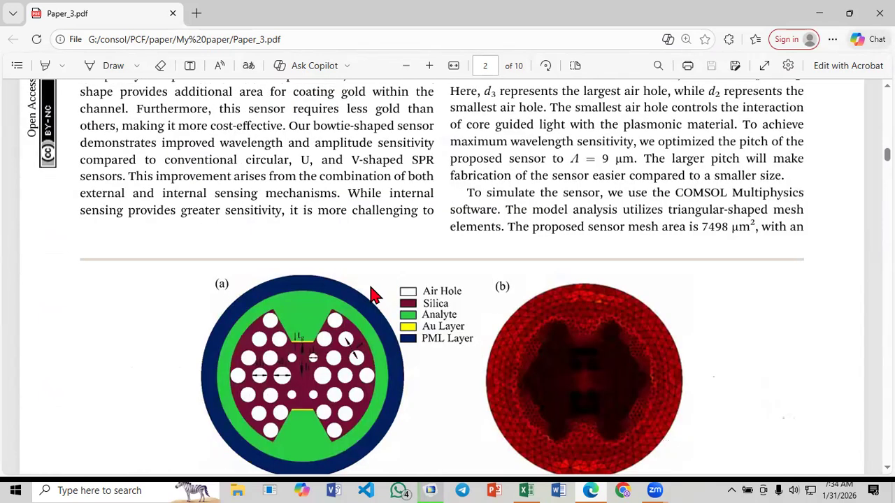
pyautogui.scroll(-2, 364, 276)
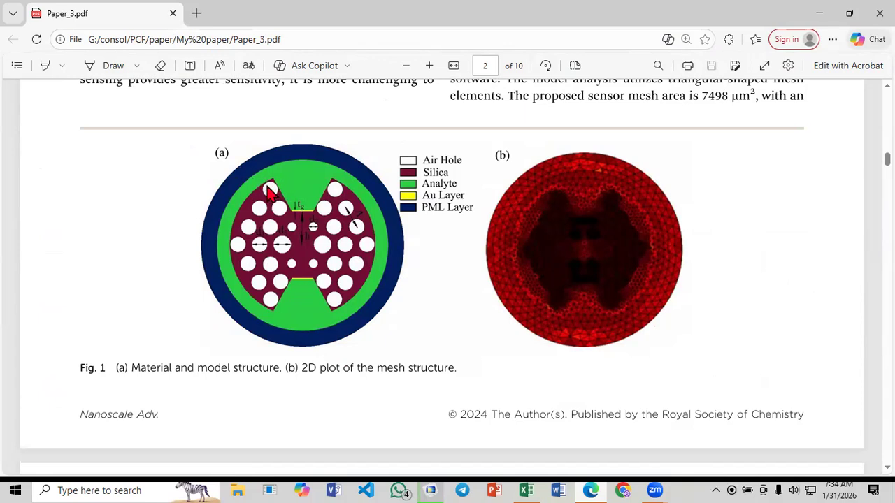
pyautogui.scroll(-12, 349, 226)
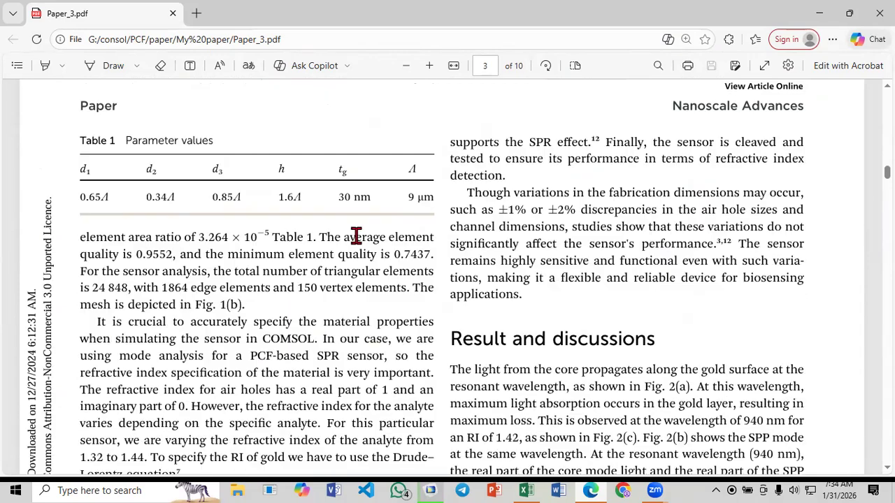
pyautogui.scroll(-10, 383, 271)
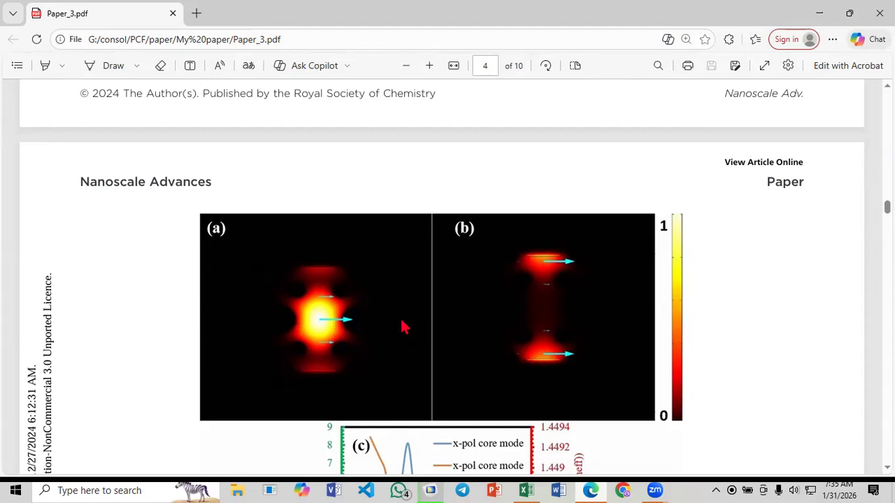
pyautogui.scroll(-1, 402, 323)
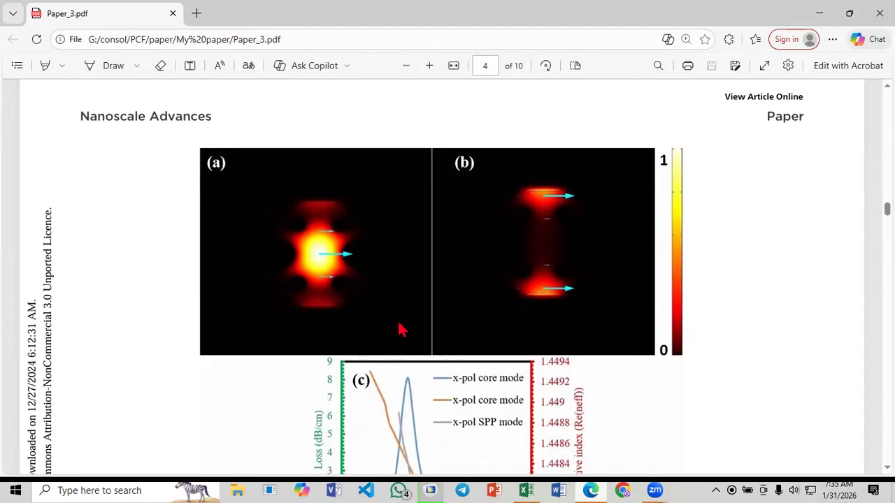
# Examine the gold, silica and confinement loss equations on page 3 and return to Fig. 2
pyautogui.scroll(8, 404, 322)
pyautogui.scroll(4, 404, 297)
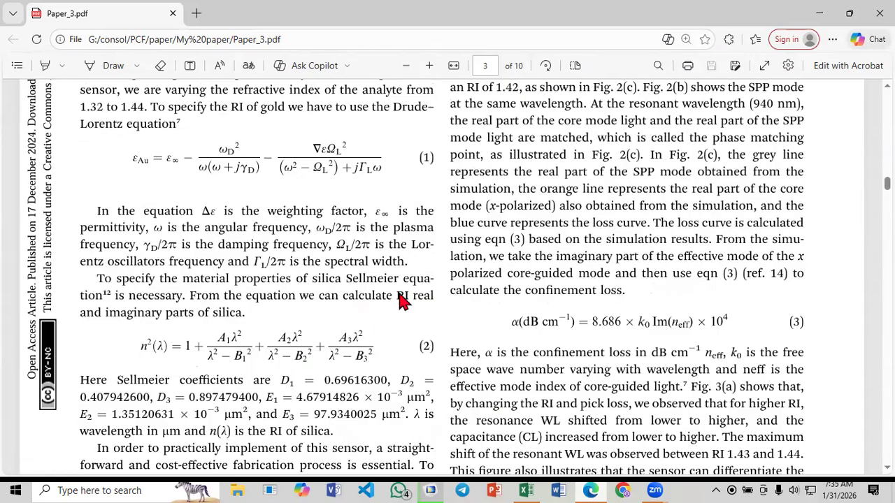
pyautogui.scroll(5, 402, 299)
pyautogui.scroll(-9, 402, 299)
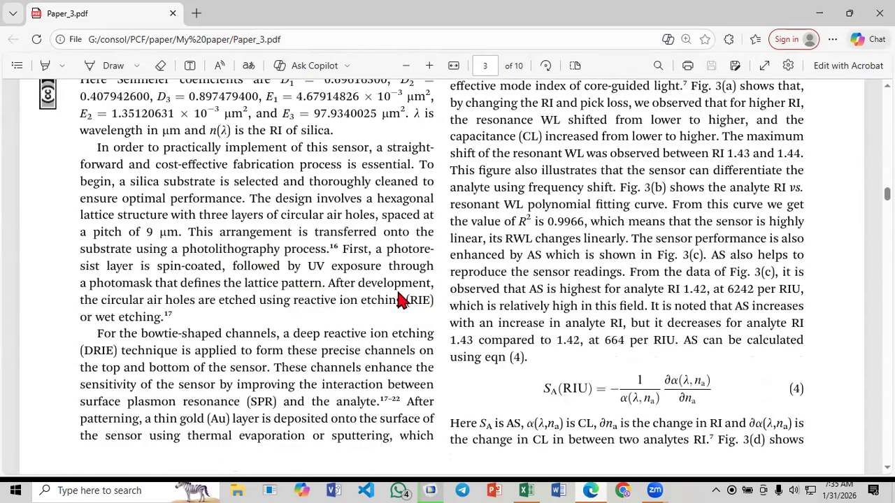
pyautogui.scroll(-5, 399, 304)
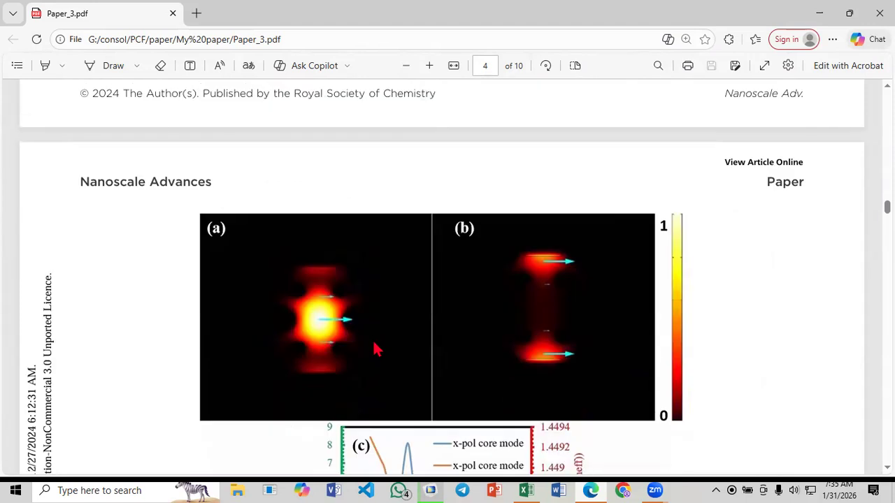
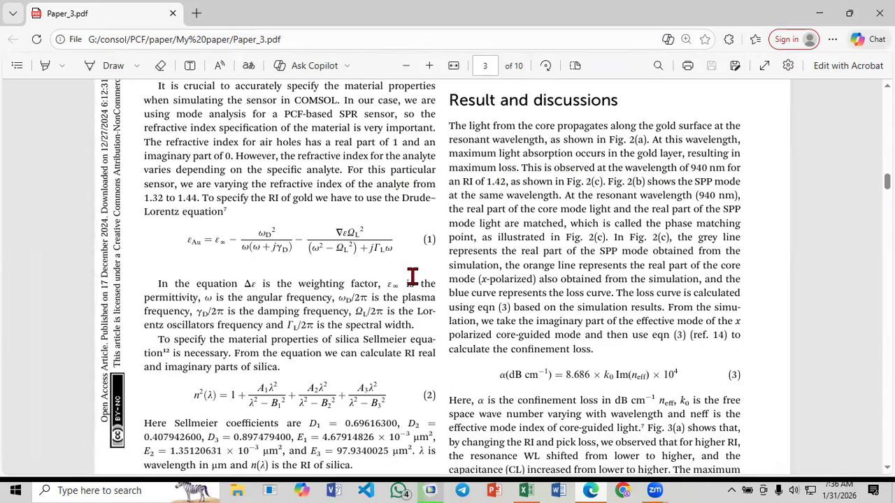
# Skim page 3 of the paper, return to the page 1 abstract, and briefly select the COMSOL version "v5.4" in it
pyautogui.scroll(-2, 413, 280)
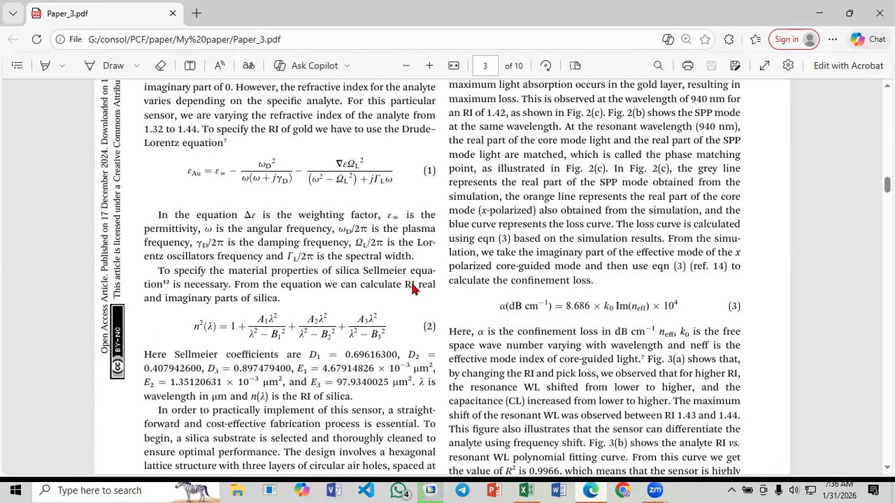
pyautogui.scroll(-5, 412, 283)
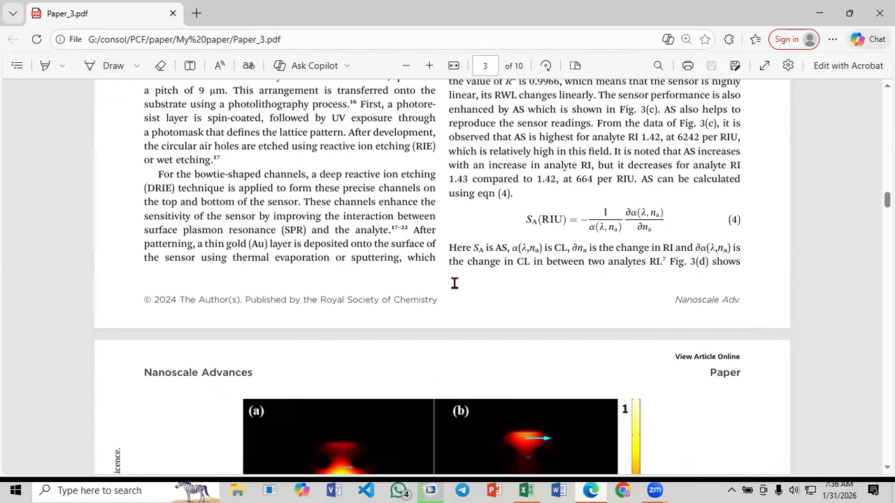
pyautogui.scroll(10, 451, 283)
pyautogui.scroll(5, 445, 281)
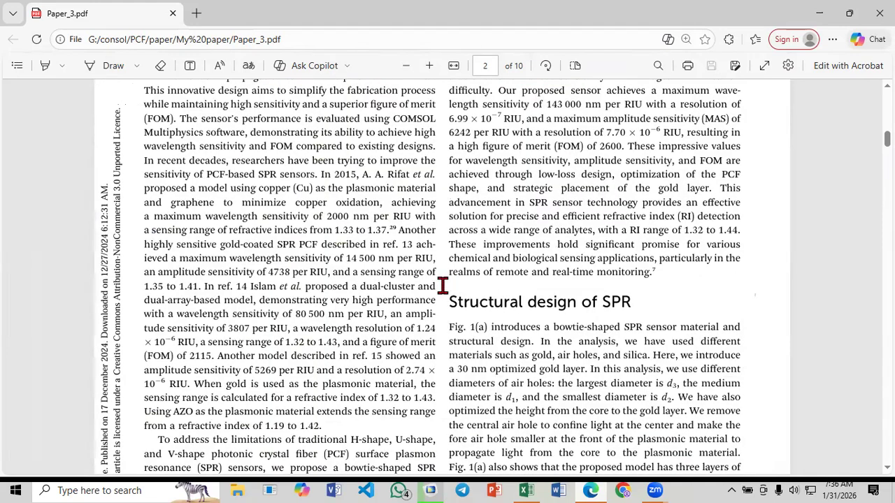
pyautogui.scroll(10, 428, 241)
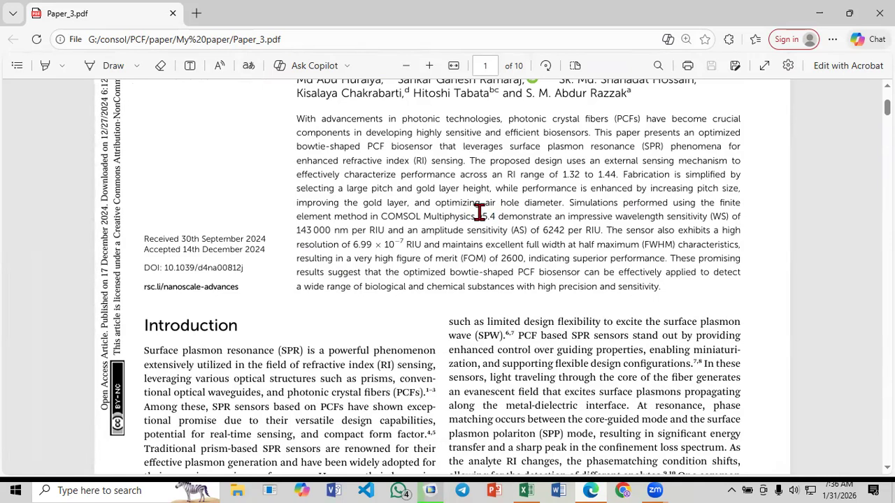
pyautogui.scroll(-4, 479, 212)
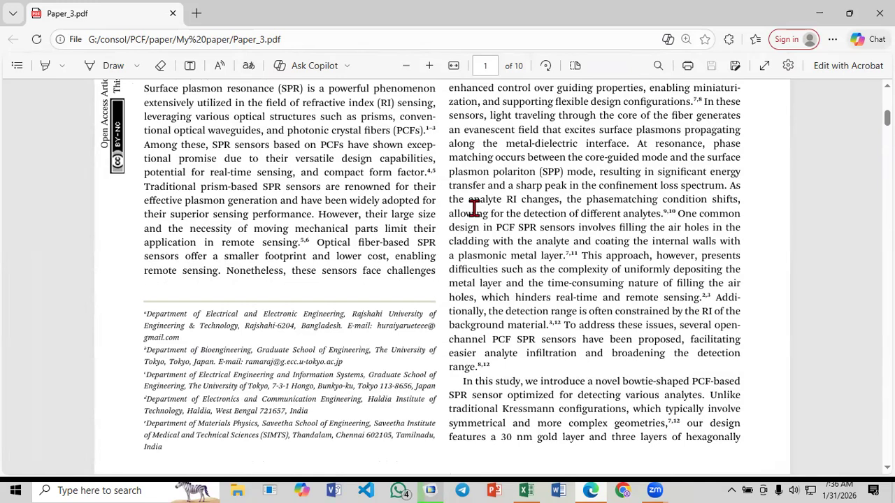
pyautogui.scroll(3, 470, 207)
pyautogui.moveTo(480, 151); pyautogui.dragTo(492, 153)
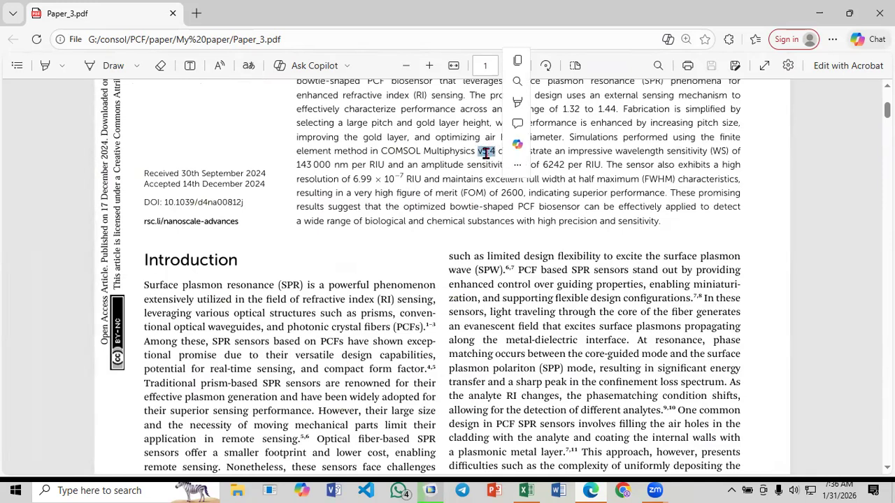
pyautogui.click(484, 152)
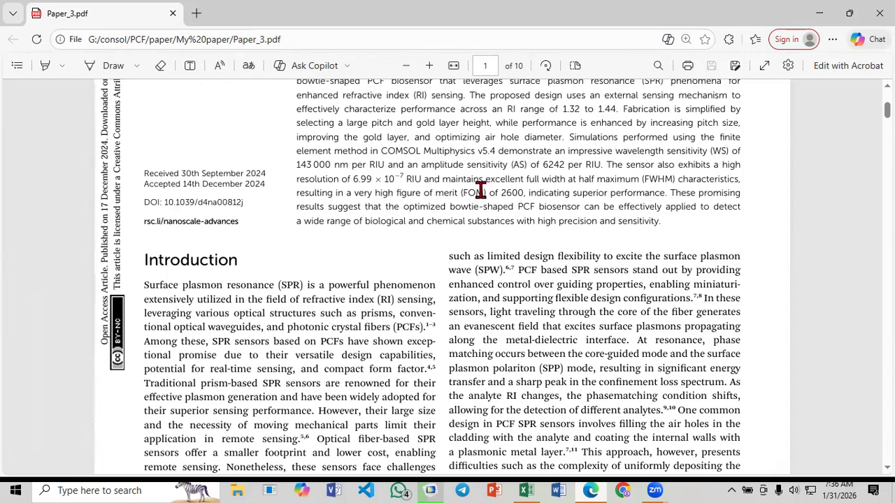
pyautogui.scroll(2, 480, 190)
pyautogui.scroll(-4, 480, 190)
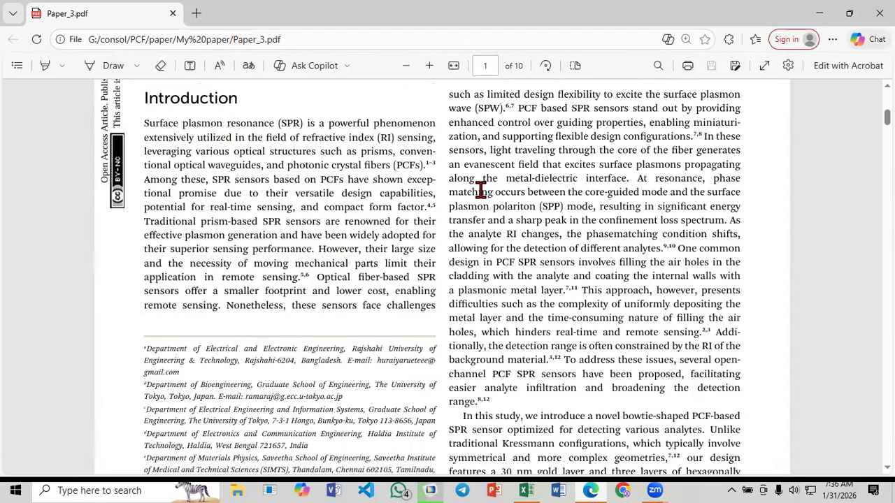
# Review the Structural design of SPR section and the Fig. 1 sensor structure and mesh on page 2
pyautogui.scroll(-8, 480, 191)
pyautogui.scroll(-3, 480, 190)
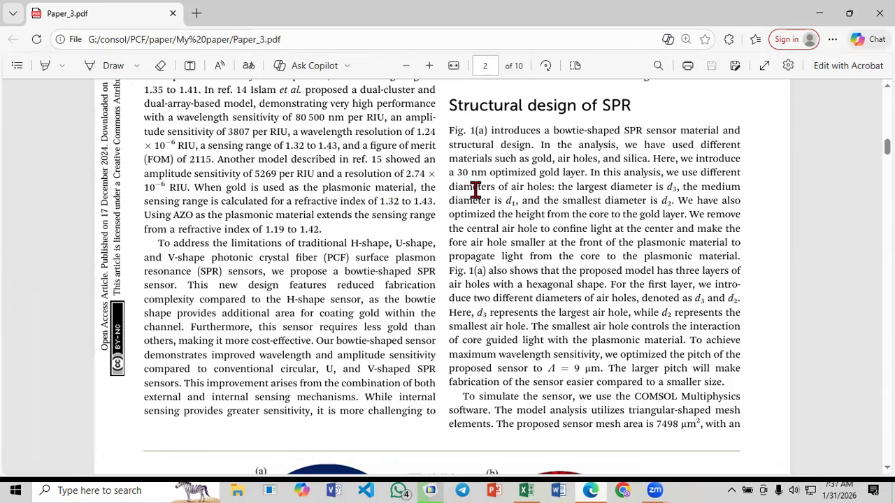
pyautogui.scroll(-3, 478, 193)
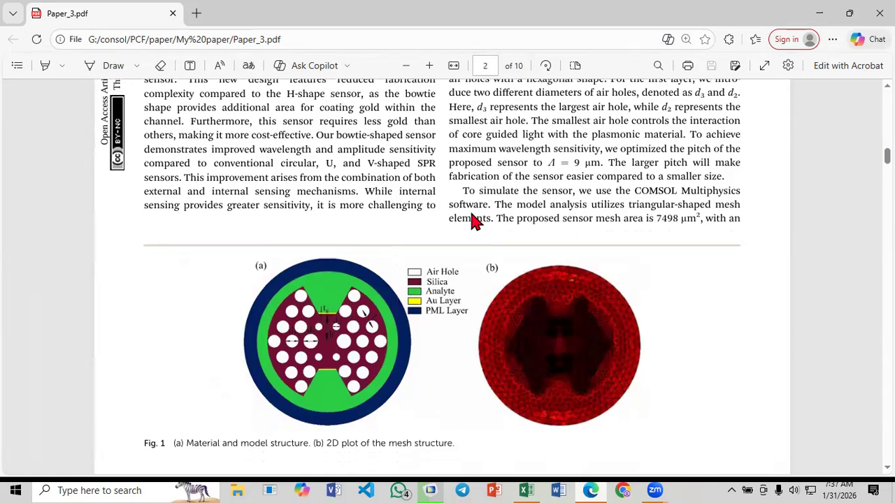
pyautogui.scroll(-2, 473, 224)
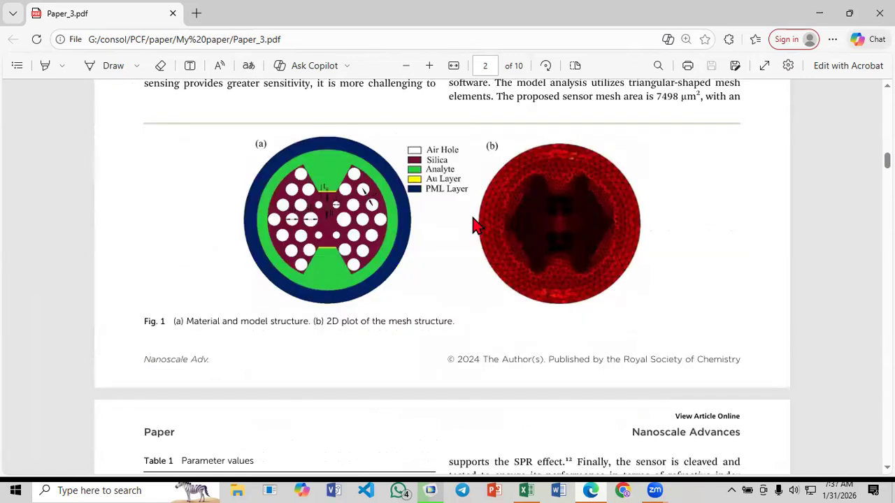
# Switch to COMSOL Multiphysics and examine the running sweep's progress and solver log, enlarging the output area and shrinking it again
pyautogui.click(432, 486)
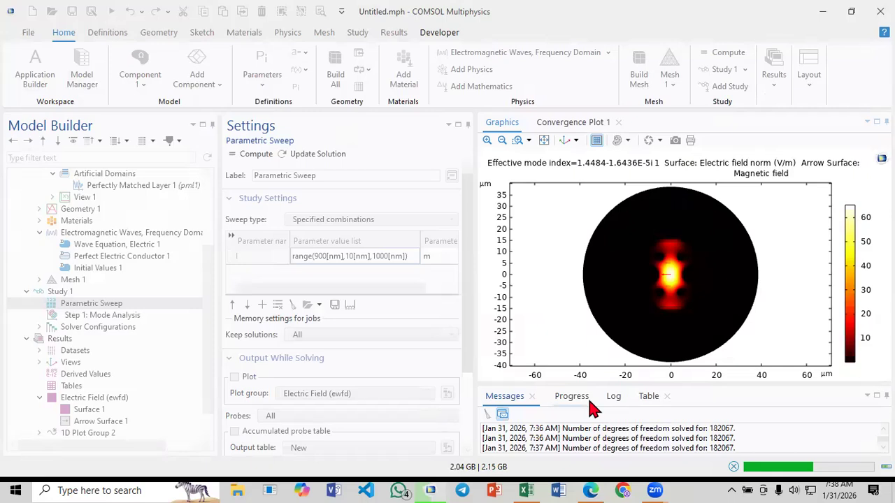
pyautogui.click(583, 400)
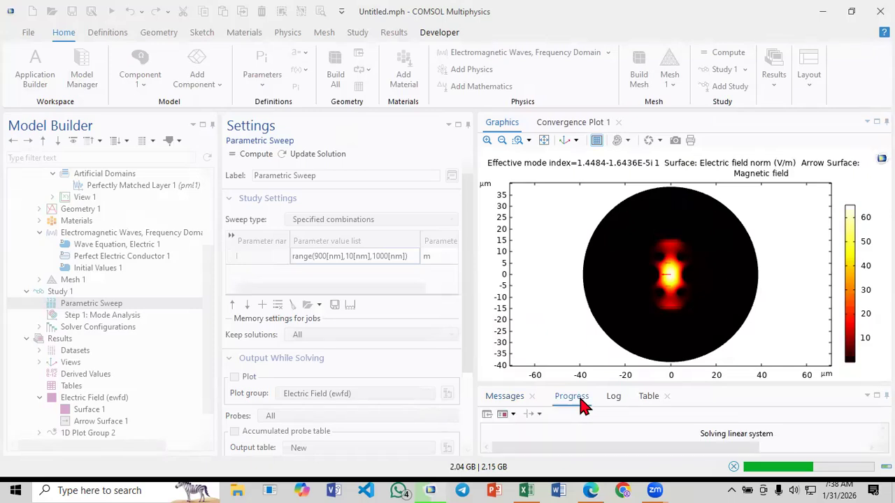
pyautogui.moveTo(596, 384); pyautogui.dragTo(589, 319)
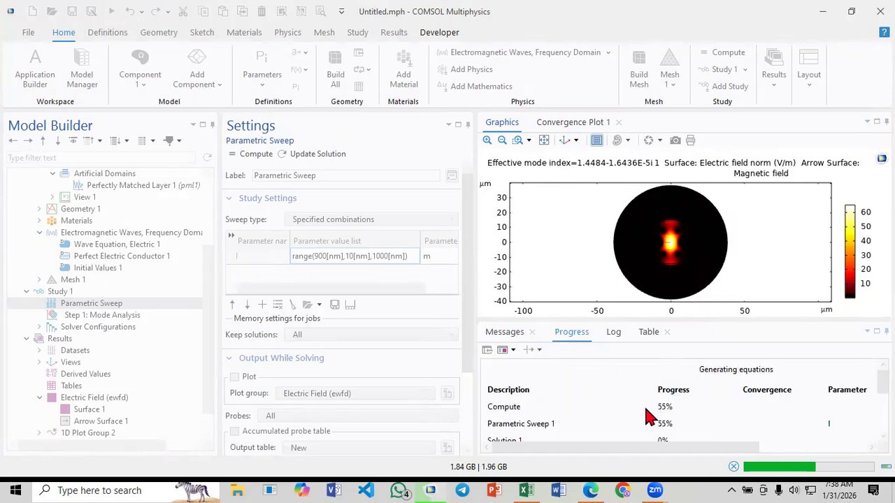
pyautogui.click(614, 333)
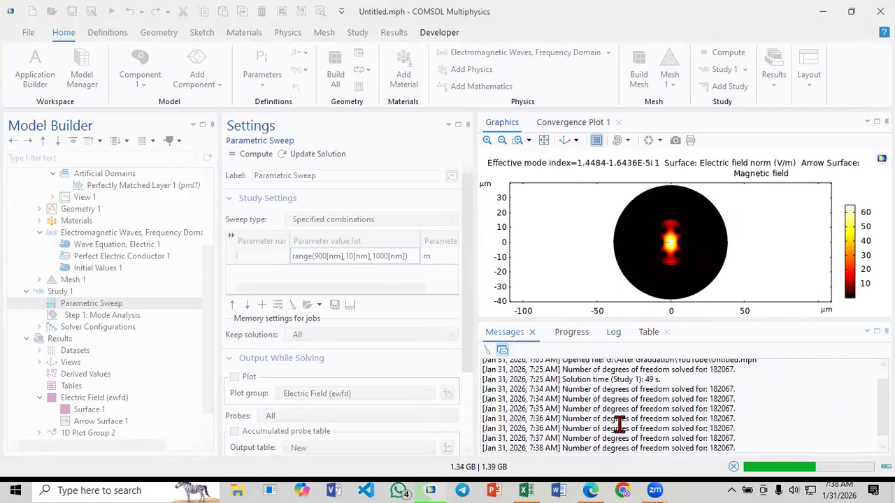
pyautogui.scroll(1, 619, 418)
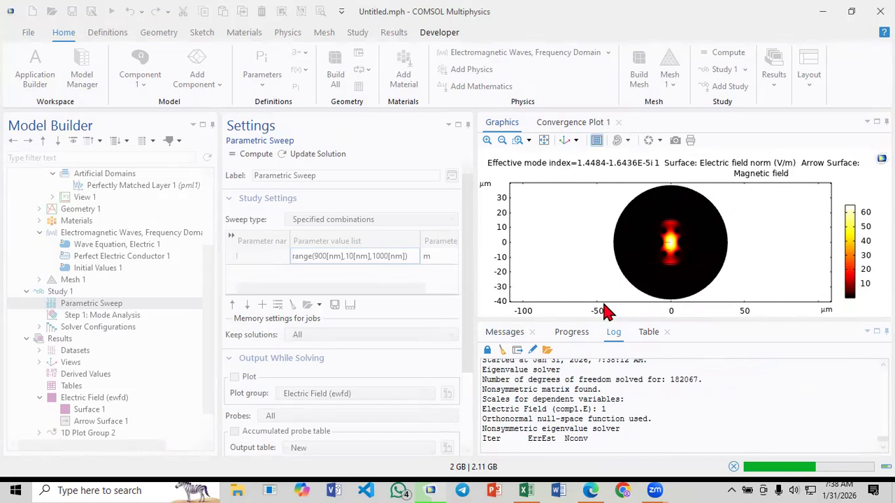
pyautogui.moveTo(615, 322); pyautogui.dragTo(620, 367)
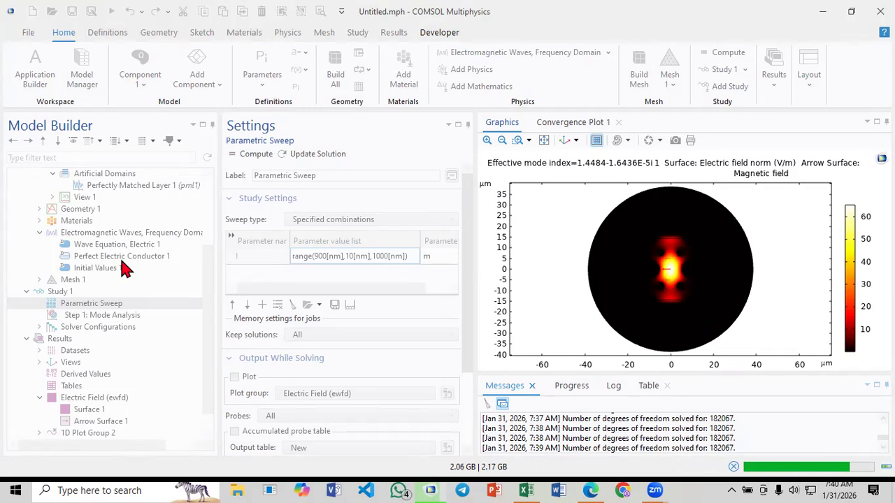
# Check the overall compute progress of the sweep twice, consulting Fig. 1 in Paper_3.pdf between the two checks
pyautogui.click(572, 386)
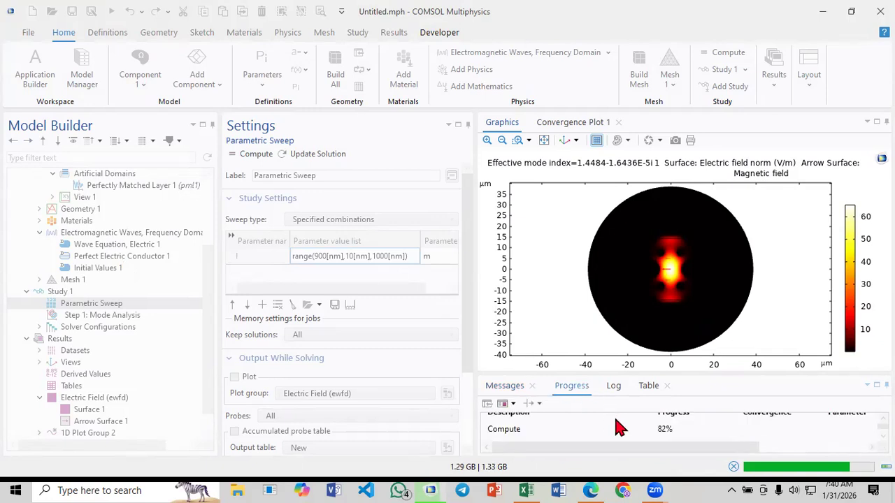
pyautogui.click(595, 482)
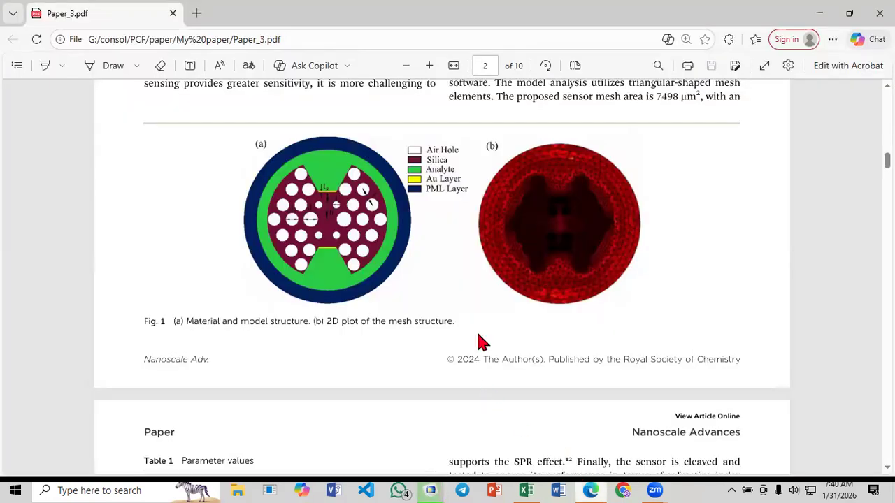
pyautogui.scroll(1, 481, 341)
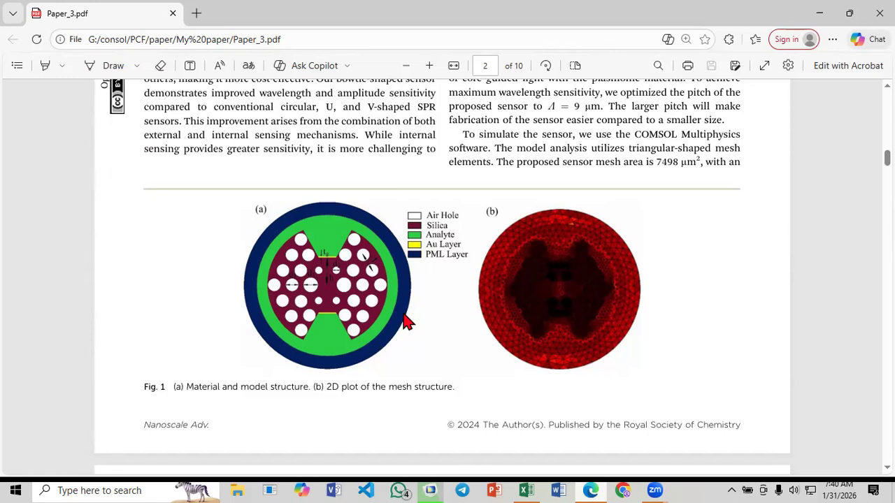
pyautogui.click(435, 488)
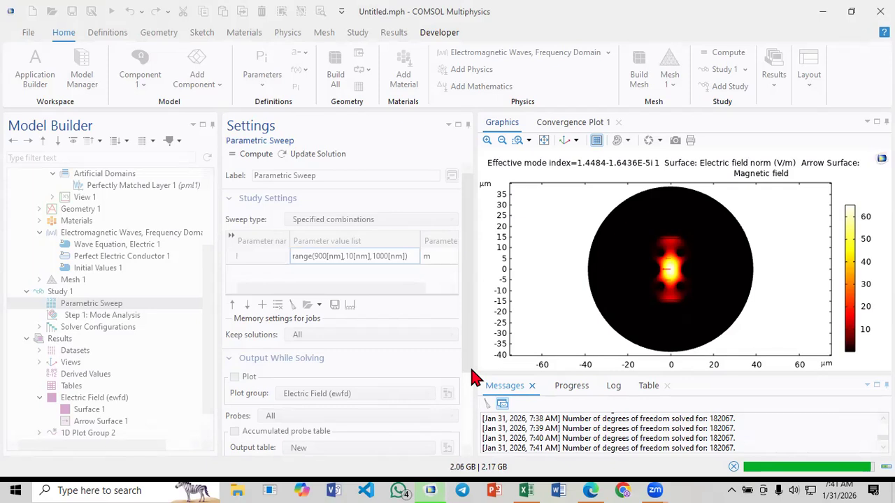
pyautogui.click(584, 389)
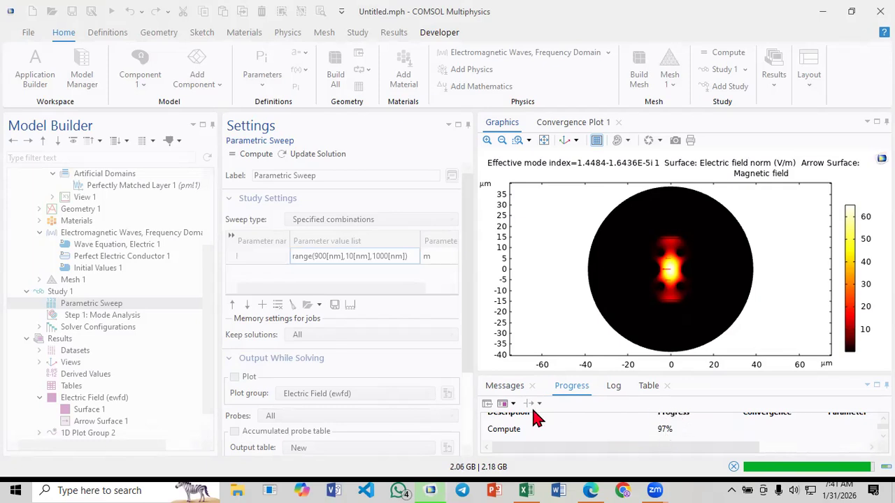
# Switch to Paper_3.pdf and review Table 1, the page 3 equations, Fig. 2, and the sensitivity and resolution equations (5) and (6)
pyautogui.click(586, 485)
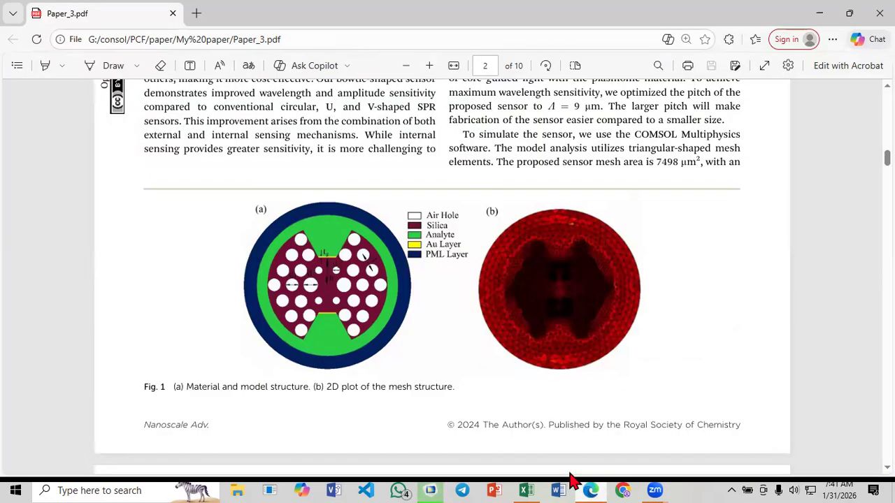
pyautogui.scroll(-4, 558, 322)
pyautogui.scroll(-10, 558, 322)
pyautogui.scroll(7, 558, 321)
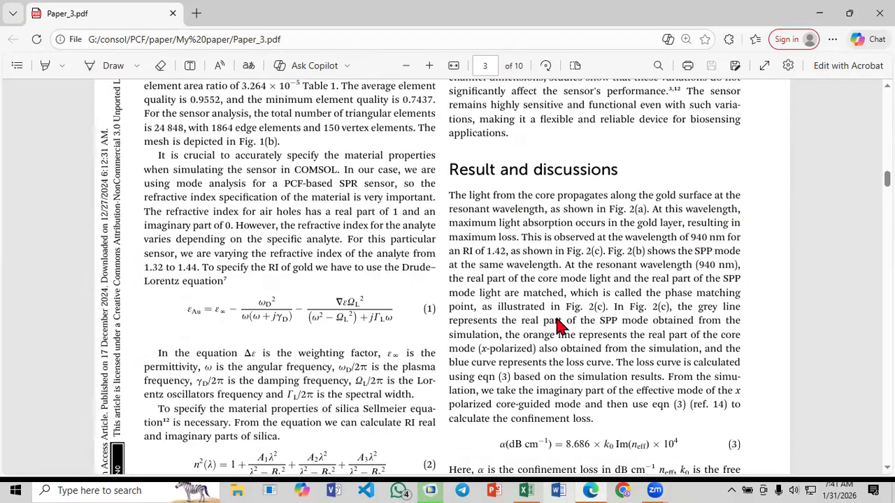
pyautogui.scroll(2, 318, 287)
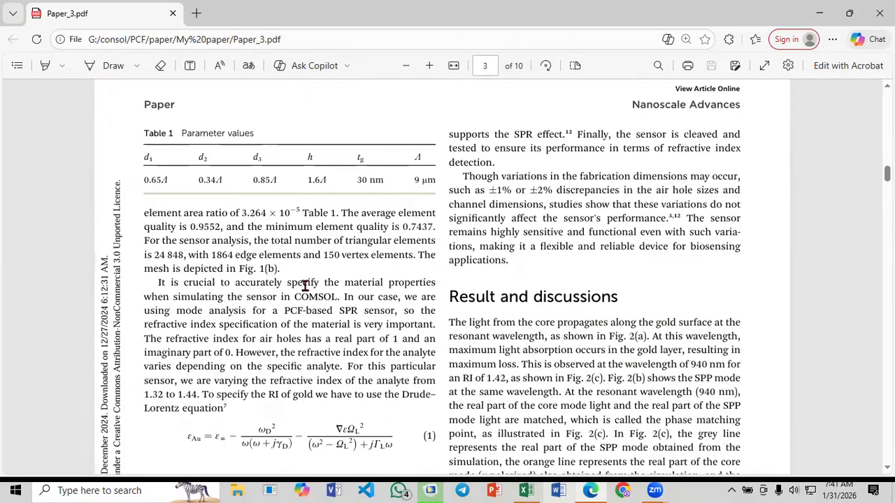
pyautogui.scroll(-3, 307, 287)
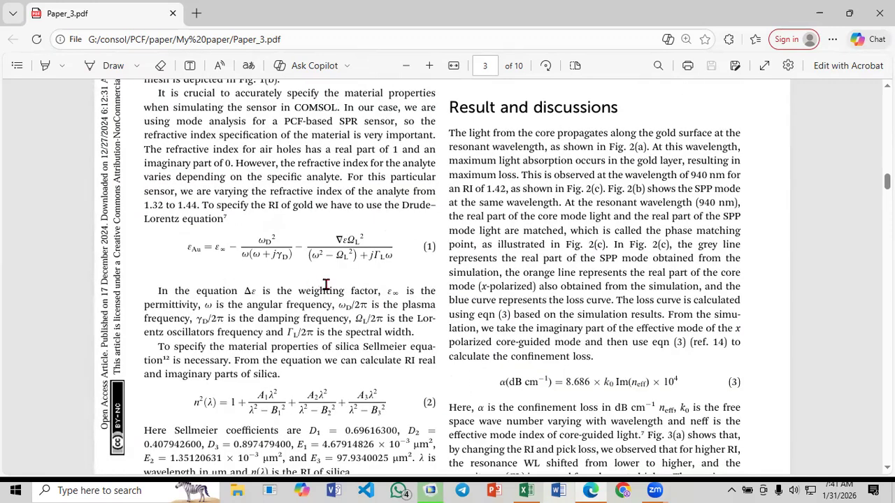
pyautogui.scroll(-6, 329, 293)
pyautogui.scroll(-1, 340, 300)
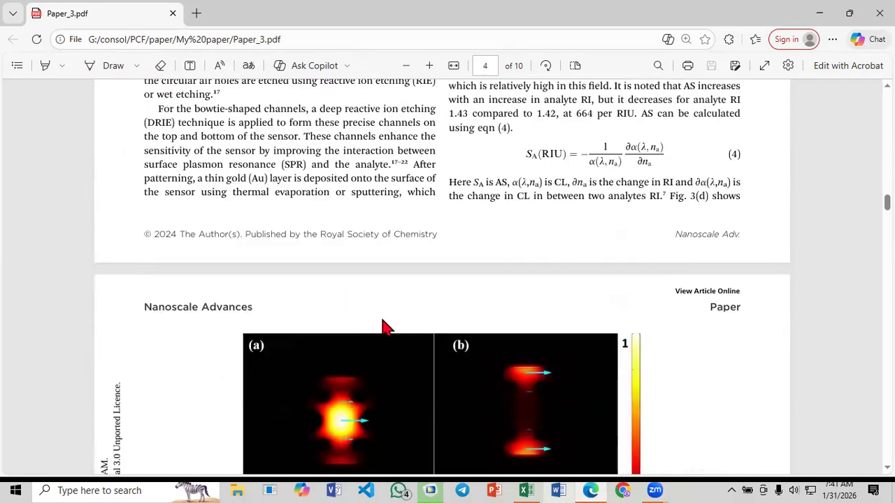
pyautogui.scroll(-6, 419, 320)
pyautogui.scroll(-5, 424, 315)
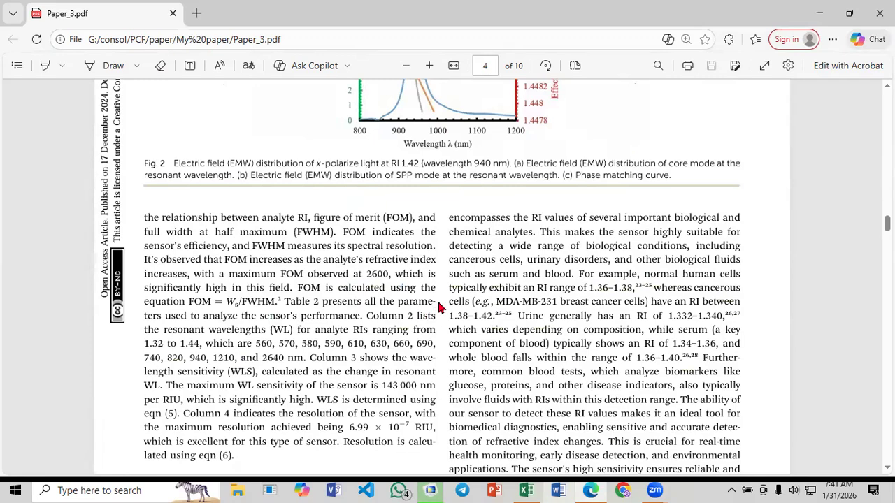
pyautogui.scroll(-5, 423, 314)
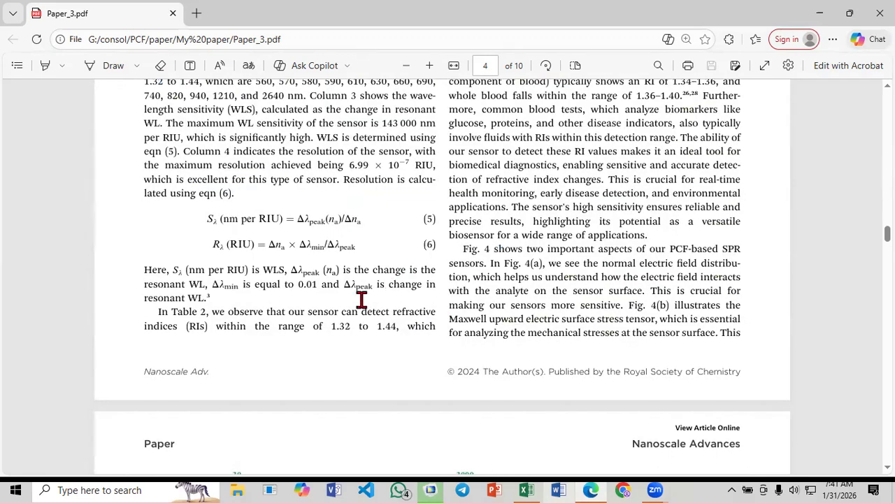
# Highlight "confinement loss." in green above equation (3) on page 3 and select the "dB cm" unit in that equation
pyautogui.scroll(2, 499, 290)
pyautogui.scroll(15, 545, 291)
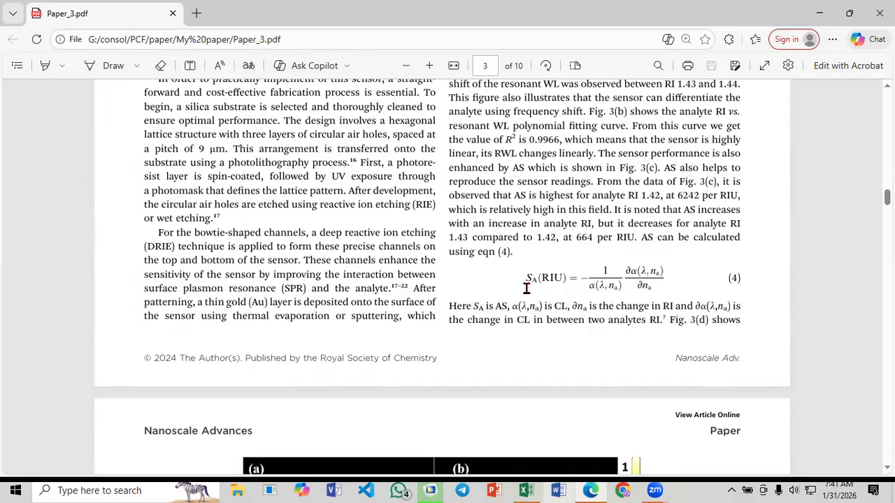
pyautogui.scroll(1, 525, 285)
pyautogui.scroll(7, 525, 285)
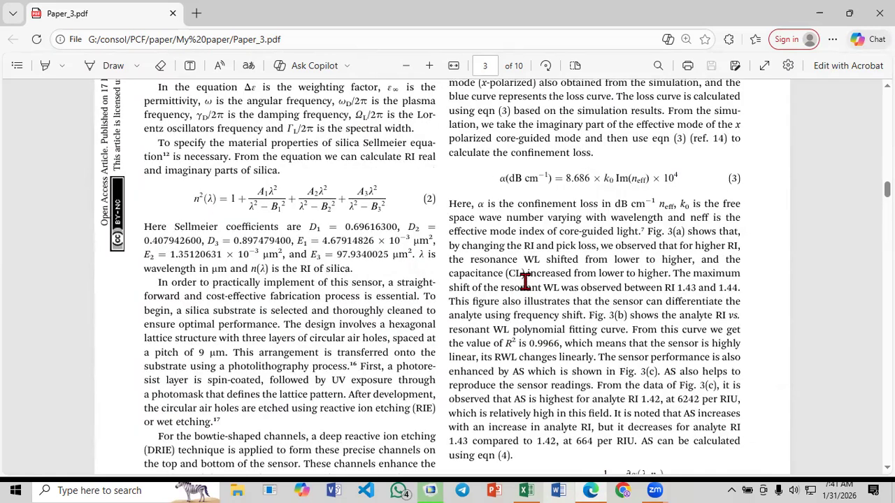
pyautogui.scroll(1, 510, 259)
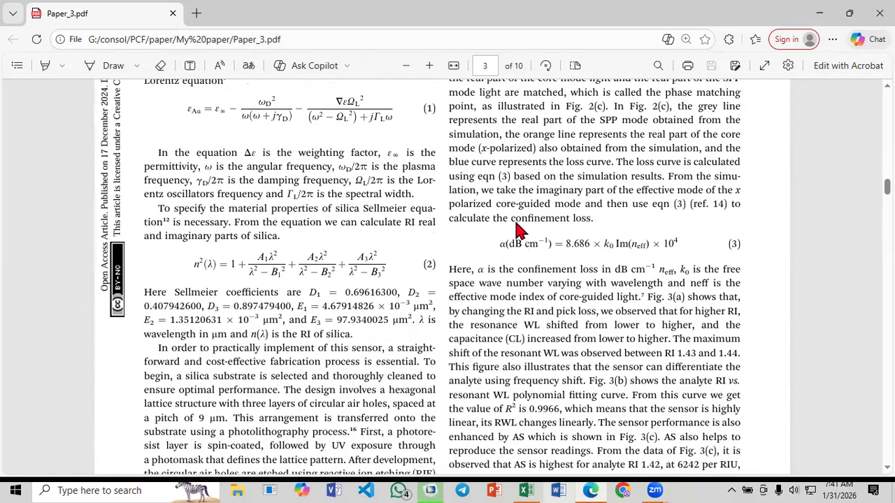
pyautogui.moveTo(514, 217); pyautogui.dragTo(594, 222)
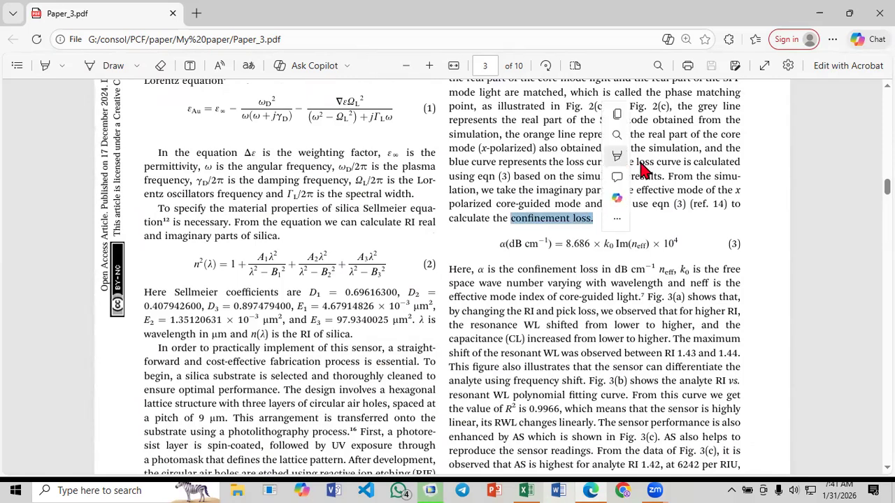
pyautogui.moveTo(706, 162)
pyautogui.click(738, 178)
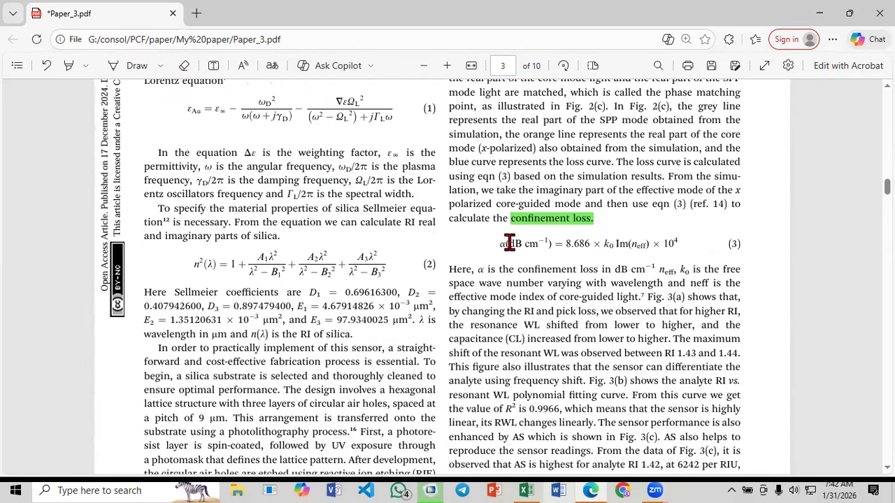
pyautogui.moveTo(509, 243); pyautogui.dragTo(535, 243)
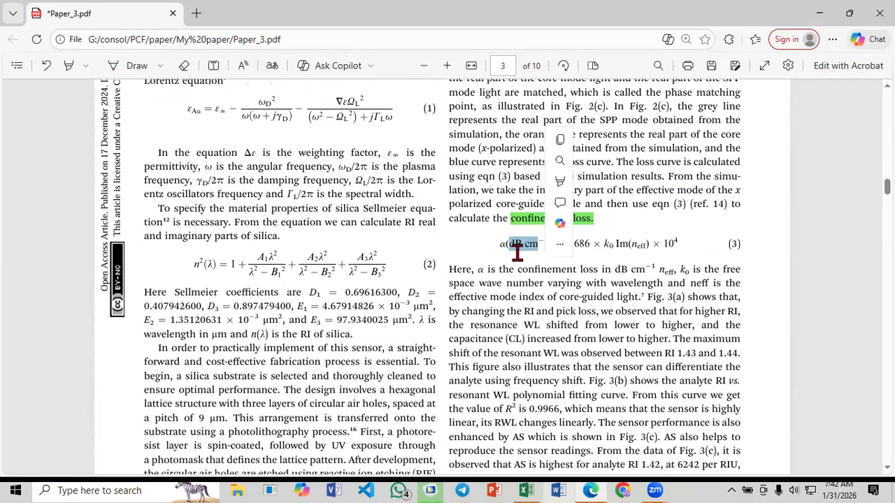
# Examine the 8.686 factor and k0 in equation (3), including the "free space wave number" definition of k0 in the text below
pyautogui.click(517, 251)
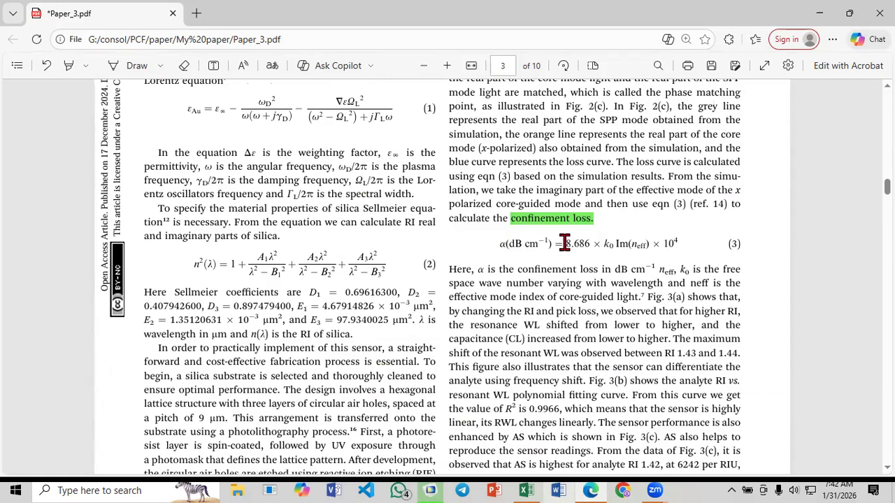
pyautogui.moveTo(564, 243); pyautogui.dragTo(586, 242)
pyautogui.click(591, 243)
pyautogui.doubleClick(611, 244)
pyautogui.moveTo(723, 270); pyautogui.dragTo(552, 275)
pyautogui.rightClick(557, 271)
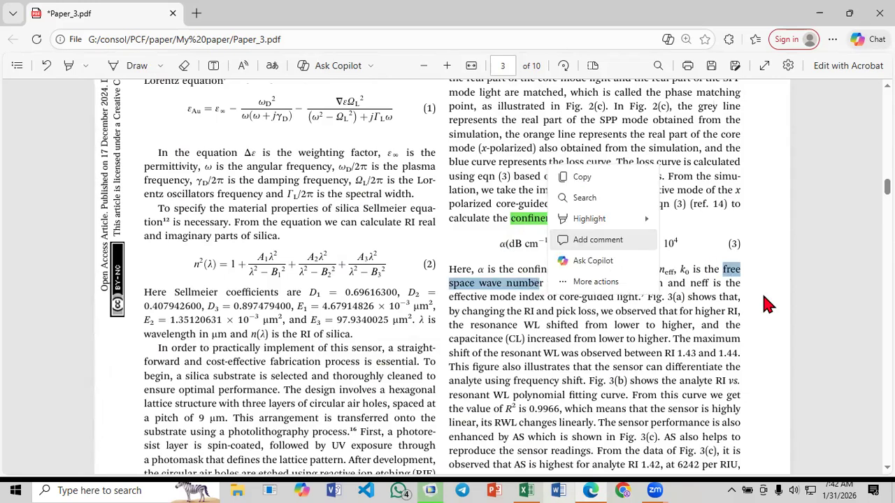
pyautogui.click(630, 243)
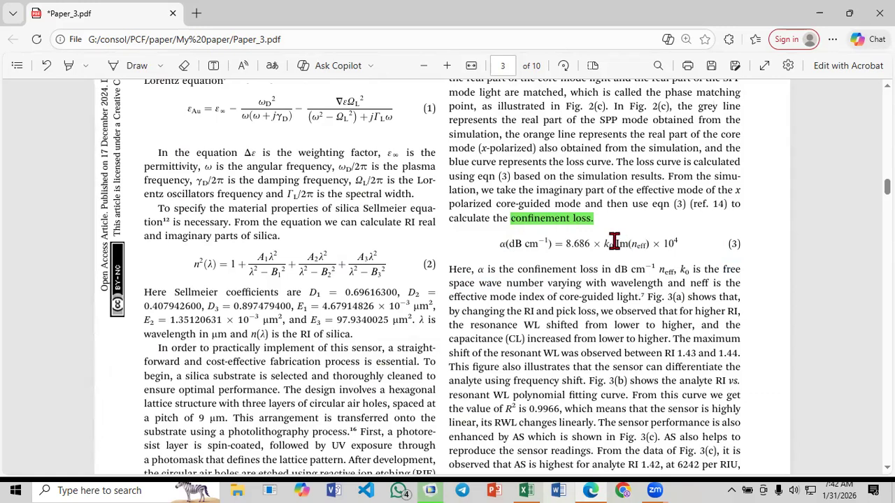
# Examine the Im(neff) term, the × 10⁴ factor and the cm⁻¹ unit in equation (3)
pyautogui.doubleClick(632, 245)
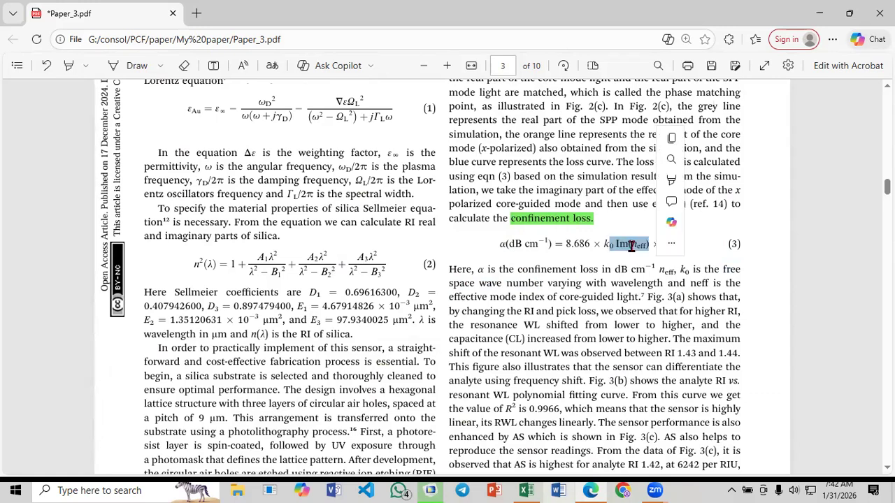
pyautogui.click(632, 245)
pyautogui.moveTo(631, 244); pyautogui.dragTo(678, 243)
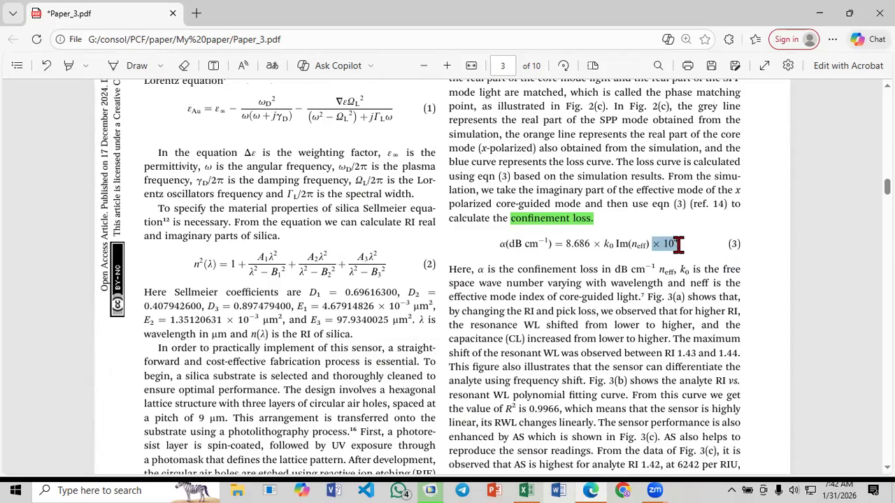
pyautogui.doubleClick(542, 244)
pyautogui.moveTo(658, 244); pyautogui.dragTo(678, 243)
pyautogui.click(670, 242)
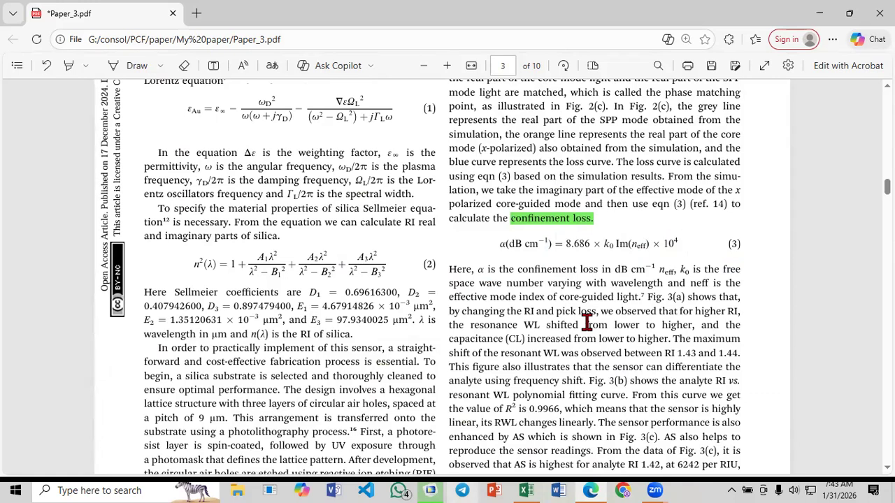
pyautogui.scroll(-2, 586, 323)
pyautogui.scroll(-2, 519, 435)
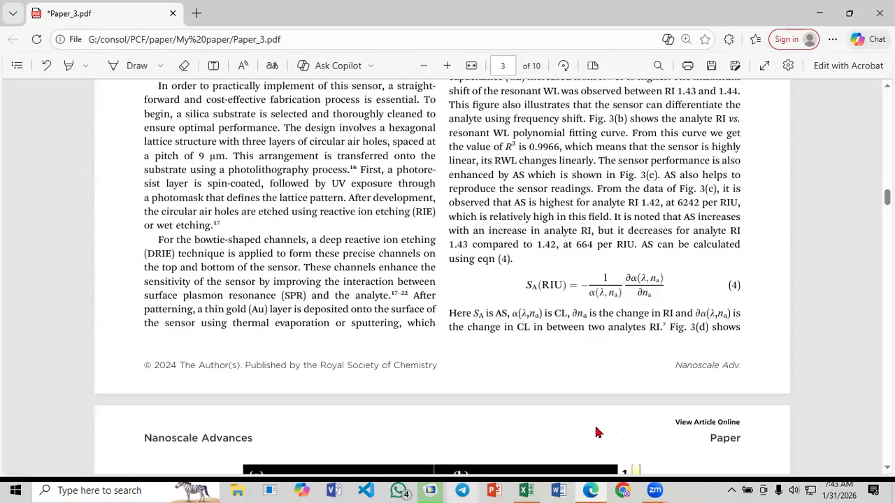
pyautogui.click(590, 479)
pyautogui.click(590, 480)
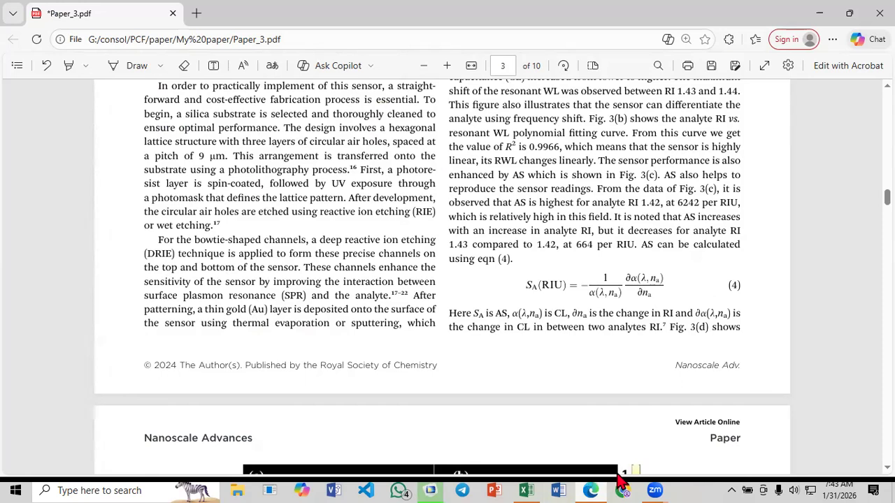
pyautogui.click(613, 476)
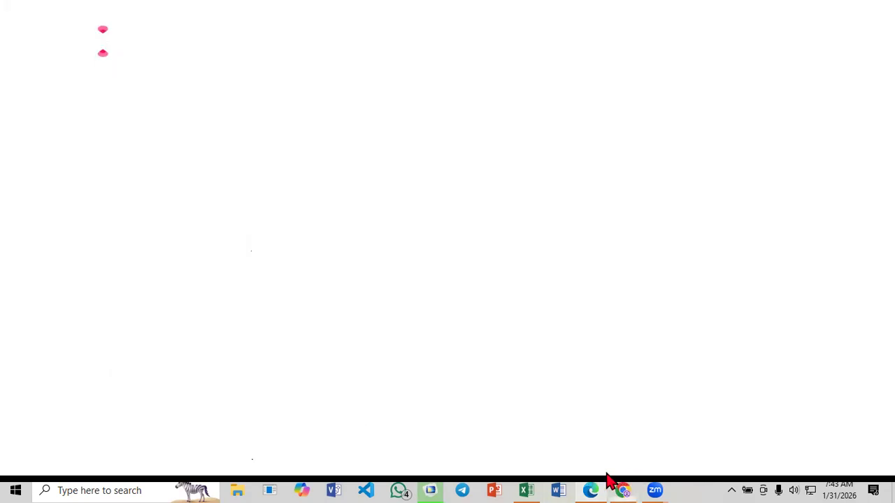
pyautogui.click(611, 478)
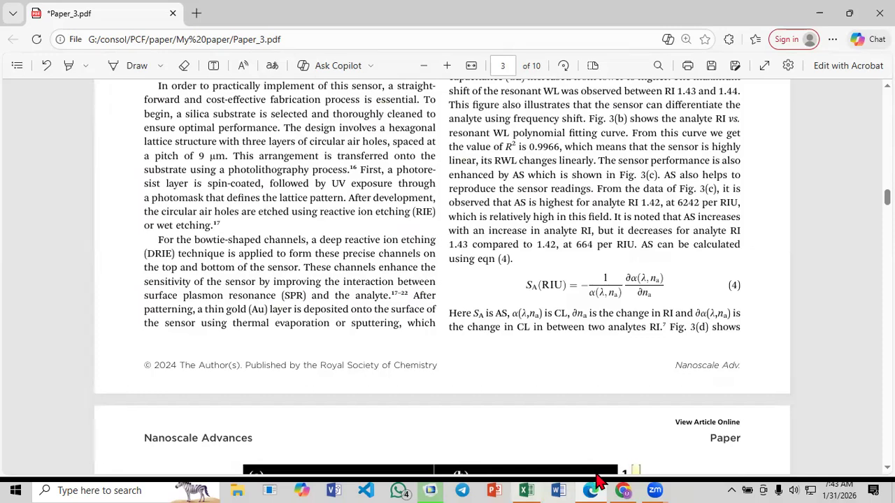
# Open the DOI link 10.1016/j.talo.2024.100384 of reference 2 in a new tab, keeping Paper_3.pdf open
pyautogui.scroll(-1, 507, 346)
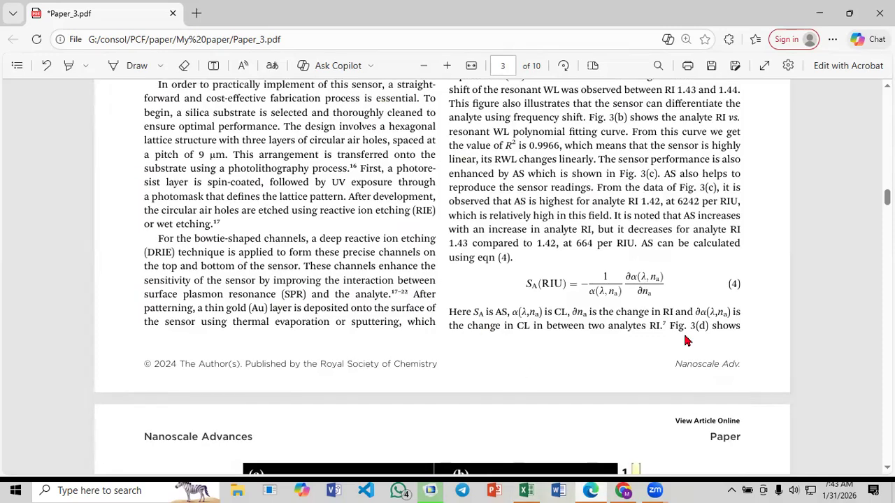
pyautogui.scroll(-5, 685, 340)
pyautogui.scroll(-15, 546, 296)
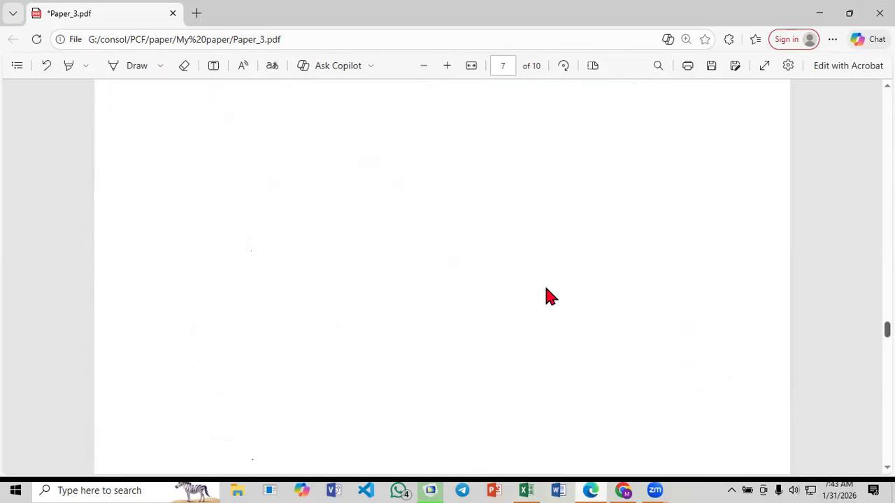
pyautogui.scroll(-15, 545, 296)
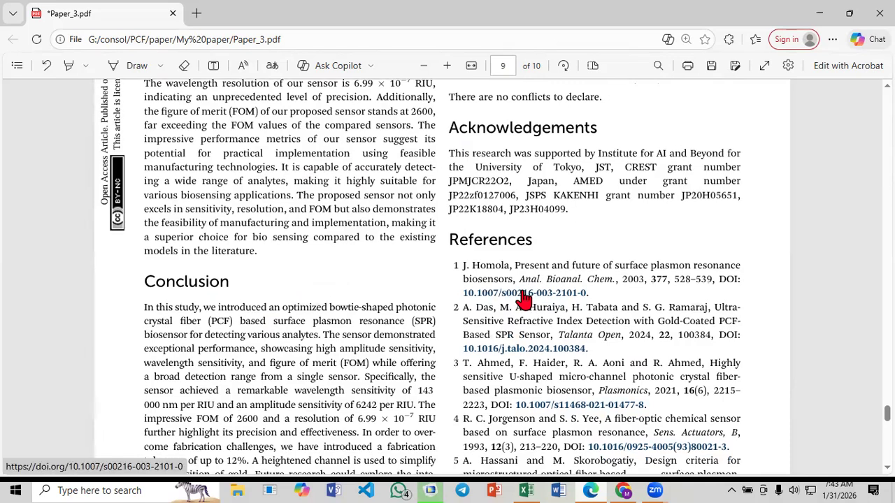
pyautogui.scroll(-2, 524, 297)
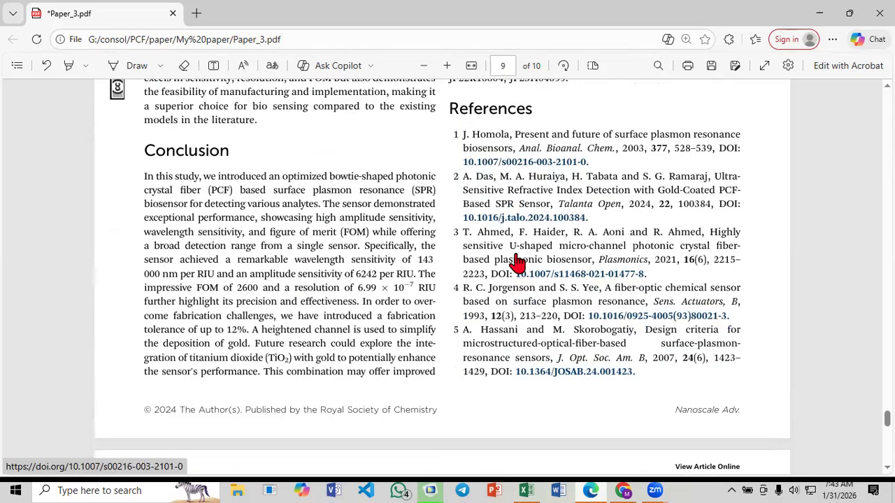
pyautogui.click(528, 220)
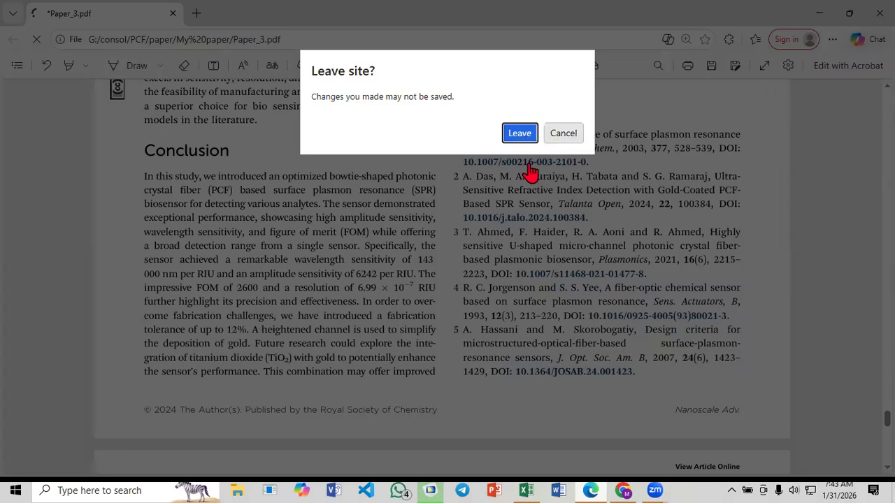
pyautogui.press('Escape')
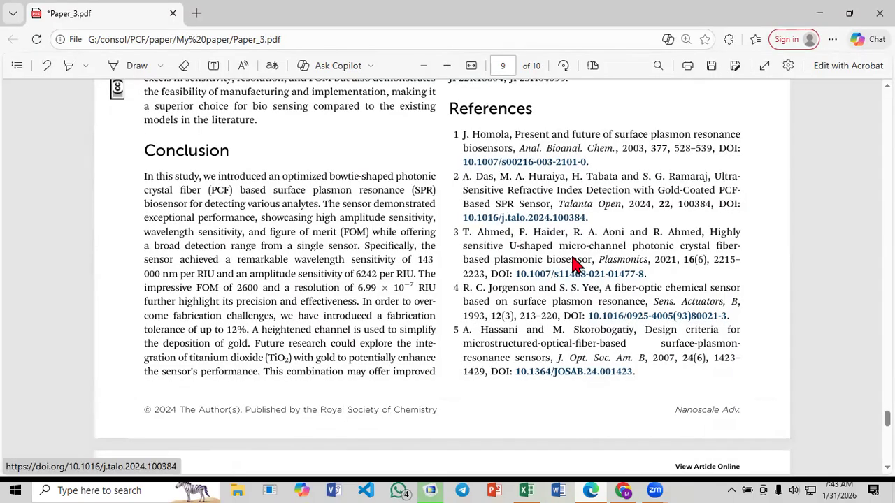
pyautogui.rightClick(574, 260)
pyautogui.press('Escape')
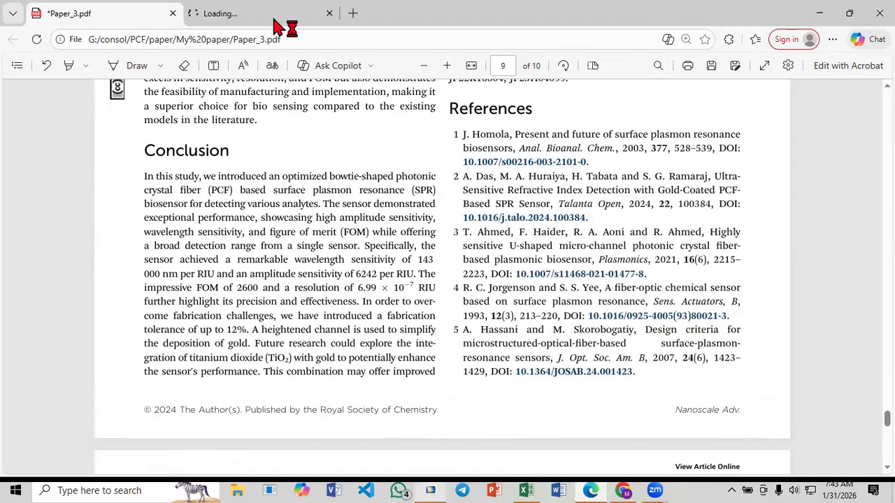
pyautogui.click(278, 25)
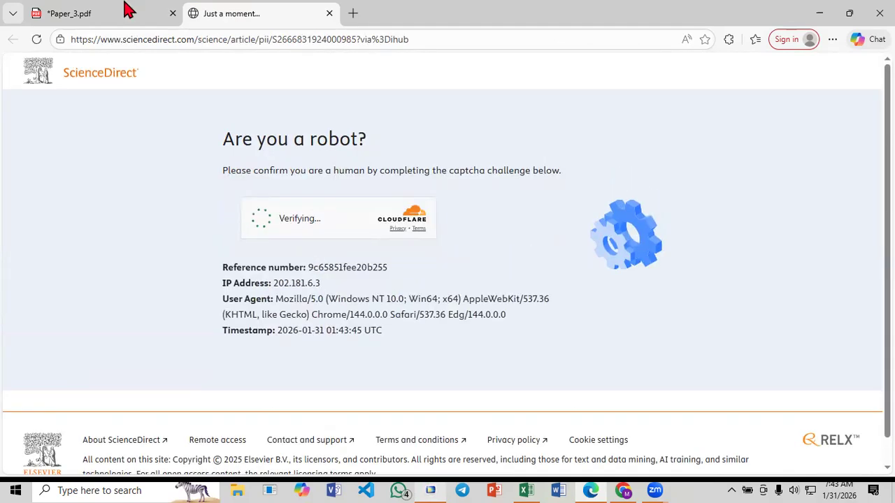
# Complete the ScienceDirect human verification to load the referenced article, glancing back at Paper_3.pdf meanwhile
pyautogui.hotkey('ctrl', 'shift', 'Tab')
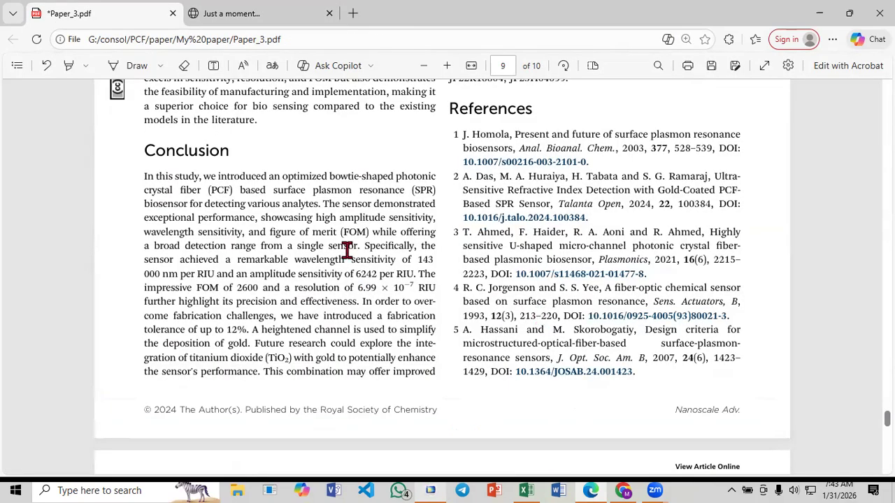
pyautogui.hotkey('ctrl', 'Tab')
pyautogui.click(258, 220)
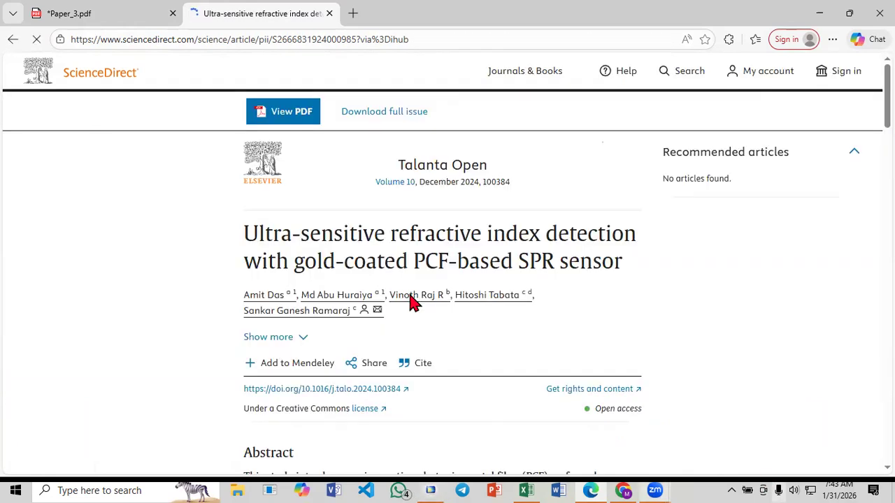
# Review the article from its references back through the conclusion, Table 1 and Fig. 2 to the Sellmeier and Drude-Lorentz equations (1) and (2)
pyautogui.scroll(-4, 410, 296)
pyautogui.scroll(-13, 410, 297)
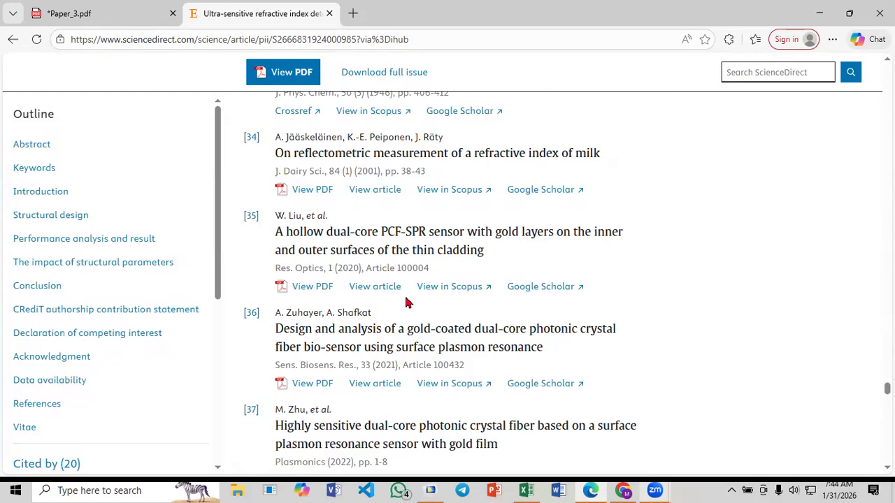
pyautogui.scroll(10, 408, 302)
pyautogui.scroll(12, 404, 297)
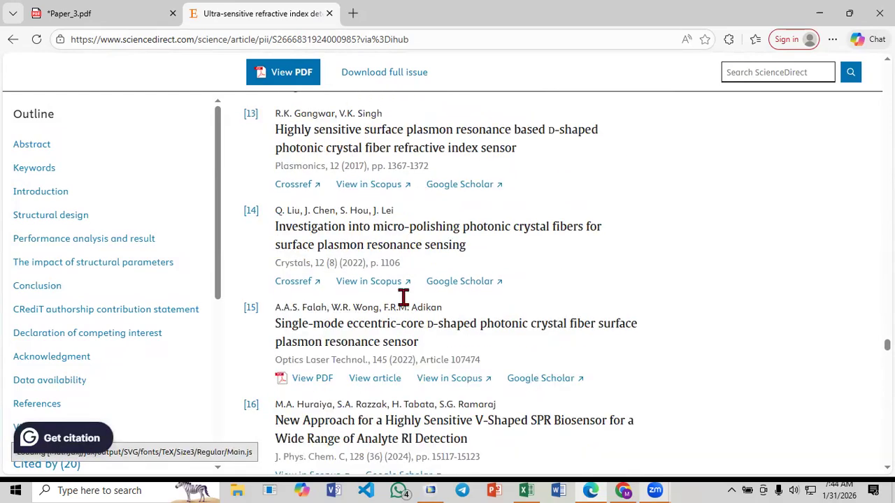
pyautogui.scroll(10, 403, 297)
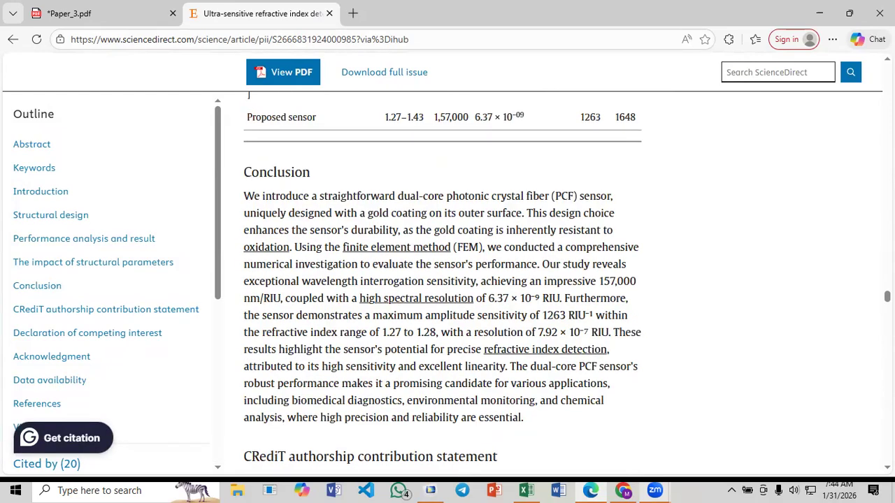
pyautogui.scroll(10, 507, 309)
pyautogui.scroll(5, 507, 313)
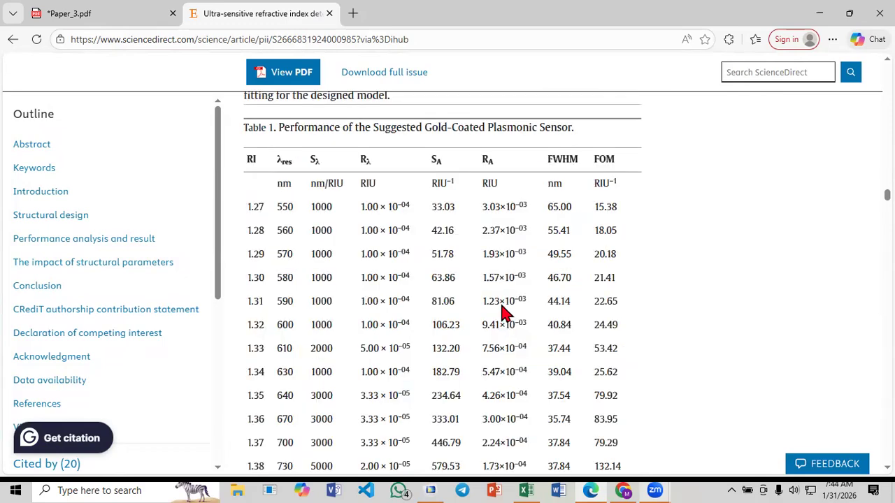
pyautogui.scroll(5, 507, 314)
pyautogui.scroll(5, 507, 313)
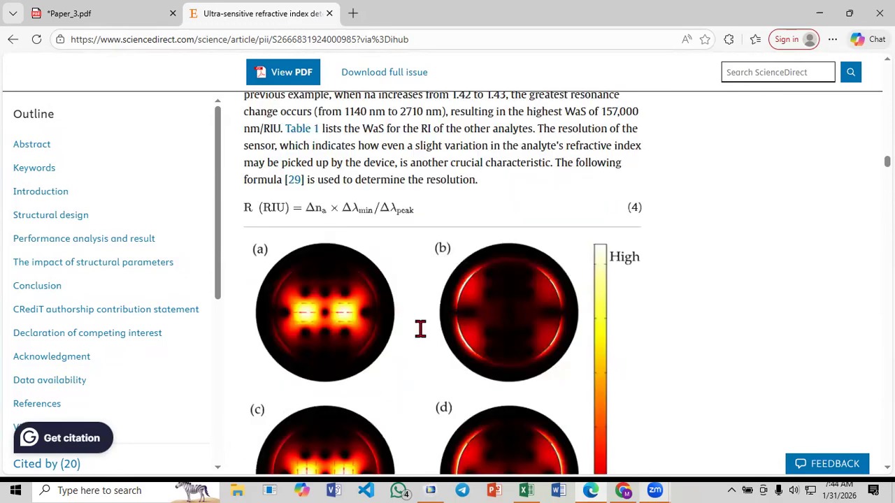
pyautogui.scroll(5, 420, 328)
pyautogui.scroll(5, 357, 363)
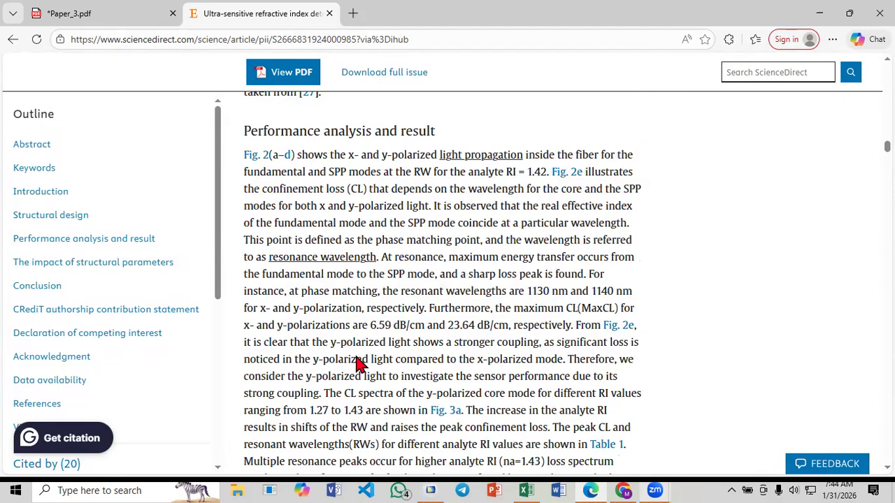
pyautogui.scroll(3, 357, 363)
pyautogui.scroll(1, 356, 357)
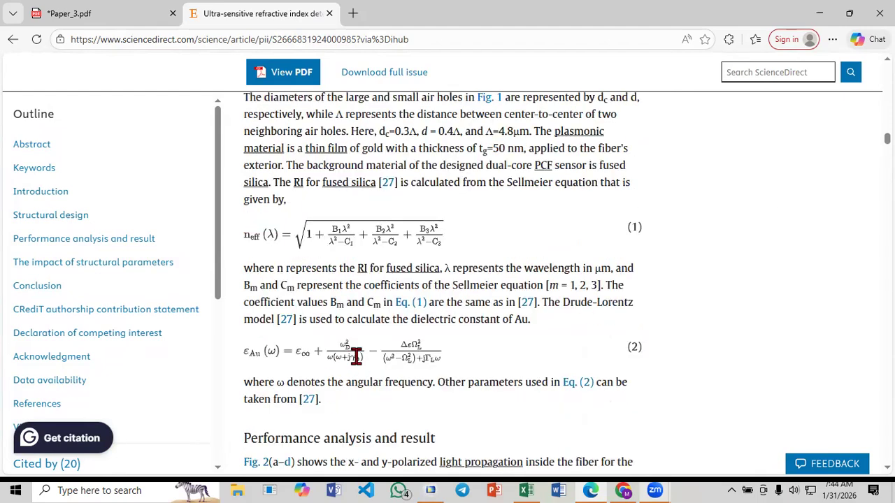
# Review the article's sensitivity, resolution and figure-of-merit equations (3) to (6) and the section on the impact of structural parameters
pyautogui.scroll(-6, 357, 357)
pyautogui.scroll(-4, 356, 358)
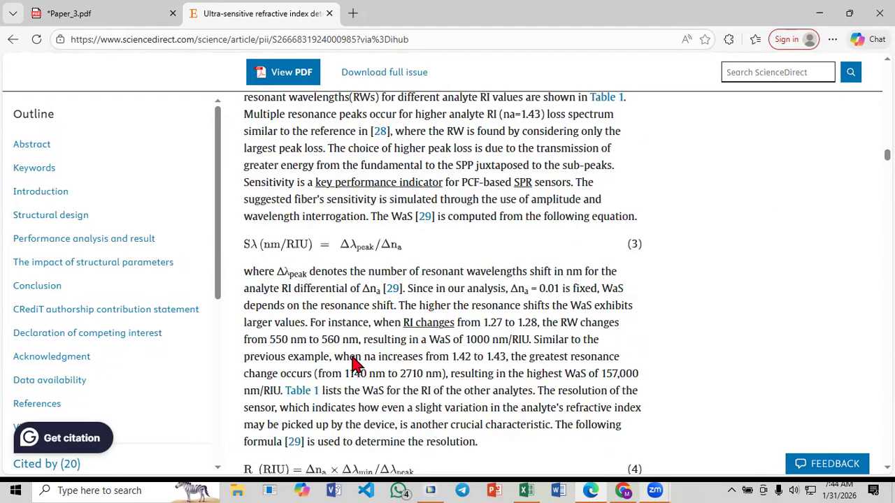
pyautogui.scroll(-2, 355, 363)
pyautogui.scroll(-15, 355, 363)
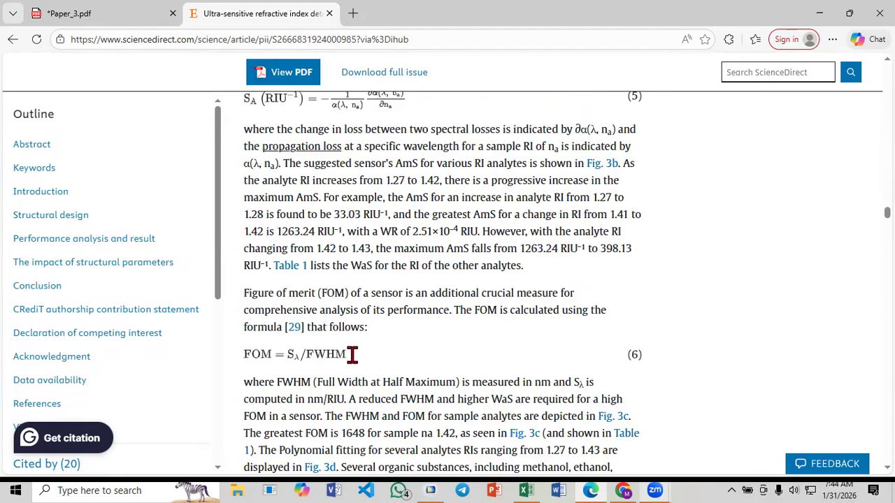
pyautogui.scroll(3, 355, 363)
pyautogui.scroll(-7, 355, 364)
pyautogui.scroll(-15, 355, 363)
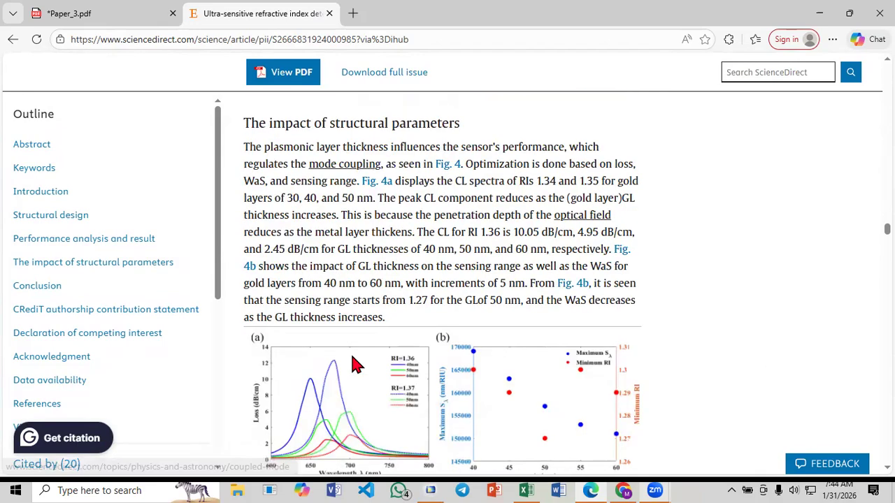
# Examine the pitch-dependent loss in Fig. 5, the loss spectra in Figs. 3 and 2, and the confinement loss discussion under "Performance analysis and result"
pyautogui.scroll(12, 355, 360)
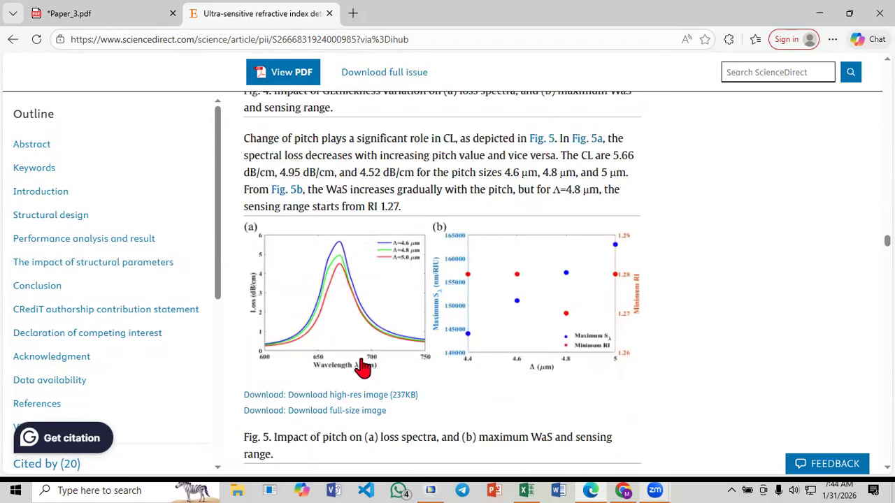
pyautogui.scroll(-5, 362, 361)
pyautogui.scroll(1, 363, 360)
pyautogui.scroll(20, 363, 361)
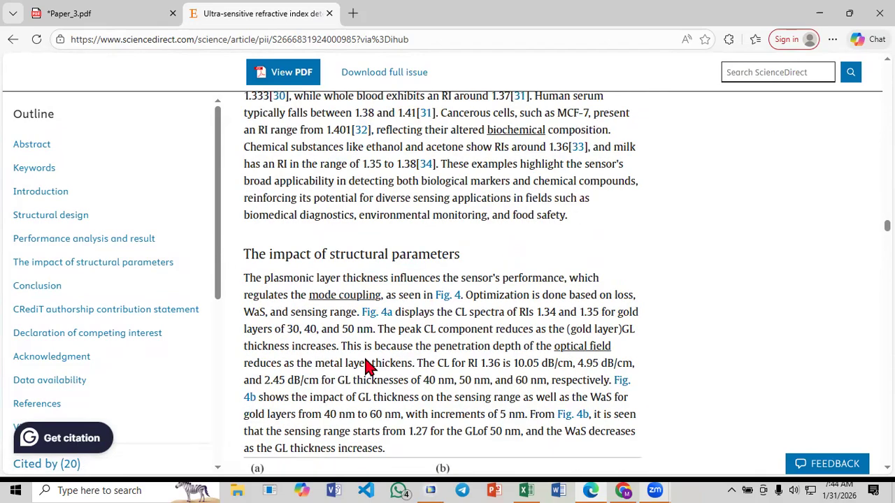
pyautogui.scroll(4, 369, 367)
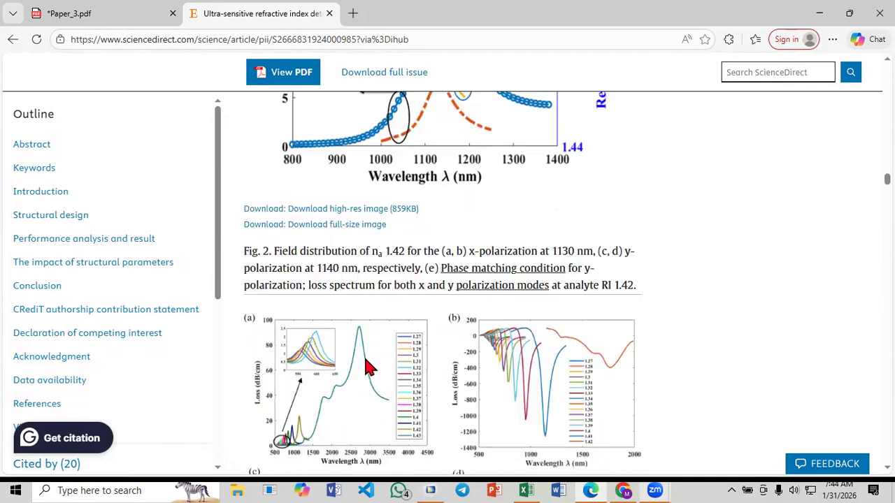
pyautogui.scroll(-10, 498, 396)
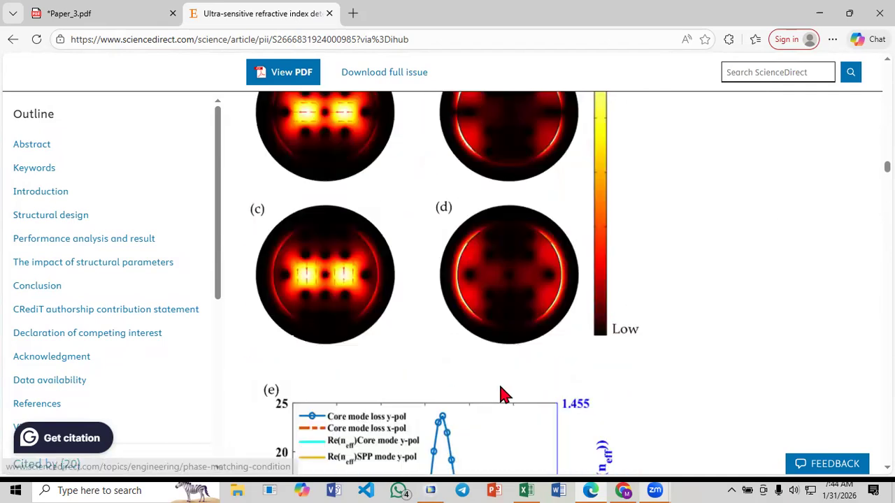
pyautogui.scroll(-10, 441, 388)
pyautogui.scroll(4, 343, 371)
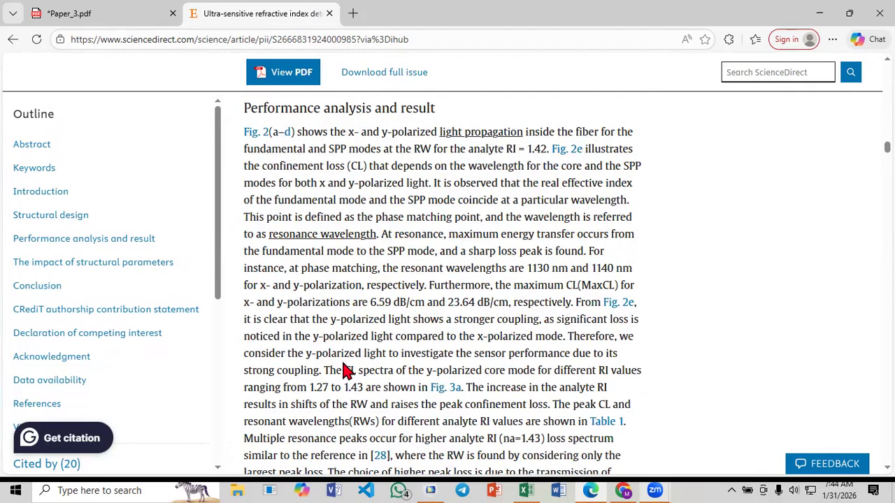
# Review the article's Sellmeier and Drude-Lorentz equations, the sensor structure in Fig. 1 and the wavelength sensitivity equation (3)
pyautogui.scroll(3, 343, 362)
pyautogui.scroll(3, 338, 348)
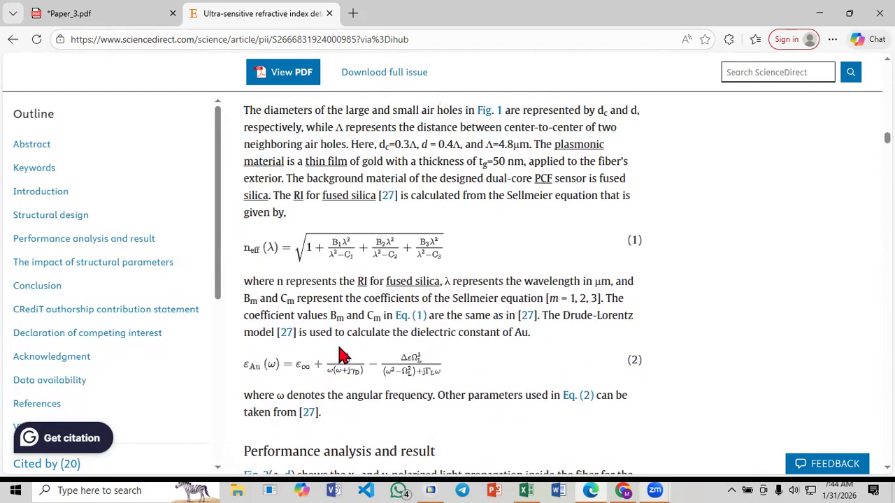
pyautogui.scroll(12, 302, 329)
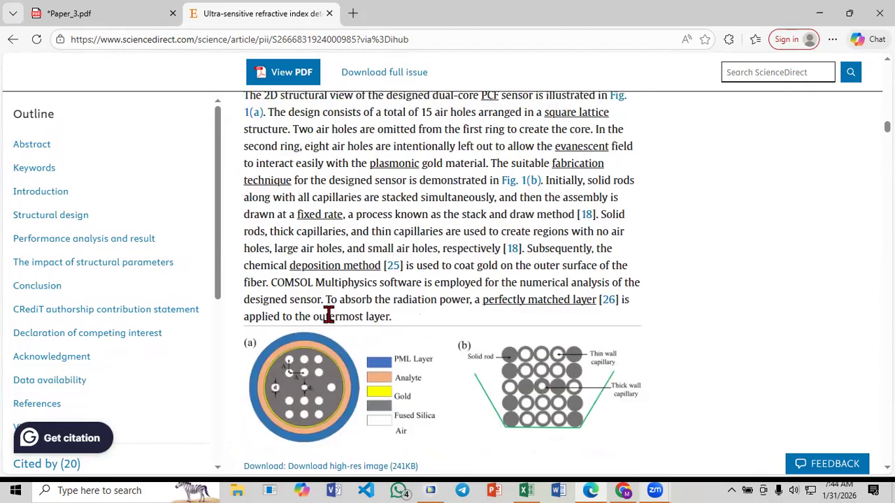
pyautogui.scroll(-10, 563, 322)
pyautogui.scroll(-7, 413, 287)
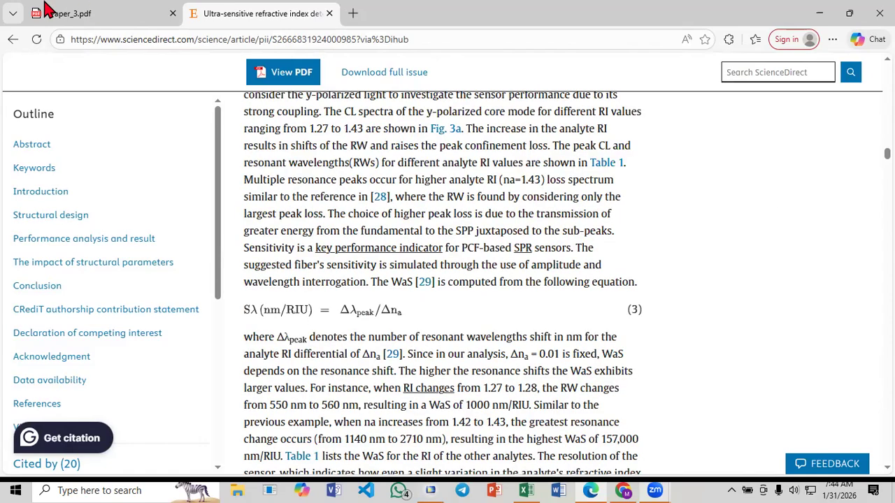
# Open the DOI link of reference 3, the U-shaped micro-channel biosensor article, from Paper_3.pdf in a new tab
pyautogui.hotkey('ctrl', 'Tab')
pyautogui.scroll(-4, 587, 338)
pyautogui.scroll(4, 524, 246)
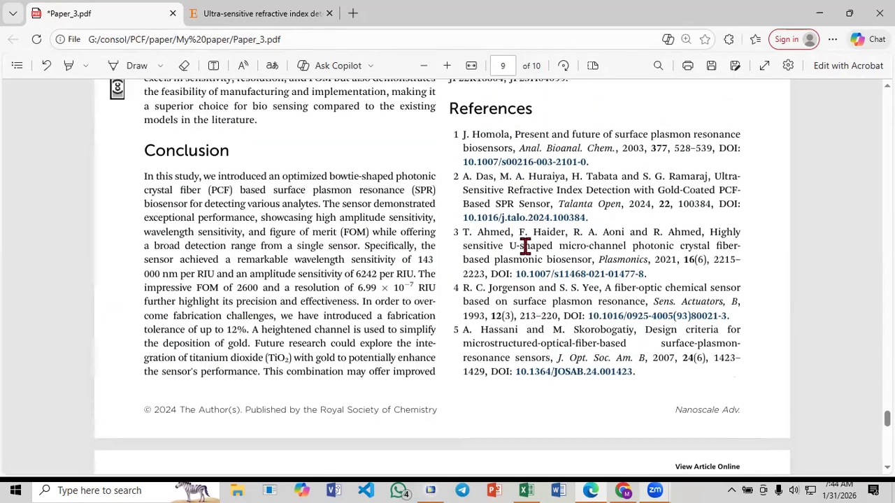
pyautogui.rightClick(579, 275)
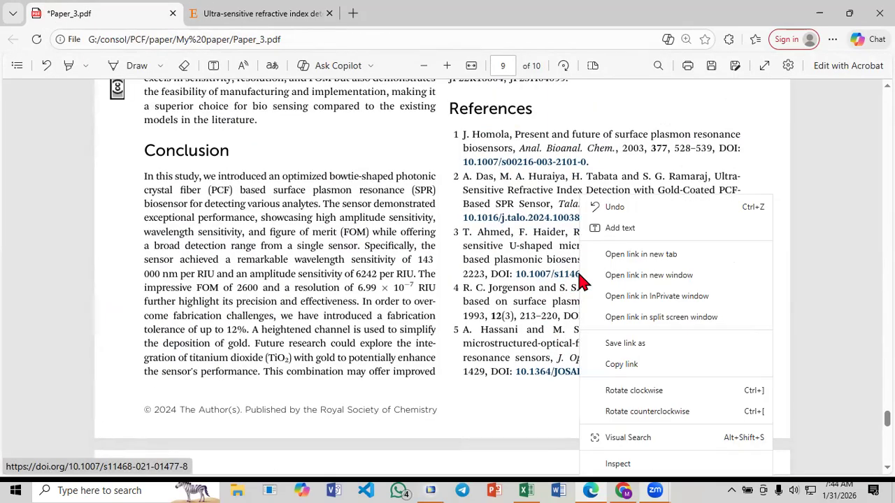
pyautogui.click(633, 255)
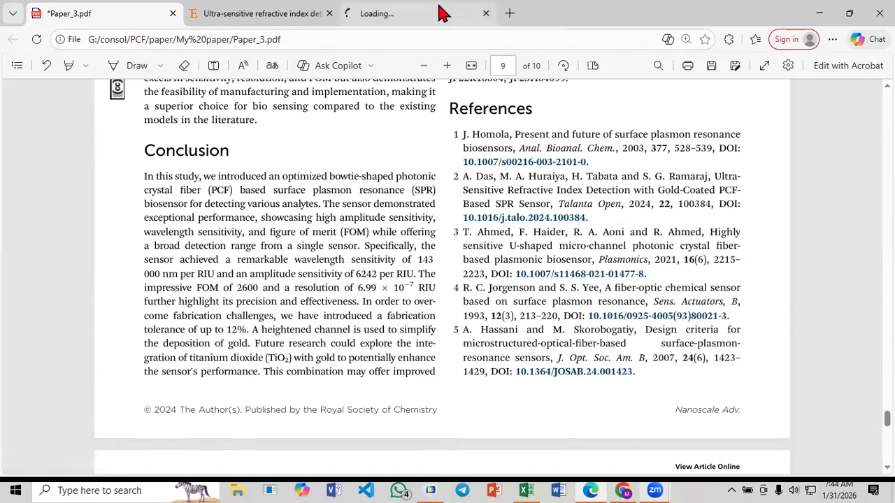
# Go back through the ScienceDirect article's performance analysis, equations (2) to (6) and Table 1, down to the impact of structural parameters
pyautogui.click(441, 15)
pyautogui.click(283, 14)
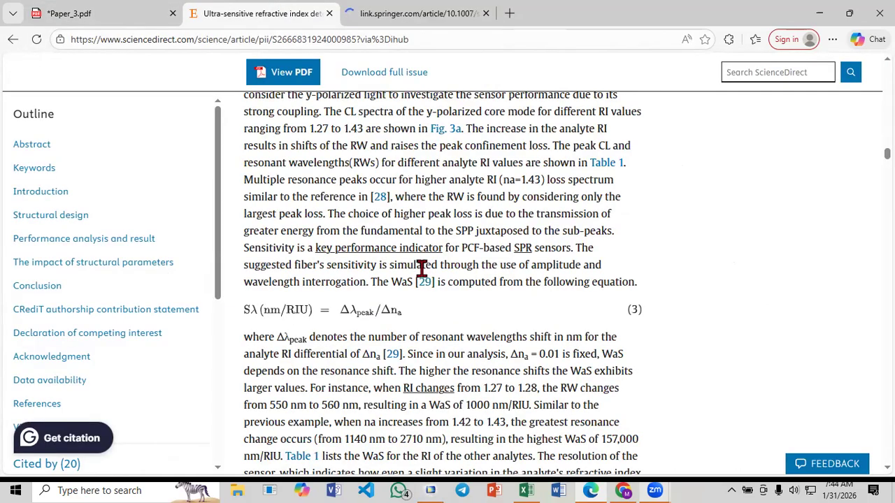
pyautogui.scroll(4, 422, 269)
pyautogui.scroll(2, 421, 269)
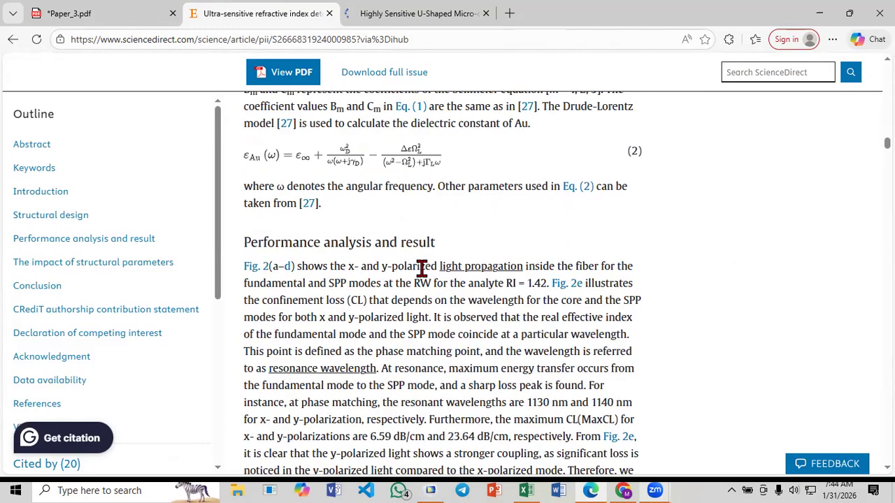
pyautogui.scroll(-7, 422, 270)
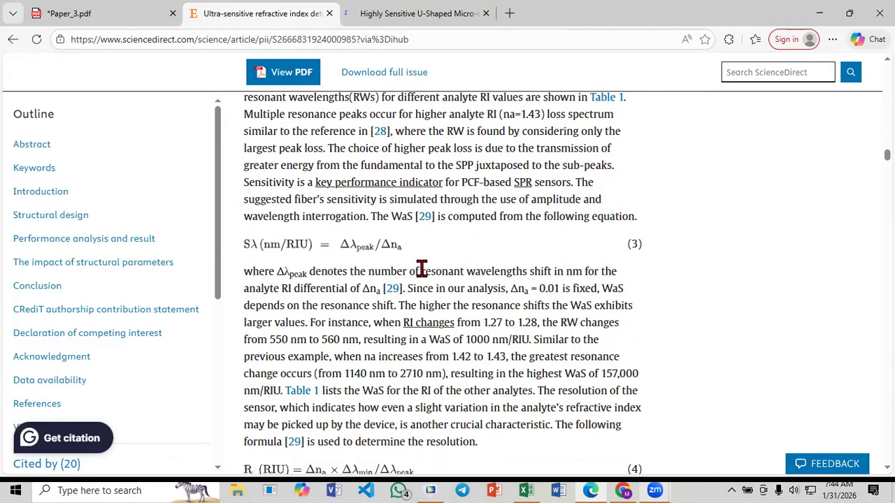
pyautogui.scroll(-10, 421, 269)
pyautogui.scroll(7, 422, 276)
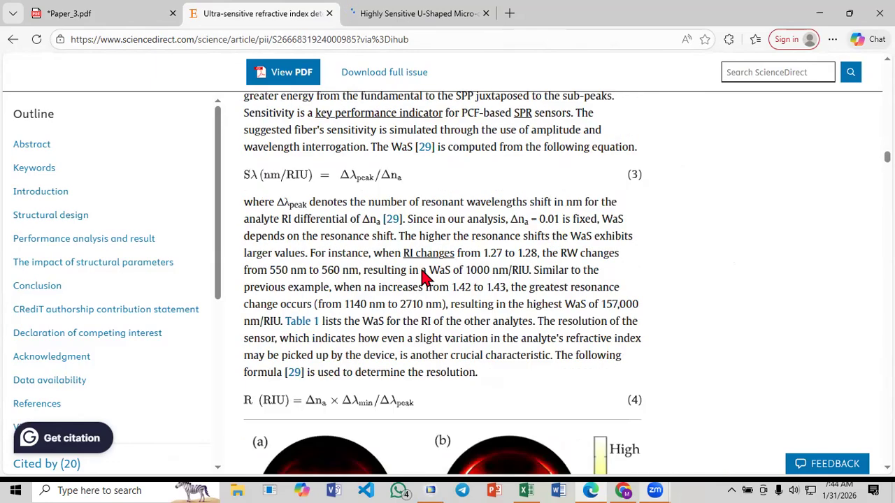
pyautogui.scroll(-10, 425, 276)
pyautogui.scroll(-18, 425, 274)
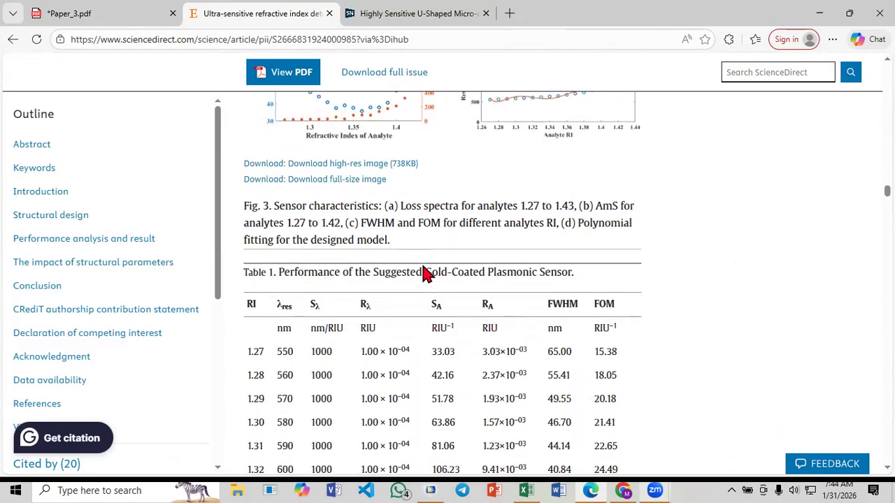
pyautogui.scroll(-4, 426, 267)
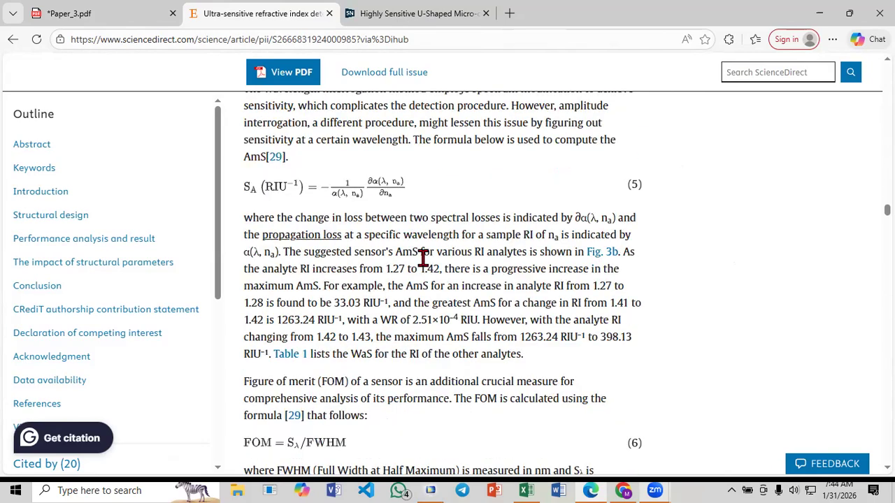
pyautogui.scroll(-9, 427, 265)
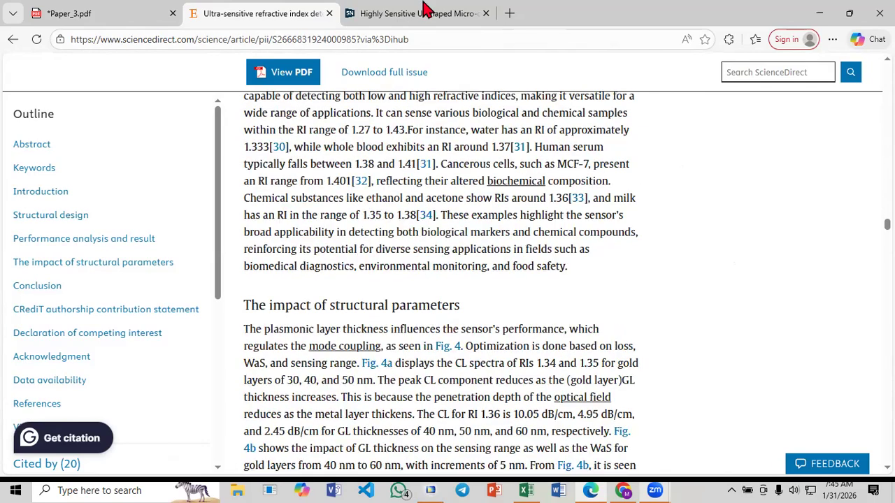
# Check the Springer page of the U-shaped micro-channel biosensor article, reading its abstract and access options
pyautogui.click(411, 14)
pyautogui.scroll(-4, 367, 273)
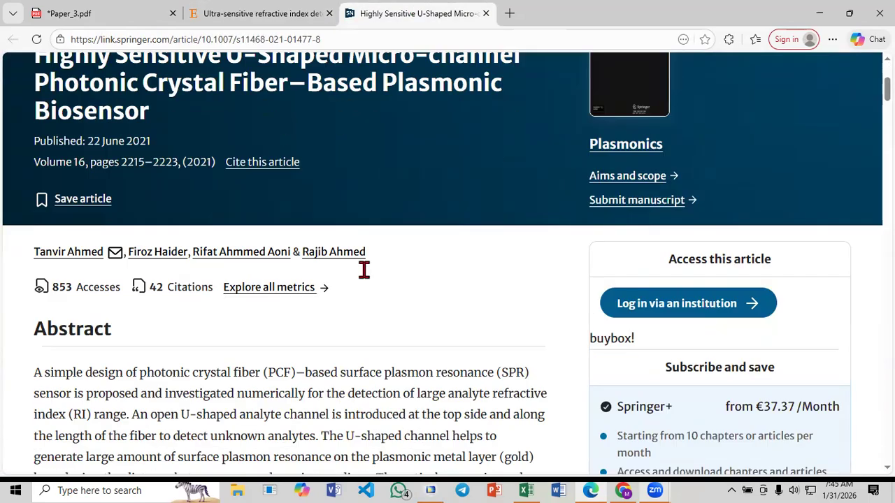
pyautogui.scroll(-3, 367, 278)
pyautogui.scroll(-10, 368, 278)
pyautogui.scroll(-3, 363, 270)
pyautogui.scroll(15, 364, 270)
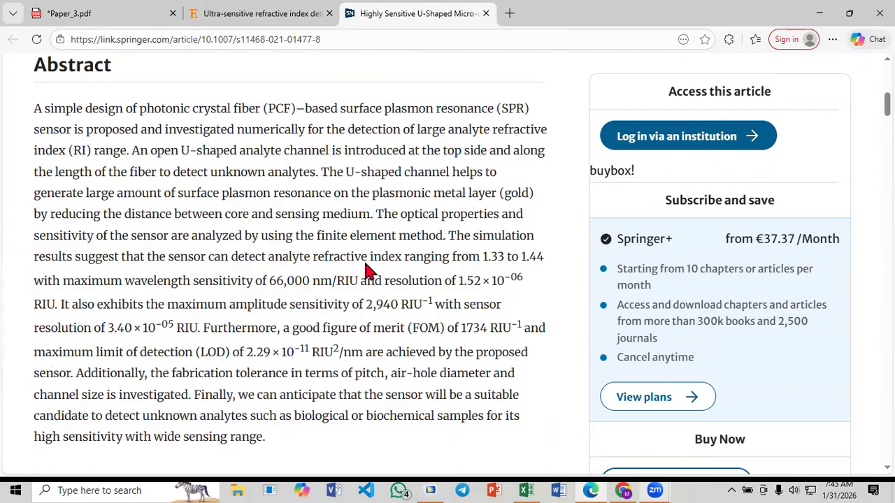
# Return to Paper_3.pdf and scan the reference list on page 10 for another PCF sensor article
pyautogui.click(244, 16)
pyautogui.click(119, 11)
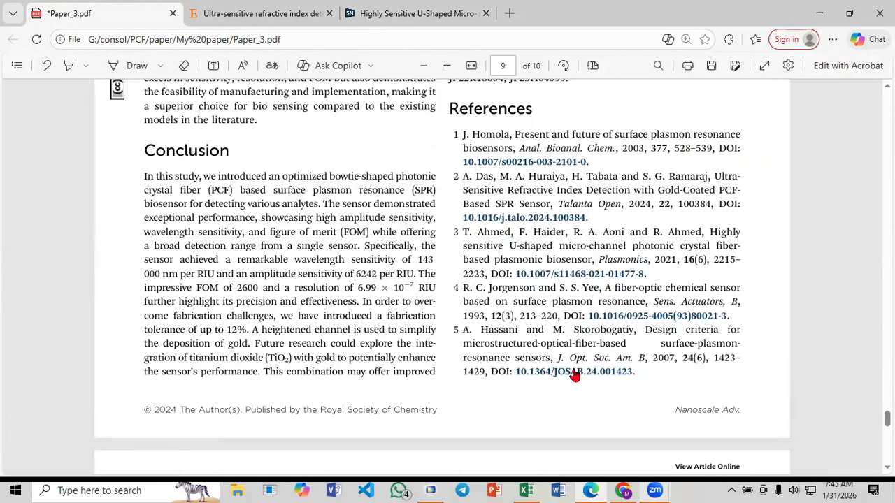
pyautogui.scroll(-5, 372, 350)
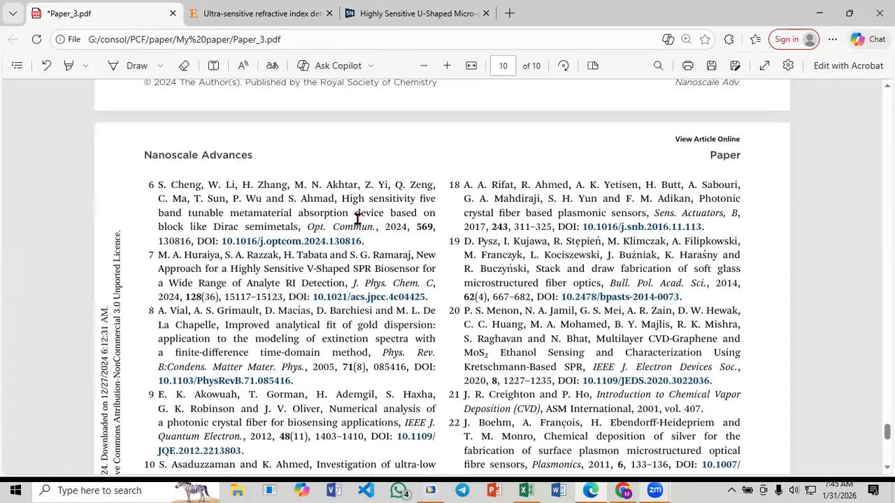
pyautogui.rightClick(340, 300)
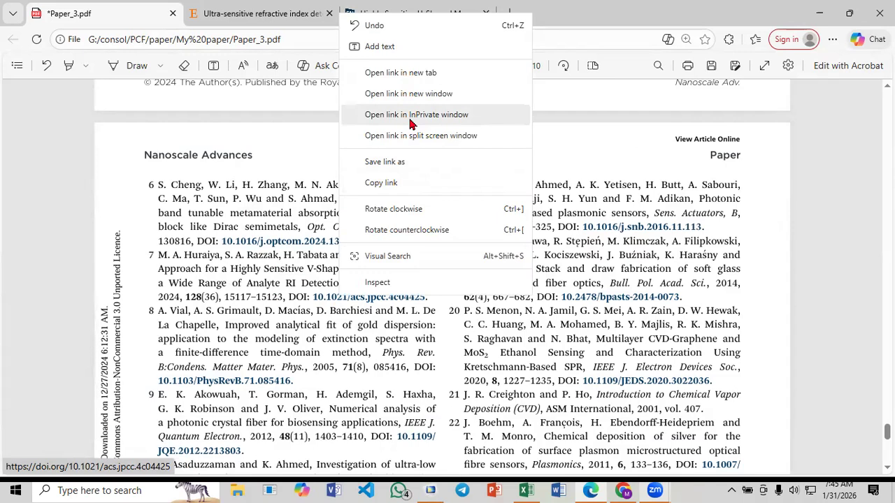
pyautogui.click(296, 288)
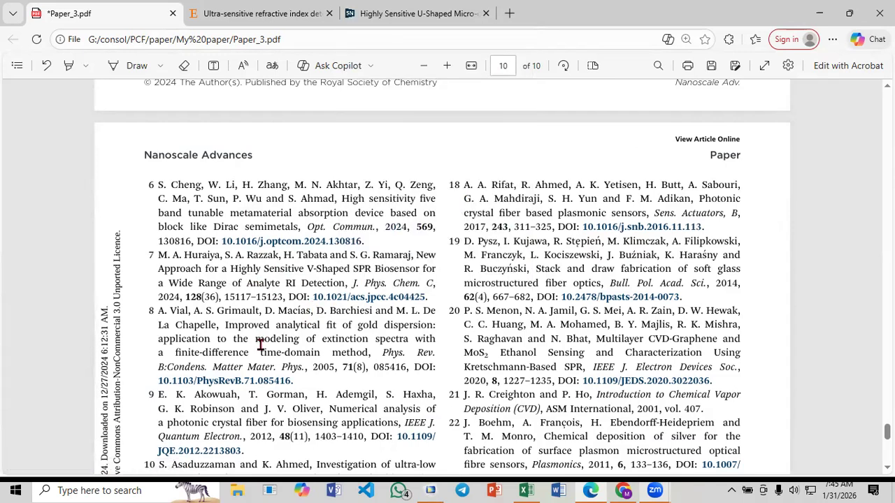
pyautogui.scroll(-3, 504, 311)
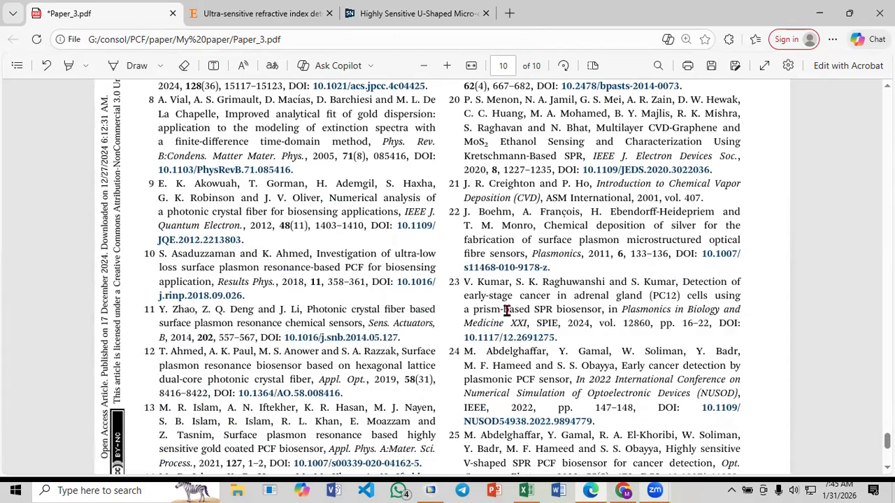
pyautogui.scroll(-2, 506, 310)
pyautogui.scroll(3, 506, 310)
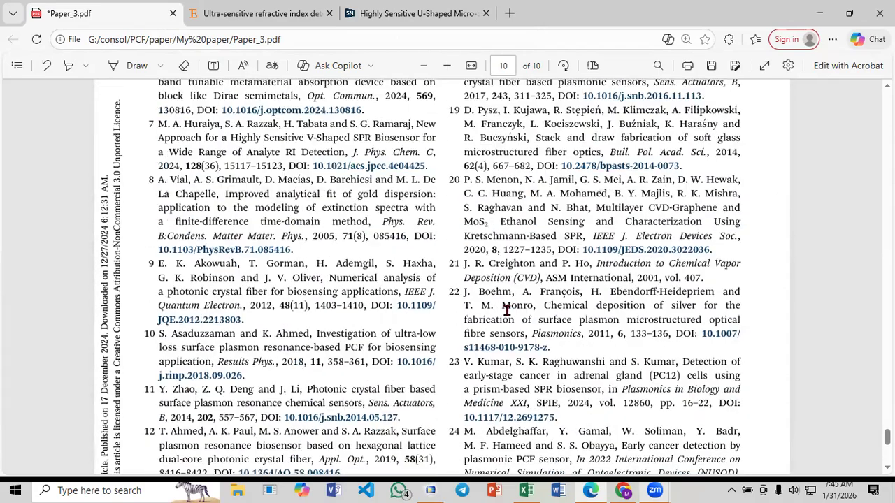
pyautogui.scroll(3, 506, 305)
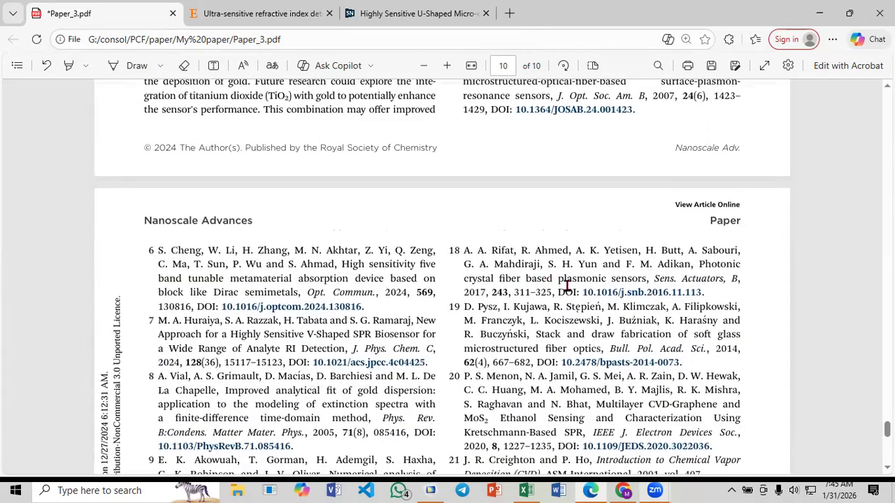
# Open reference 18's DOI link in a new tab, skim the photonic crystal fiber sensor article preview and close it
pyautogui.rightClick(613, 294)
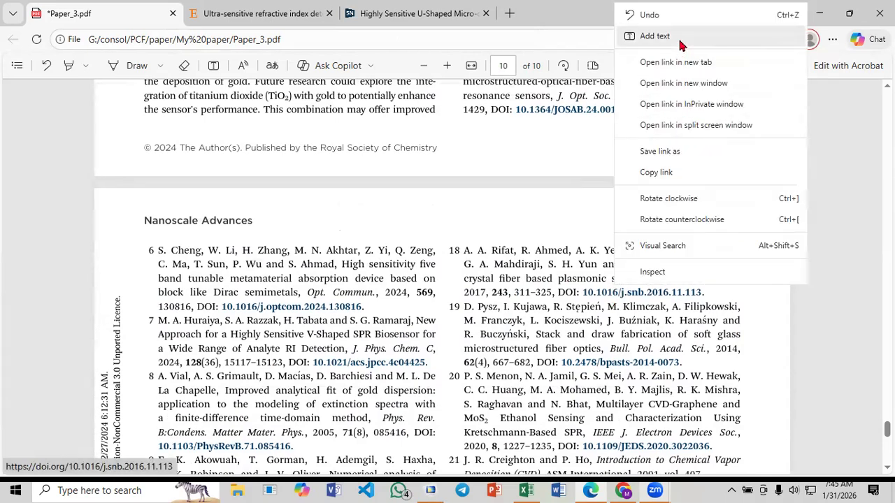
pyautogui.click(685, 64)
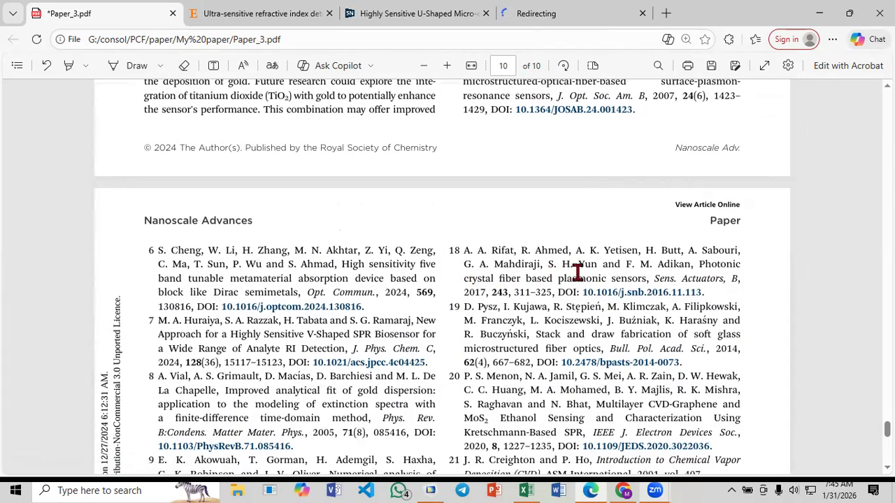
pyautogui.click(538, 10)
pyautogui.scroll(-10, 477, 294)
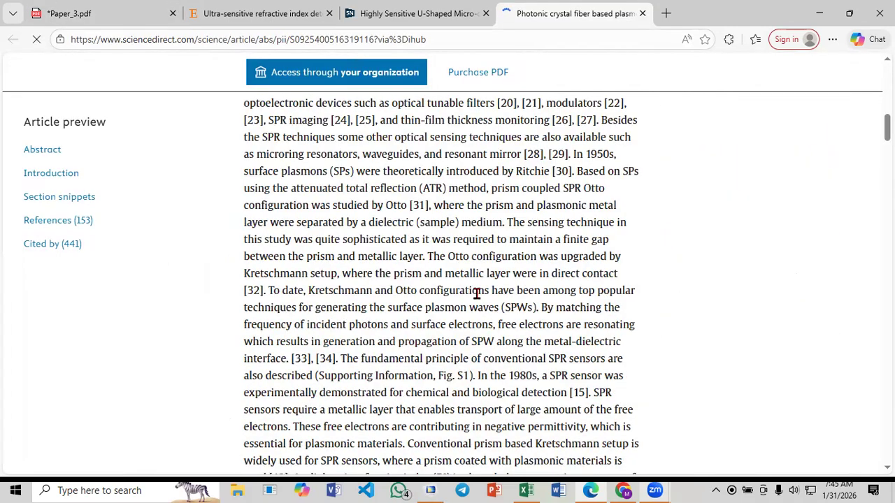
pyautogui.scroll(-10, 477, 294)
pyautogui.scroll(2, 475, 299)
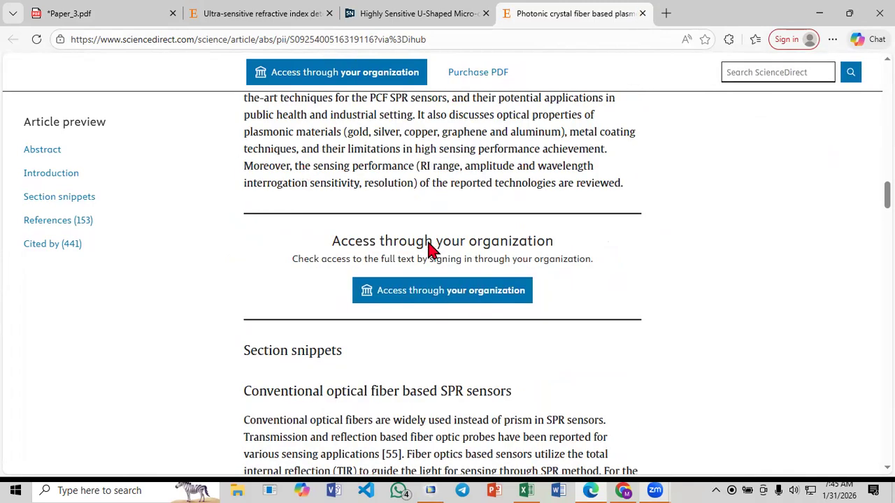
pyautogui.hotkey('ctrl', 'w')
# Switch to COMSOL Multiphysics and display the Electric Field (ewfd) plot group under Results
pyautogui.click(821, 13)
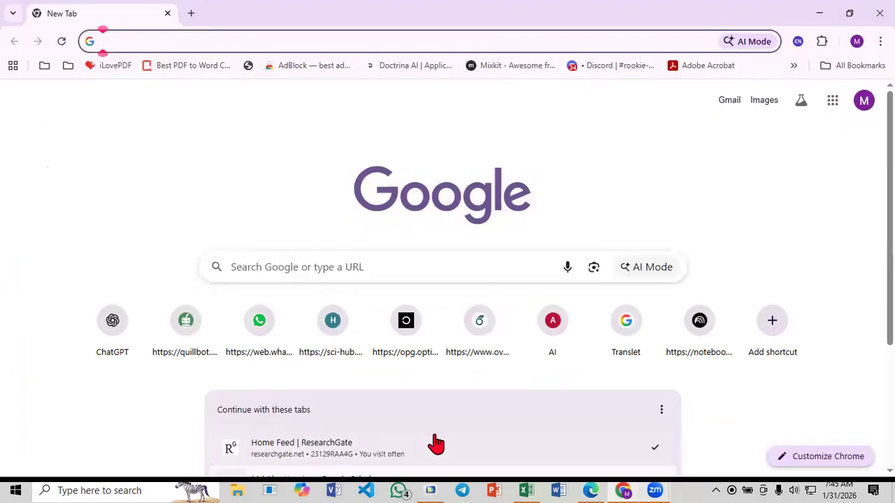
pyautogui.click(430, 488)
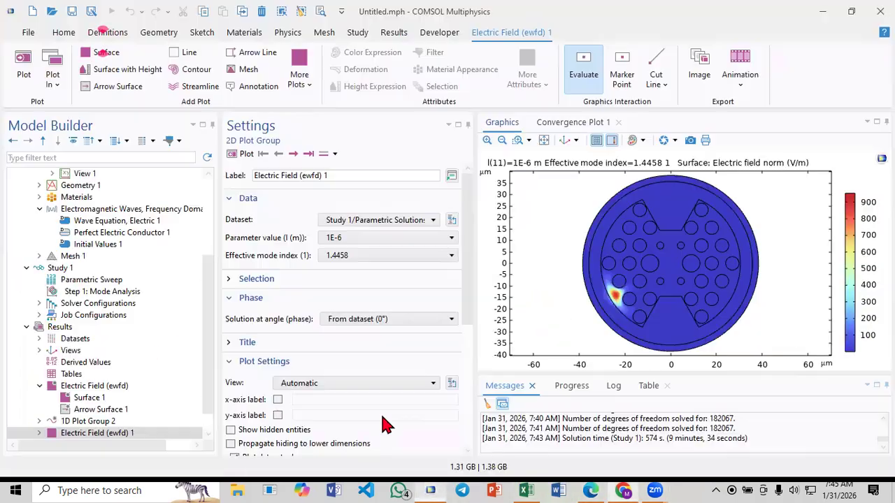
pyautogui.scroll(-2, 112, 430)
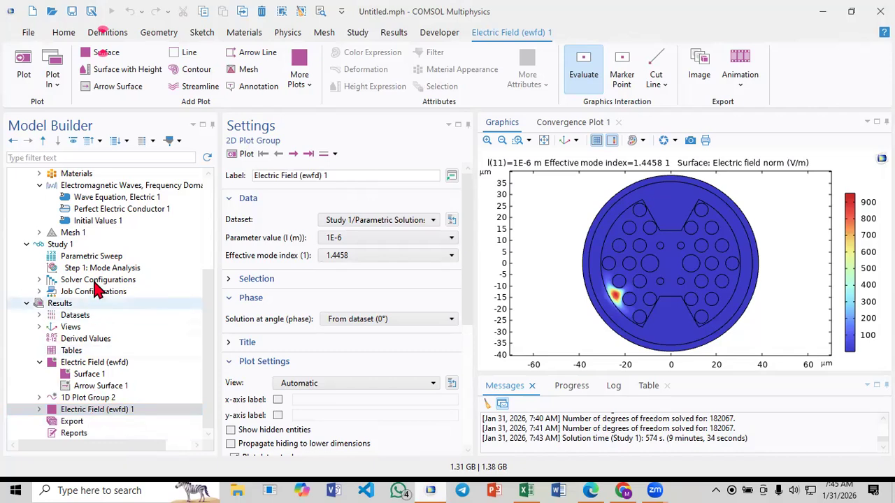
pyautogui.click(83, 412)
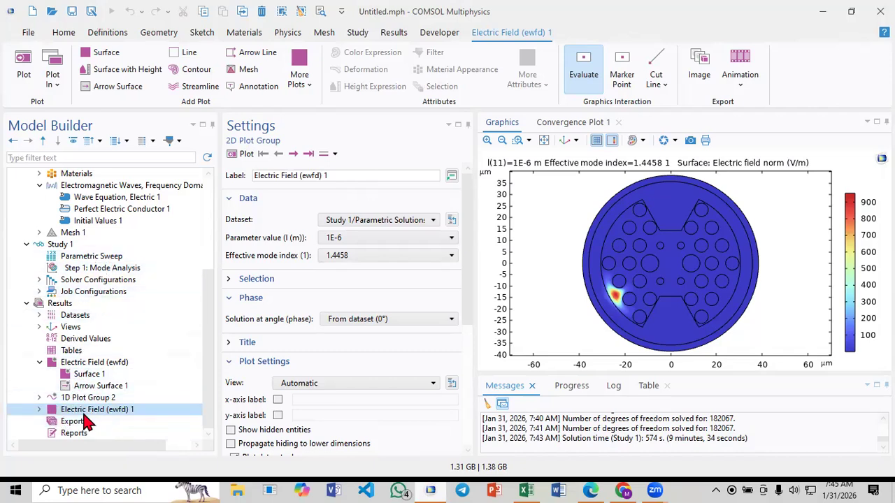
pyautogui.click(83, 363)
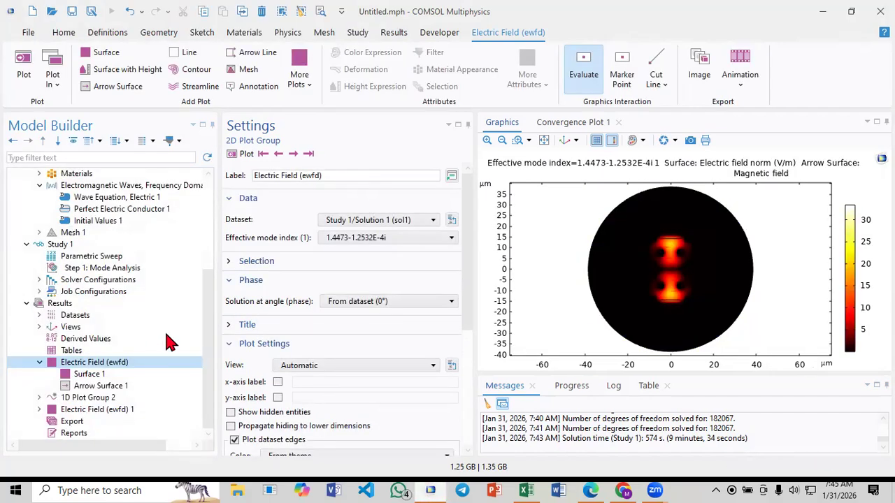
# Plot the electric field from the Study 1/Parametric Solutions 1 (sol2) dataset and advance to the next mode
pyautogui.click(346, 222)
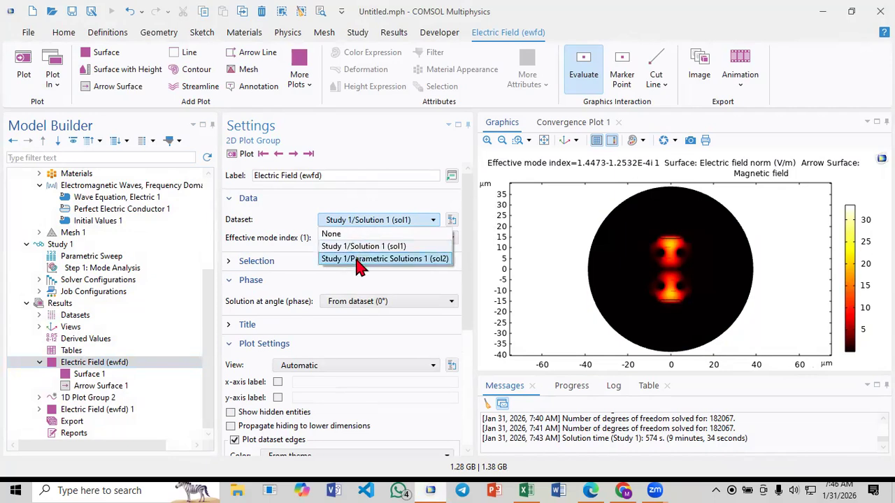
pyautogui.click(358, 260)
pyautogui.click(234, 156)
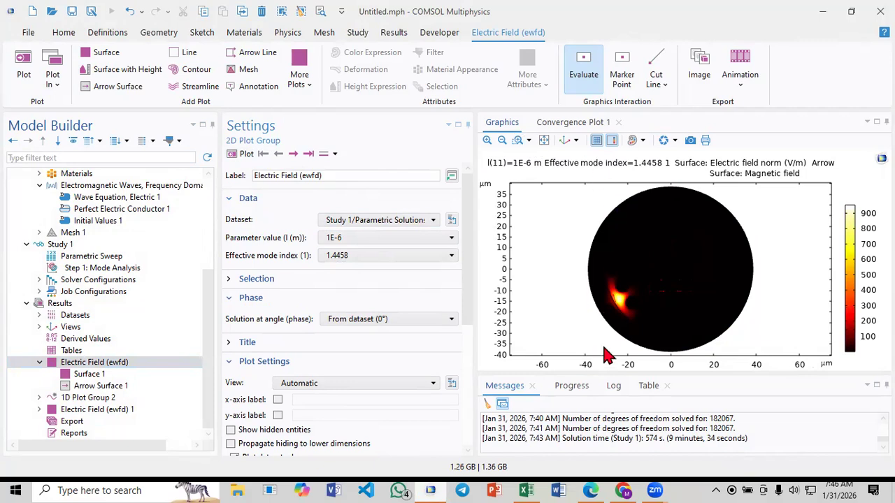
pyautogui.click(293, 155)
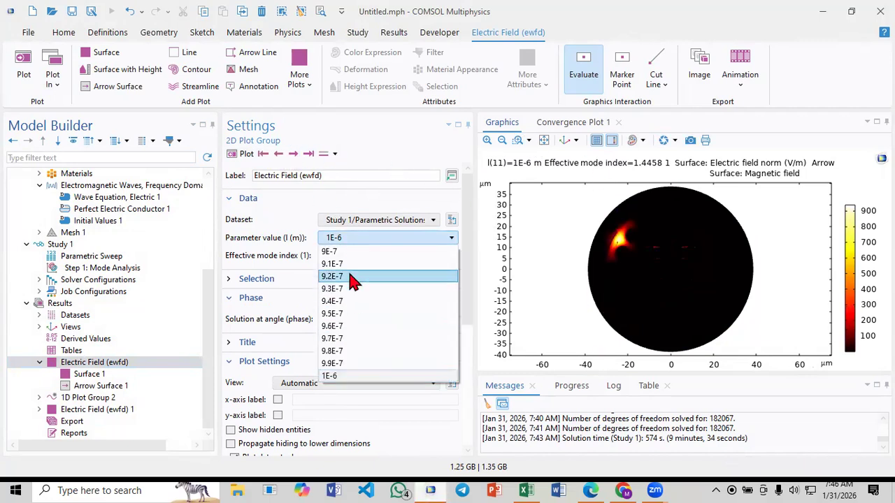
# Set the wavelength parameter value l to 9E-7 m and replot the electric field
pyautogui.click(343, 251)
pyautogui.click(243, 154)
pyautogui.click(340, 237)
pyautogui.click(340, 237)
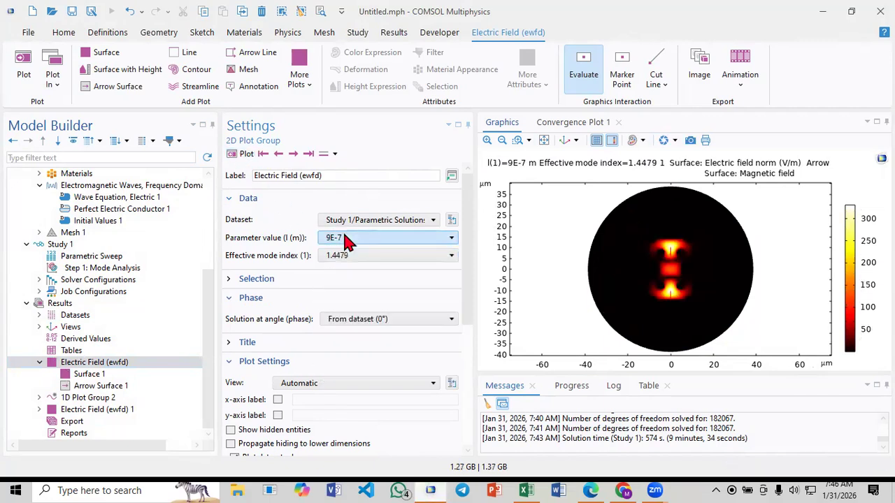
# Step forward through the 9E-7 m mode plots to the solution with effective mode index 1.4483
pyautogui.click(293, 154)
pyautogui.click(294, 154)
pyautogui.click(293, 155)
pyautogui.click(293, 155)
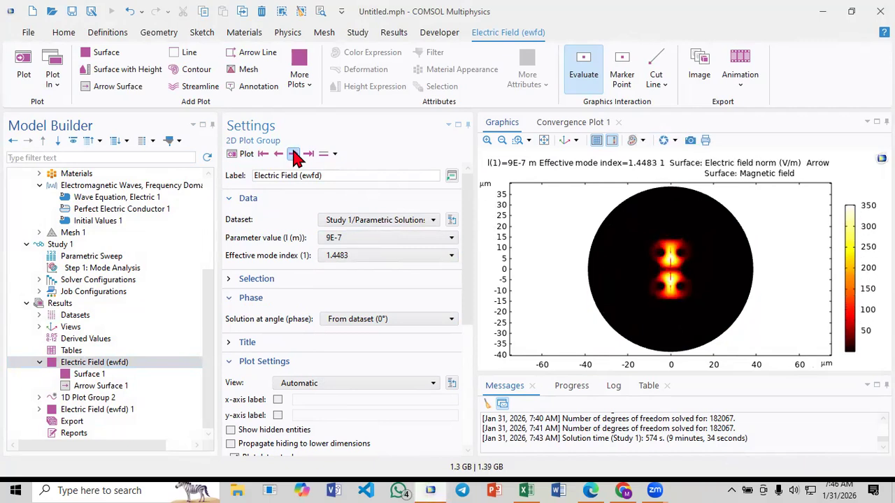
# Step the electric field plot forward through the solutions from 9E-7 m to the 9.5E-7 m wavelength
pyautogui.click(294, 154)
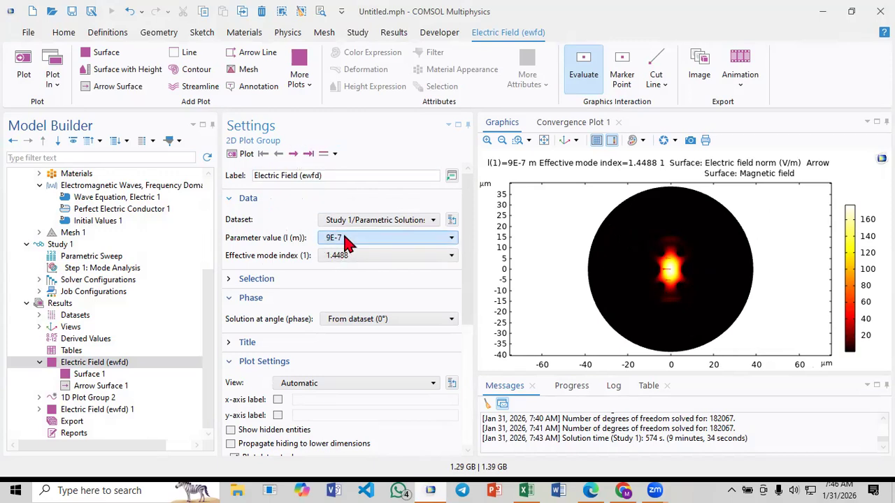
pyautogui.click(296, 154)
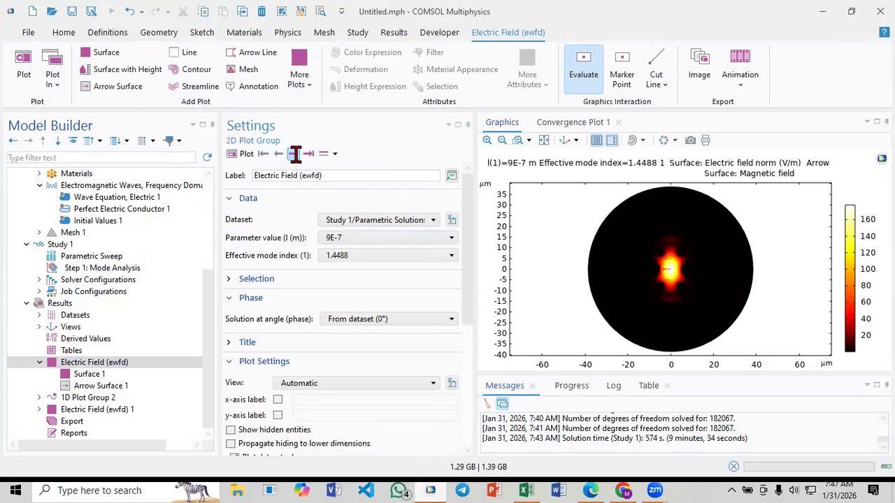
pyautogui.click(296, 154)
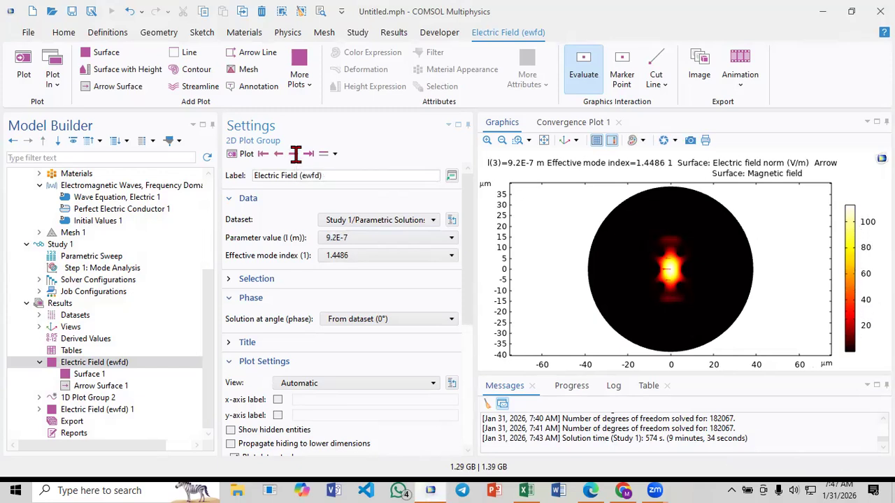
pyautogui.click(296, 154)
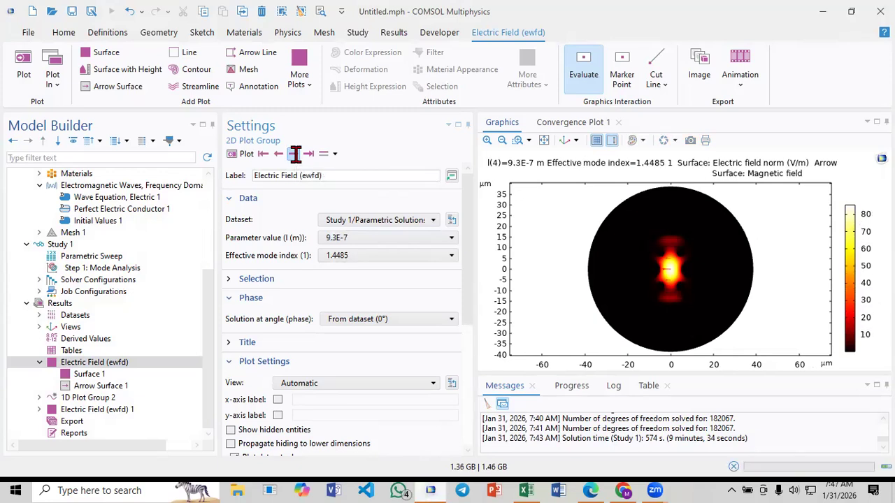
pyautogui.click(296, 154)
pyautogui.click(296, 155)
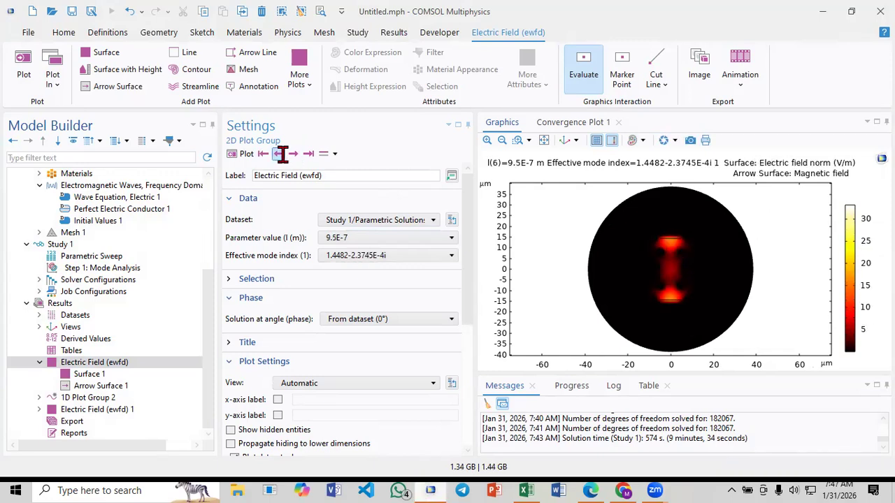
# Step the plot back to the 9.4E-7 m solution and examine the effective mode indices available there
pyautogui.click(279, 155)
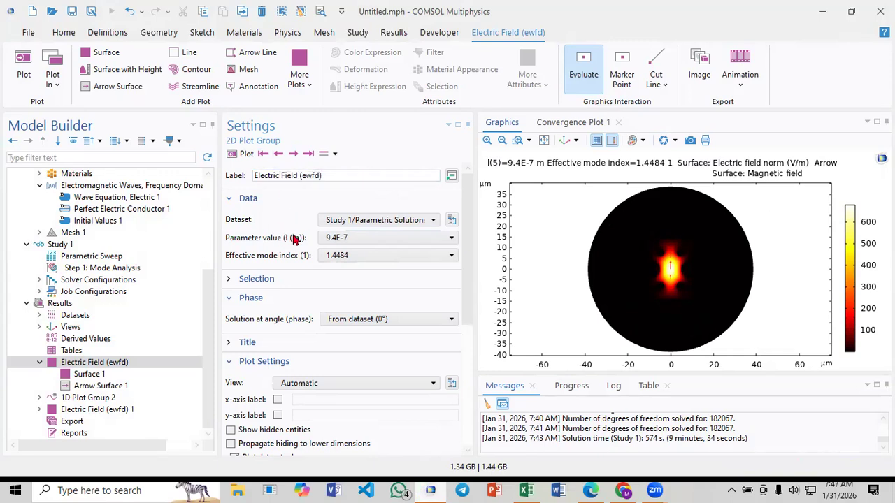
pyautogui.click(343, 257)
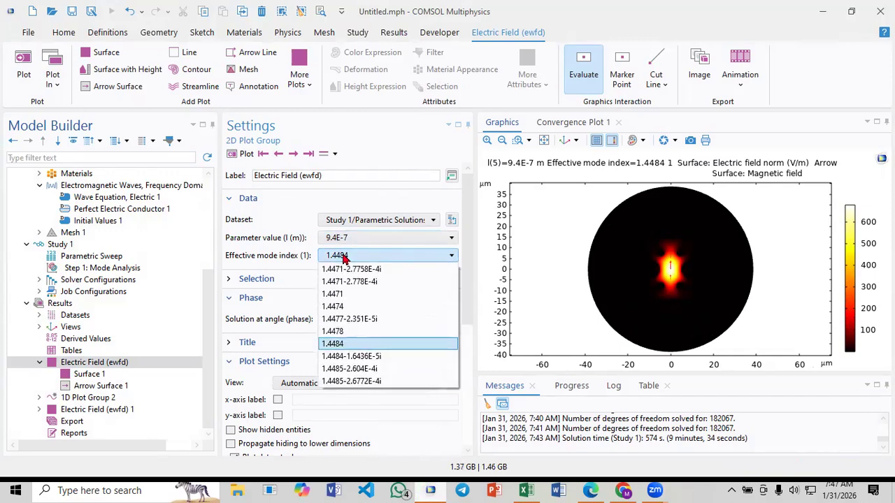
pyautogui.click(343, 257)
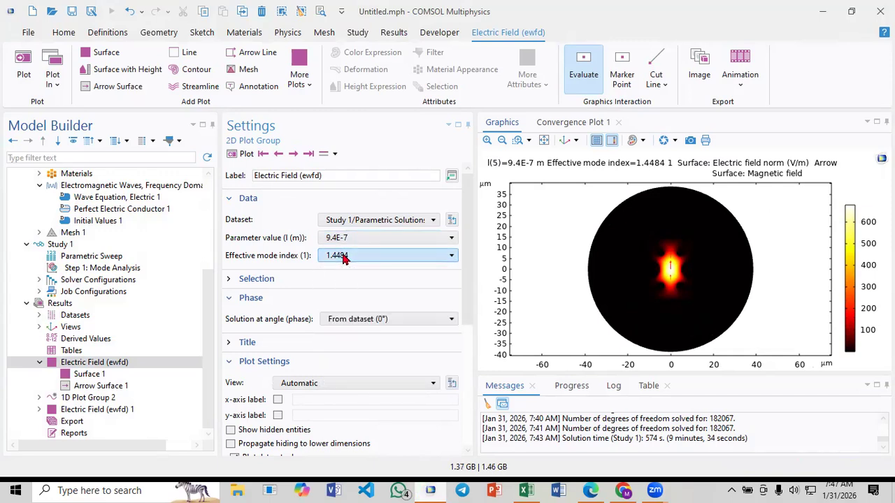
# Step the plot back to the 9.3E-7 m solution and compare its effective mode indices
pyautogui.click(277, 153)
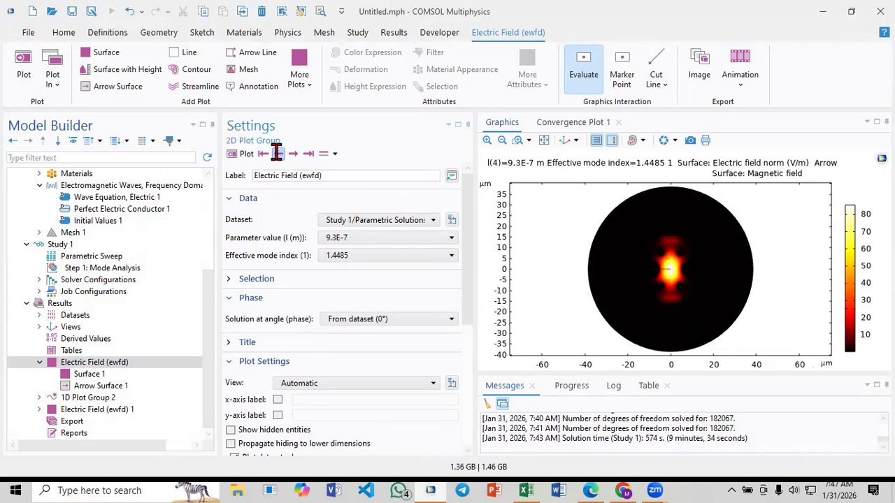
pyautogui.click(331, 257)
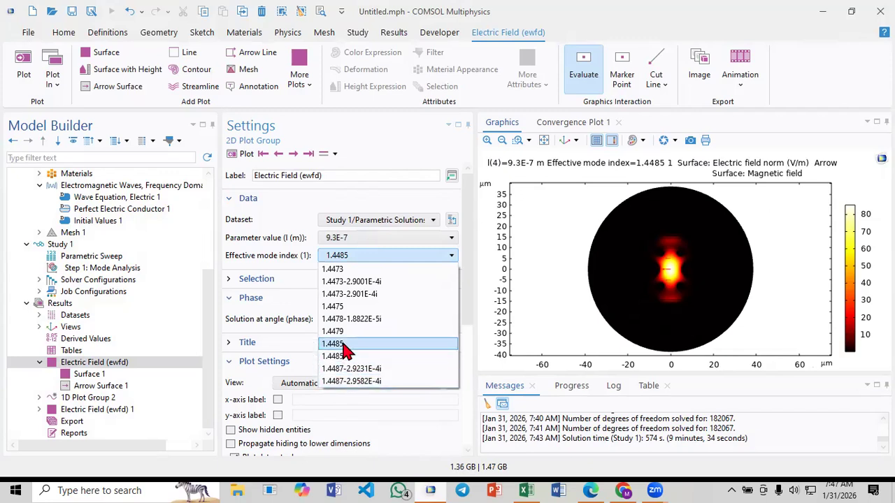
pyautogui.click(321, 243)
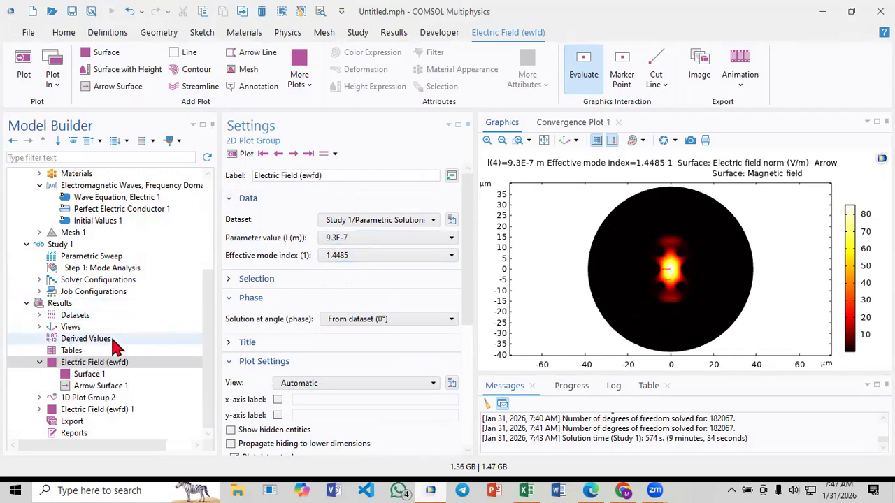
pyautogui.click(343, 257)
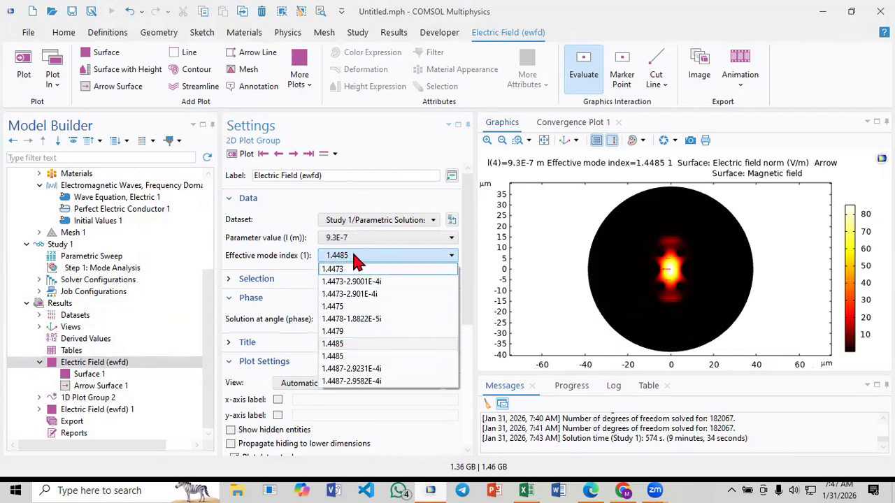
pyautogui.click(354, 255)
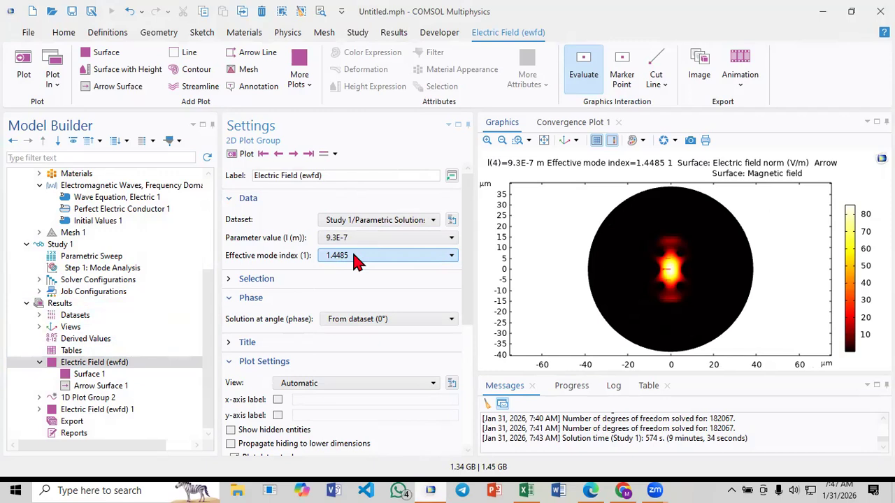
# Switch to Paper_3.pdf in Microsoft Edge and go back to confinement loss equation (3) on page 3
pyautogui.click(591, 491)
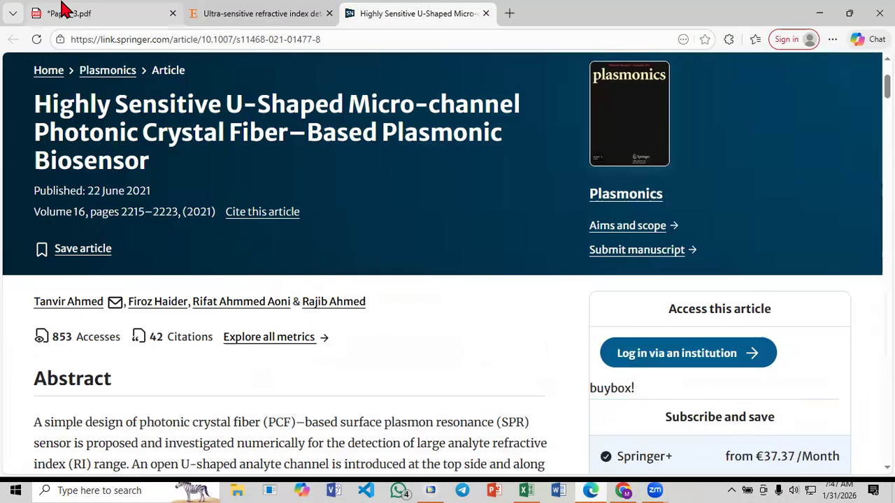
pyautogui.click(79, 11)
pyautogui.scroll(4, 584, 296)
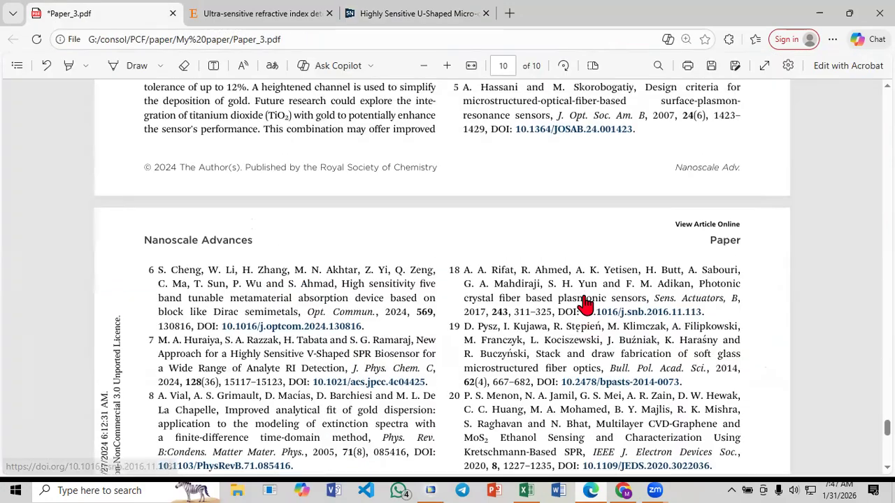
pyautogui.scroll(15, 583, 296)
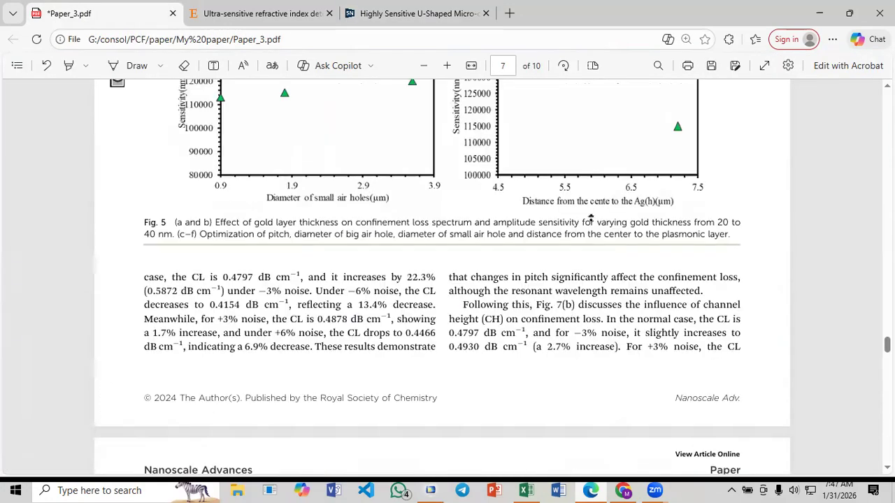
pyautogui.scroll(8, 580, 188)
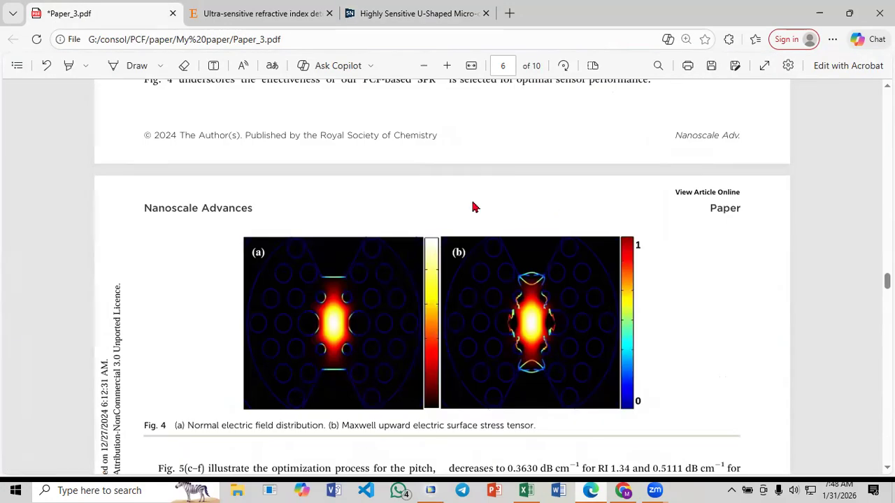
pyautogui.scroll(15, 472, 207)
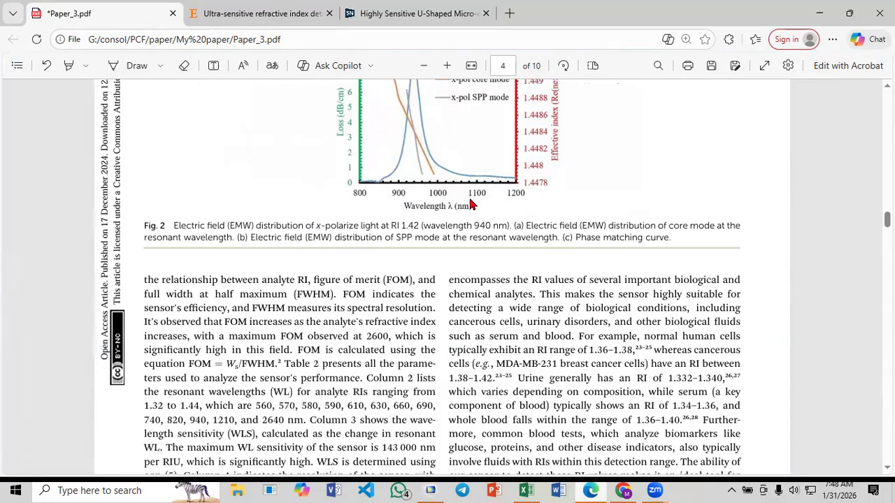
pyautogui.scroll(6, 472, 204)
pyautogui.scroll(4, 473, 205)
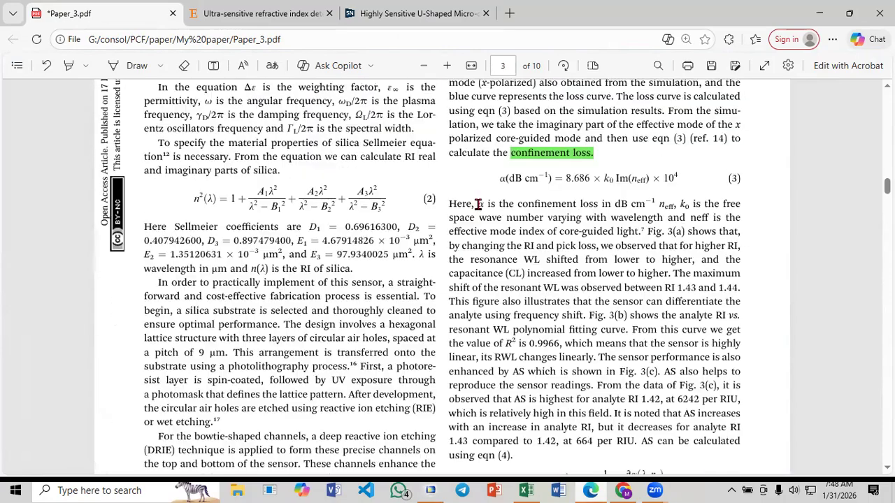
pyautogui.scroll(3, 478, 205)
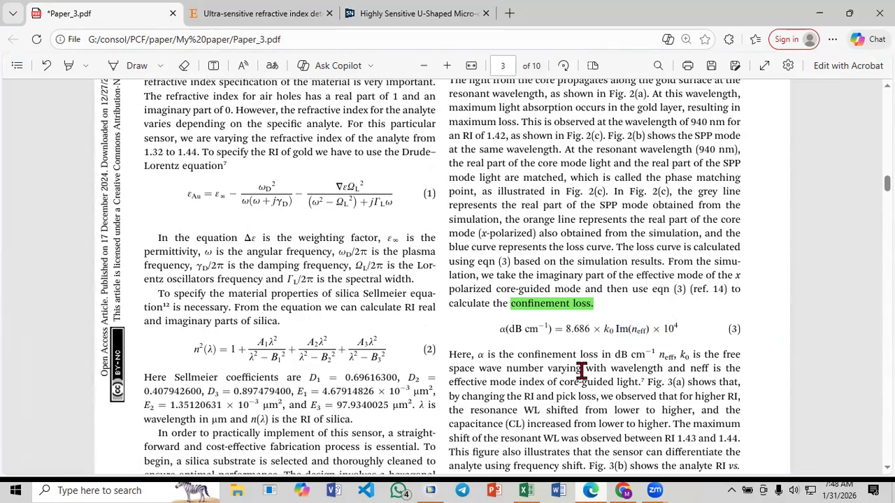
# Switch back to COMSOL Multiphysics and add a Global Evaluation under Derived Values
pyautogui.click(605, 482)
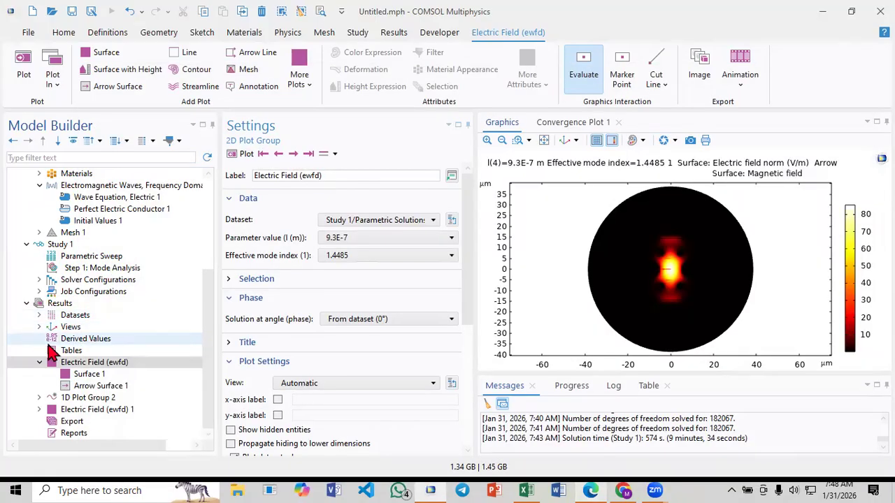
pyautogui.click(91, 340)
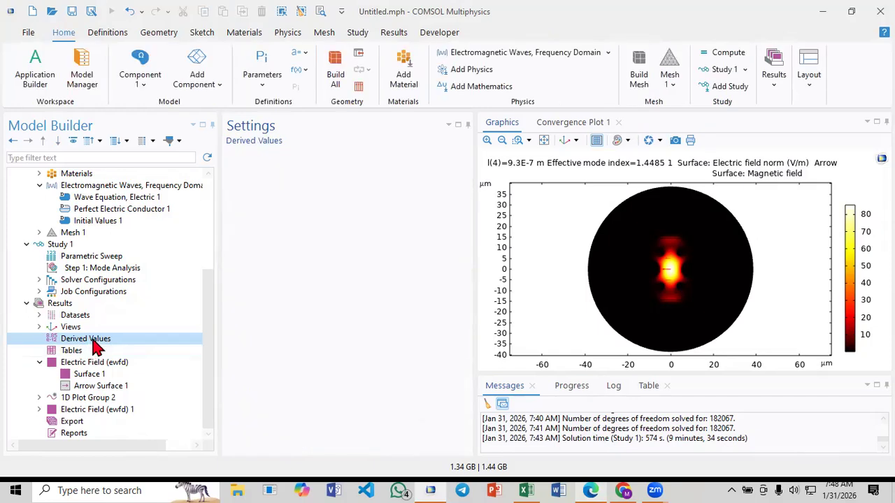
pyautogui.rightClick(96, 343)
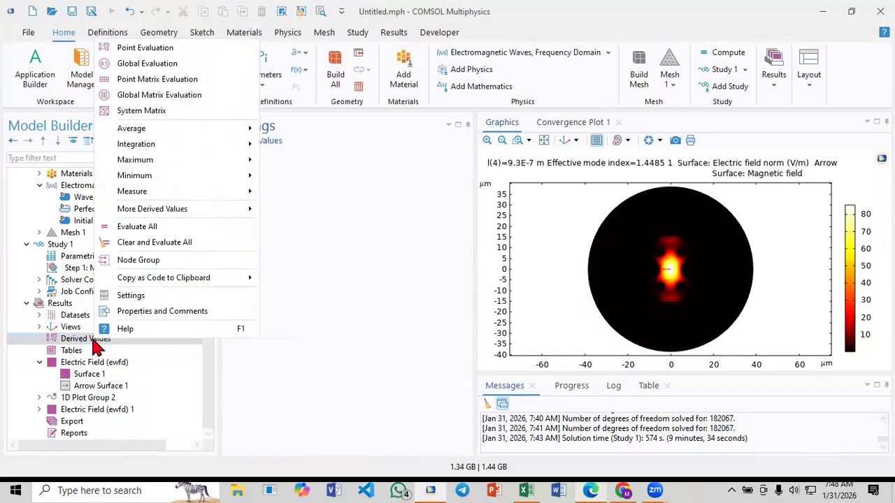
pyautogui.click(145, 66)
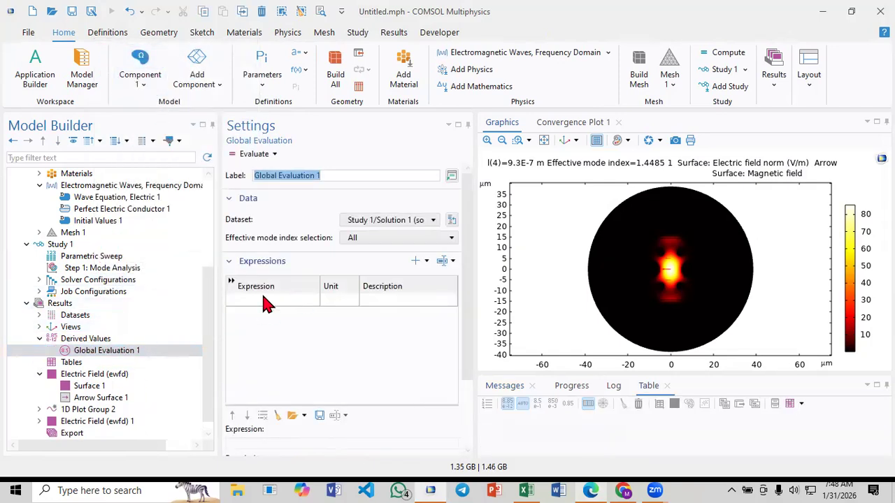
# Add the Electromagnetic Waves global expression ewfd.neff (Effective mode index) to the global evaluation
pyautogui.click(263, 300)
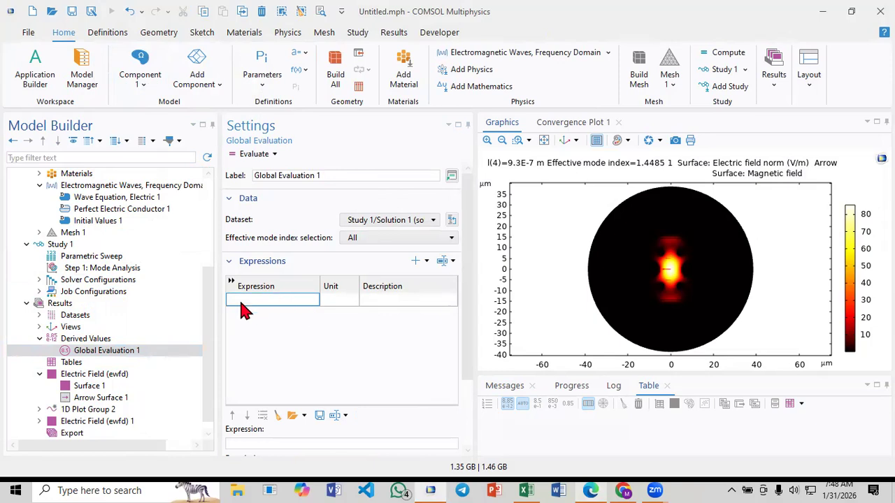
pyautogui.click(445, 260)
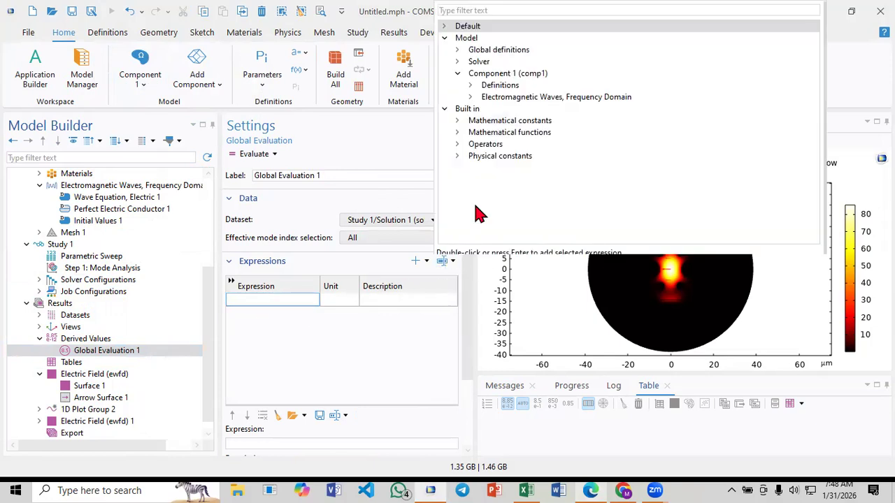
pyautogui.click(476, 100)
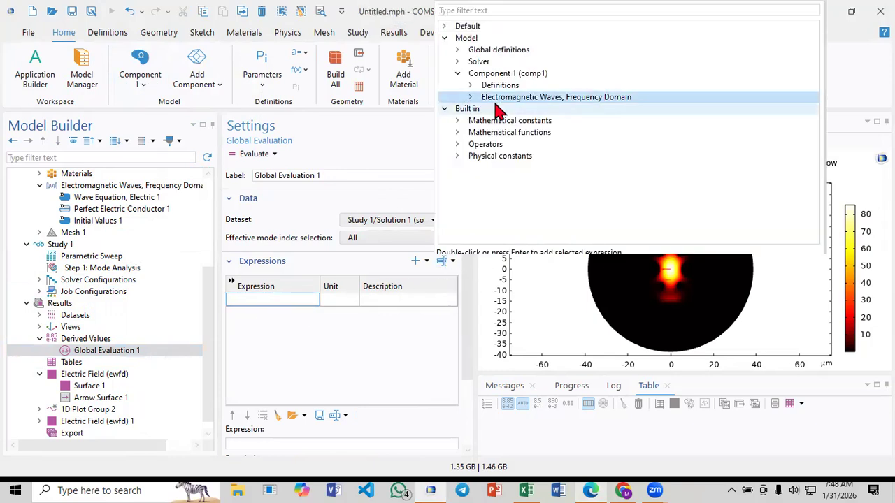
pyautogui.click(475, 97)
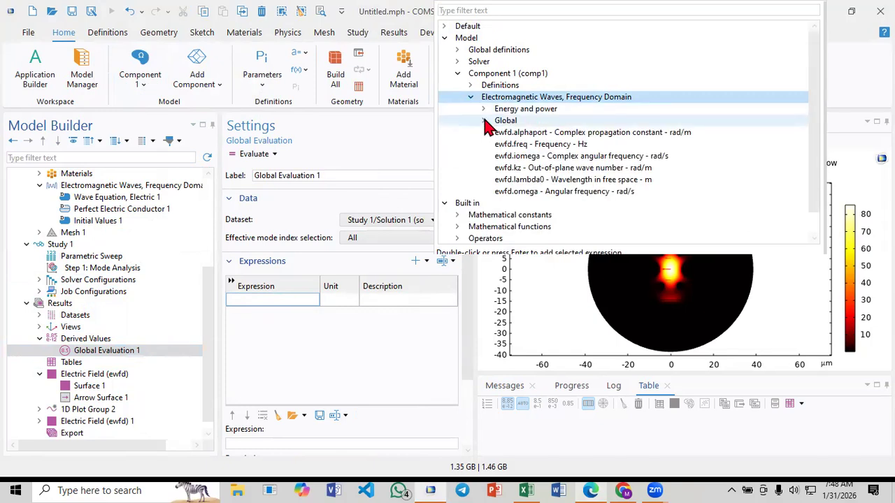
pyautogui.click(484, 121)
pyautogui.click(538, 168)
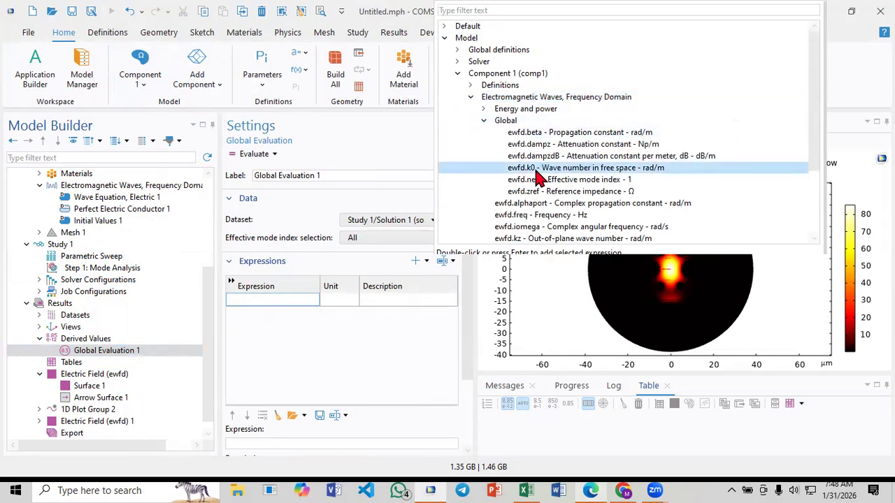
pyautogui.click(544, 181)
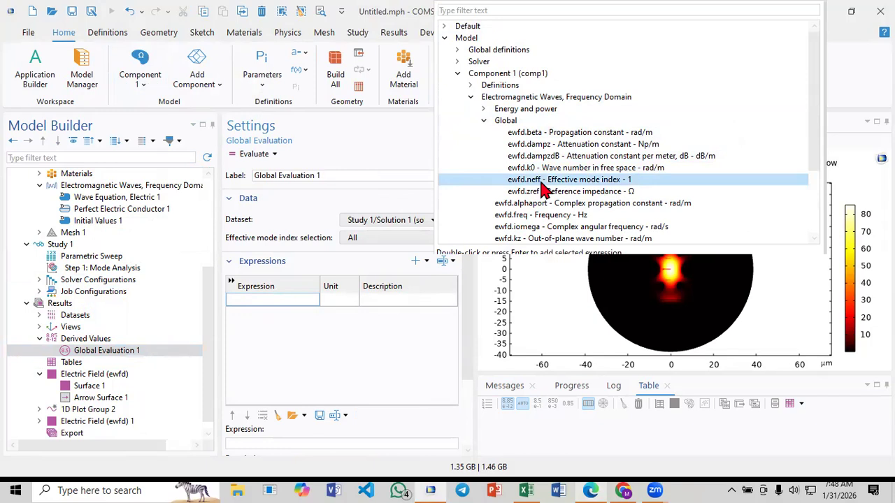
pyautogui.doubleClick(544, 182)
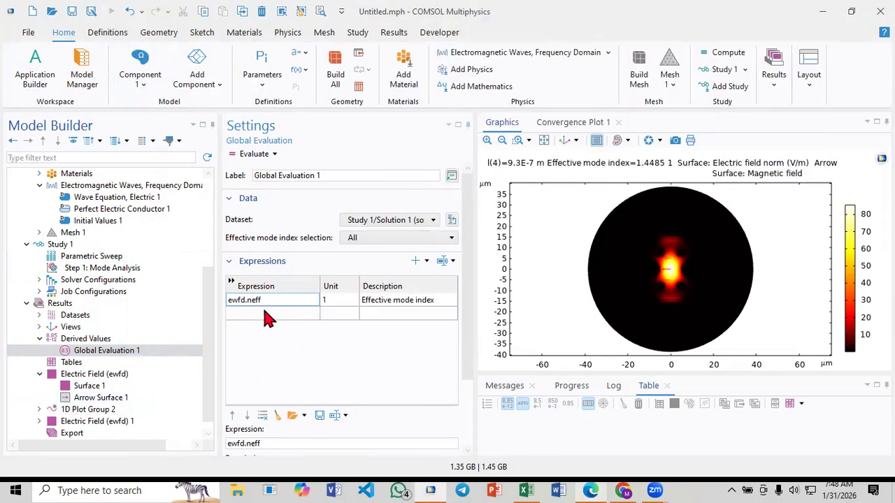
# Set the evaluation's dataset to Study 1/Parametric Solutions 1 (sol2) and its table columns to Outer solutions
pyautogui.click(377, 220)
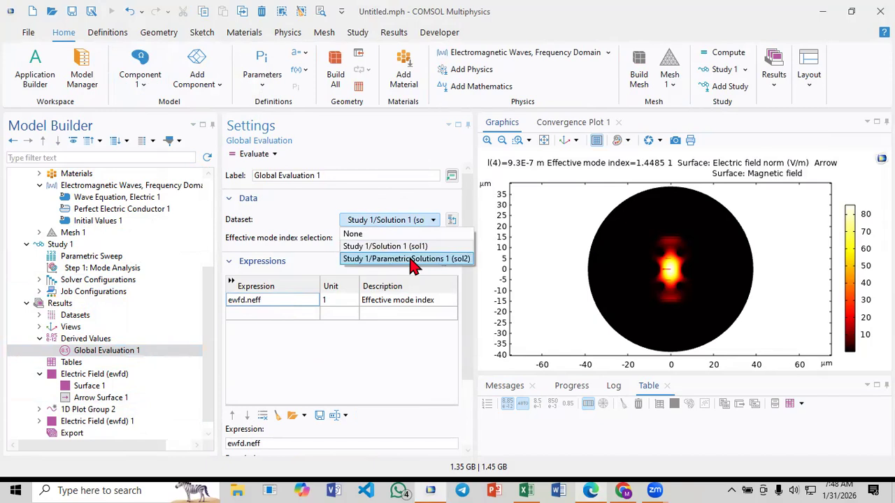
pyautogui.click(412, 264)
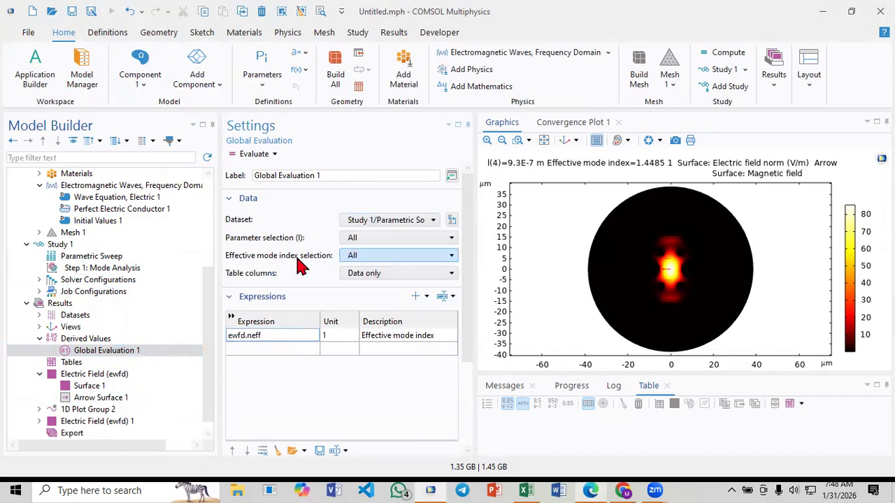
pyautogui.click(402, 274)
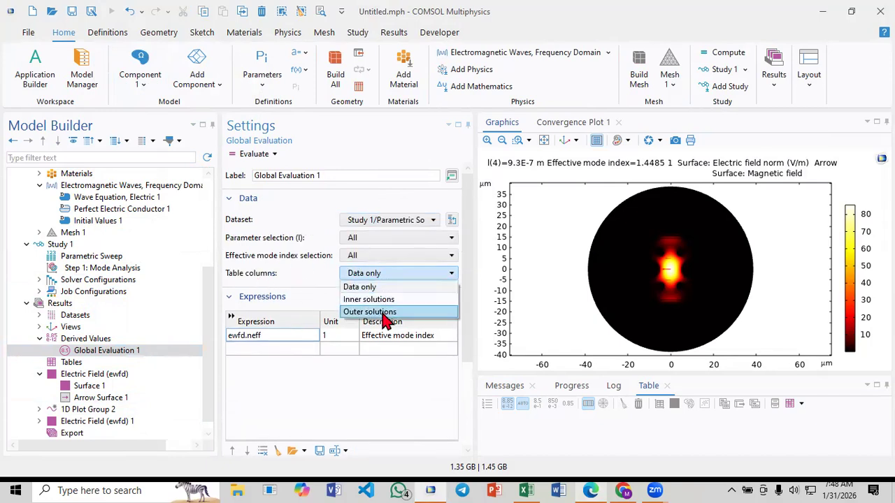
pyautogui.click(387, 313)
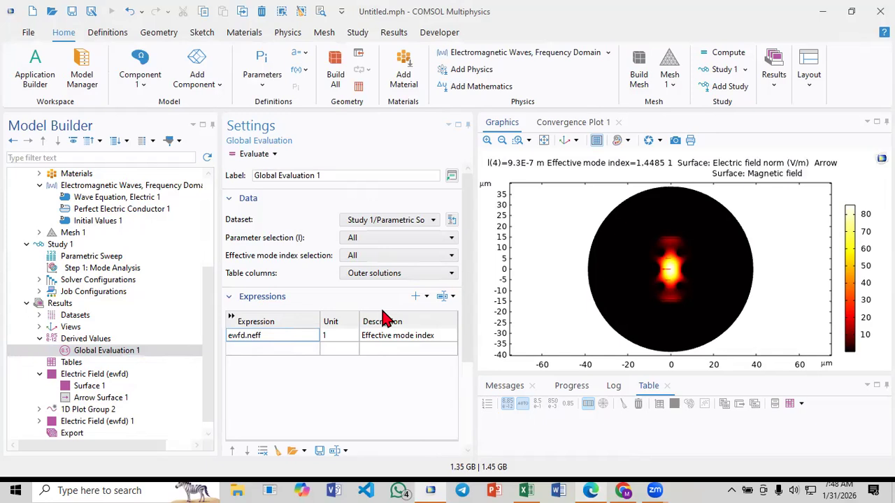
# Enlarge the results table area and evaluate the effective mode index for all parametric solutions
pyautogui.moveTo(558, 374); pyautogui.dragTo(553, 320)
pyautogui.click(250, 158)
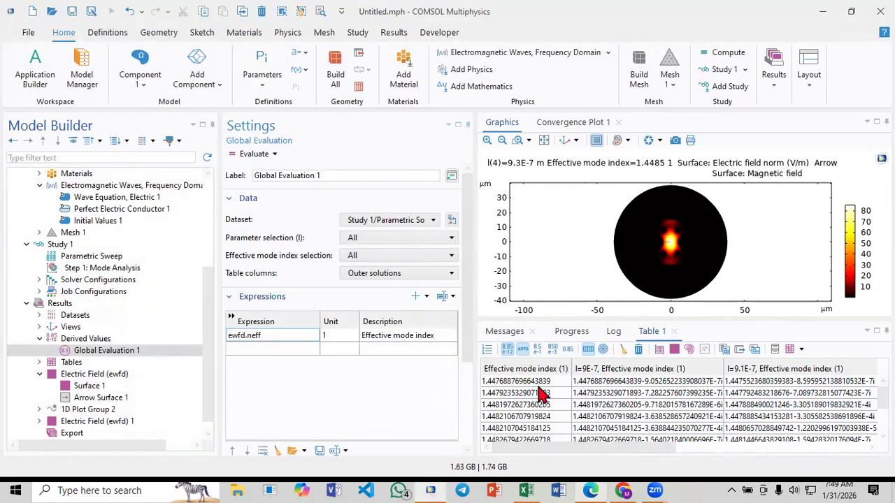
# Examine the complex effective mode index rows in Table 1 across the wavelength columns
pyautogui.click(596, 384)
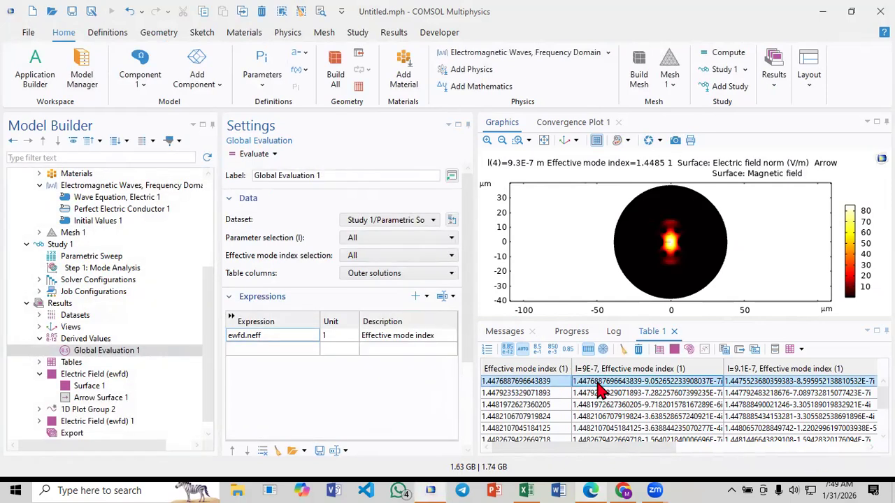
pyautogui.scroll(-2, 599, 391)
pyautogui.scroll(3, 599, 393)
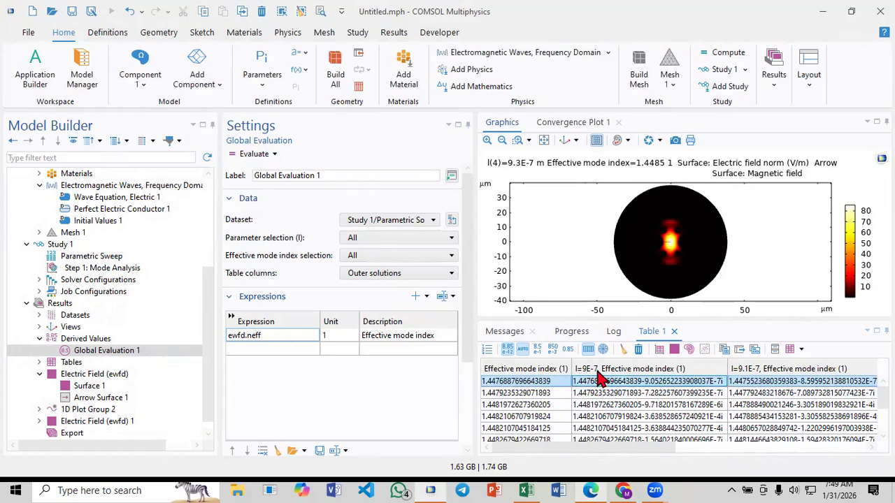
pyautogui.scroll(-1, 599, 406)
pyautogui.scroll(-1, 600, 420)
pyautogui.scroll(2, 600, 429)
pyautogui.scroll(-1, 612, 413)
pyautogui.scroll(2, 624, 414)
pyautogui.scroll(-2, 769, 411)
pyautogui.scroll(2, 768, 411)
pyautogui.moveTo(623, 439); pyautogui.dragTo(761, 429)
pyautogui.moveTo(635, 447); pyautogui.dragTo(770, 437)
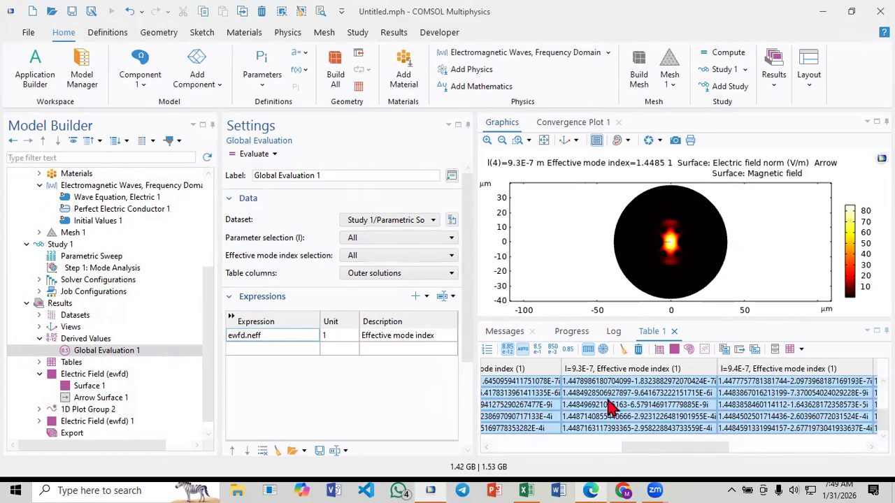
pyautogui.moveTo(665, 449); pyautogui.dragTo(499, 451)
pyautogui.click(500, 451)
pyautogui.click(636, 430)
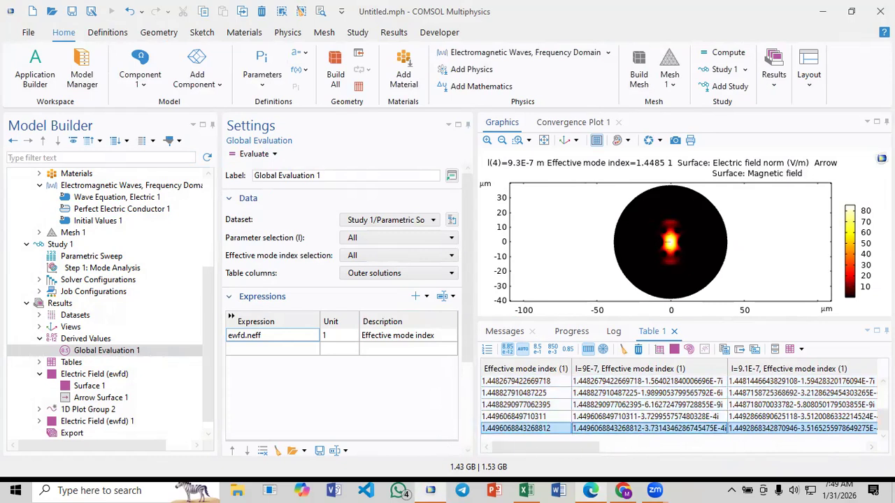
pyautogui.moveTo(883, 420)
pyautogui.mouseDown()
pyautogui.moveTo(883, 397)
pyautogui.moveTo(883, 423)
pyautogui.mouseUp()
# Compare the Electric Field (ewfd) plot's mode index options at 9.3E-7 with Table 1 and select the 1.448827910487225 row
pyautogui.click(81, 375)
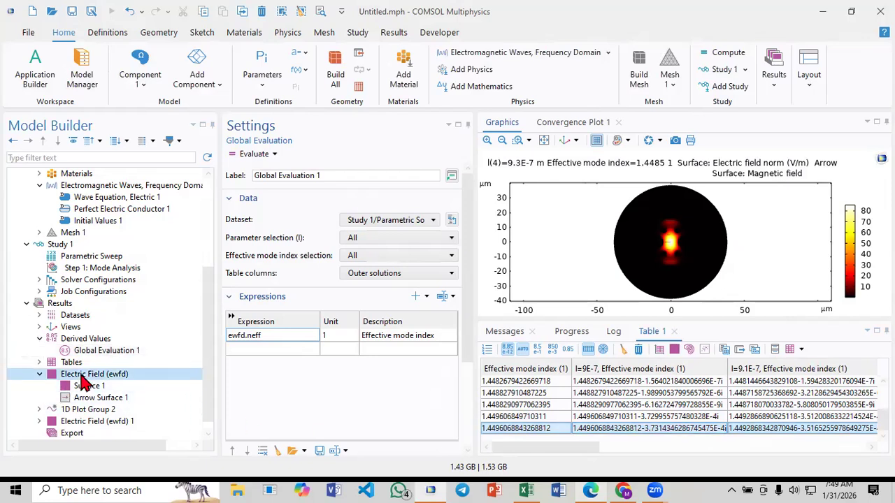
pyautogui.click(355, 239)
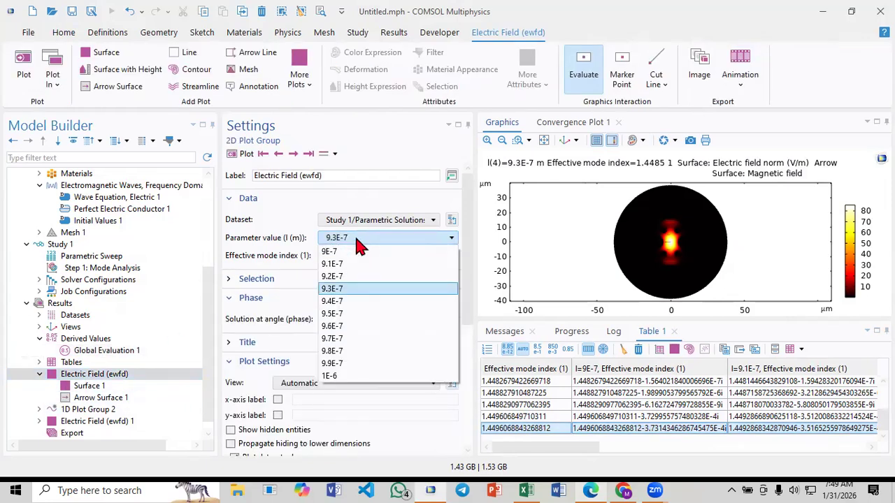
pyautogui.click(353, 257)
pyautogui.click(354, 259)
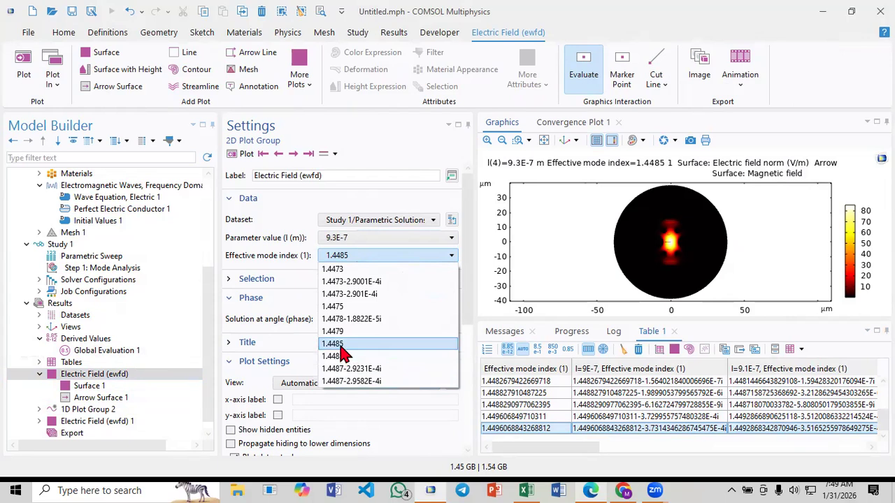
pyautogui.click(586, 434)
pyautogui.click(597, 419)
pyautogui.click(597, 407)
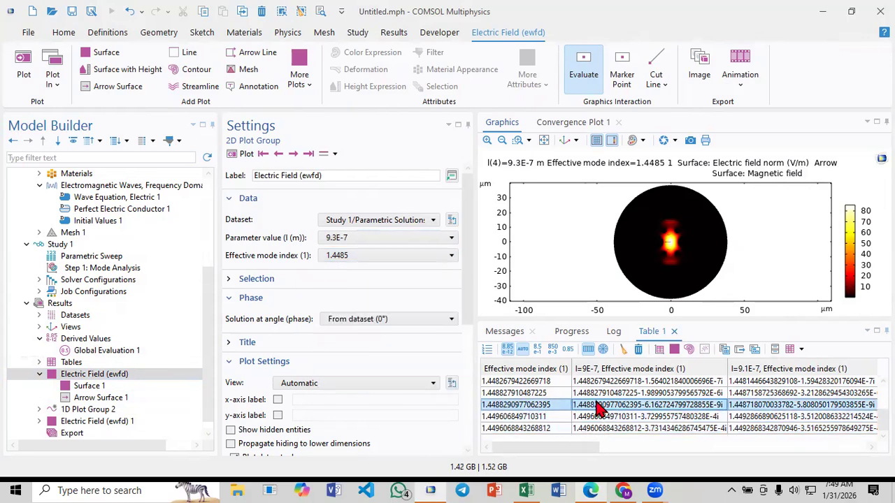
pyautogui.click(599, 394)
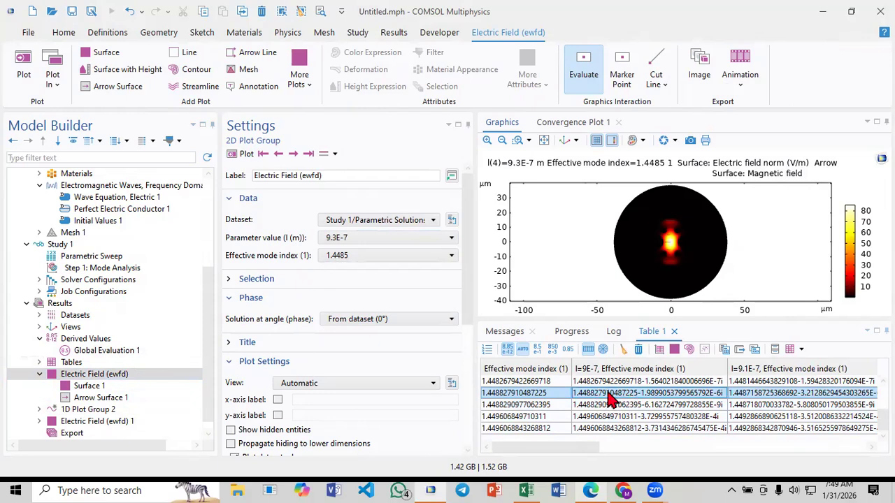
# Try copying all of Table 1 with headers into the bowtie shape data Excel workbook at cell F4, and undo the paste
pyautogui.rightClick(610, 398)
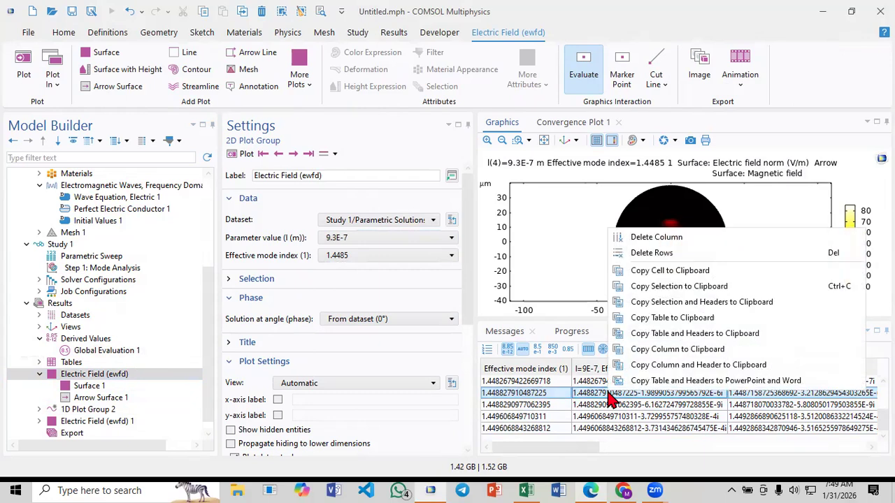
pyautogui.click(727, 336)
pyautogui.click(527, 488)
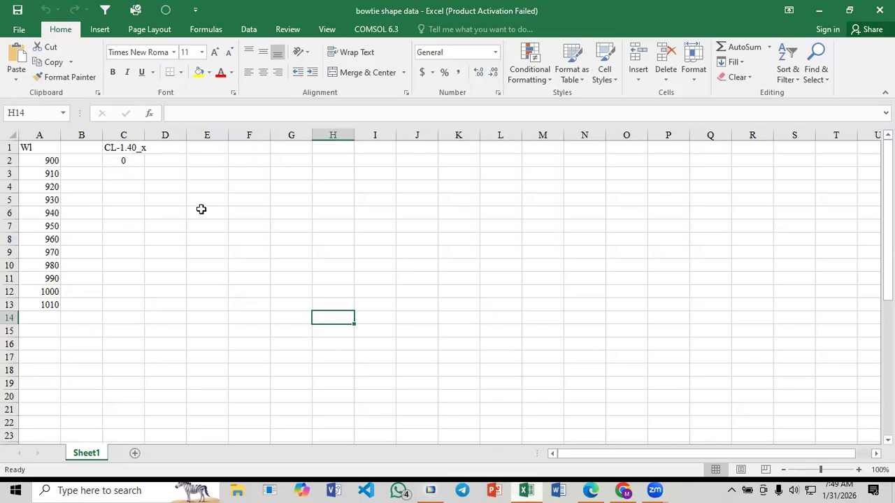
pyautogui.click(234, 188)
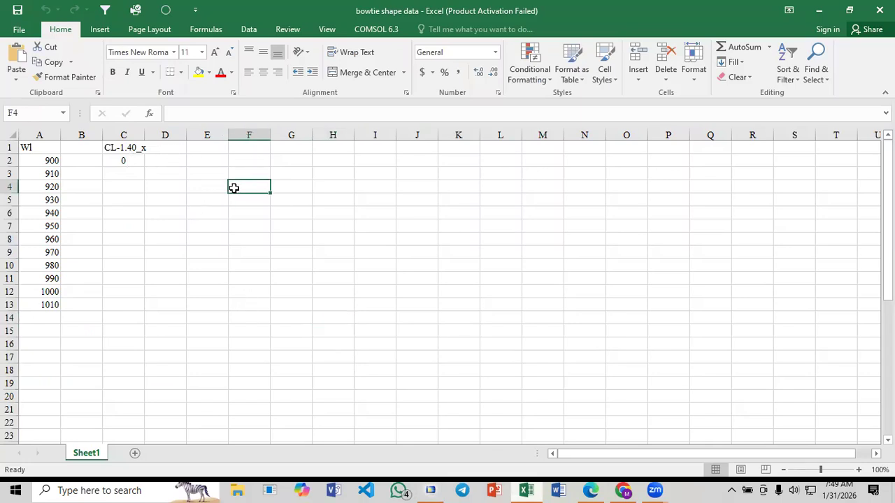
pyautogui.hotkey('ctrl', 'v')
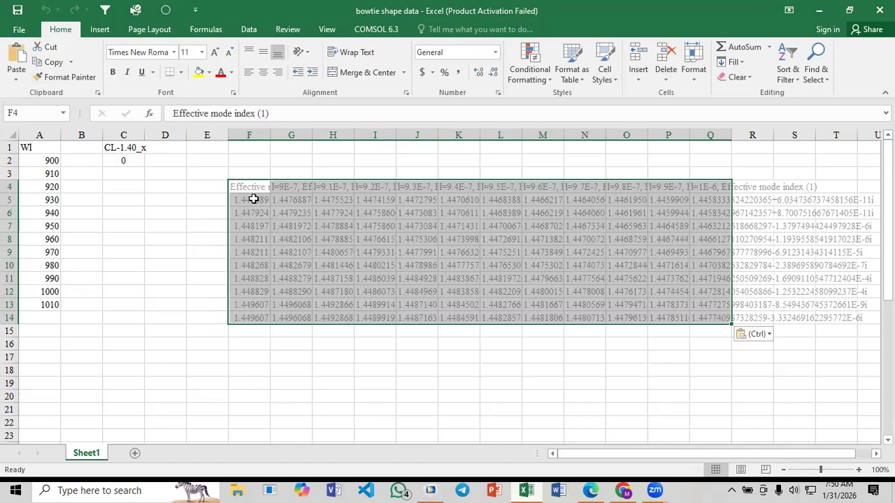
pyautogui.hotkey('ctrl', 'z')
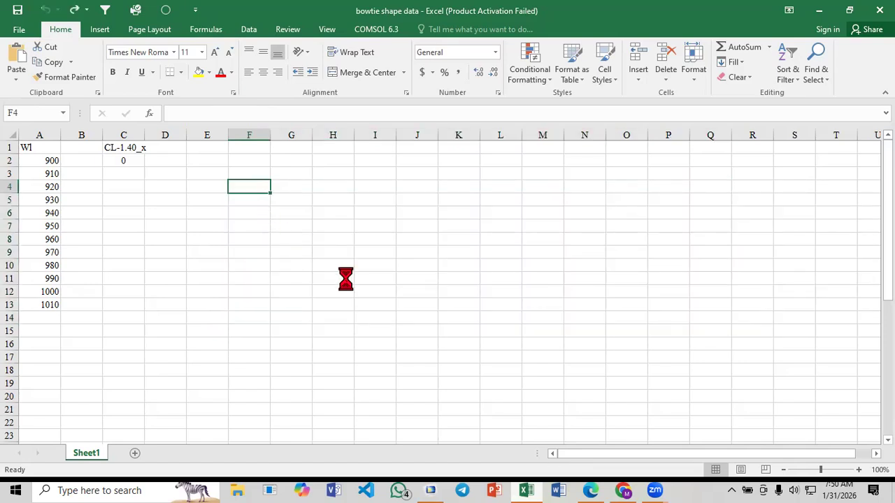
# Change the confinement loss column header in cell C1 to CL-1.42_x
pyautogui.click(136, 142)
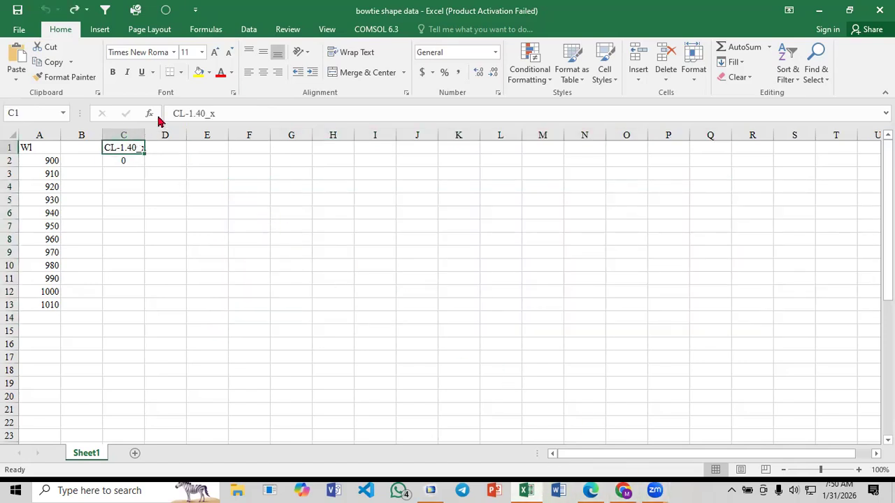
pyautogui.click(205, 113)
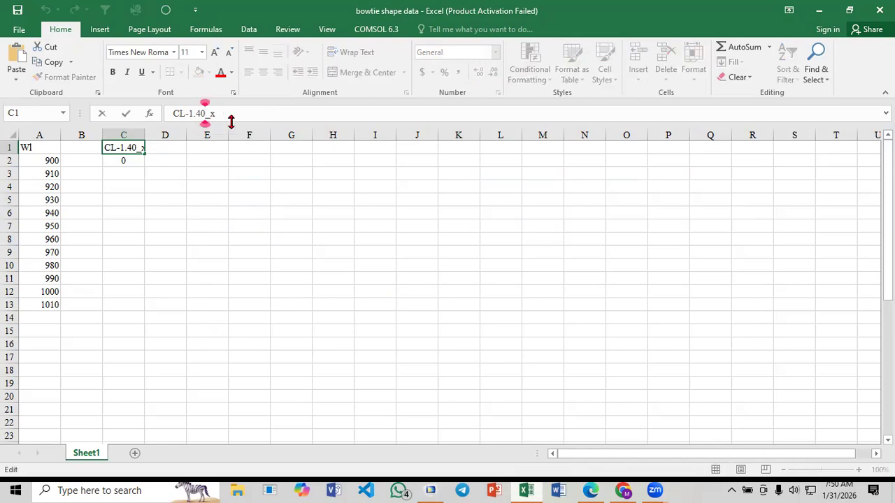
pyautogui.press('BackSpace')
pyautogui.write('2')
pyautogui.click(296, 245)
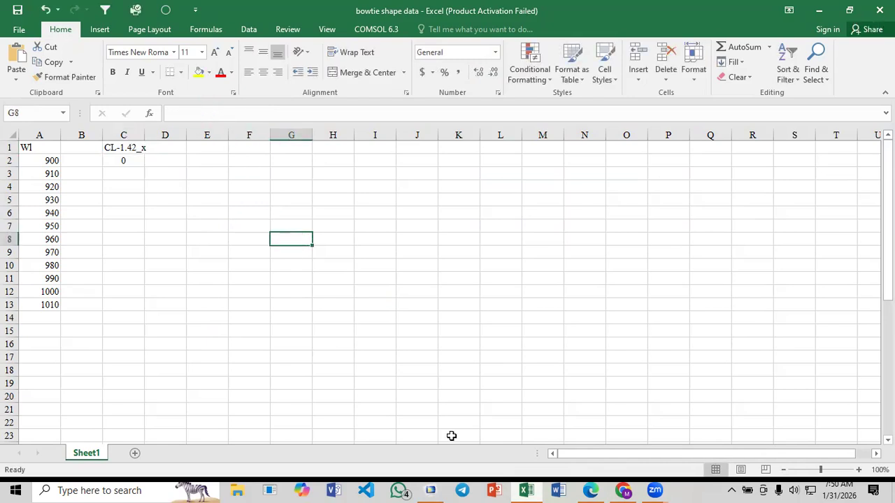
# Copy the selected mode's row with headers from COMSOL's Table 1 and paste it into Excel at cell F6
pyautogui.click(526, 490)
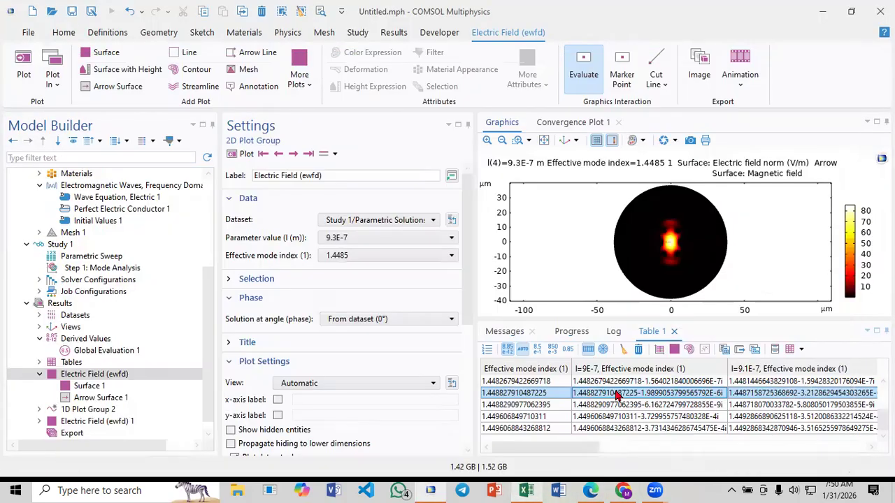
pyautogui.rightClick(617, 395)
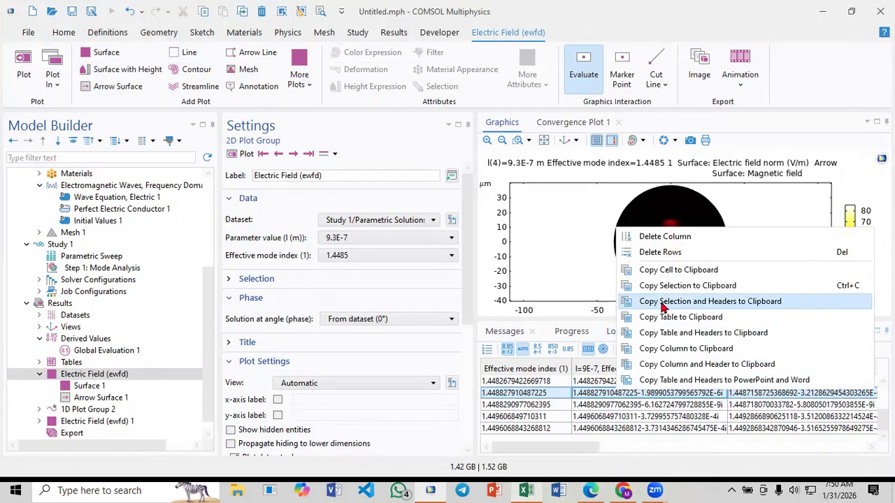
pyautogui.click(734, 301)
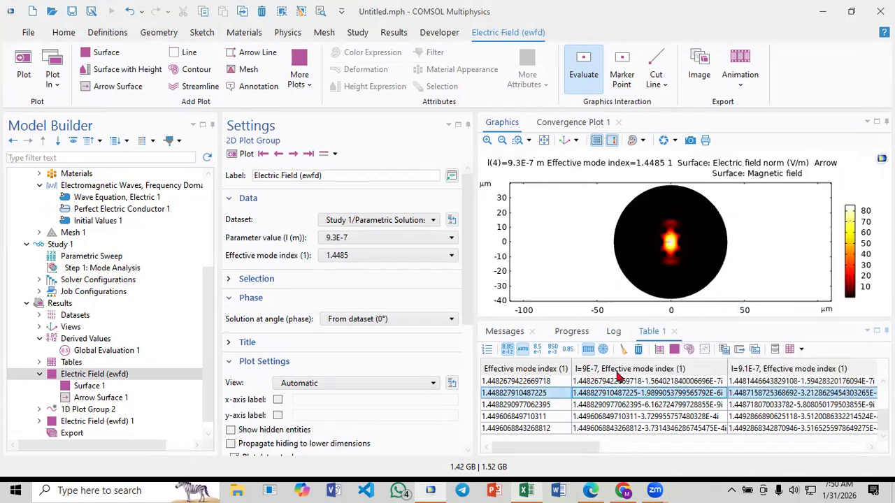
pyautogui.click(526, 490)
pyautogui.click(204, 198)
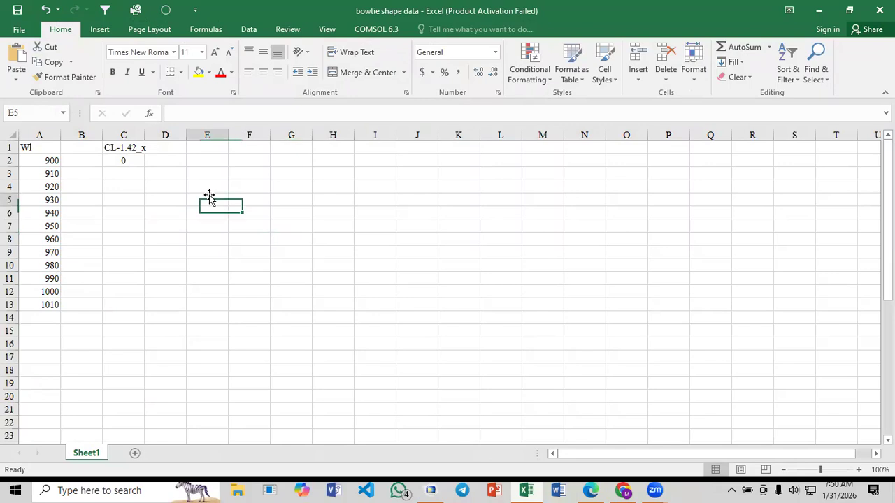
pyautogui.click(241, 215)
pyautogui.hotkey('ctrl', 'v')
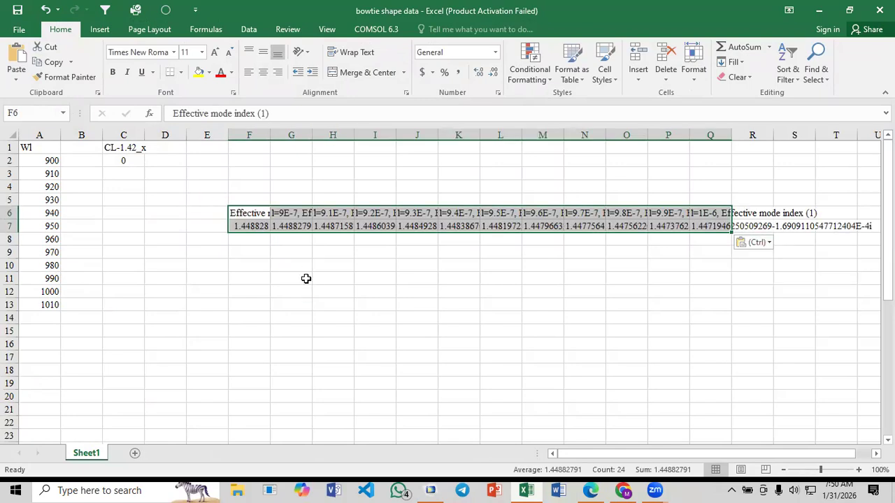
pyautogui.click(306, 279)
# Check the wavelength headers, copy the 9E-7 to 9.3E-7 mode indices in G7:J7, and paste them transposed starting at cell B2
pyautogui.click(290, 216)
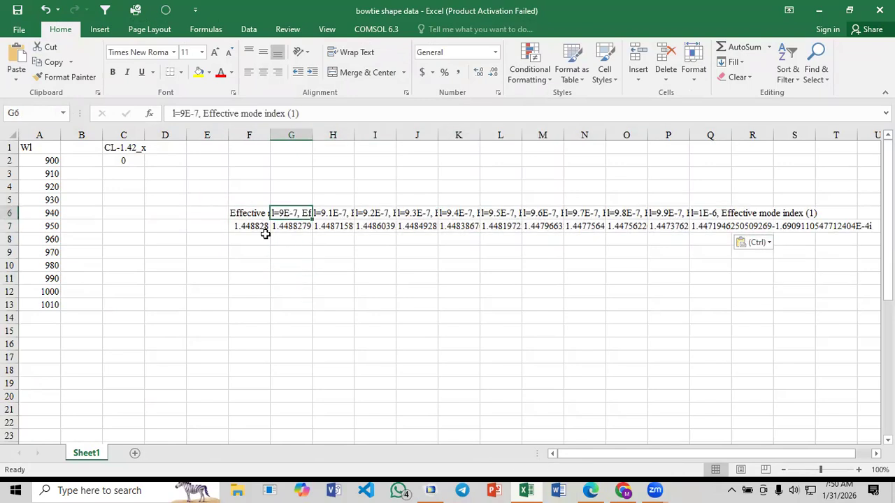
pyautogui.click(332, 216)
pyautogui.click(367, 216)
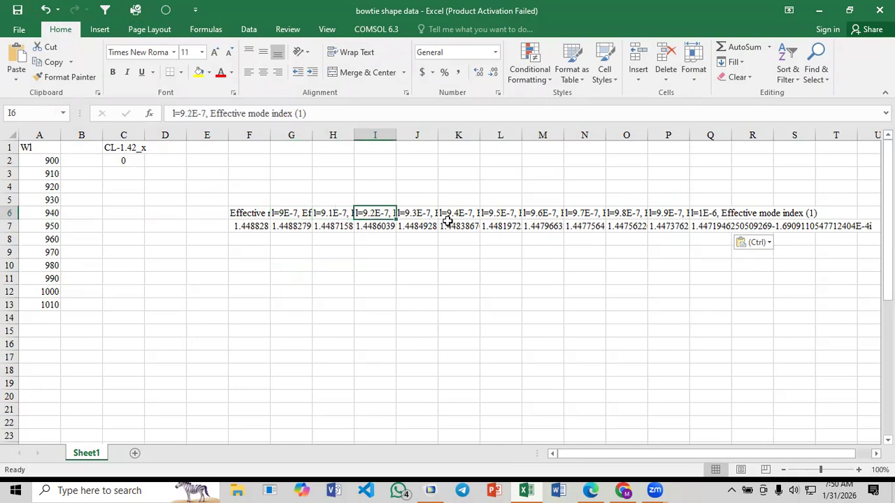
pyautogui.click(431, 213)
pyautogui.moveTo(296, 224); pyautogui.dragTo(417, 222)
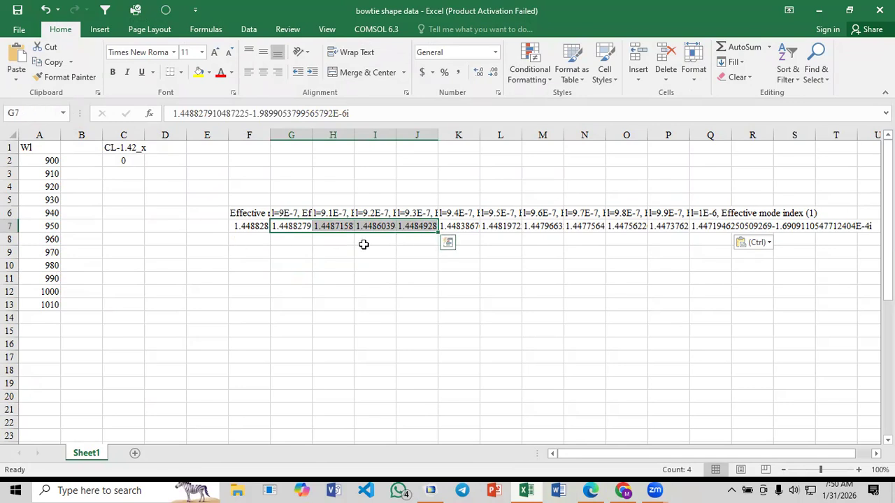
pyautogui.hotkey('ctrl', 'c')
pyautogui.click(84, 161)
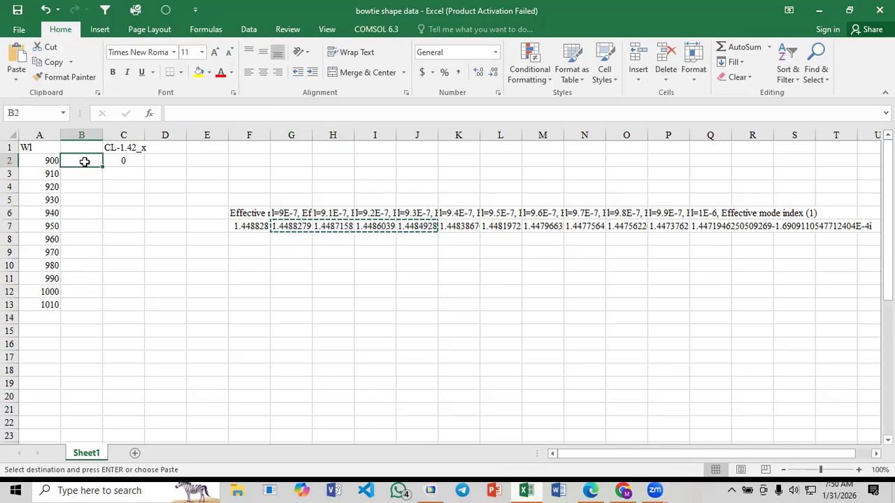
pyautogui.rightClick(81, 166)
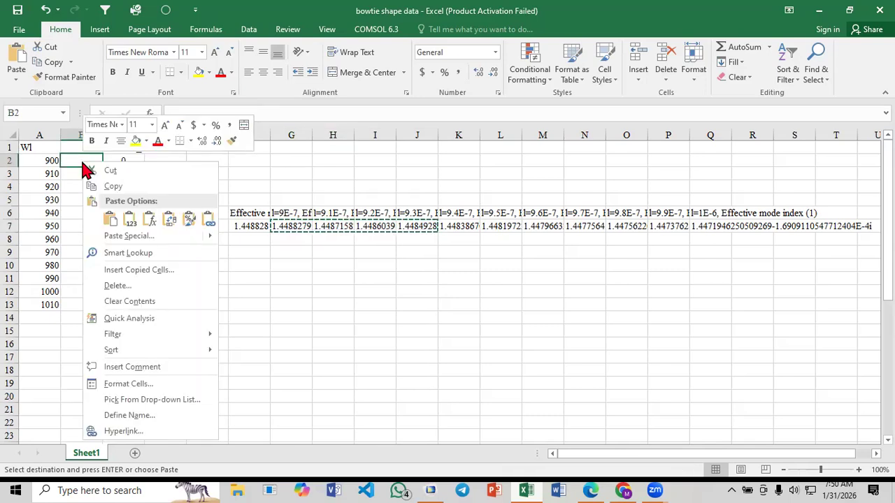
pyautogui.click(133, 238)
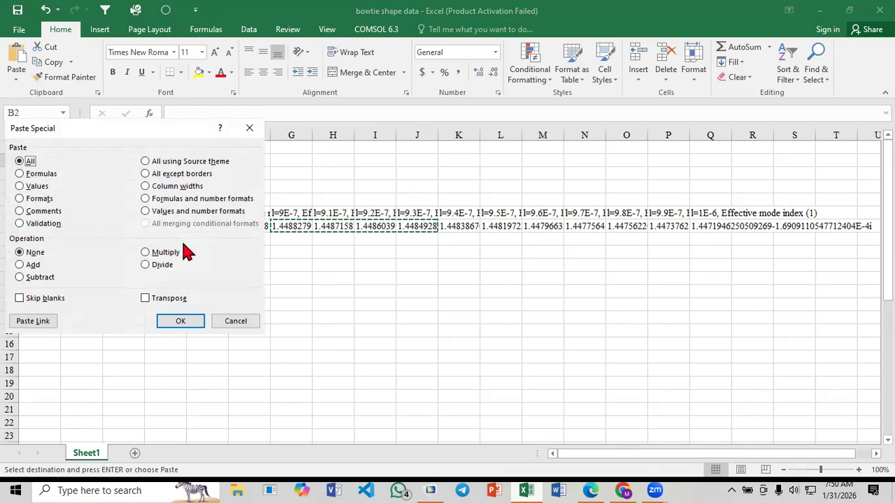
pyautogui.click(147, 298)
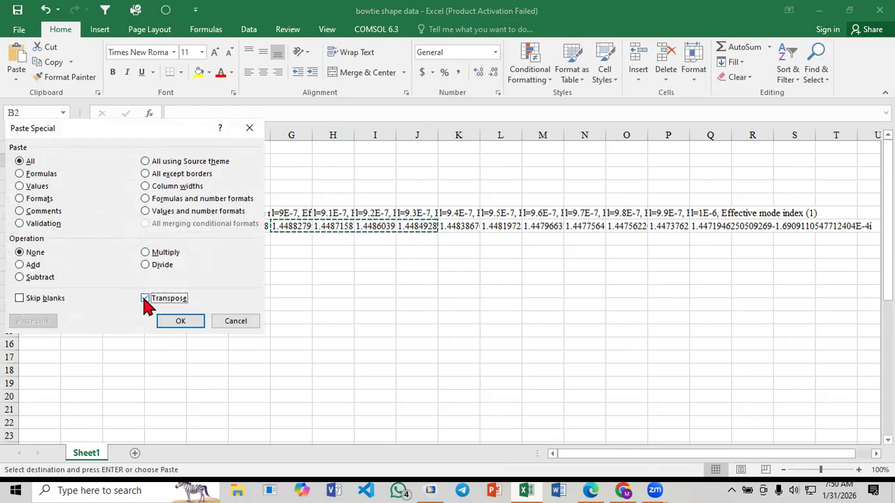
pyautogui.click(180, 321)
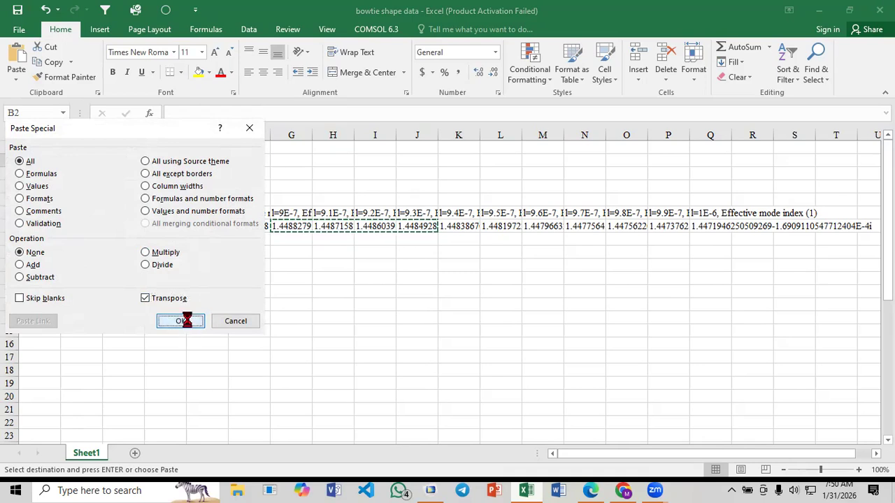
pyautogui.click(126, 250)
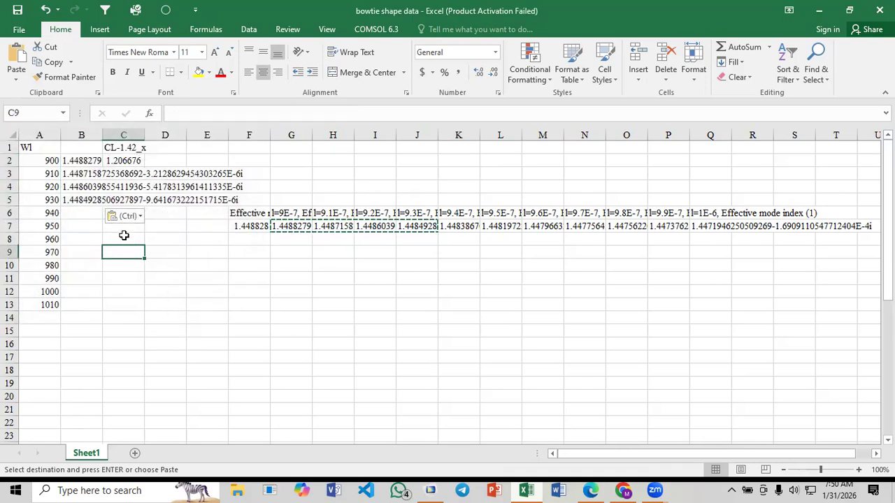
# Check the confinement loss formula in C2 and delete the pasted header and mode index rows in F6:Q7
pyautogui.click(122, 160)
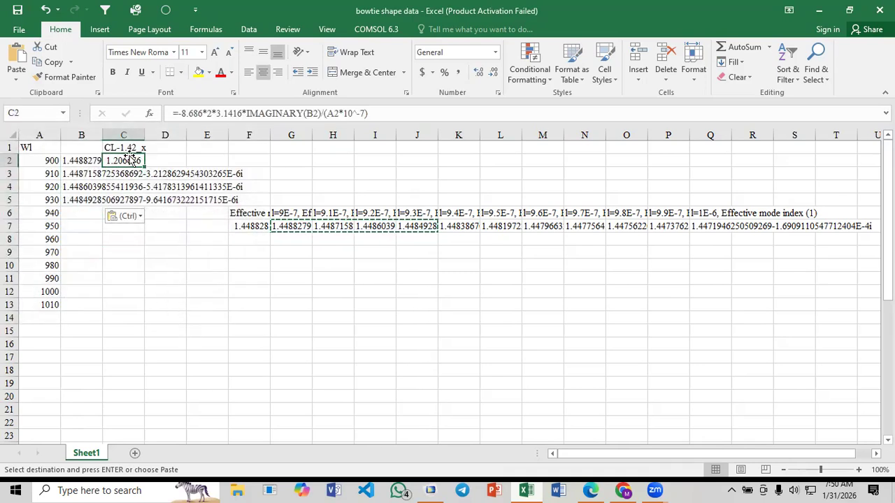
pyautogui.click(241, 252)
pyautogui.moveTo(235, 203); pyautogui.dragTo(864, 245)
pyautogui.press('Delete')
pyautogui.click(400, 263)
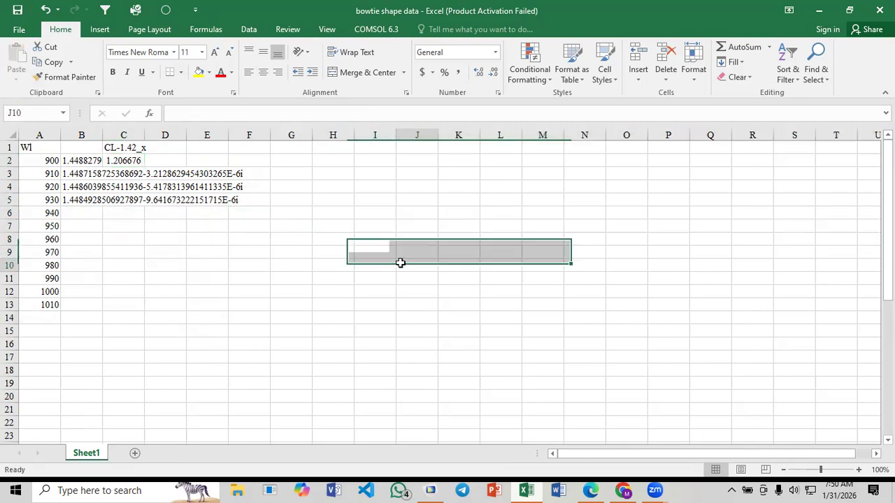
# Examine each term of the confinement loss formula in C2: the -8.686 factor, 2*3.1416, IMAGINARY(B2) and the A2*10^-7 divisor
pyautogui.click(125, 161)
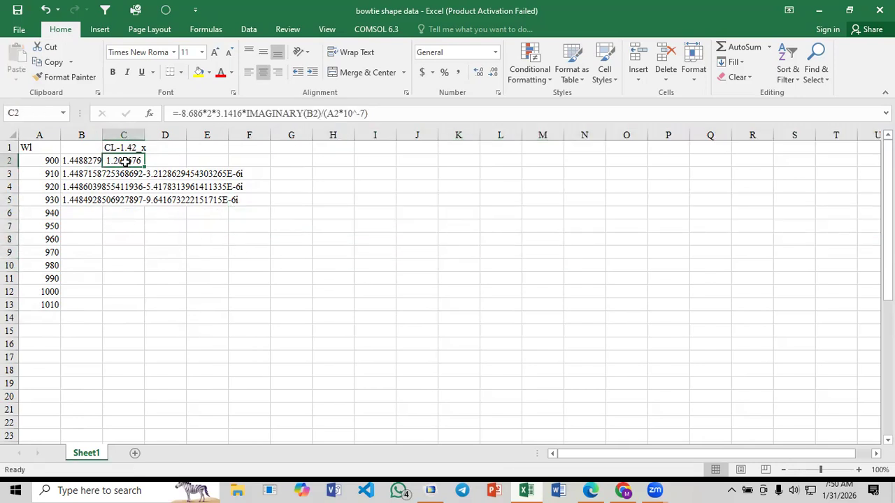
pyautogui.click(179, 114)
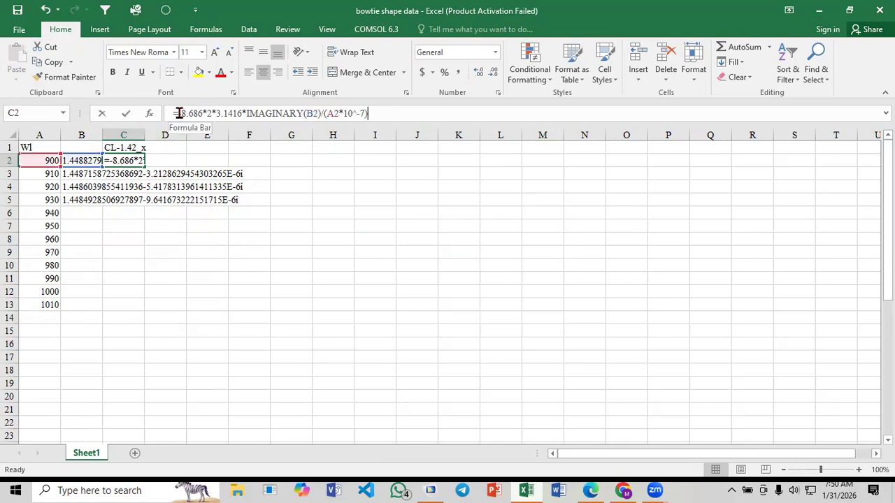
pyautogui.moveTo(181, 113); pyautogui.dragTo(205, 113)
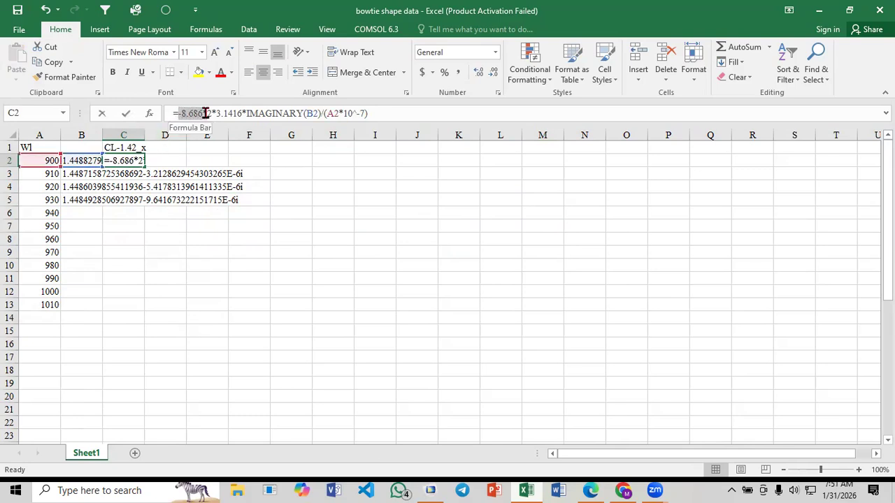
pyautogui.click(184, 114)
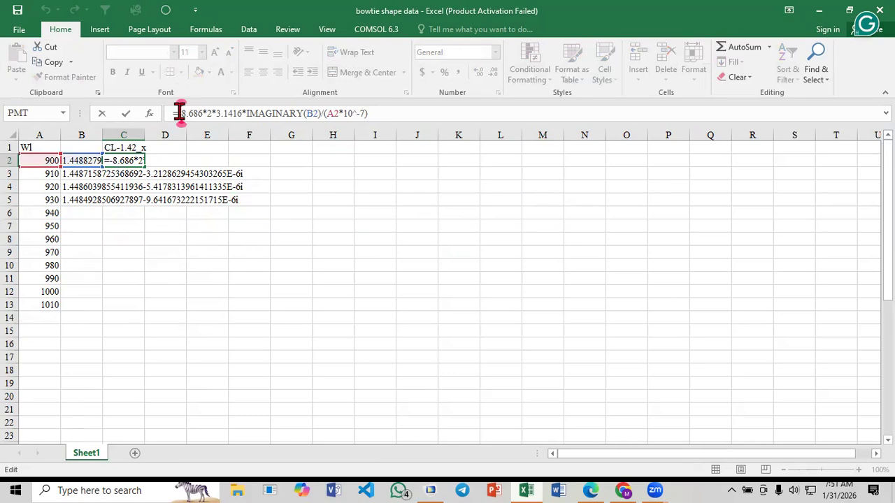
pyautogui.moveTo(180, 114); pyautogui.dragTo(202, 114)
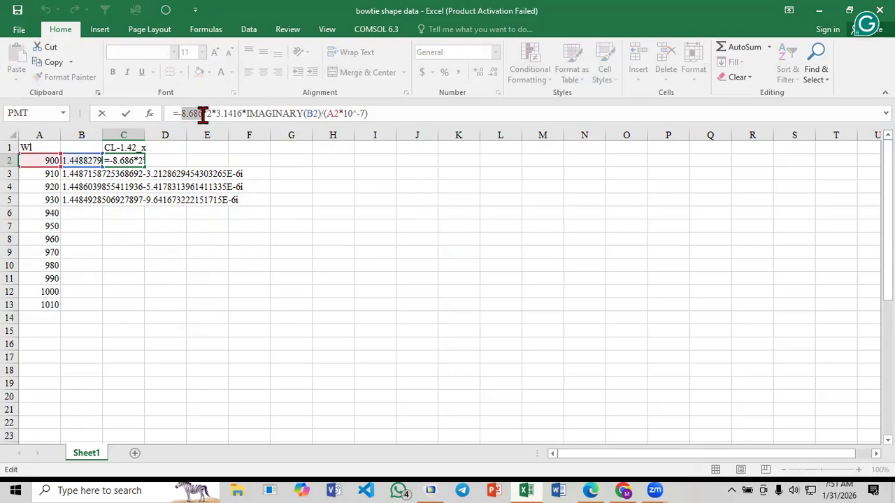
pyautogui.click(203, 114)
pyautogui.click(220, 114)
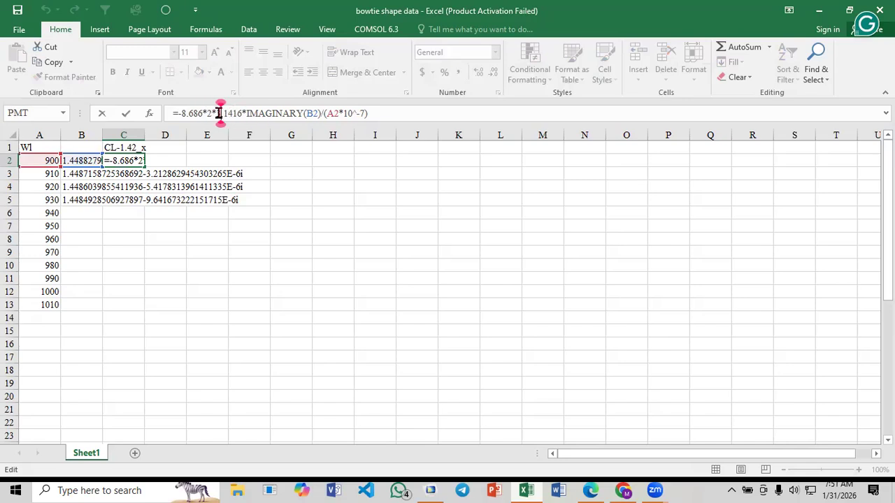
pyautogui.moveTo(221, 113); pyautogui.dragTo(297, 115)
pyautogui.click(313, 113)
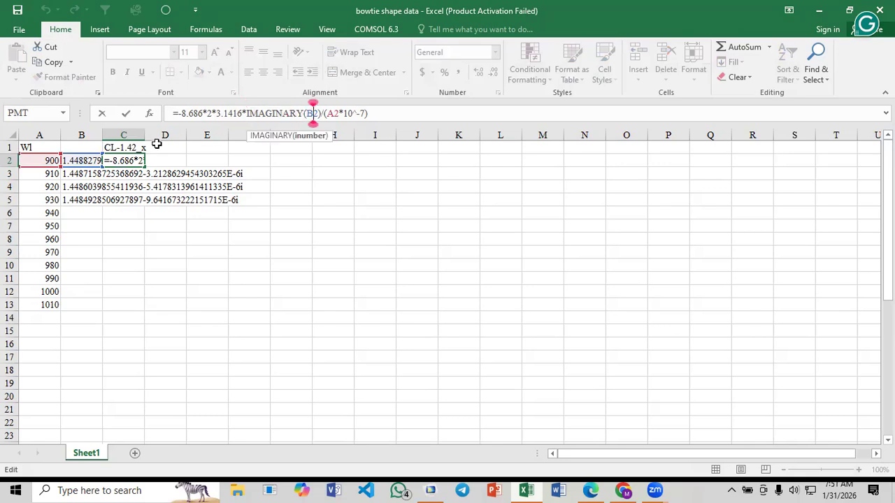
pyautogui.click(339, 113)
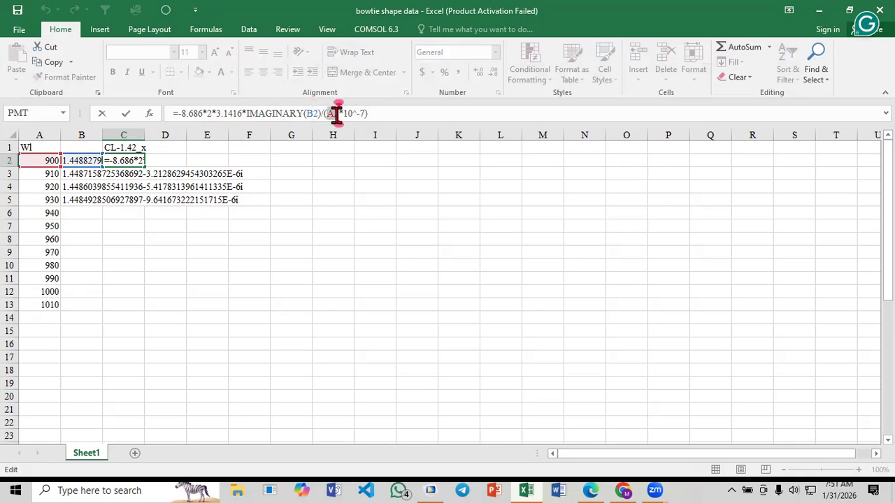
pyautogui.doubleClick(333, 114)
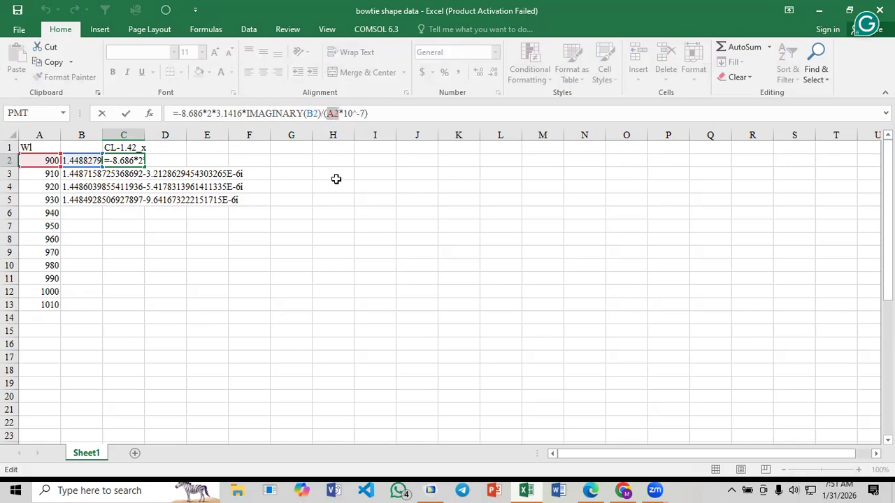
pyautogui.click(363, 113)
pyautogui.write(')')
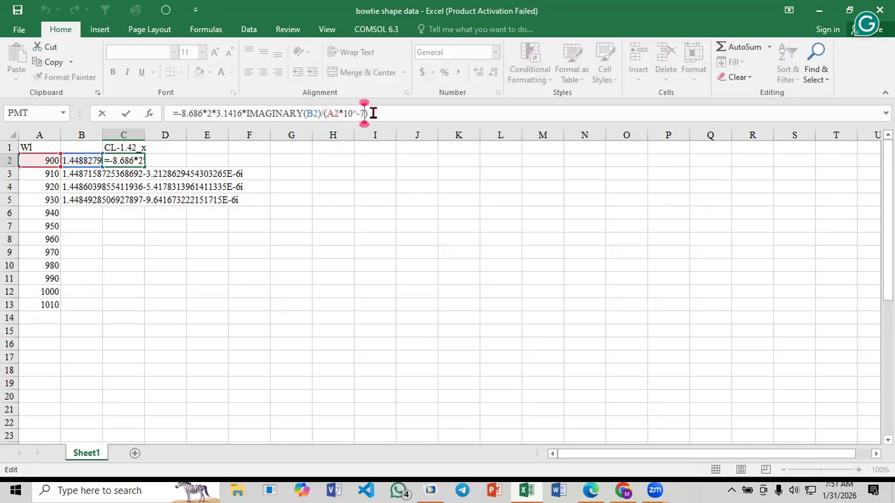
pyautogui.click(282, 238)
# Enter the header EM for the effective mode index column in cell B1
pyautogui.click(72, 147)
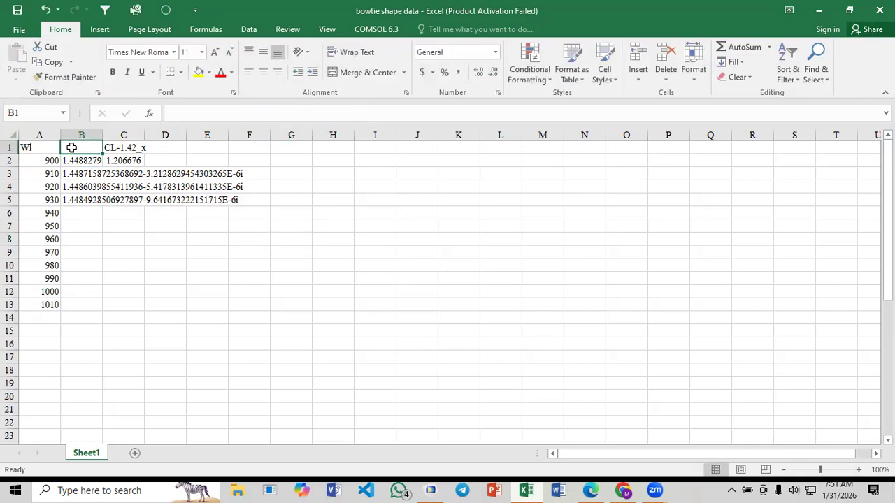
pyautogui.write('EM')
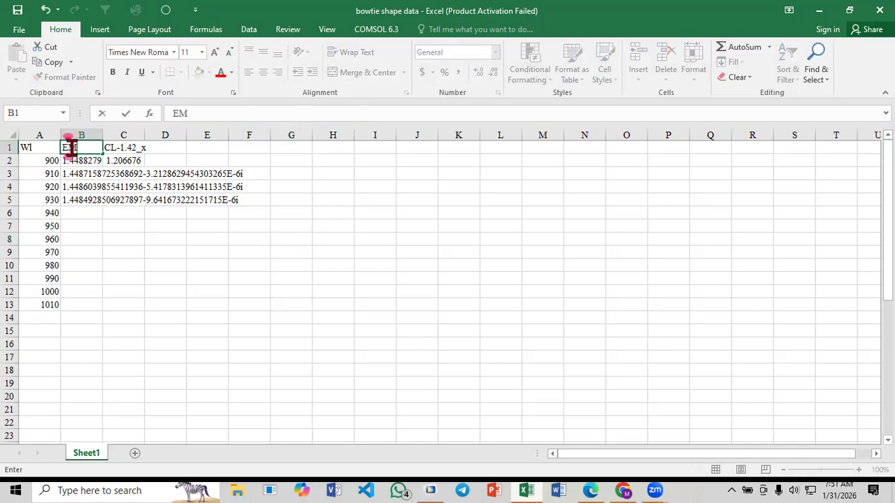
pyautogui.click(123, 162)
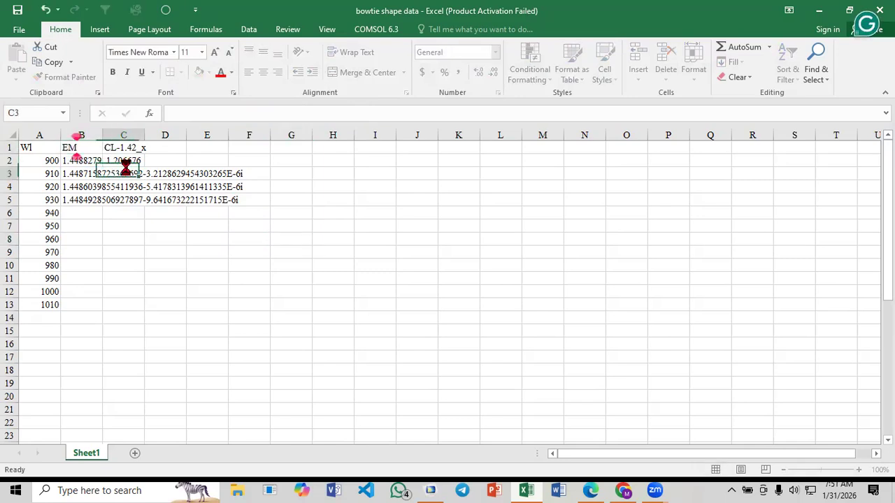
pyautogui.click(179, 113)
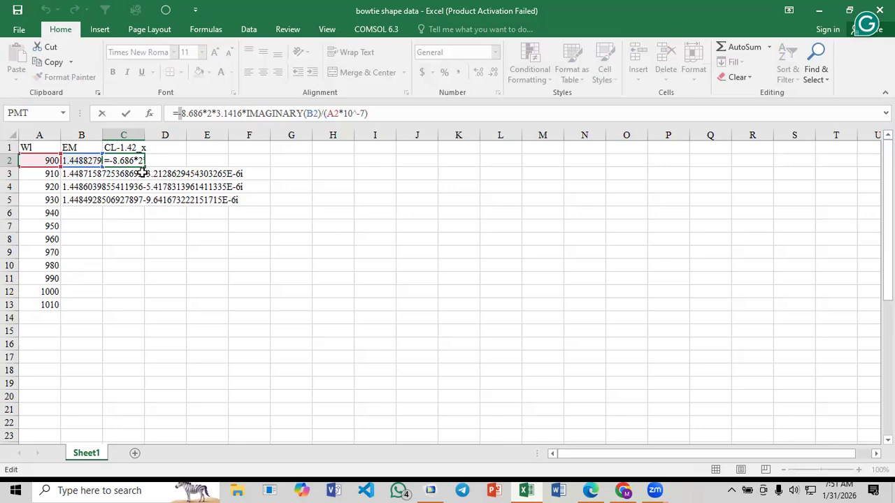
pyautogui.click(168, 183)
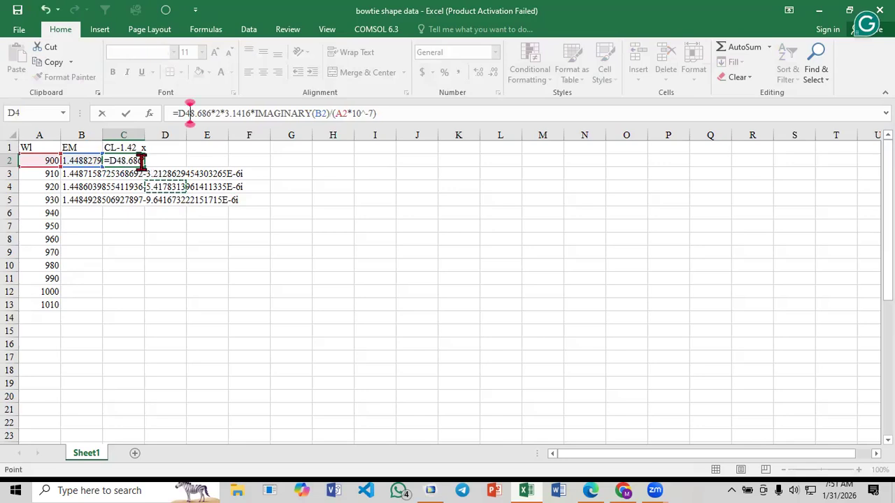
pyautogui.press('Escape')
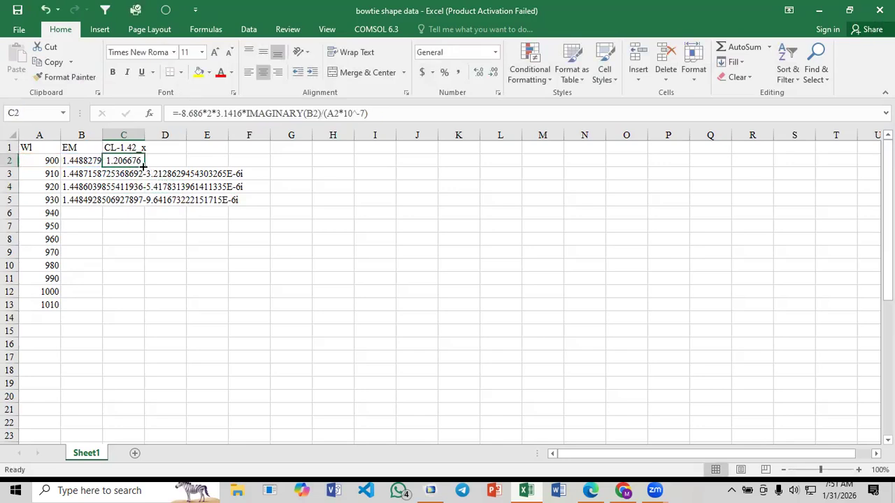
# Fill the confinement loss formula from C2 down through C5 for the 910 to 930 wavelength rows
pyautogui.moveTo(144, 165); pyautogui.dragTo(140, 201)
pyautogui.click(160, 186)
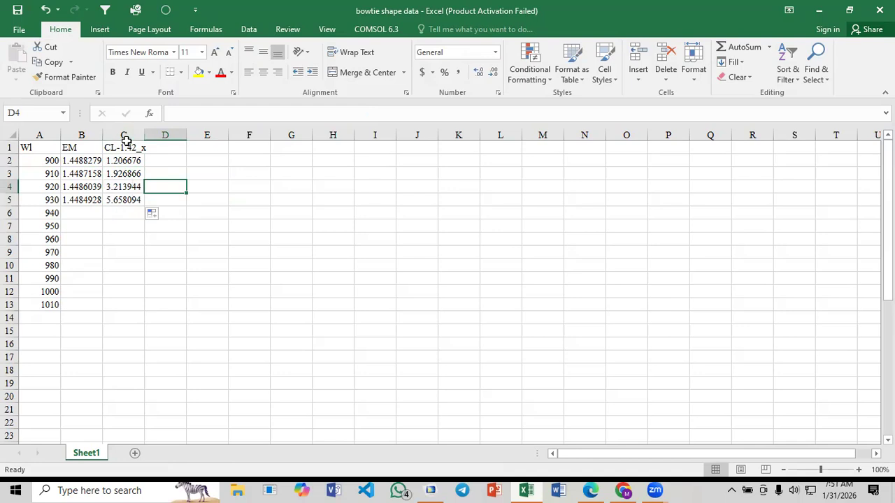
pyautogui.click(202, 198)
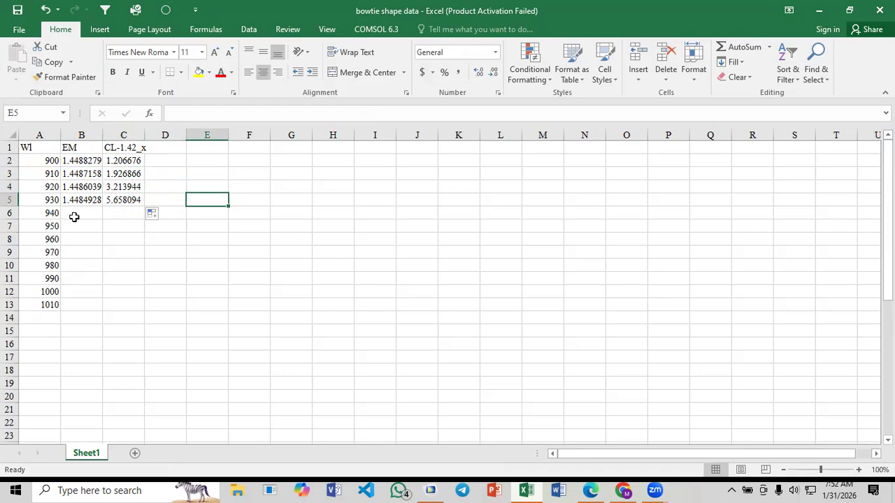
# Switch to COMSOL and plot the electric field for parameter value 9.4E-7 with effective mode index 1.4484-1.6436E-5i
pyautogui.click(77, 210)
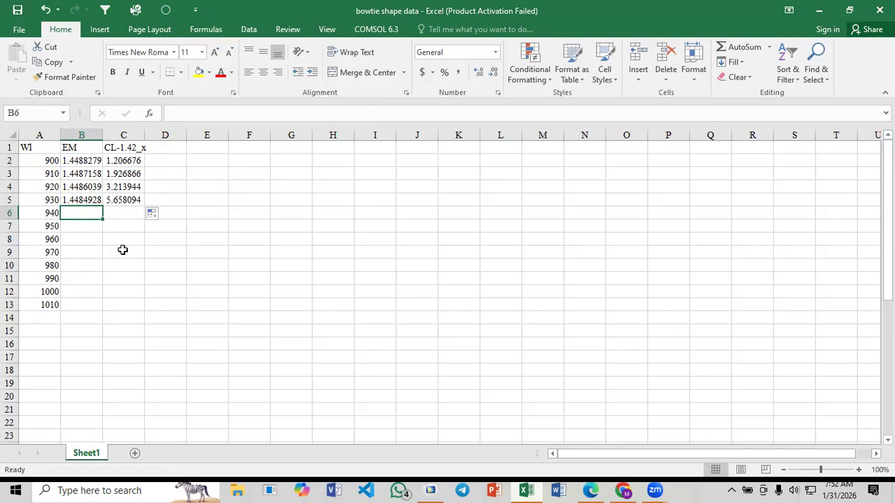
pyautogui.click(430, 490)
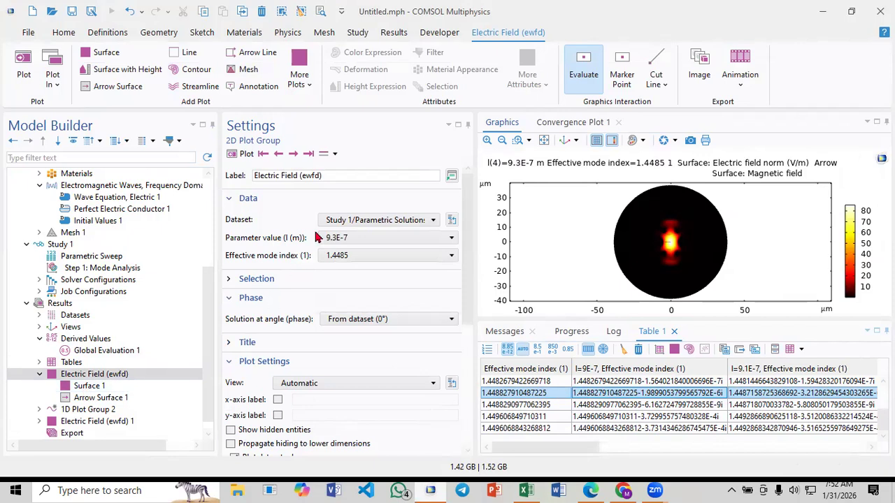
pyautogui.click(297, 157)
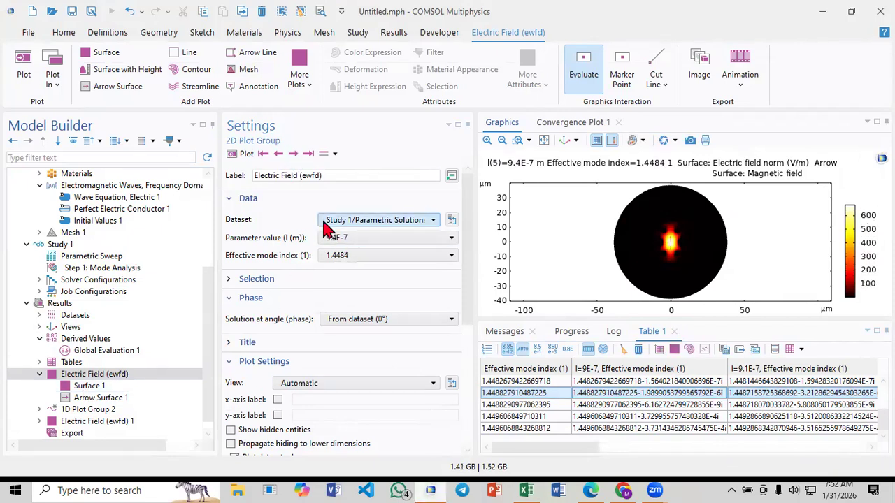
pyautogui.click(364, 255)
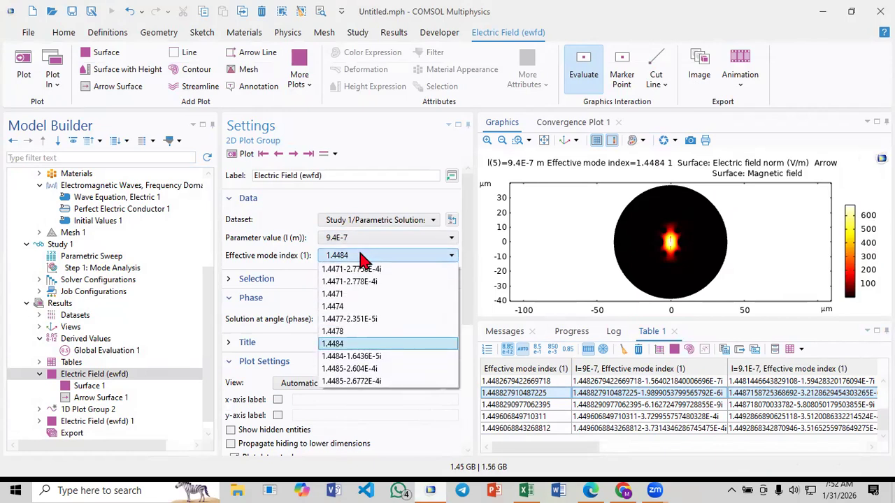
pyautogui.click(364, 358)
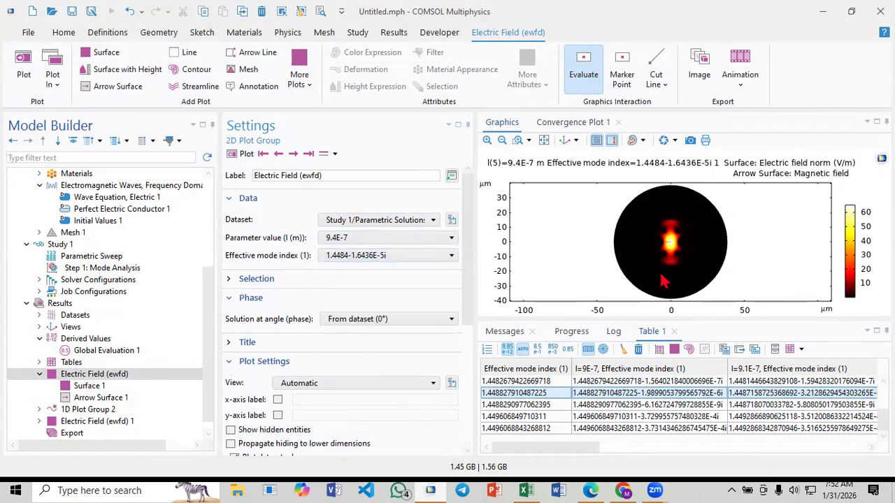
# Check the 9.4E-7 effective mode index list, view the 9.5E-7 field plot and return to 9.4E-7
pyautogui.click(382, 260)
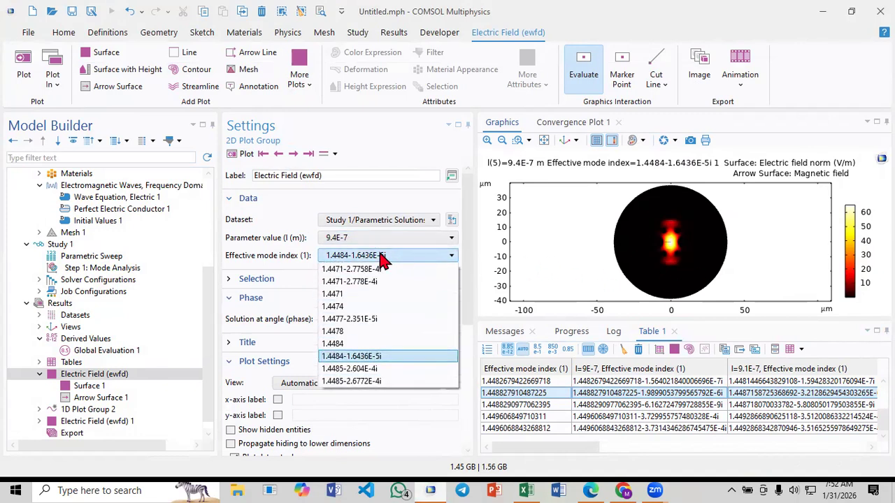
pyautogui.click(382, 258)
pyautogui.click(380, 256)
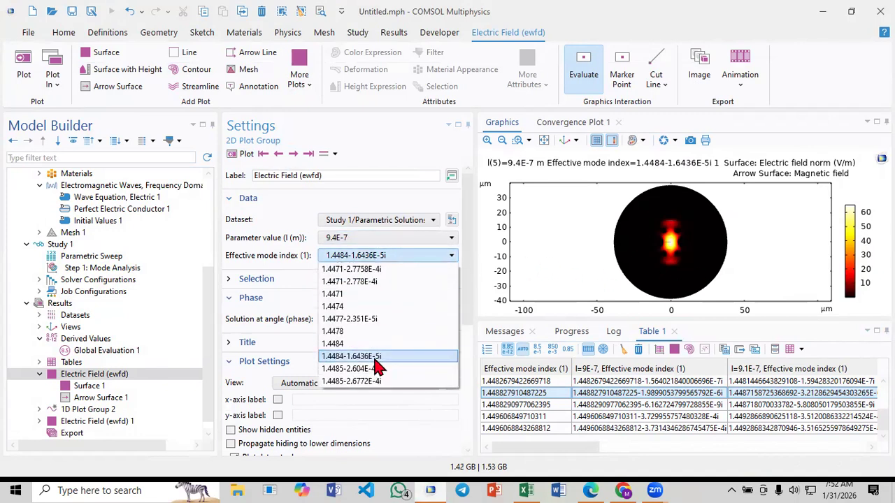
pyautogui.click(369, 254)
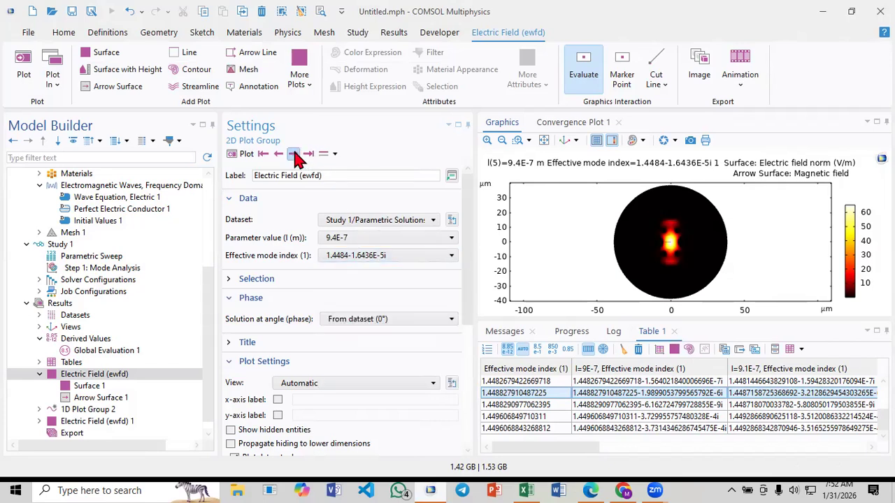
pyautogui.click(294, 153)
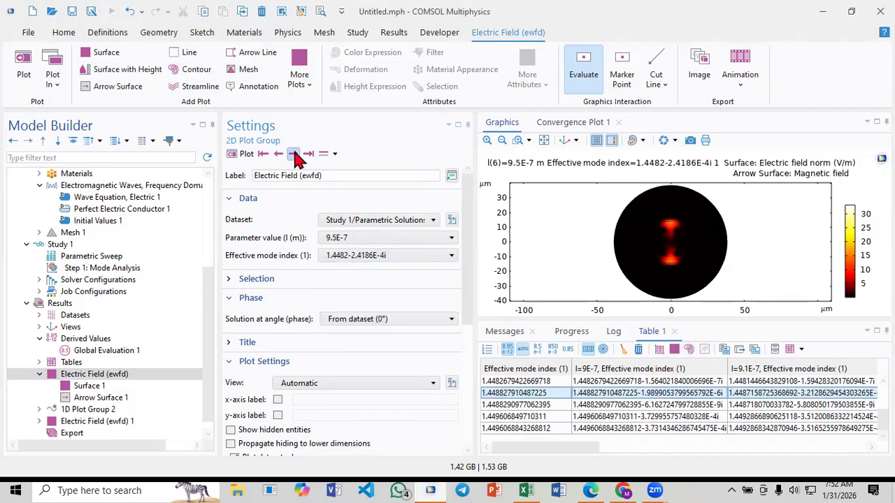
pyautogui.click(278, 155)
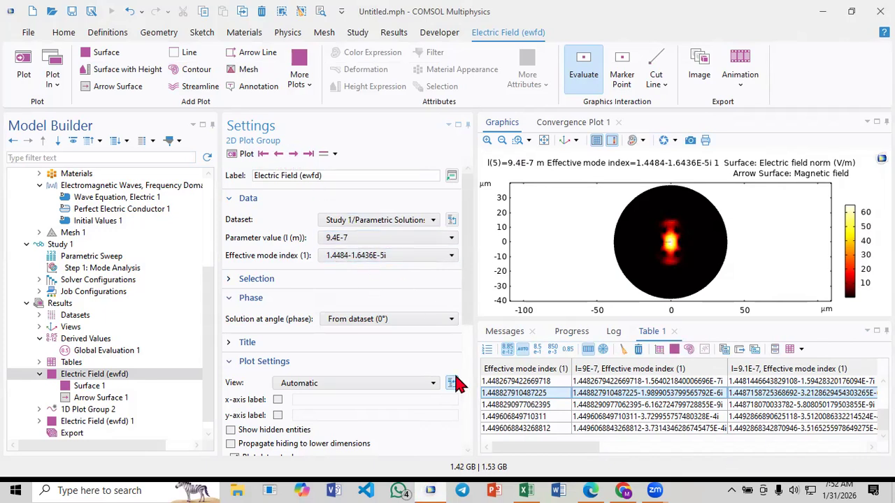
pyautogui.click(345, 257)
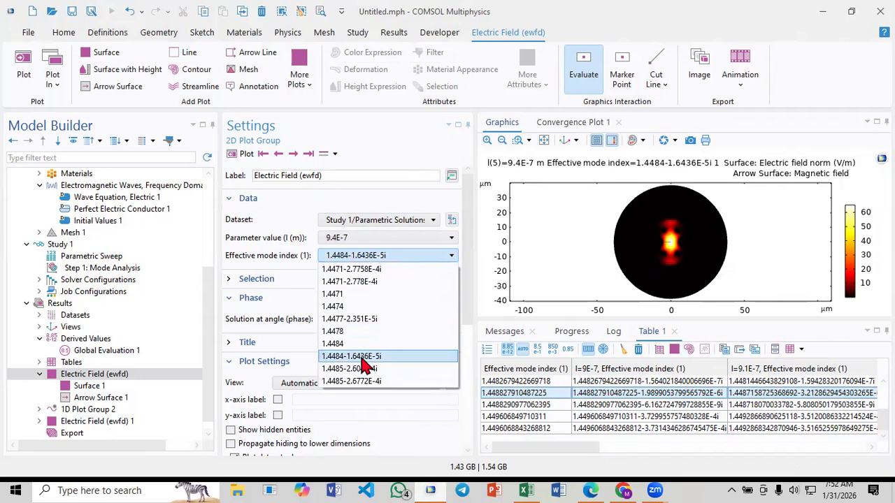
pyautogui.click(376, 257)
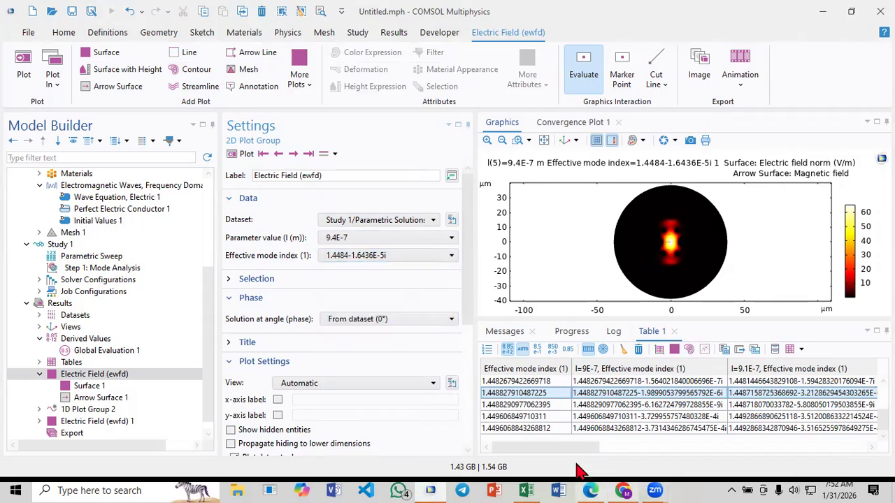
# Copy the l=9.4E-7 index 1.4483858460114112-1.643628172358573E-5i from Table 1 and paste it into Excel cell B6
pyautogui.moveTo(589, 449); pyautogui.dragTo(734, 454)
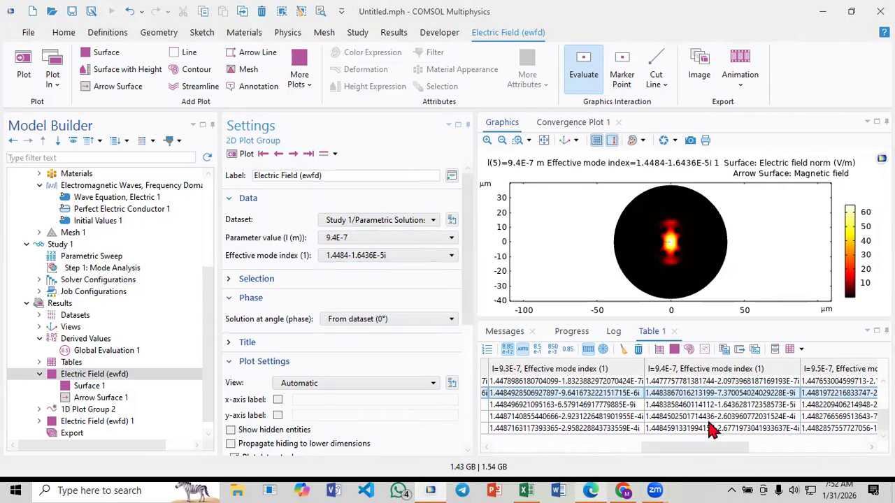
pyautogui.click(690, 405)
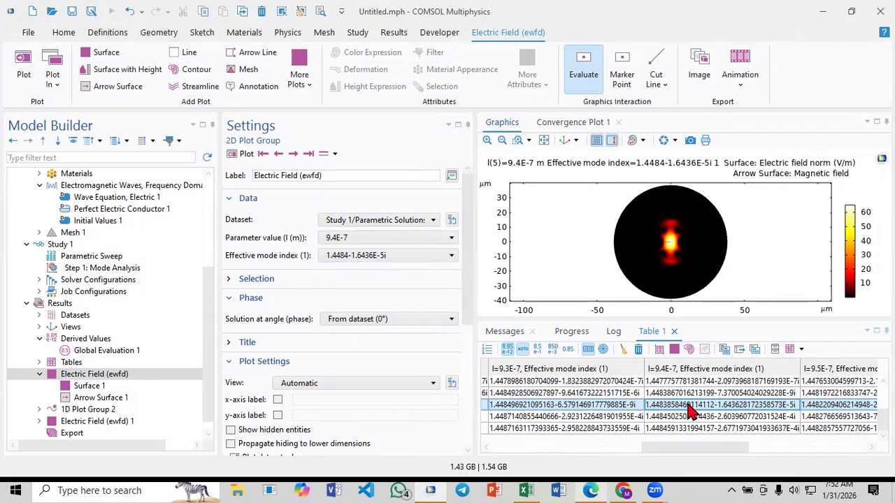
pyautogui.rightClick(691, 411)
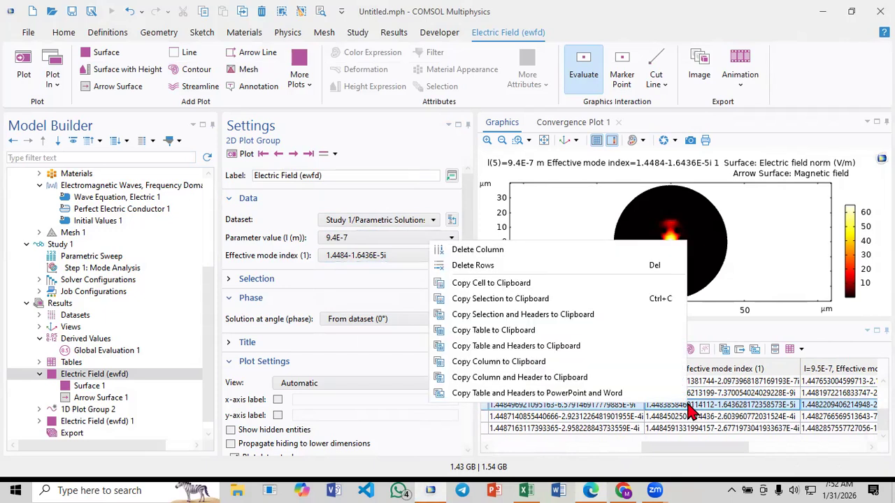
pyautogui.click(494, 283)
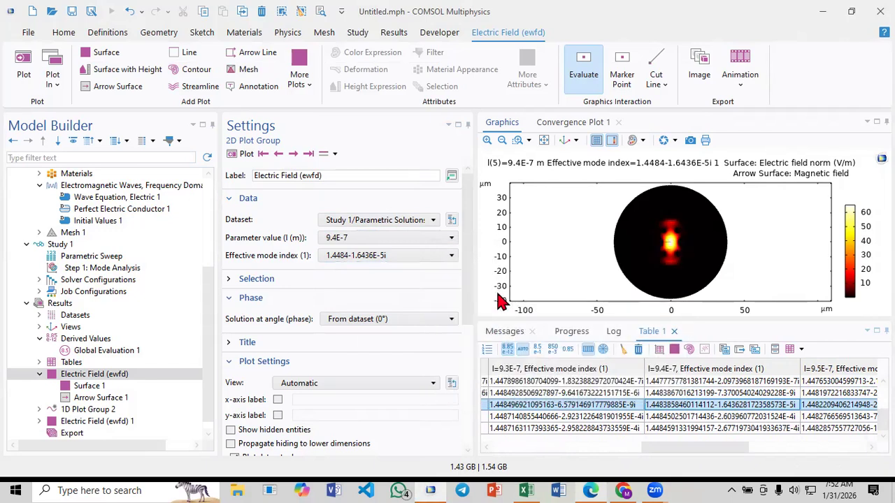
pyautogui.click(91, 214)
pyautogui.hotkey('ctrl', 'v')
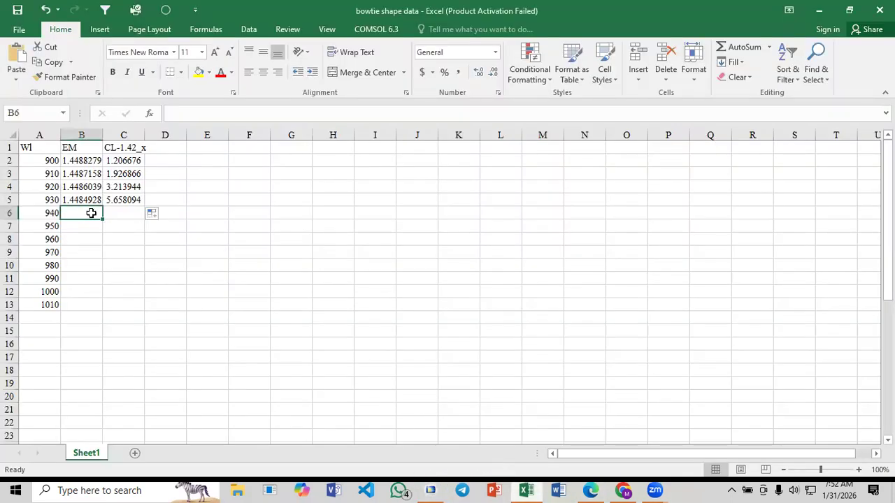
pyautogui.hotkey('ctrl', 'v')
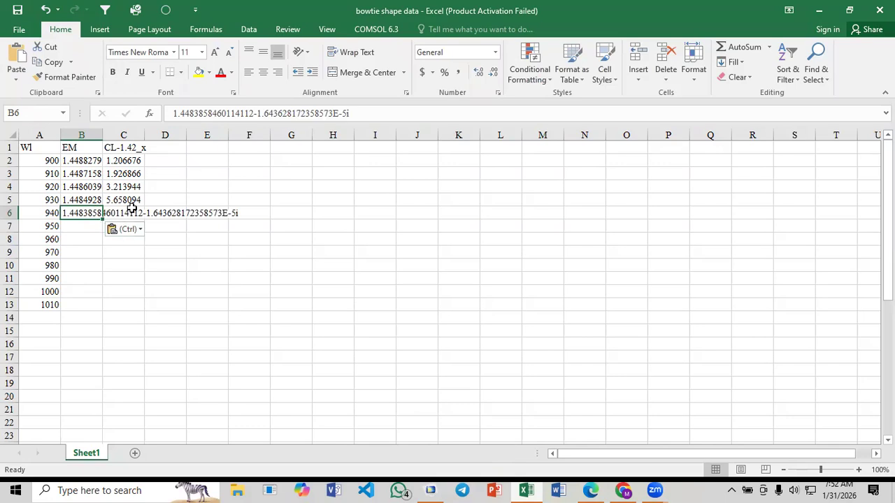
# Fill the confinement loss formula from C5 down through C12 for the 940 to 1000 wavelength rows
pyautogui.click(128, 200)
pyautogui.moveTo(142, 203); pyautogui.dragTo(140, 292)
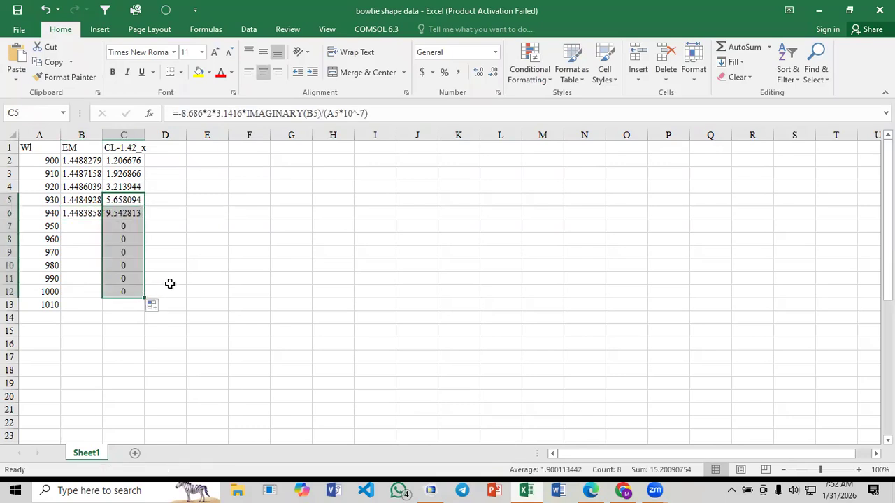
pyautogui.click(171, 238)
pyautogui.click(124, 212)
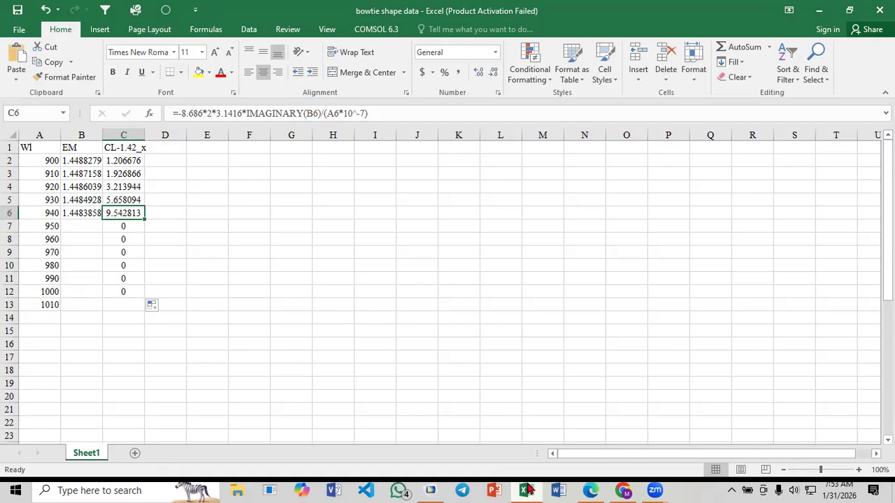
# Switch to COMSOL and advance the electric field plot to parameter value 9.5E-7
pyautogui.click(586, 491)
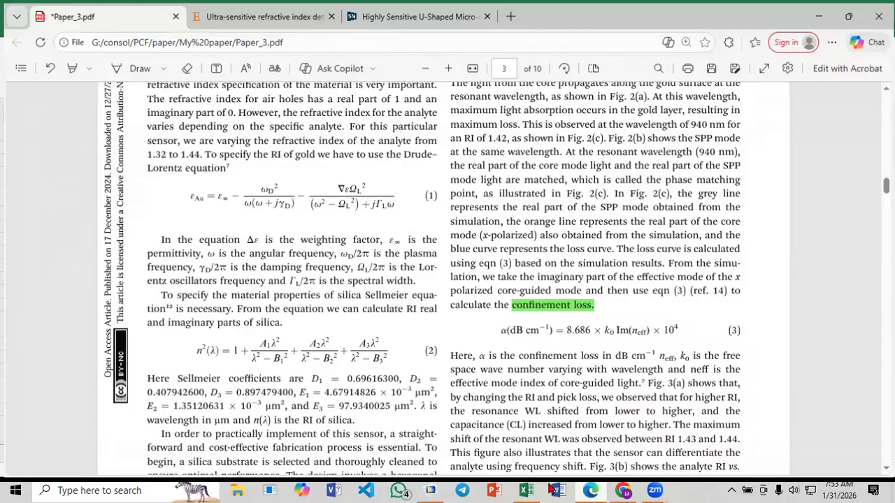
pyautogui.click(527, 491)
pyautogui.click(430, 491)
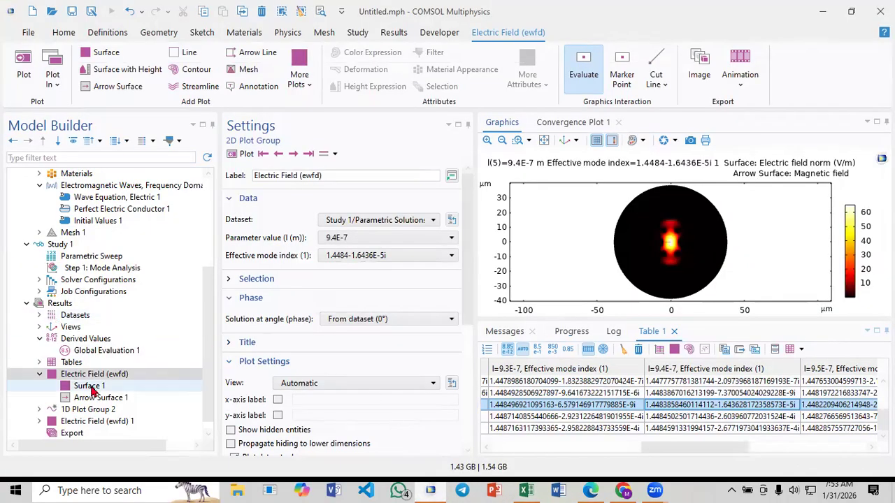
pyautogui.click(360, 239)
pyautogui.click(360, 239)
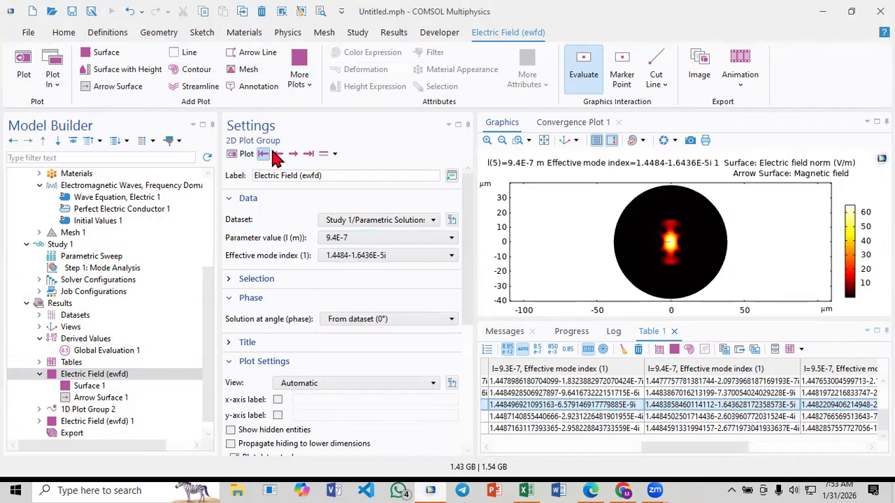
pyautogui.click(293, 153)
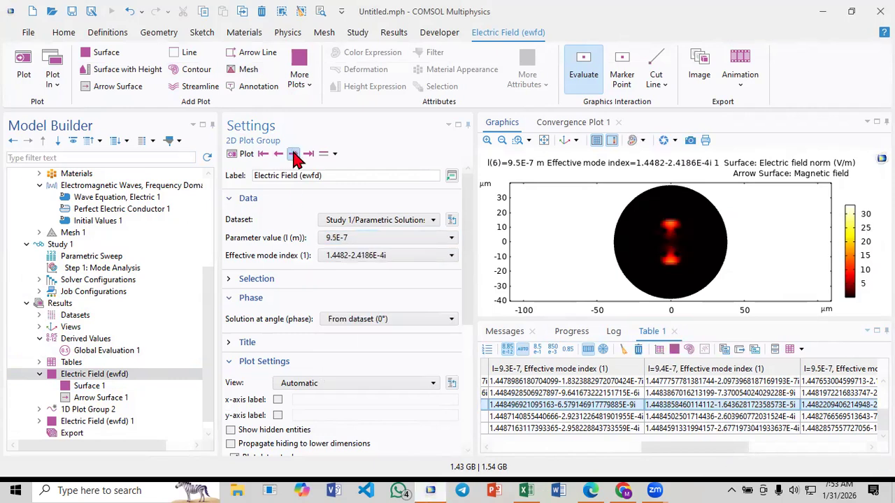
# View the 9.5E-7 electric field plots for effective mode indices 1.4483 and 1.4477
pyautogui.click(364, 256)
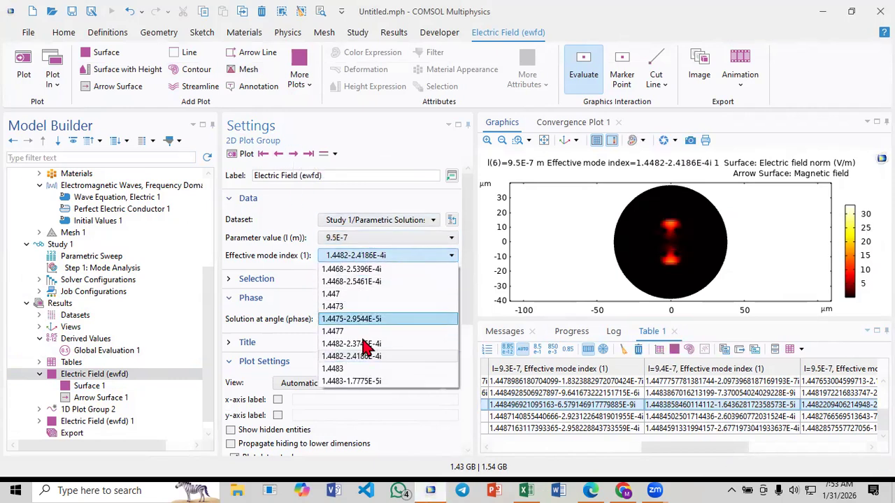
pyautogui.click(365, 368)
pyautogui.click(242, 153)
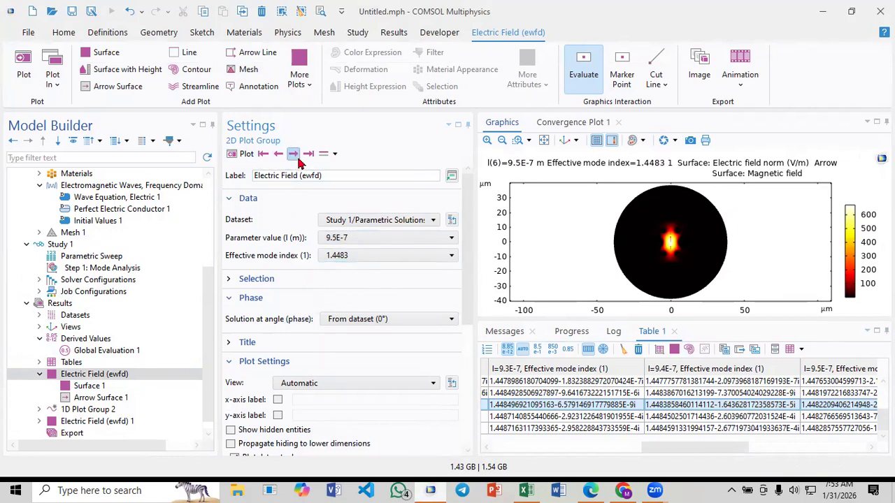
pyautogui.click(343, 253)
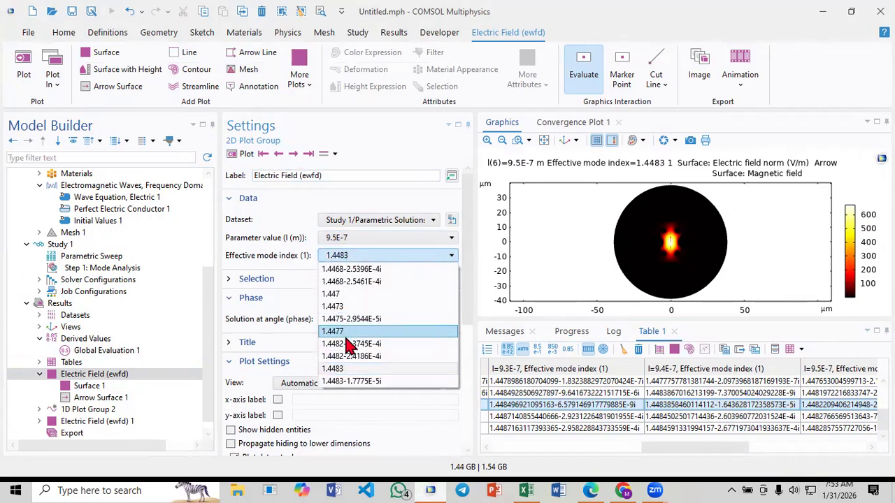
pyautogui.click(343, 342)
pyautogui.click(247, 153)
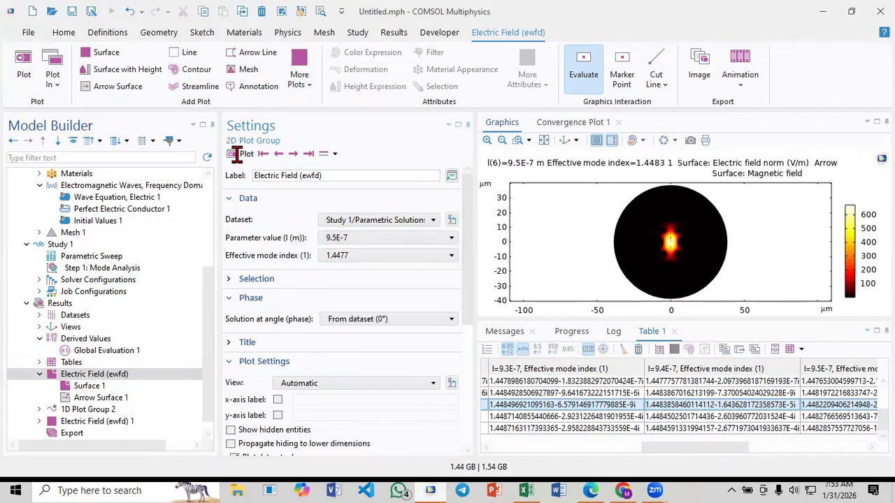
# Step through the remaining 9.5E-7 modes to the field plot for 1.4483-1.7775E-5i and check its index list
pyautogui.click(293, 157)
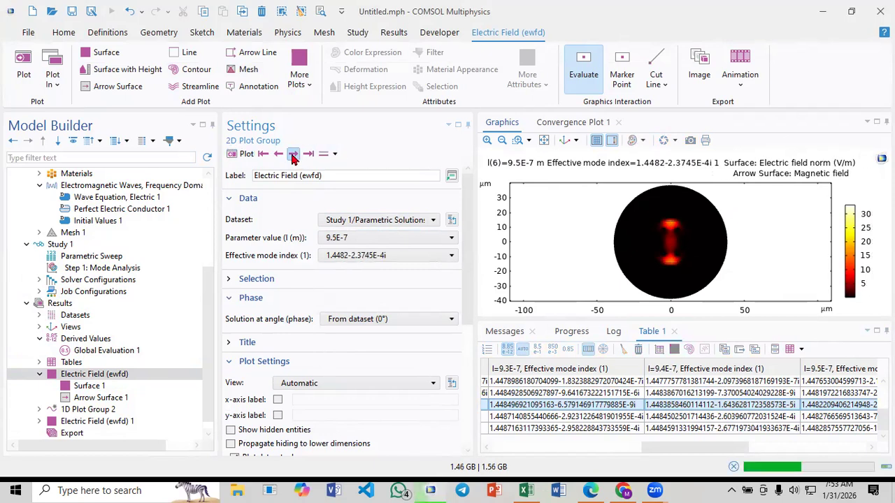
pyautogui.click(293, 156)
pyautogui.click(293, 156)
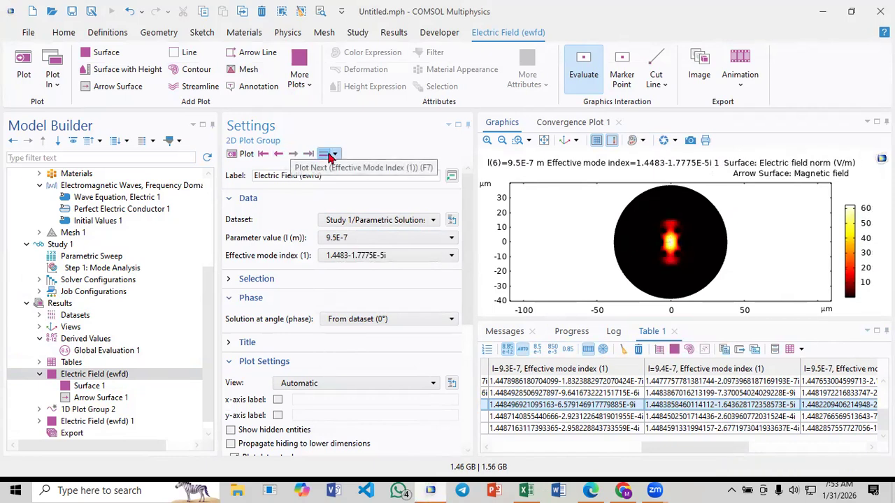
pyautogui.click(351, 253)
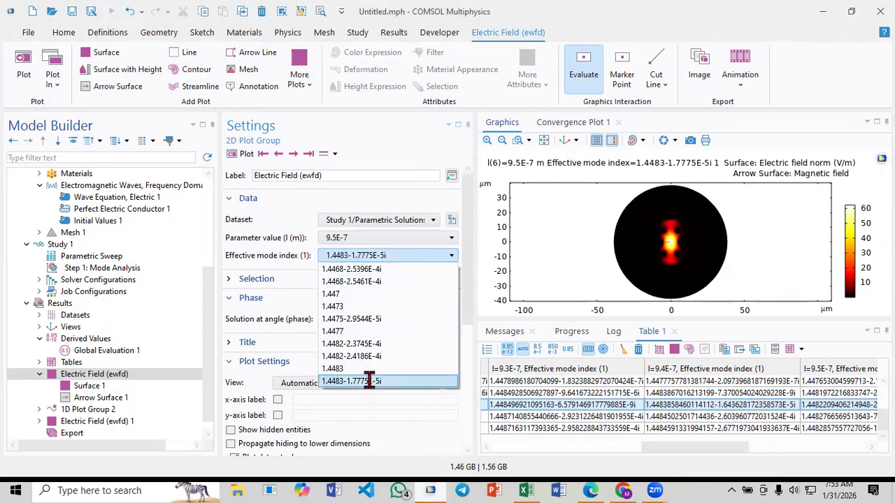
pyautogui.click(358, 254)
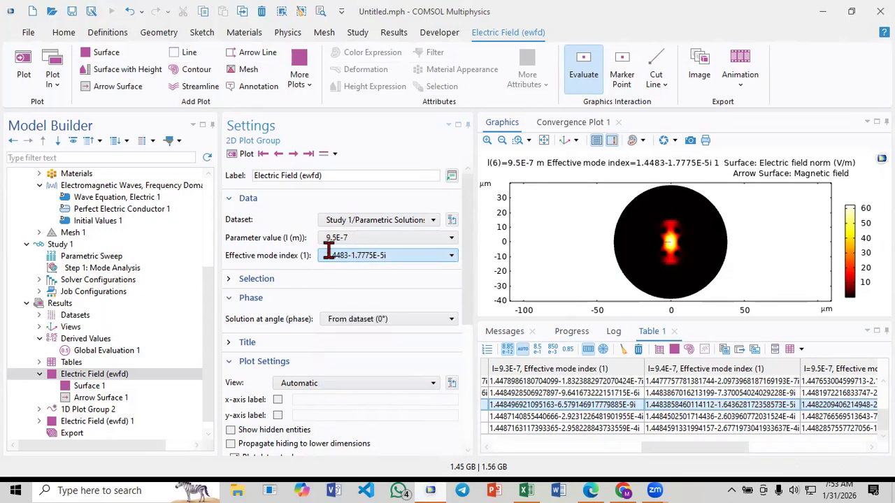
# Step the field plot from 9.6E-7 through 1E-6 and check the effective mode index list for 1E-6
pyautogui.click(294, 155)
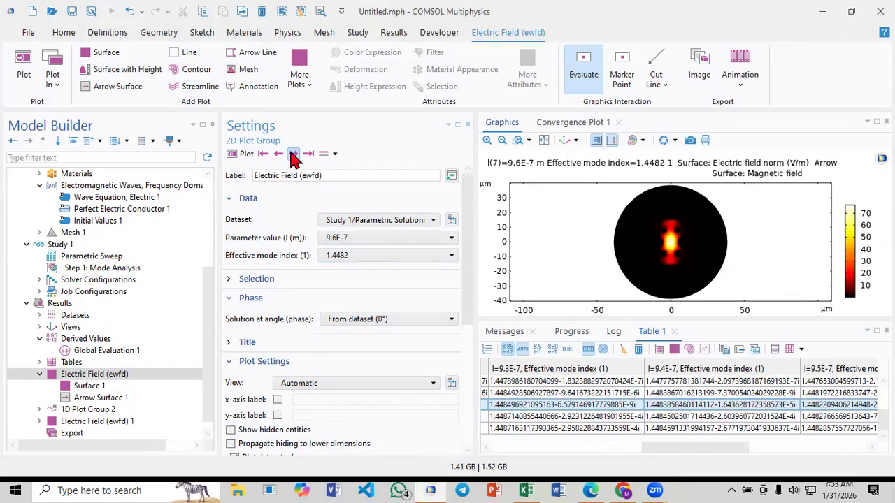
pyautogui.click(293, 156)
pyautogui.click(293, 155)
pyautogui.click(294, 155)
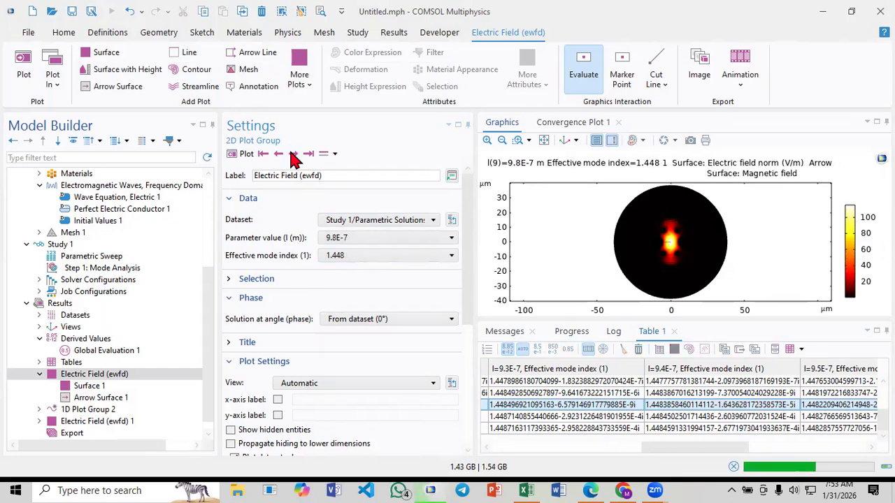
pyautogui.click(294, 155)
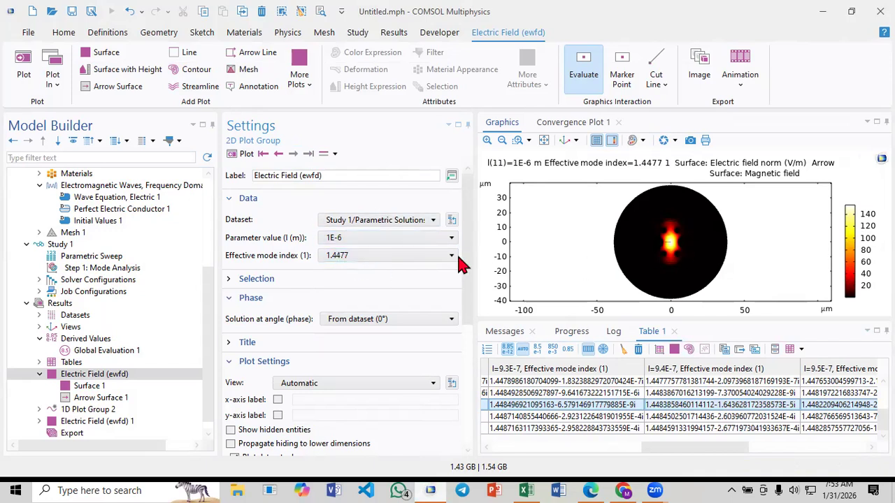
pyautogui.click(349, 255)
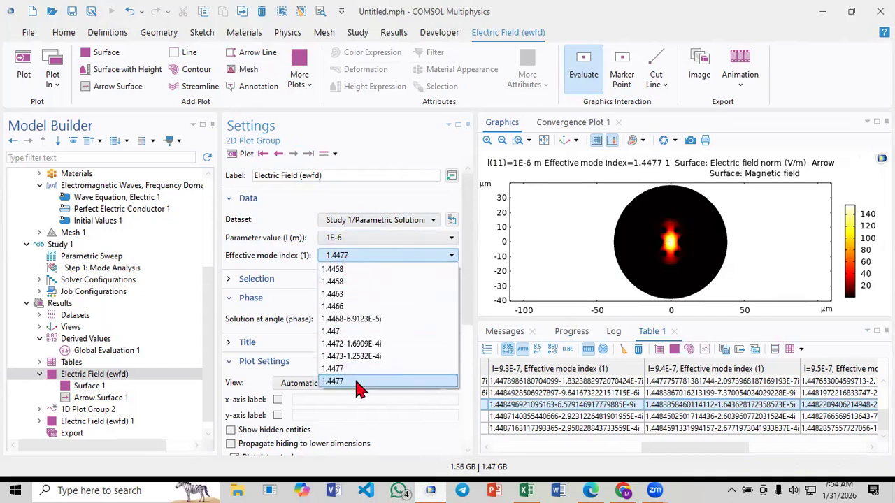
pyautogui.click(370, 257)
# Copy the last row of Table 1 with its headers and paste it into the Excel sheet at E6
pyautogui.click(692, 418)
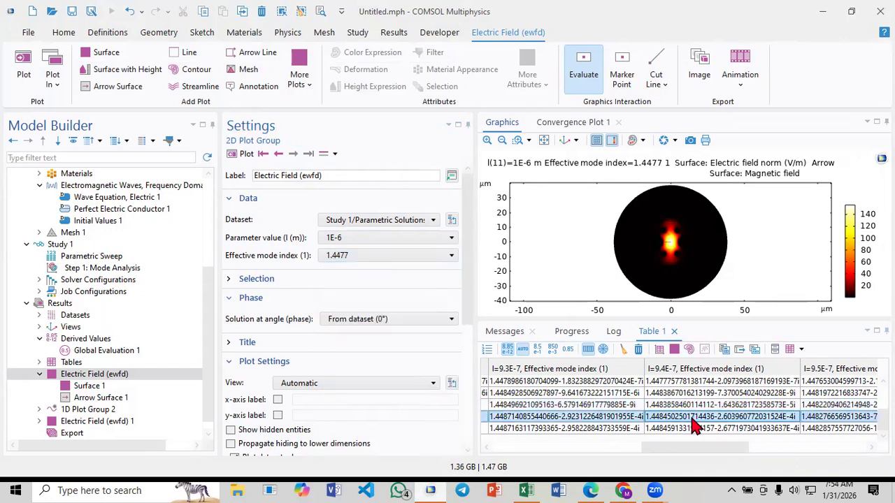
pyautogui.click(692, 429)
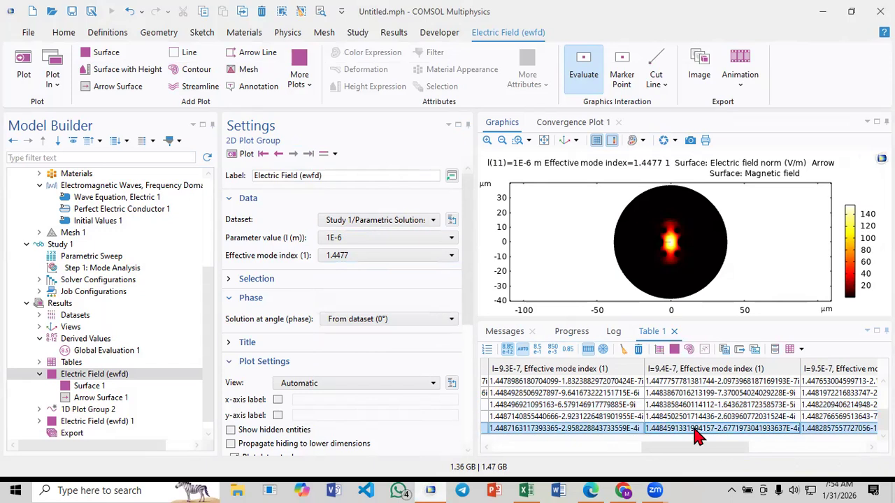
pyautogui.rightClick(671, 431)
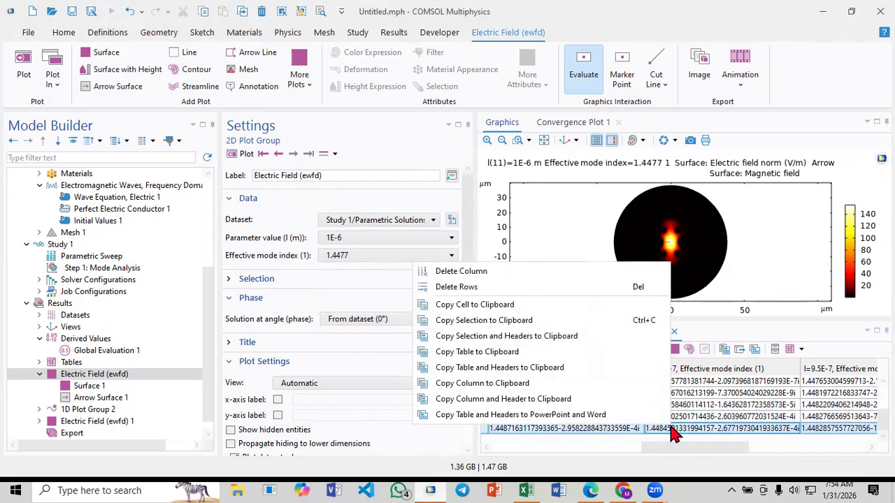
pyautogui.click(532, 336)
pyautogui.click(526, 490)
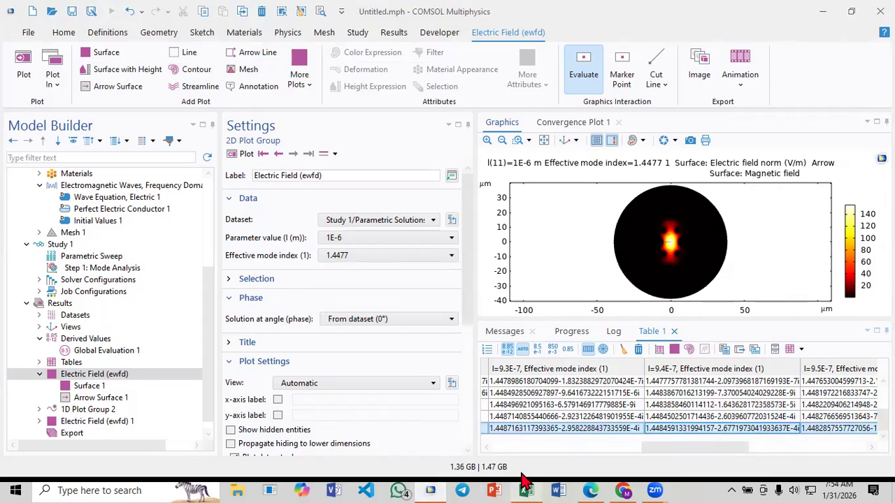
pyautogui.click(219, 209)
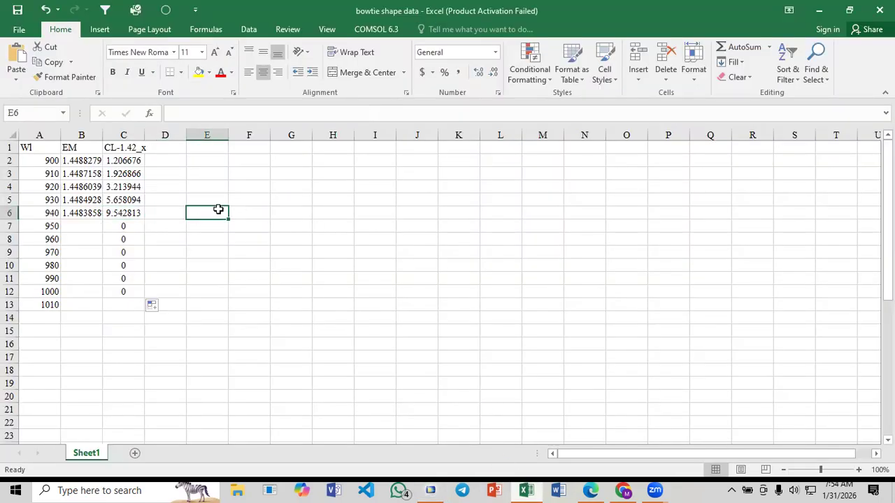
pyautogui.hotkey('ctrl', 'v')
pyautogui.click(293, 288)
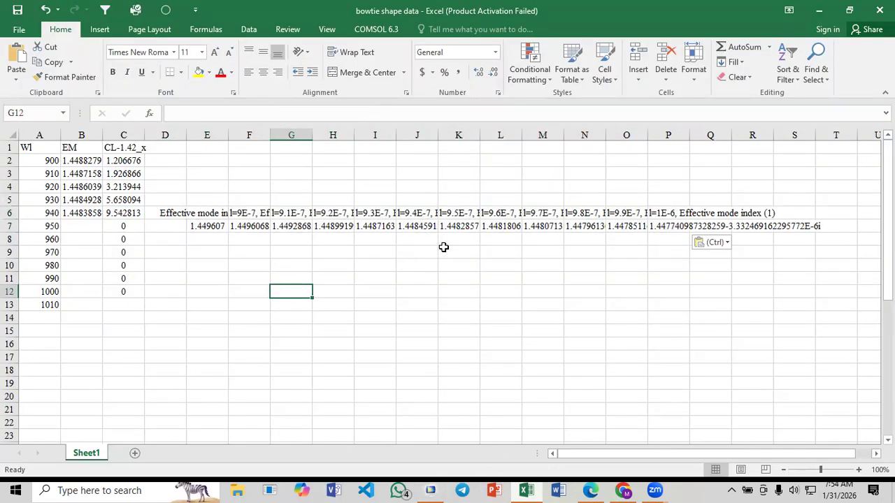
# Copy the l=9.5E-7 to 1E-6 indices in K7:P7 and paste them transposed into column B from B7
pyautogui.moveTo(453, 225); pyautogui.dragTo(668, 225)
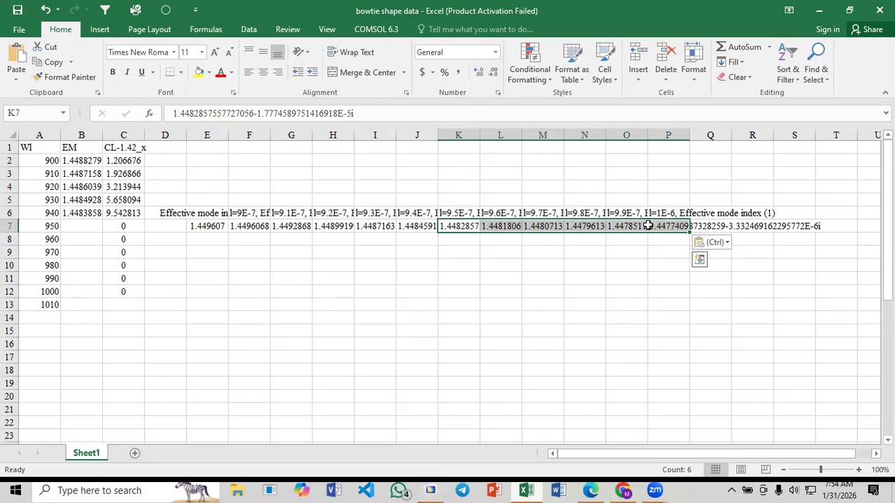
pyautogui.hotkey('ctrl', 'c')
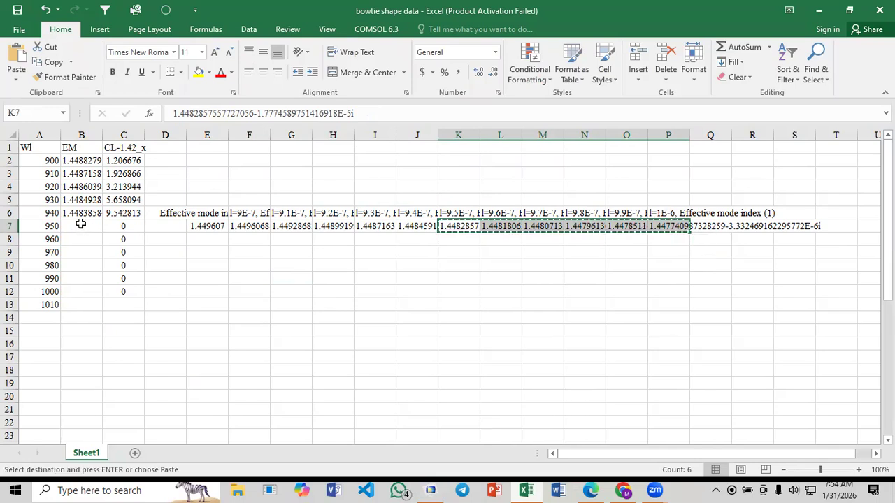
pyautogui.click(81, 224)
pyautogui.rightClick(81, 224)
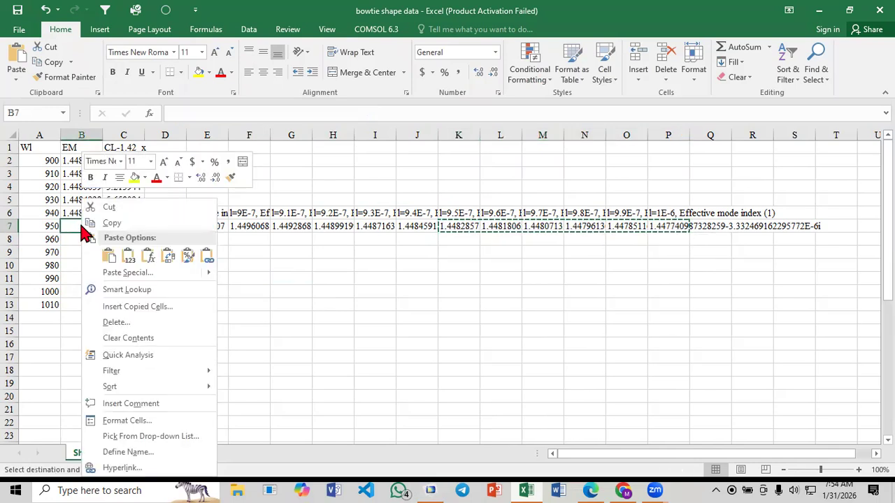
pyautogui.click(132, 272)
pyautogui.click(144, 333)
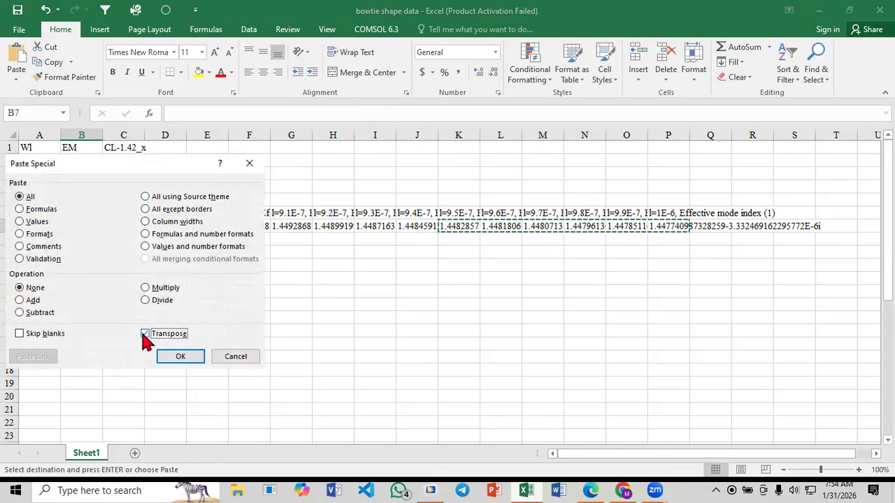
pyautogui.click(169, 359)
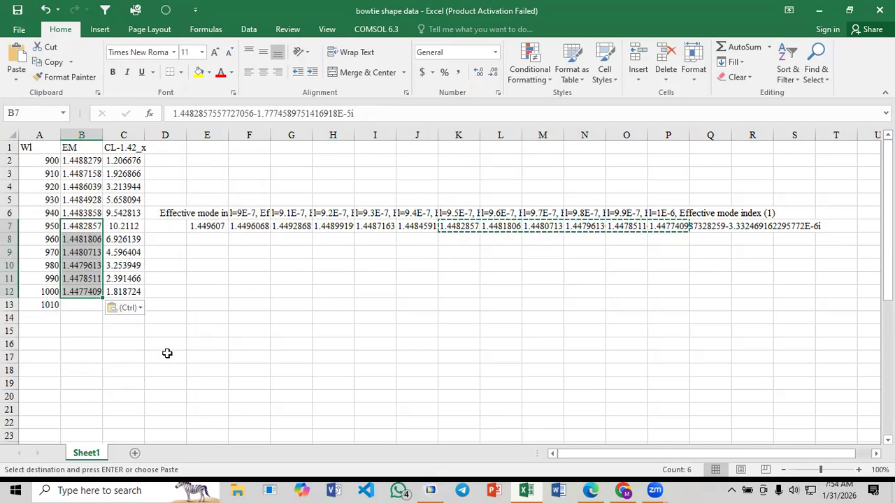
# End the copy mode and clear the pasted COMSOL header and index rows beside the data table
pyautogui.click(165, 305)
pyautogui.press('Escape')
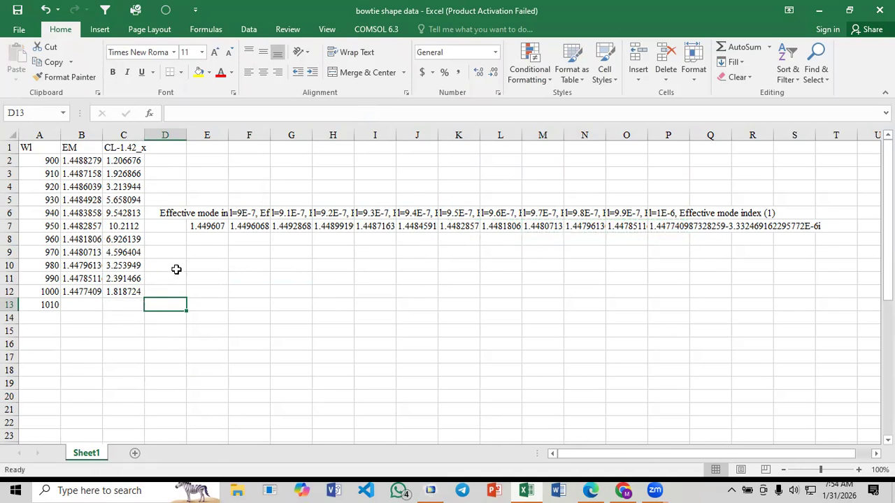
pyautogui.click(231, 262)
pyautogui.moveTo(193, 188); pyautogui.dragTo(762, 248)
pyautogui.press('Delete')
pyautogui.click(249, 291)
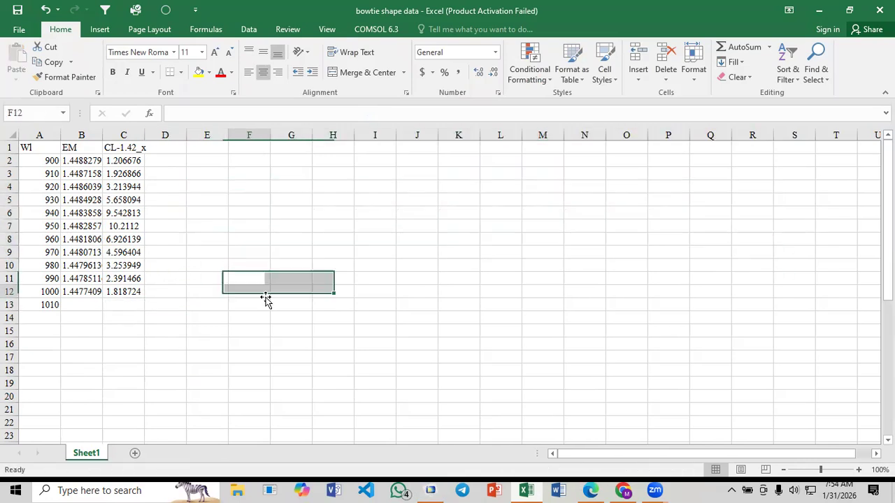
# Insert a smooth-line scatter chart without markers from the Wl and CL-1.42_x columns and select its title
pyautogui.click(47, 136)
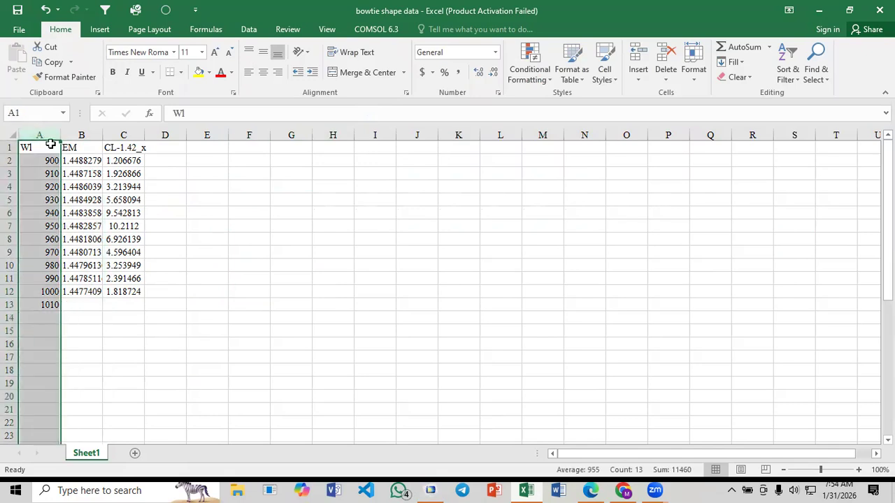
pyautogui.keyDown('ctrl'); pyautogui.click(127, 135); pyautogui.keyUp('ctrl')
pyautogui.click(99, 30)
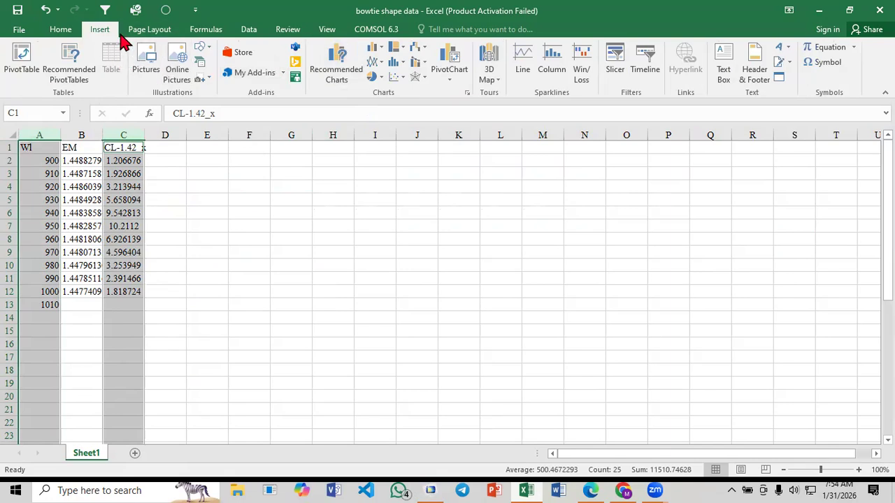
pyautogui.click(392, 77)
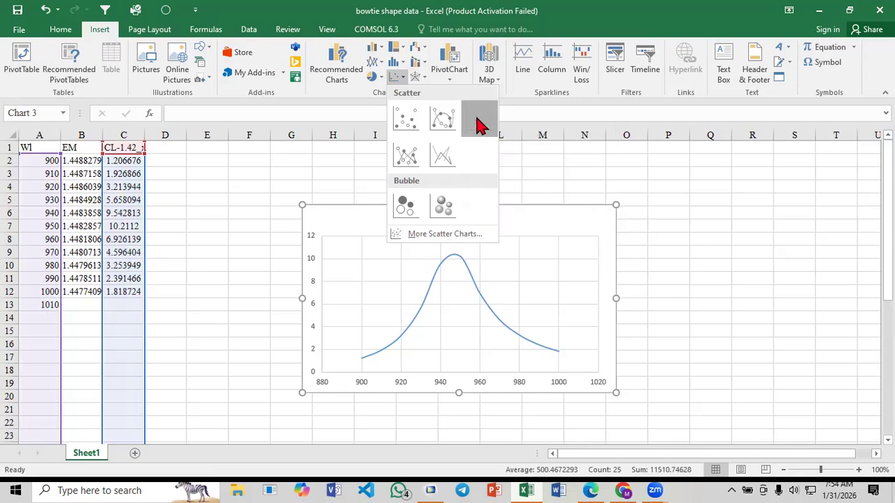
pyautogui.click(477, 122)
pyautogui.click(465, 219)
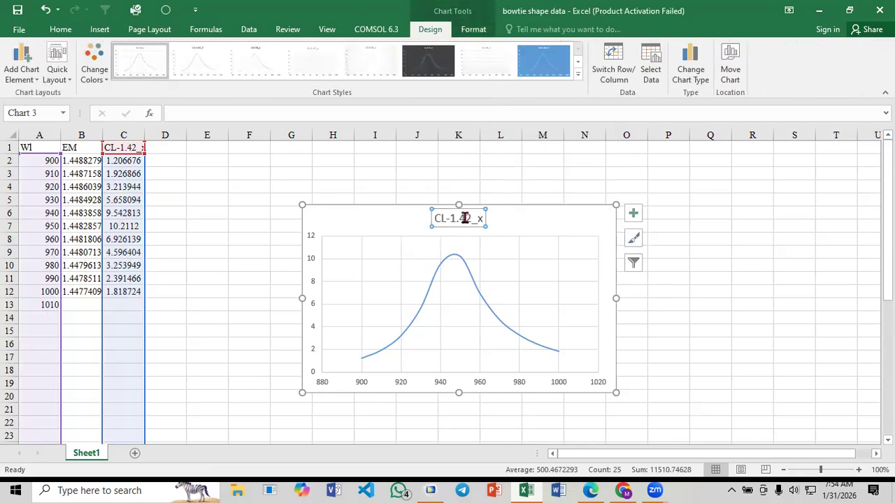
# Delete the CL-1.42_x title from the confinement loss chart
pyautogui.press('Delete')
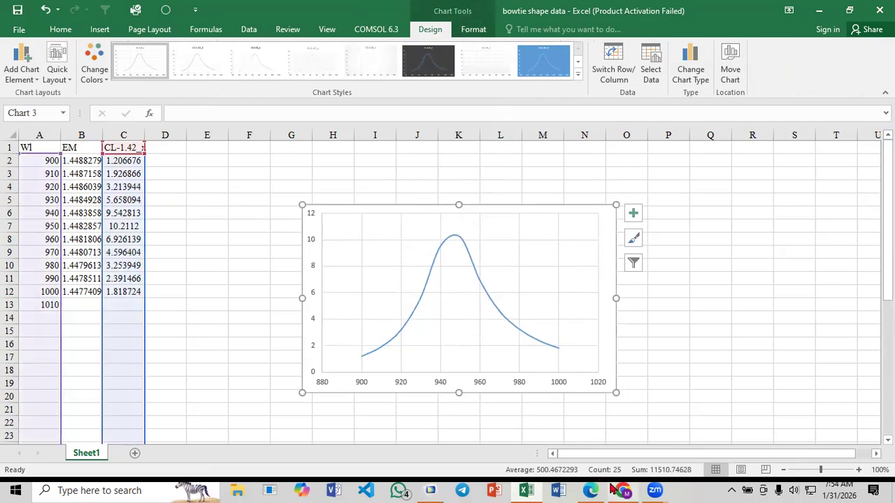
# Switch to Paper_3.pdf in Edge, examine the loss curve in Fig. 2(c), and compare it with the Excel loss value at 950 nm
pyautogui.hotkey('alt', 'Tab')
pyautogui.scroll(10, 430, 279)
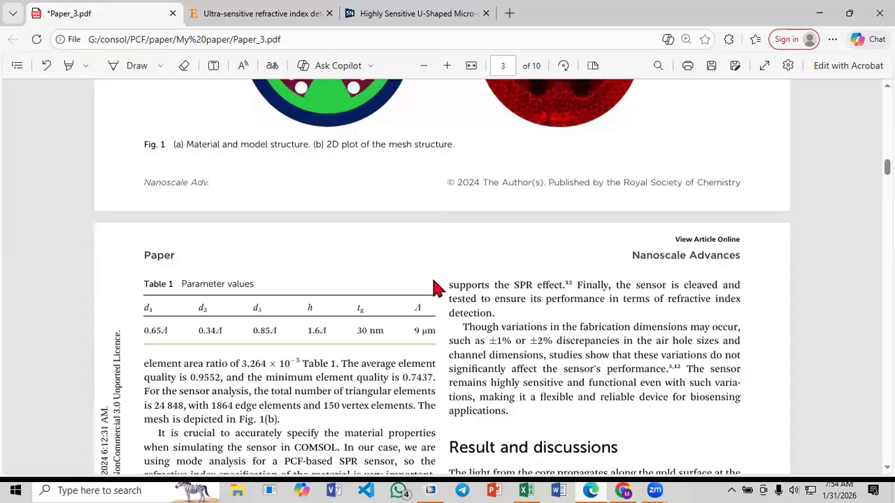
pyautogui.scroll(-7, 432, 277)
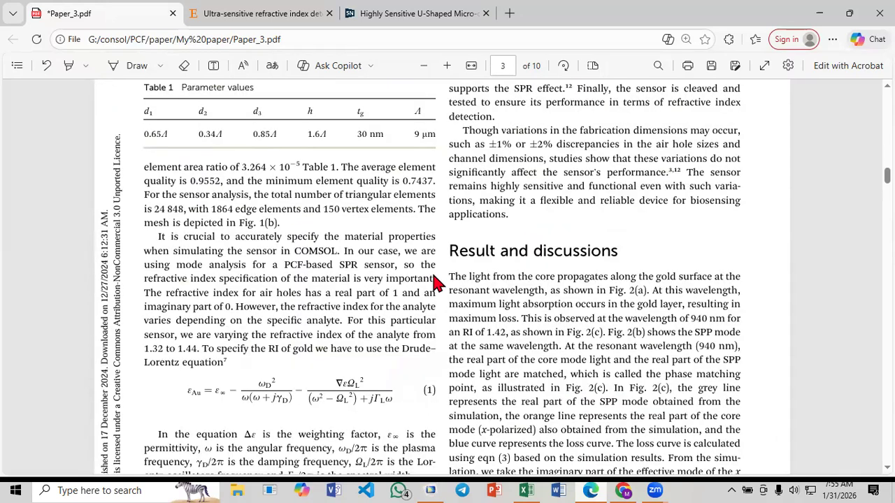
pyautogui.scroll(-8, 395, 245)
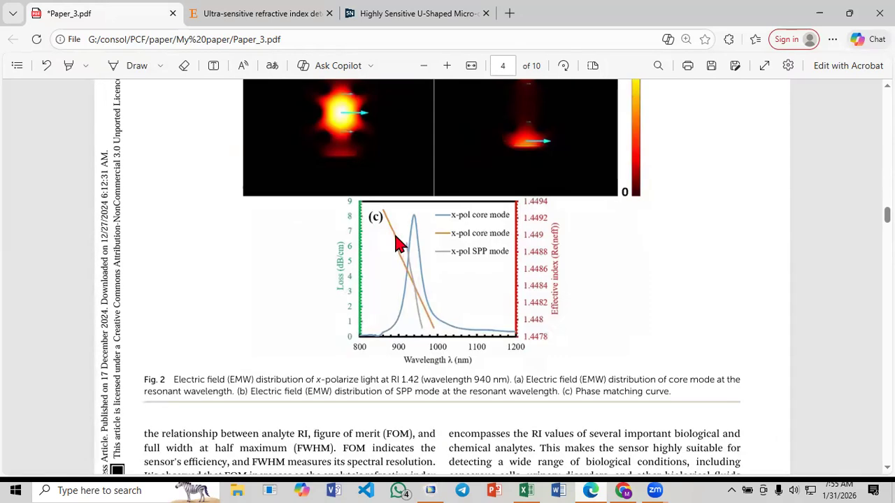
pyautogui.keyDown('ctrl'); pyautogui.scroll(3, 413, 238); pyautogui.keyUp('ctrl')
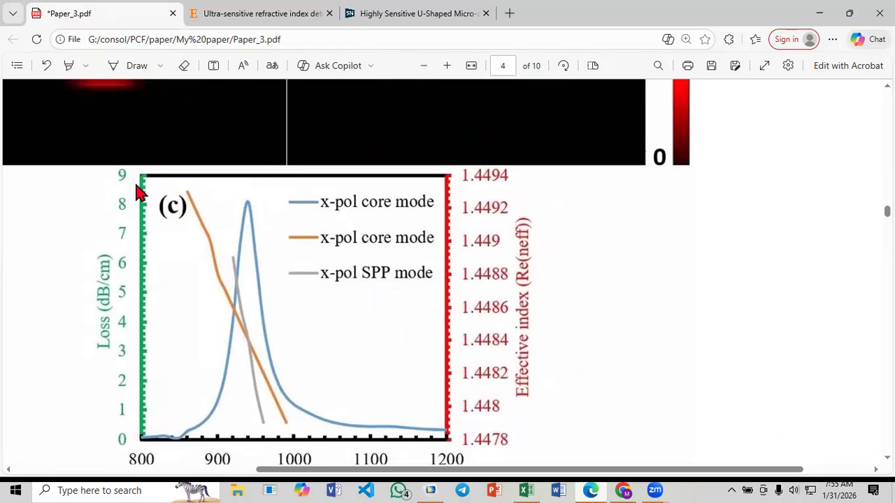
pyautogui.click(526, 490)
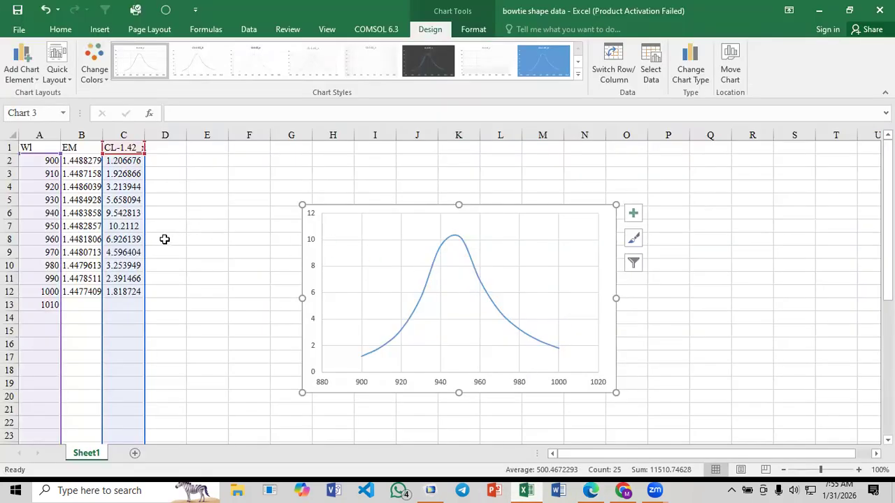
pyautogui.click(133, 225)
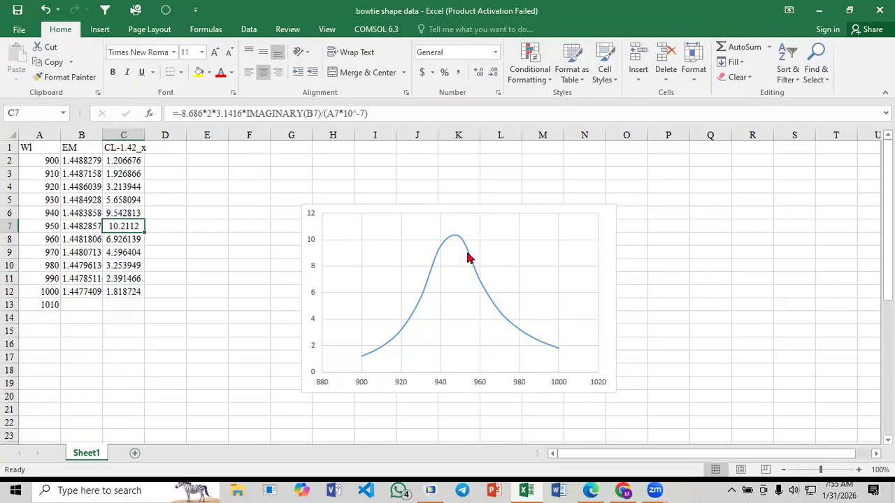
# Return to Paper_3.pdf in Edge and review the confinement loss equation (3) and the sensor structure in Fig. 1
pyautogui.click(591, 490)
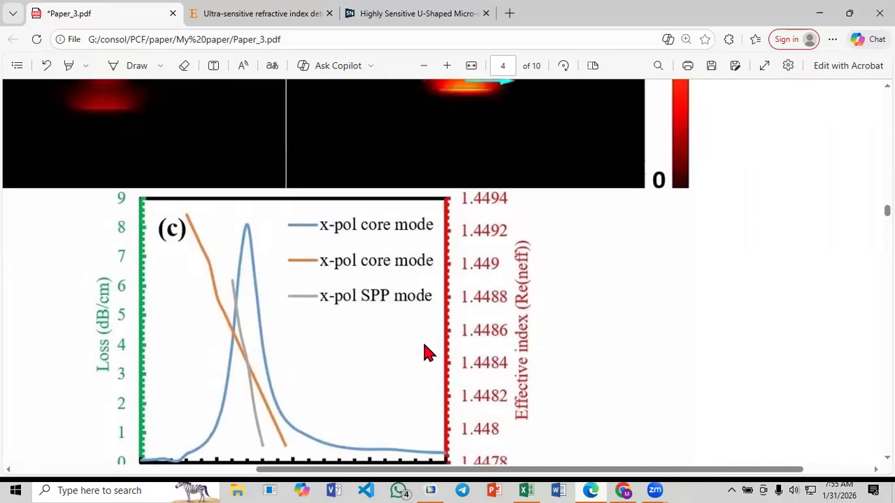
pyautogui.scroll(3, 427, 353)
pyautogui.scroll(8, 428, 353)
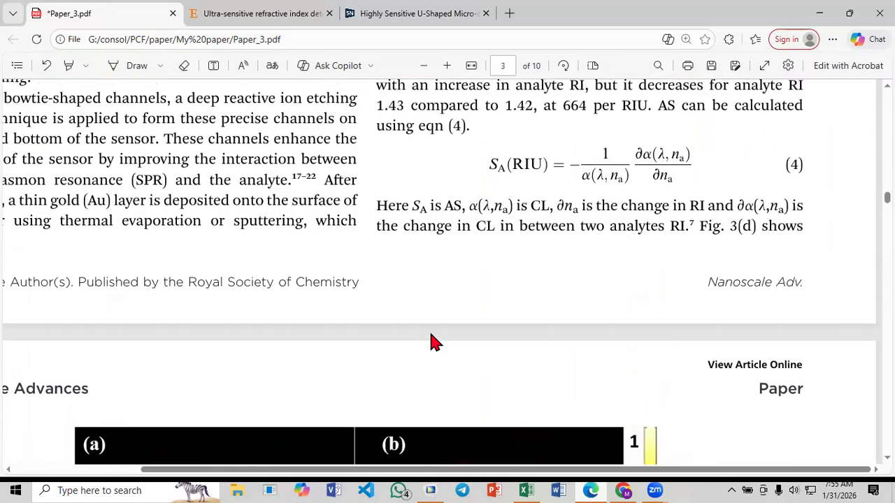
pyautogui.keyDown('ctrl'); pyautogui.scroll(-2, 431, 328); pyautogui.keyUp('ctrl')
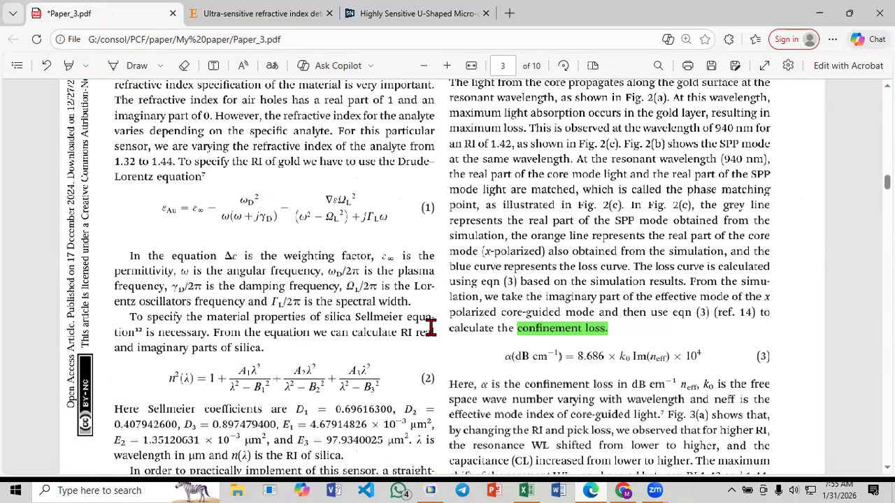
pyautogui.scroll(3, 430, 328)
pyautogui.scroll(5, 385, 334)
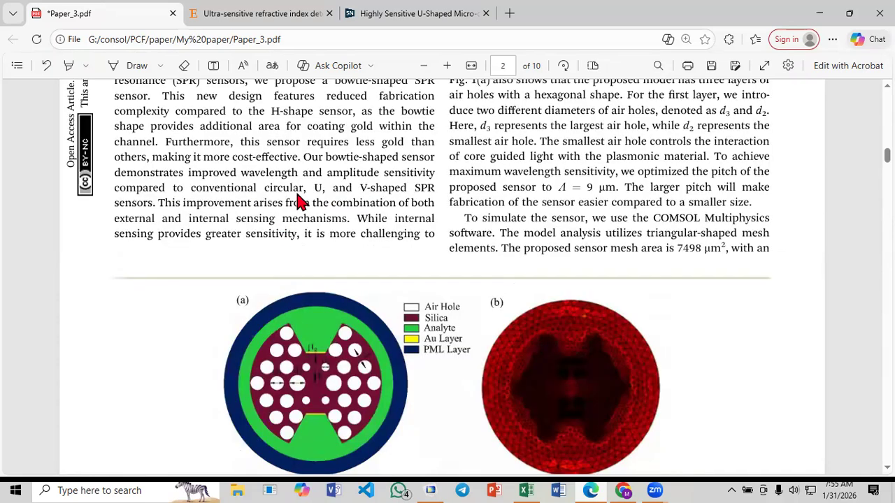
pyautogui.scroll(-2, 295, 206)
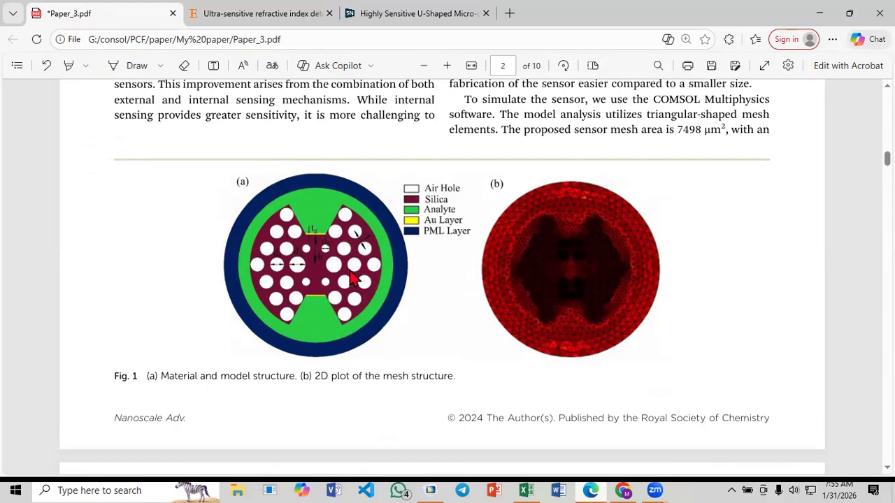
# Review the paper's confinement loss equation (3) and the phase matching curve in Fig. 2(c)
pyautogui.scroll(-10, 351, 274)
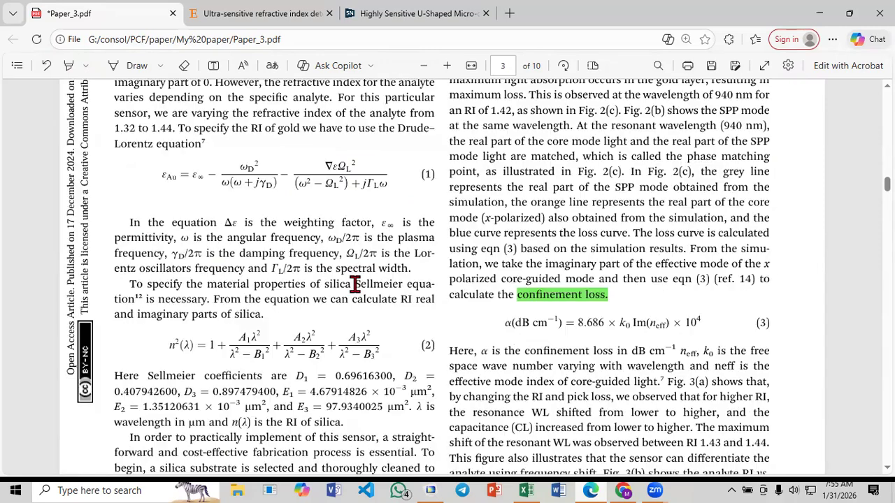
pyautogui.scroll(-10, 356, 285)
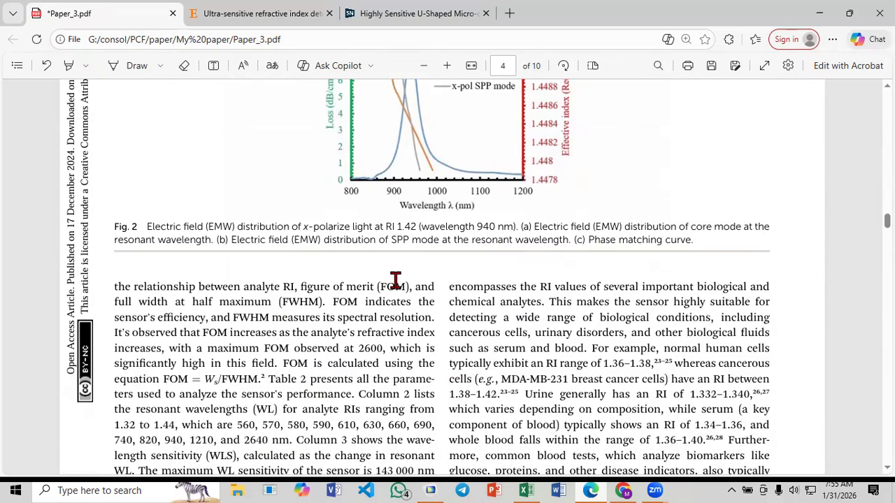
pyautogui.scroll(2, 395, 280)
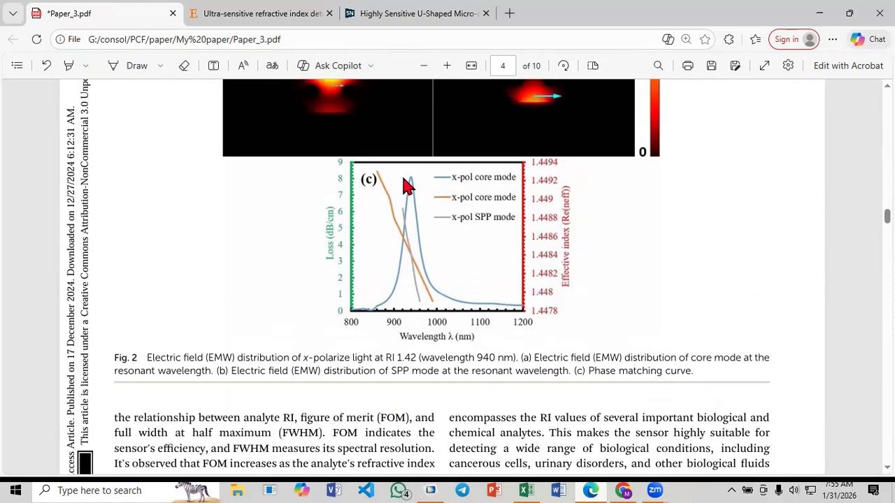
# Switch to COMSOL Multiphysics, delete the Table 1 evaluation results, and enlarge the field plot area
pyautogui.click(440, 490)
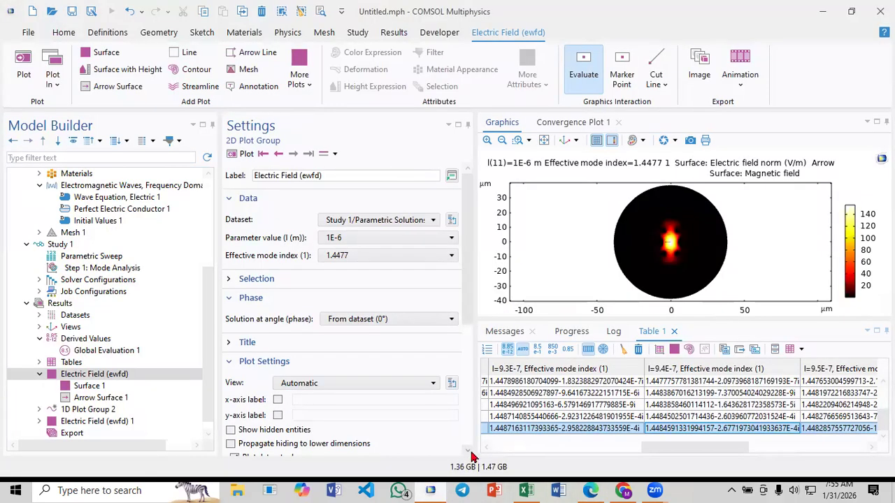
pyautogui.click(638, 355)
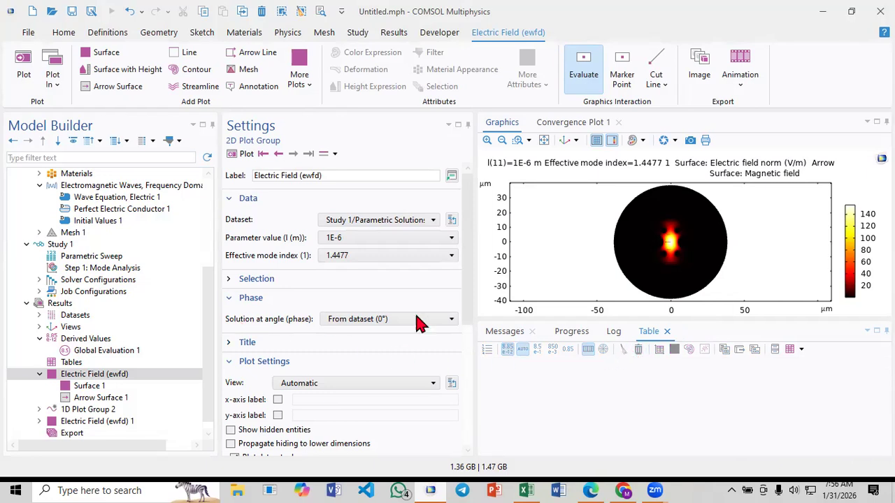
pyautogui.moveTo(608, 319); pyautogui.dragTo(609, 387)
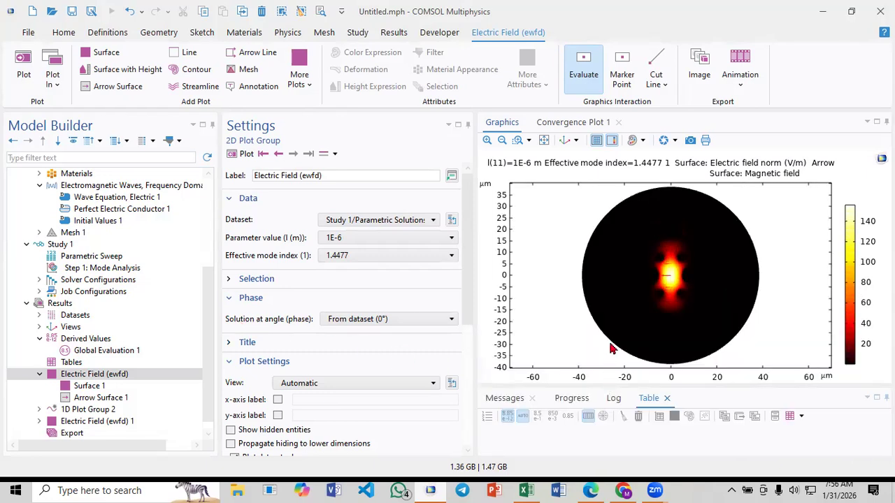
# Examine the Parameters Geometry values and the radius settings of Circle 6 and Circle 7 in Geometry 1
pyautogui.scroll(5, 112, 300)
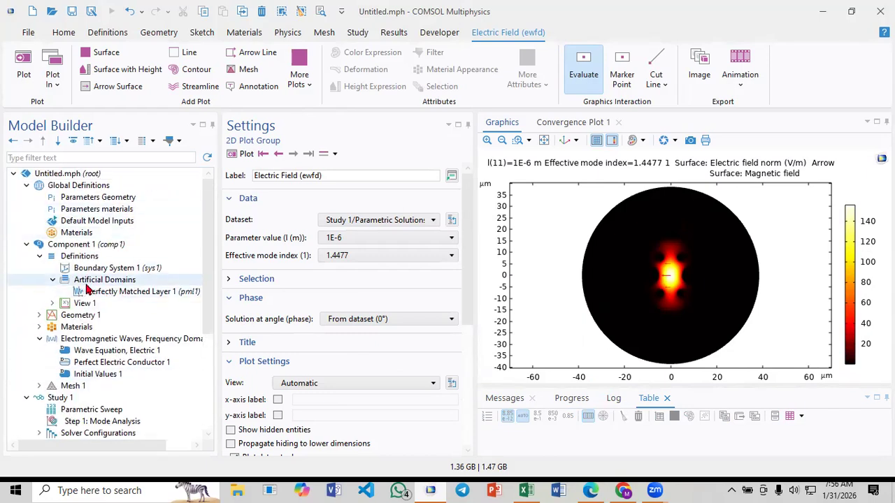
pyautogui.click(89, 200)
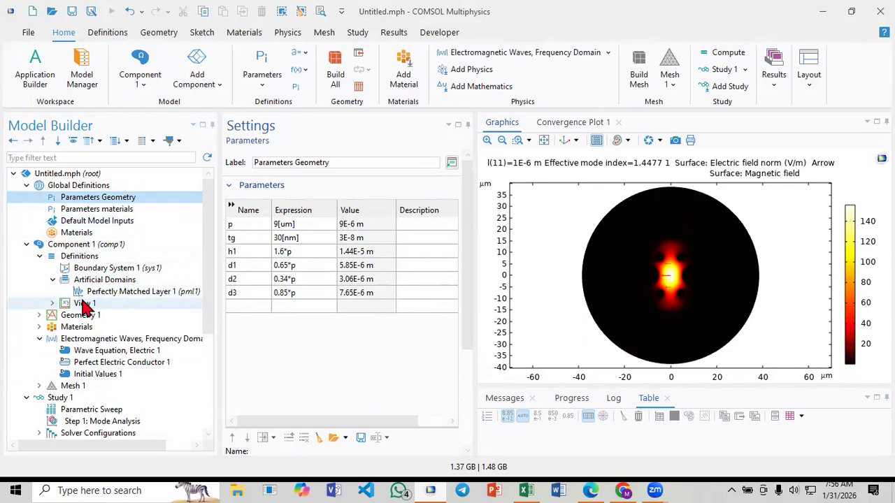
pyautogui.click(39, 315)
pyautogui.scroll(-8, 80, 336)
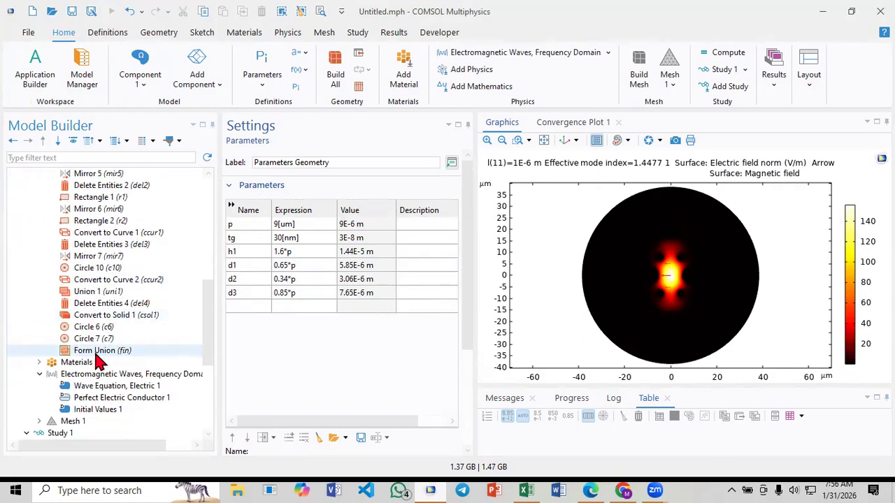
pyautogui.click(136, 327)
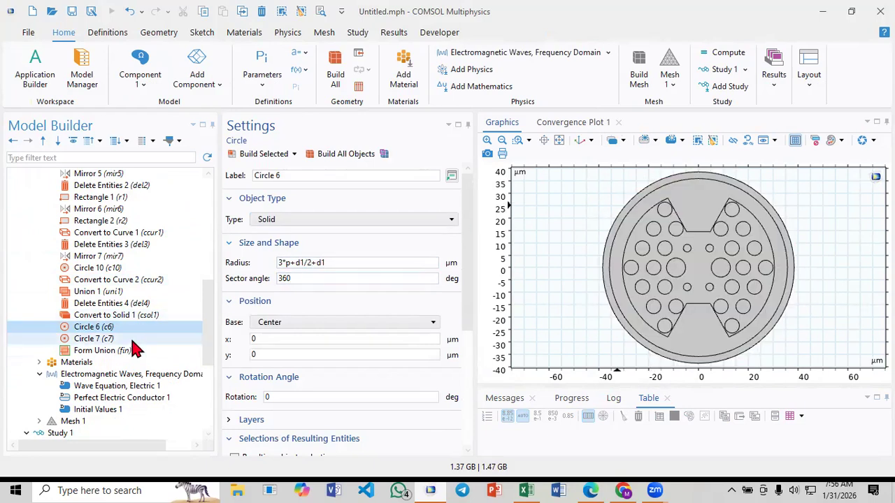
pyautogui.click(129, 340)
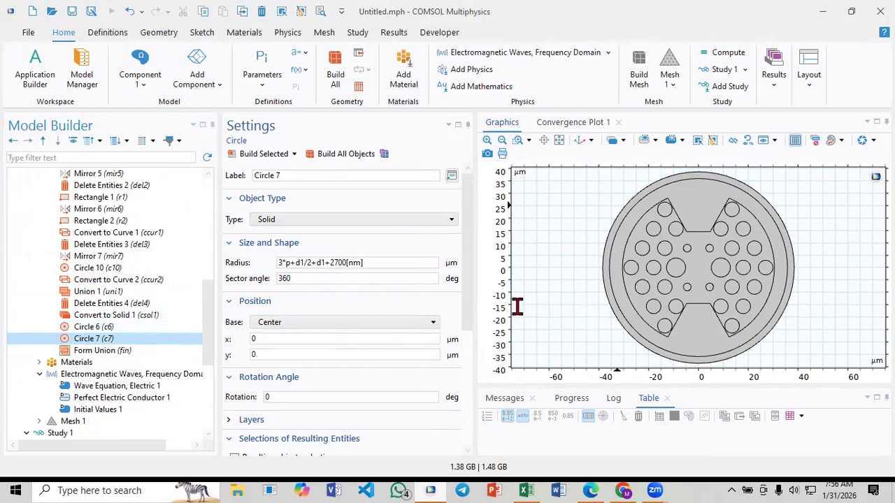
# Inspect the Au material's domain selection and refractive index settings, and open the Parameters materials list
pyautogui.scroll(-6, 96, 320)
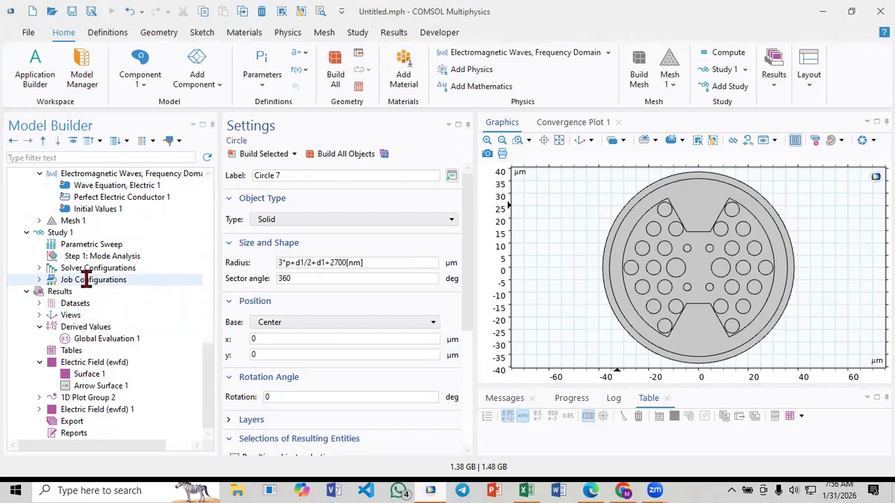
pyautogui.scroll(2, 88, 279)
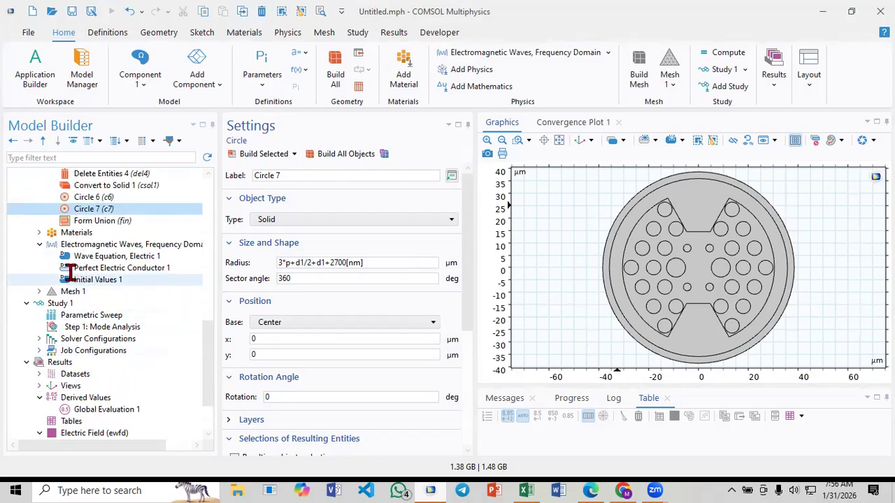
pyautogui.click(41, 232)
pyautogui.click(82, 270)
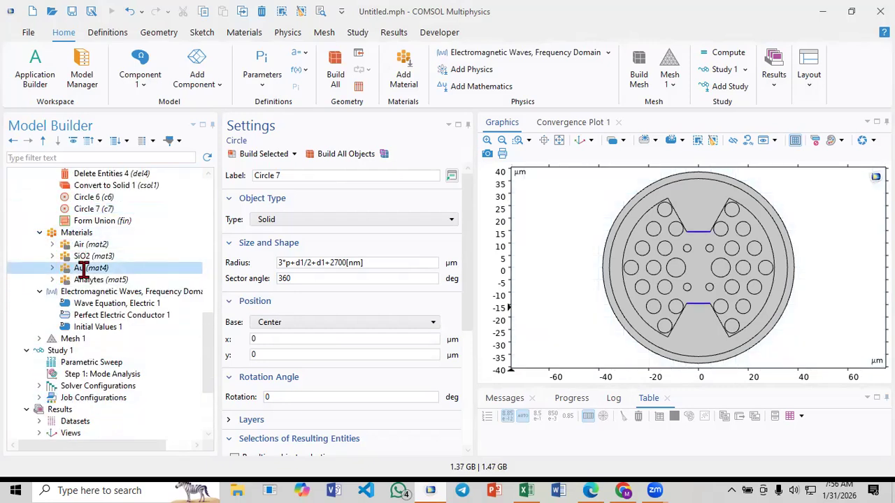
pyautogui.scroll(12, 88, 267)
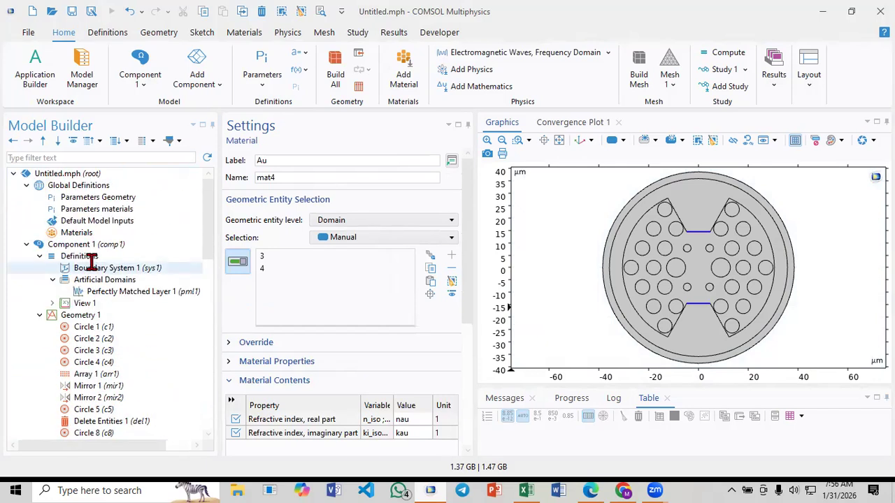
pyautogui.click(101, 199)
pyautogui.click(106, 209)
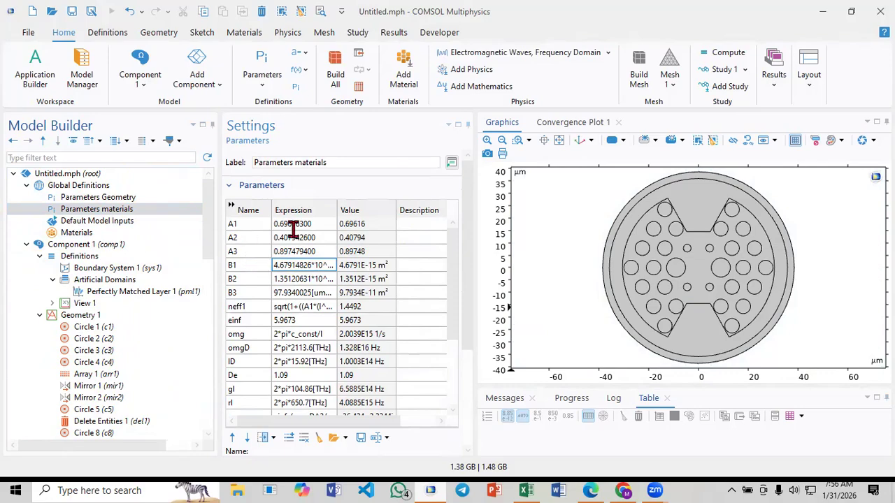
# Switch to Paper_3.pdf in Edge and read the Sellmeier coefficients given for silica below equation (2)
pyautogui.click(587, 487)
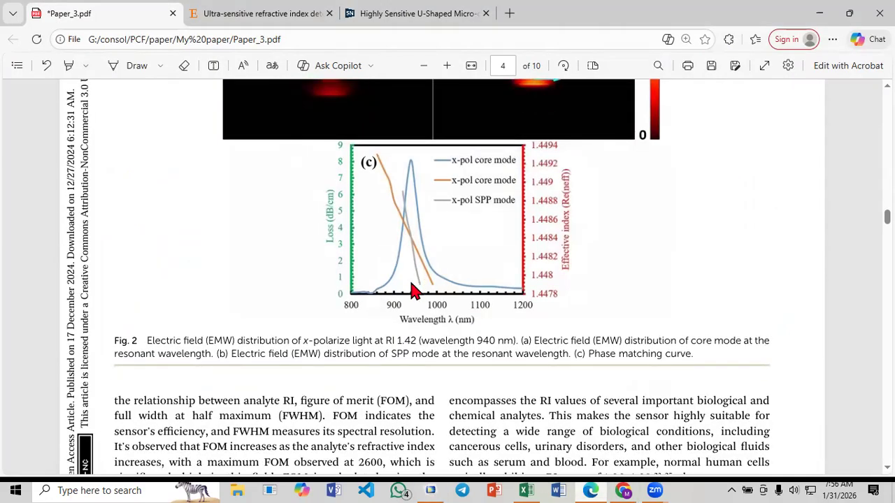
pyautogui.scroll(-5, 413, 290)
pyautogui.scroll(-2, 411, 288)
pyautogui.scroll(10, 411, 289)
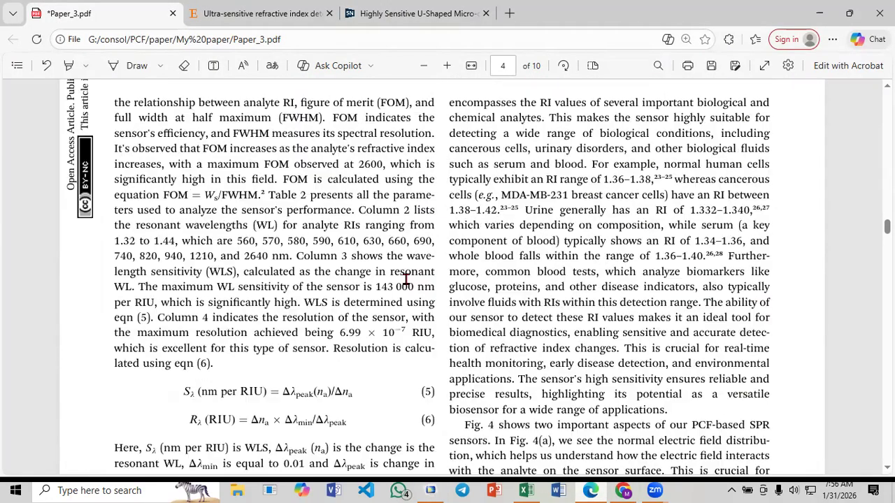
pyautogui.scroll(5, 397, 278)
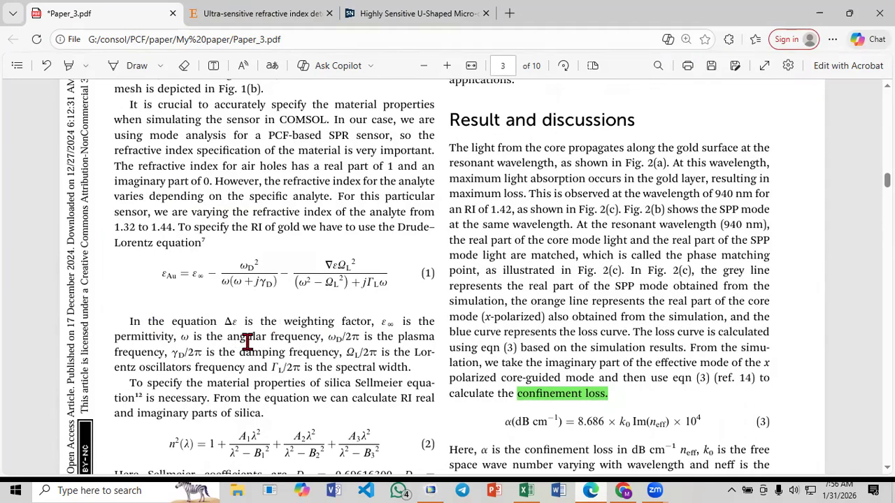
pyautogui.hotkey('ctrl', 's')
pyautogui.scroll(-3, 266, 371)
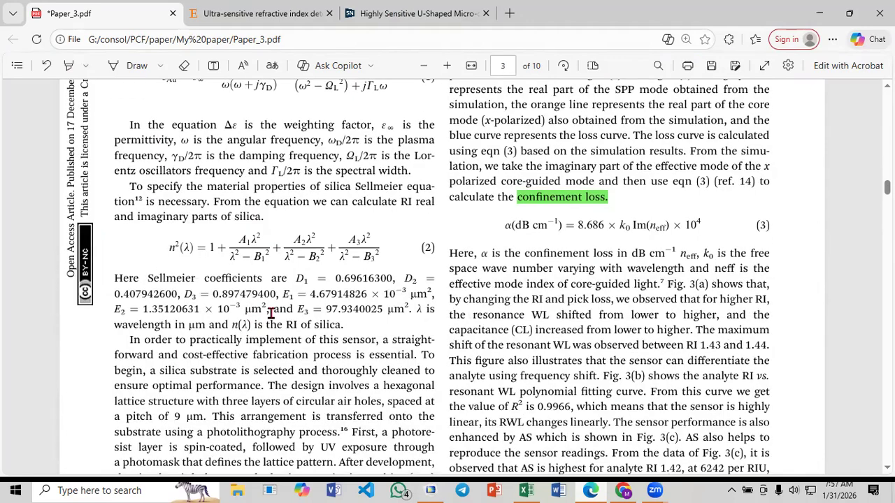
pyautogui.moveTo(296, 276); pyautogui.dragTo(329, 294)
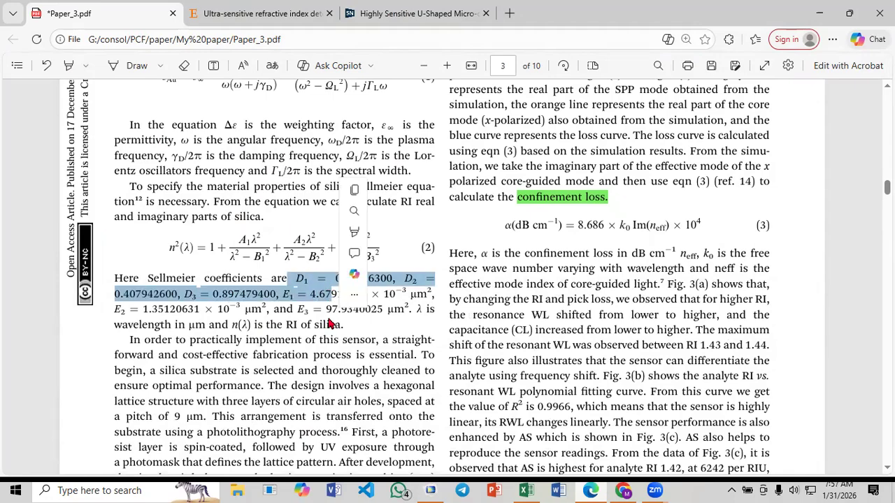
pyautogui.click(330, 321)
pyautogui.scroll(-3, 377, 325)
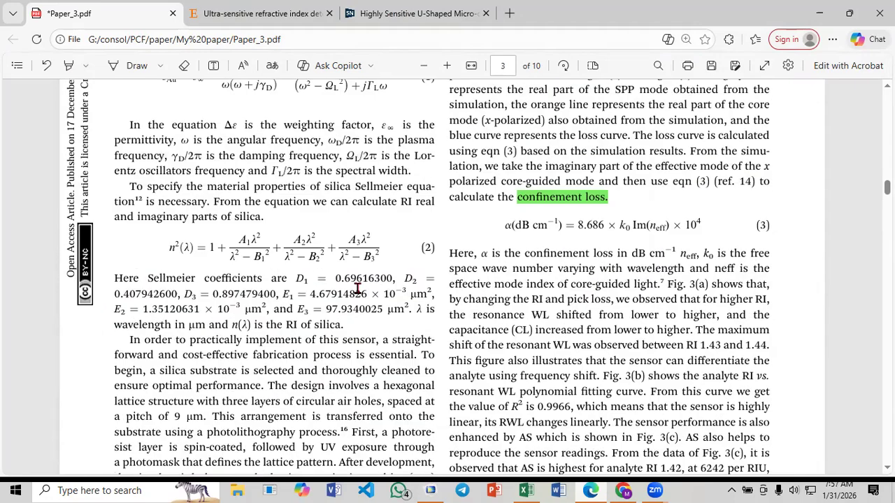
# Return to COMSOL Multiphysics, check the A1 to B3 material parameters against the paper, and look over the model's materials and study nodes
pyautogui.click(593, 489)
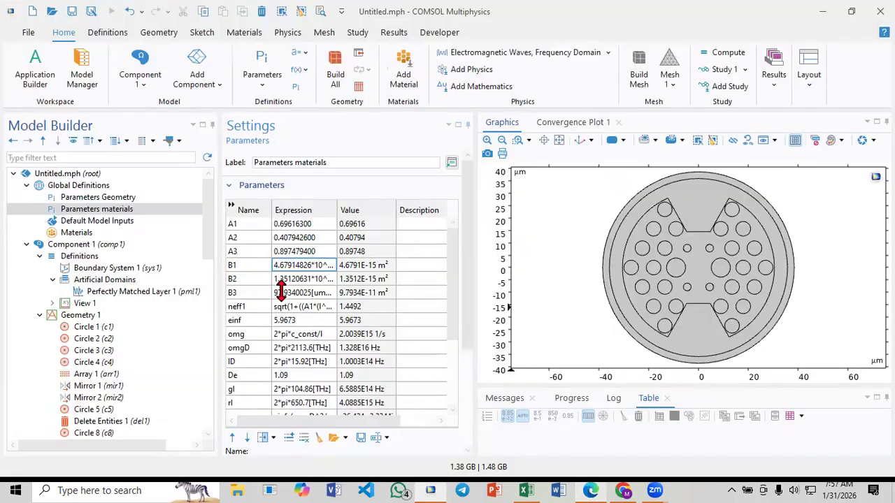
pyautogui.scroll(-12, 132, 279)
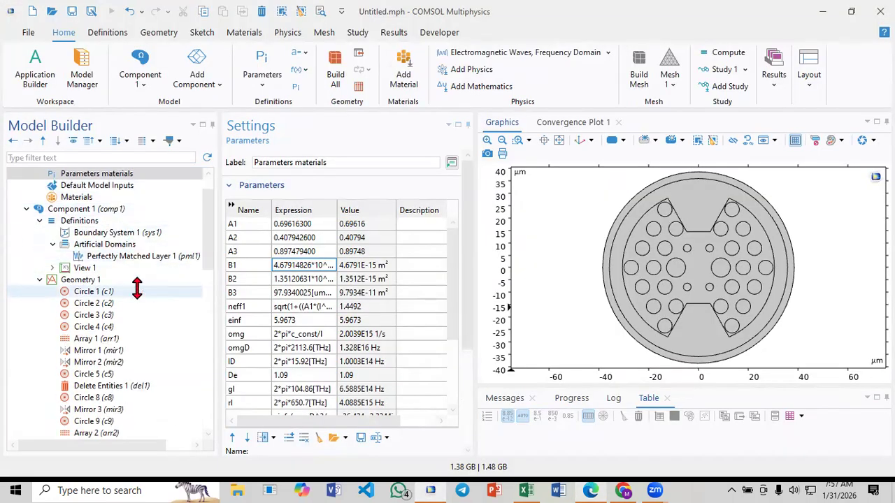
pyautogui.scroll(-3, 121, 295)
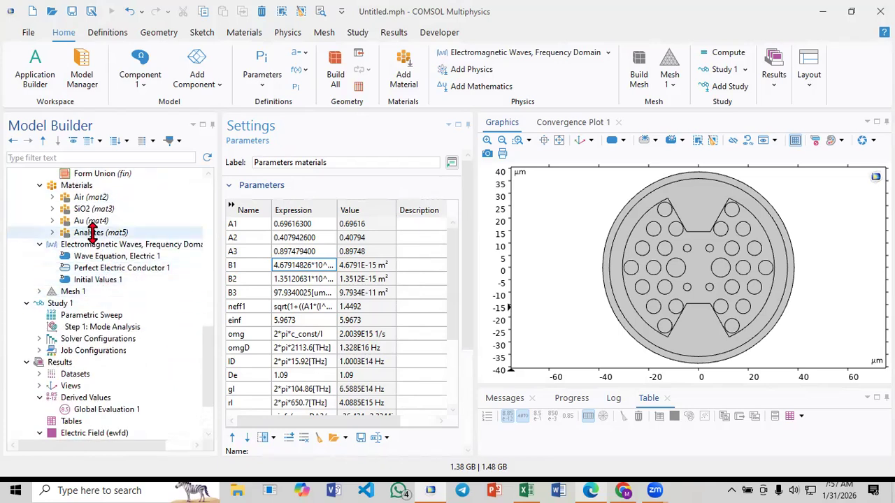
pyautogui.scroll(-2, 90, 233)
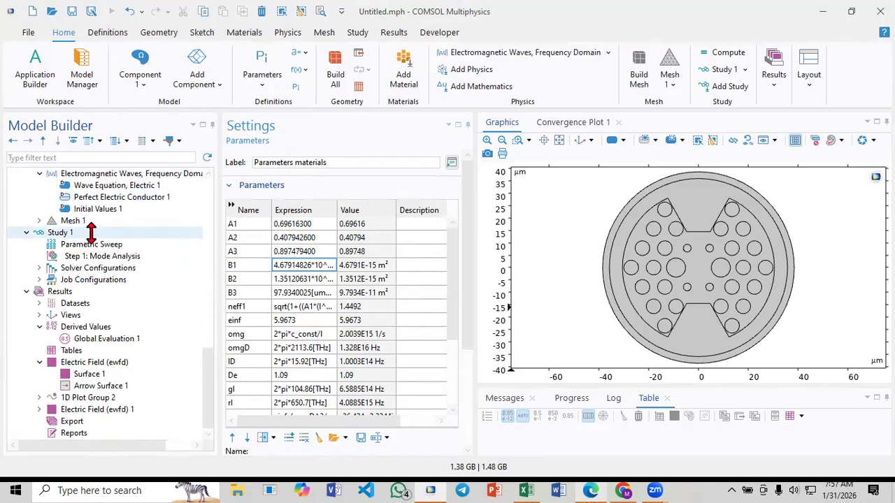
# Compare the loss curve in Fig. 2(c) of Paper_3.pdf in Edge with the CL-1.42_x values and chart in Excel
pyautogui.click(594, 487)
pyautogui.scroll(-8, 461, 346)
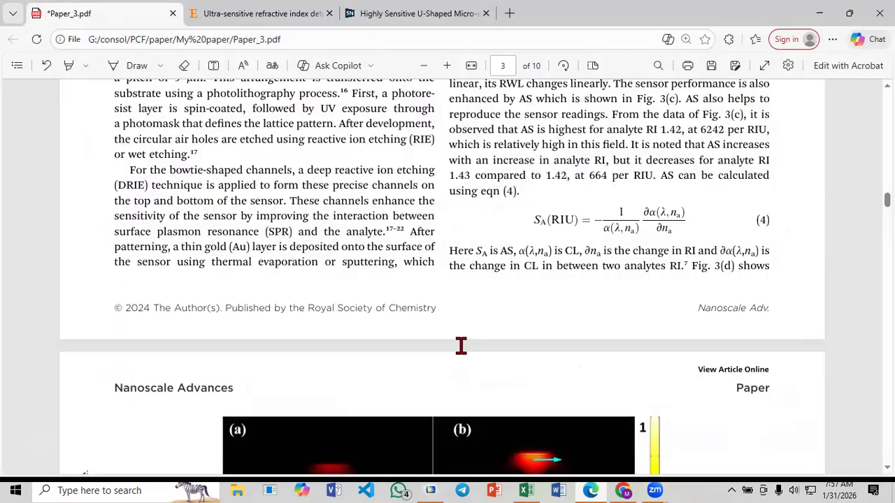
pyautogui.scroll(1, 398, 289)
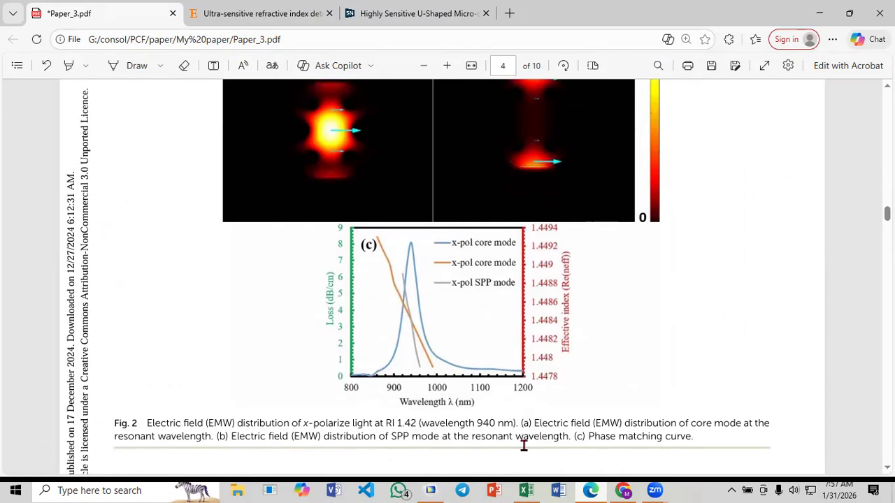
pyautogui.click(526, 490)
pyautogui.click(160, 210)
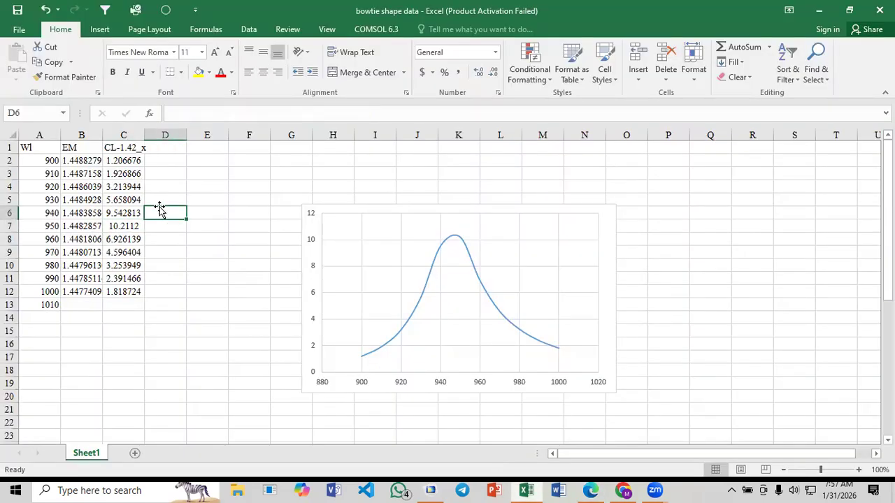
pyautogui.click(591, 490)
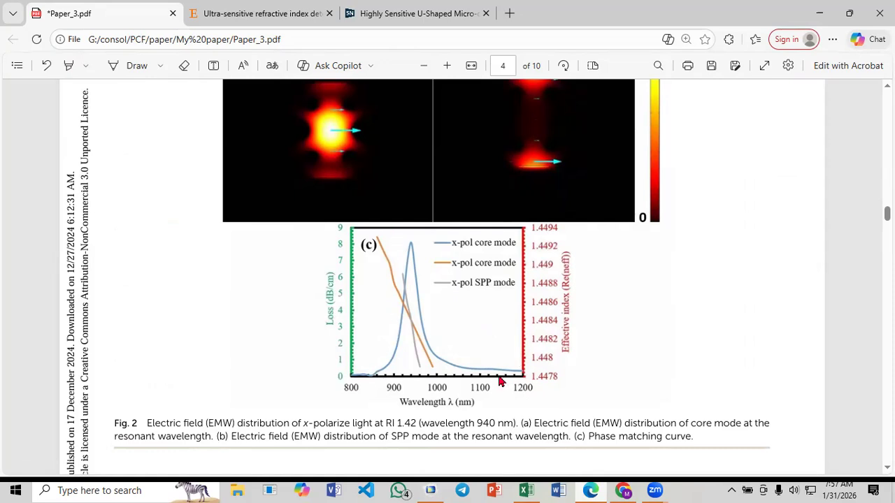
pyautogui.click(525, 490)
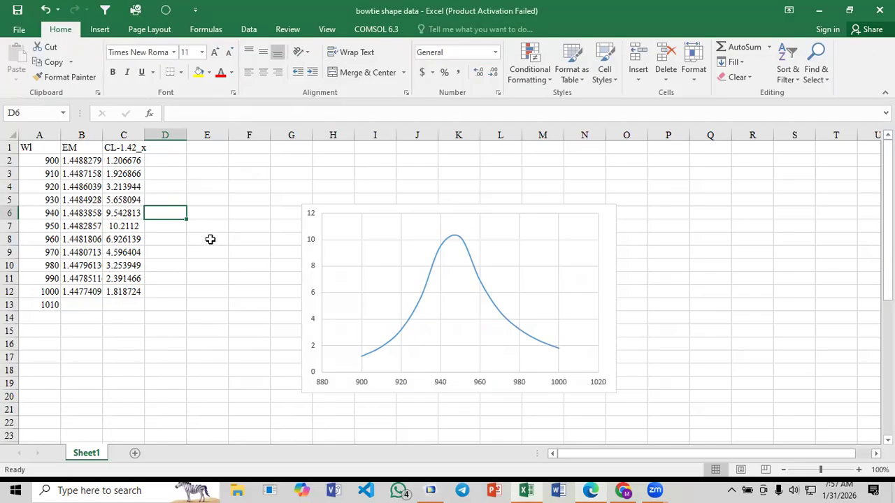
pyautogui.click(210, 239)
# Switch to COMSOL Multiphysics and plot Electric Field (ewfd) at parameter value 9E-7 with effective mode index 1.4488
pyautogui.click(430, 490)
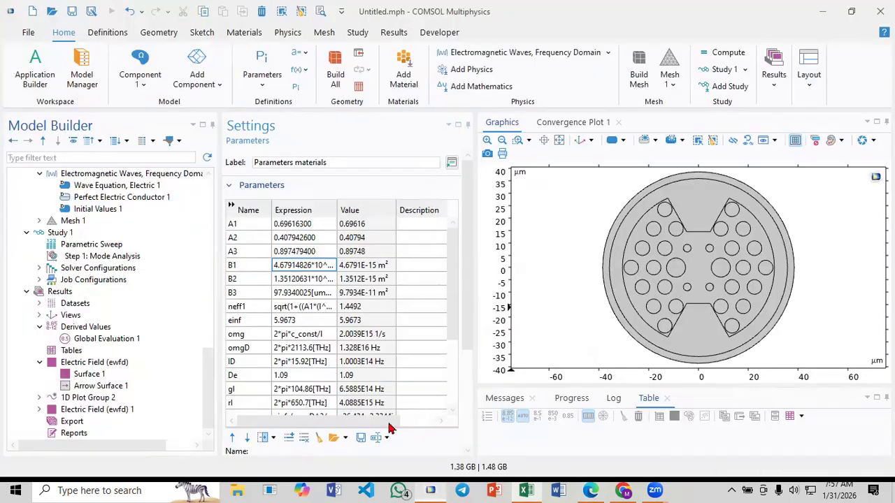
pyautogui.click(100, 363)
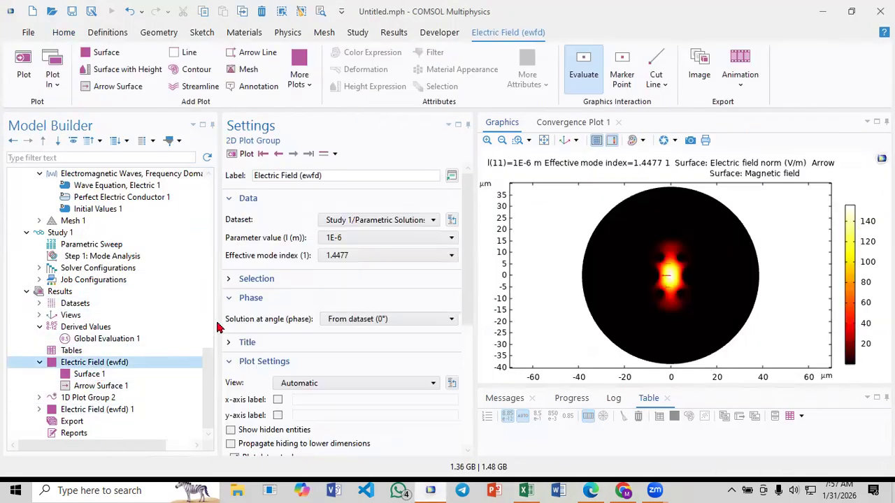
pyautogui.click(364, 256)
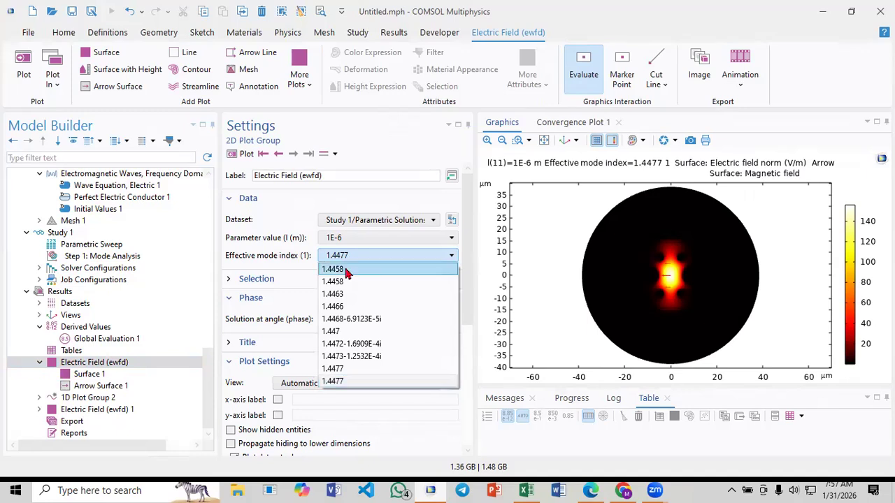
pyautogui.click(346, 272)
pyautogui.click(337, 237)
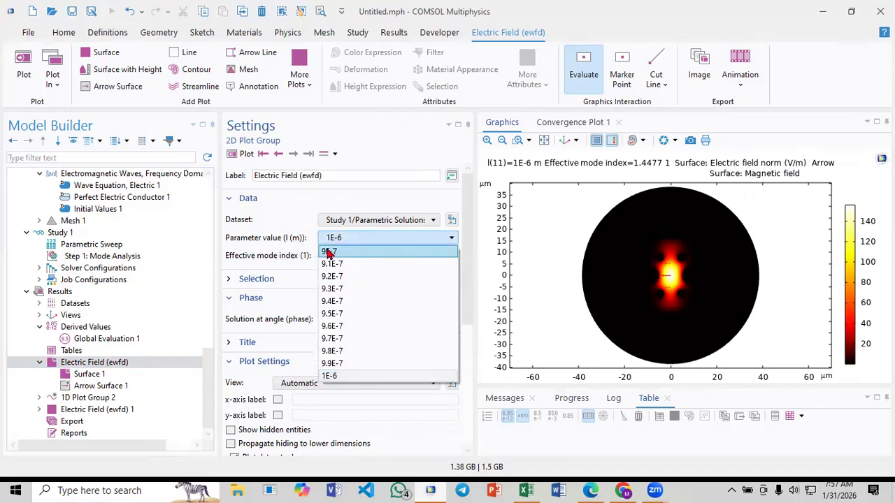
pyautogui.click(329, 255)
pyautogui.click(342, 255)
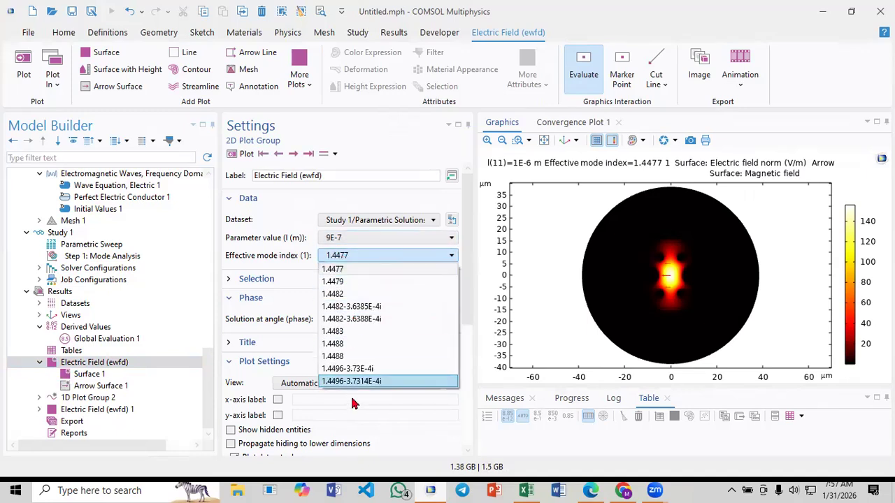
pyautogui.click(335, 355)
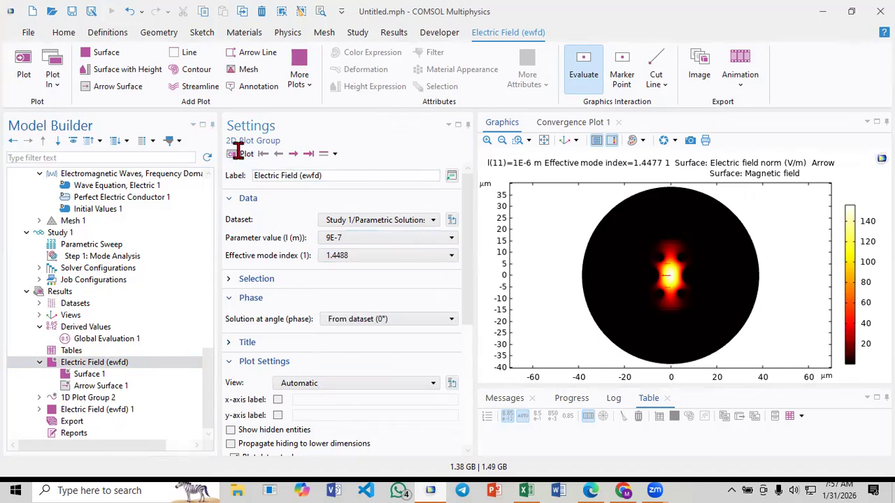
pyautogui.click(242, 153)
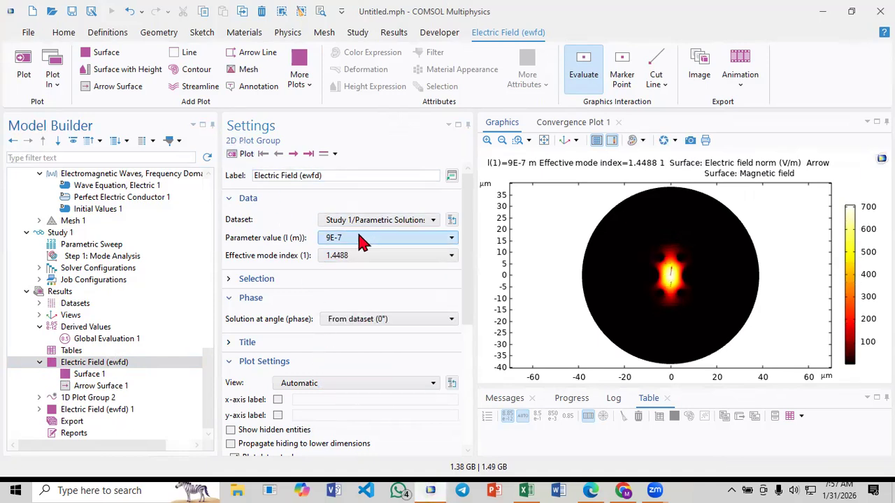
# Step the Electric Field (ewfd) plot through the wavelengths up to 9.4E-7, and go back to 9.3E-7 to compare the mode fields
pyautogui.click(297, 156)
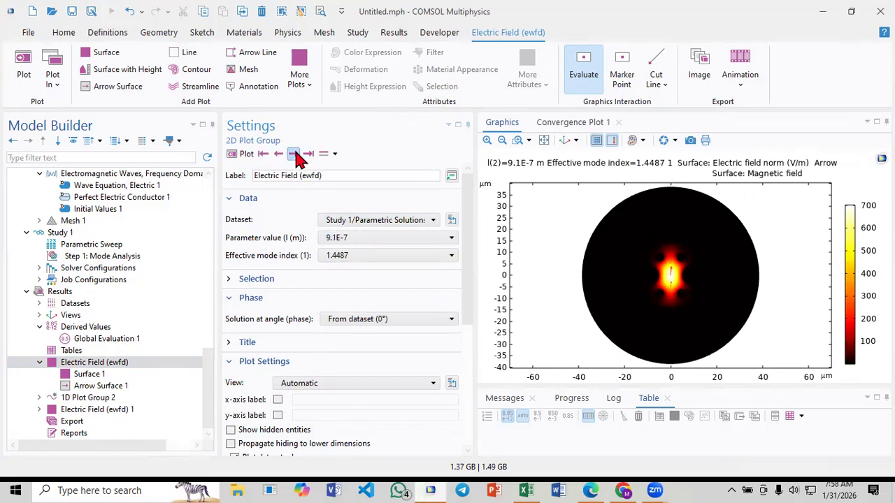
pyautogui.click(297, 157)
pyautogui.click(297, 157)
pyautogui.click(297, 156)
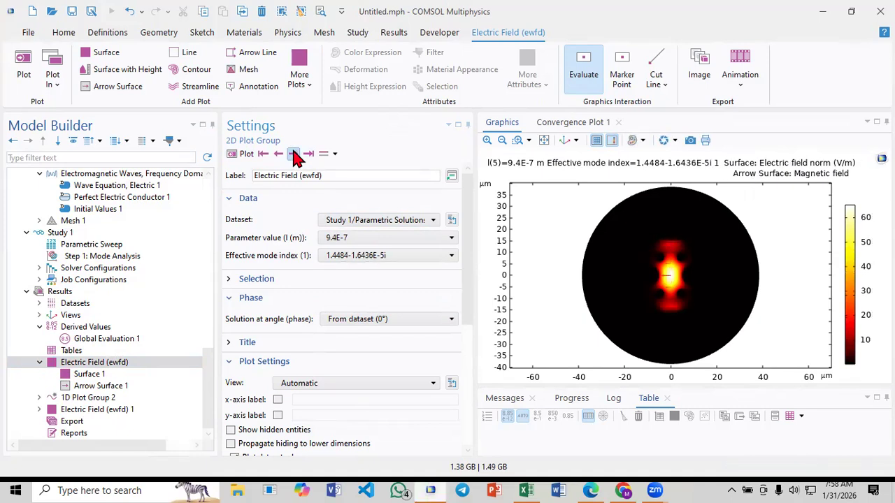
pyautogui.click(278, 153)
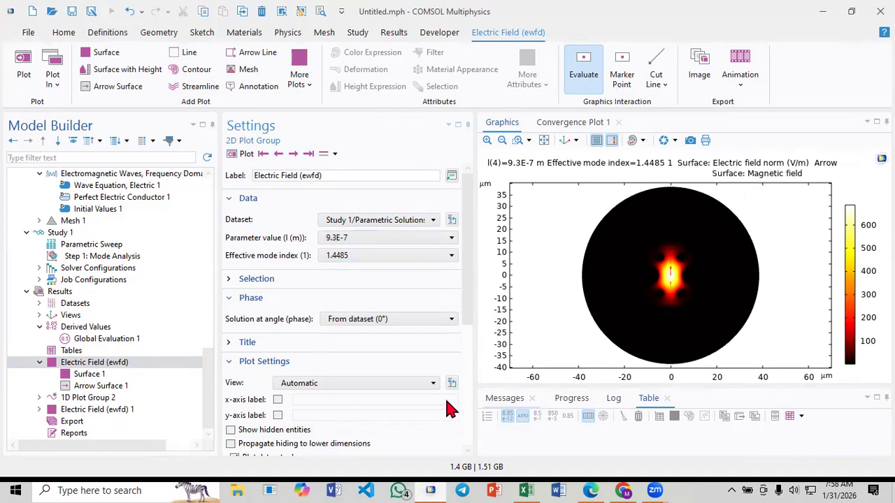
# Evaluate Global Evaluation 1 for all effective mode indices and enlarge the results table area
pyautogui.click(105, 340)
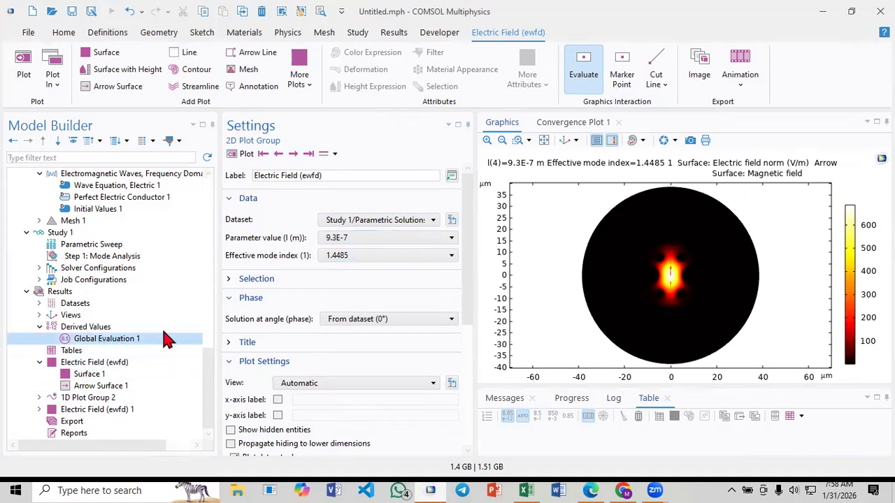
pyautogui.click(253, 154)
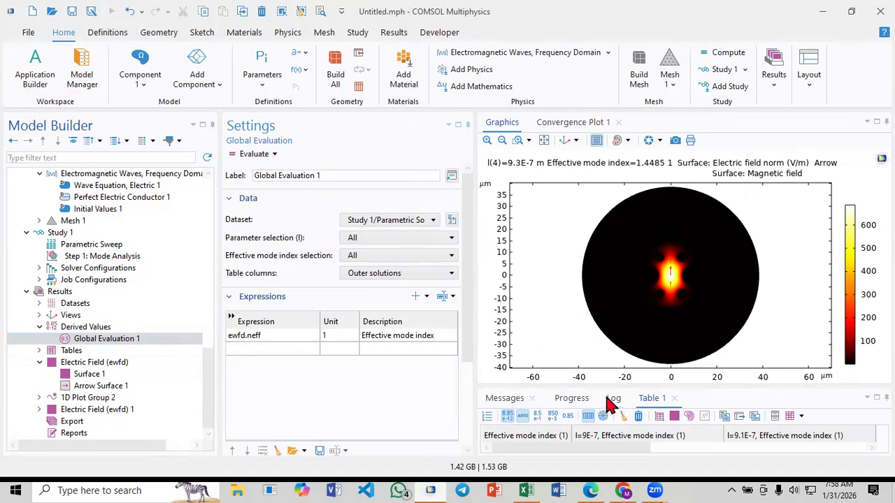
pyautogui.moveTo(605, 385); pyautogui.dragTo(546, 308)
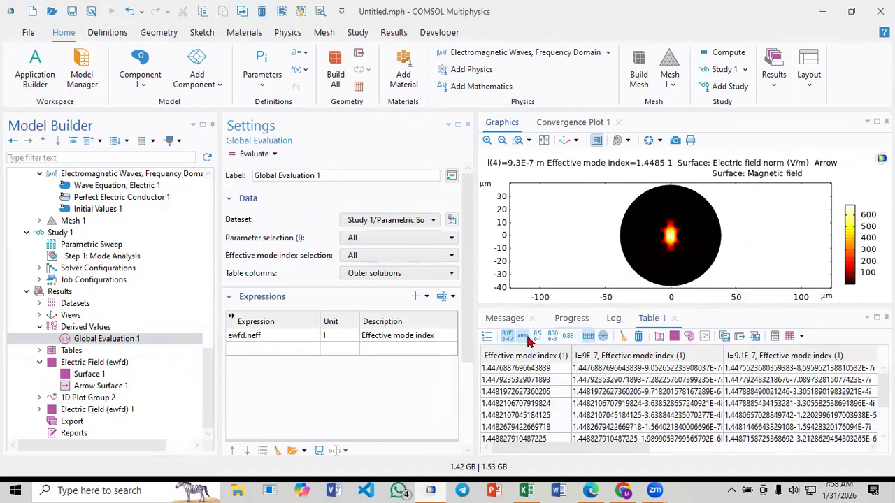
# Check which effective mode index is selected for the Electric Field (ewfd) plot at 9.3E-7
pyautogui.click(66, 364)
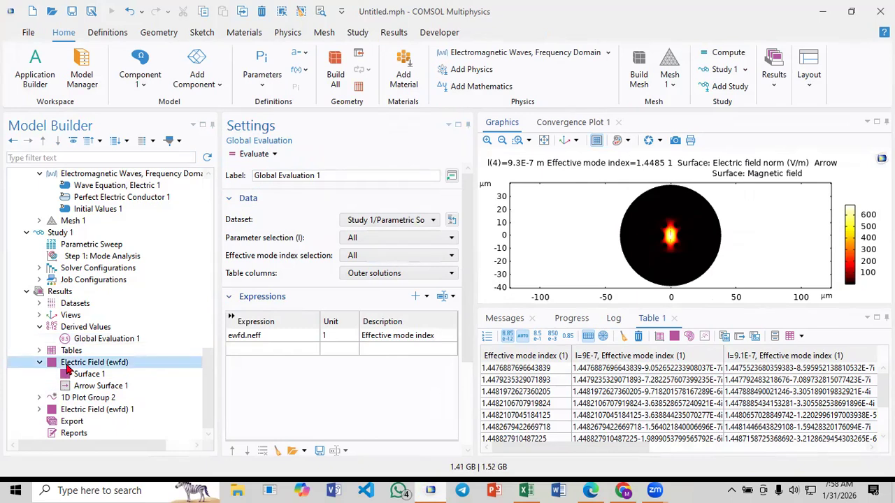
pyautogui.click(347, 241)
pyautogui.click(348, 241)
pyautogui.click(352, 256)
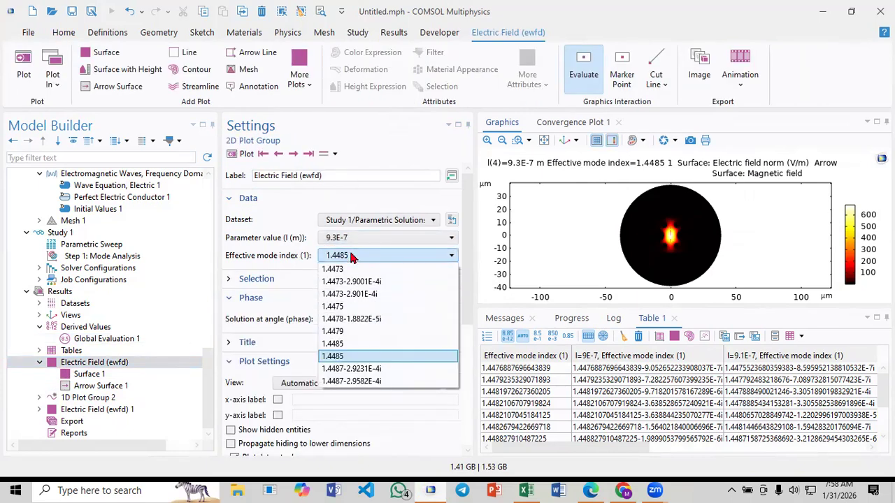
pyautogui.click(352, 255)
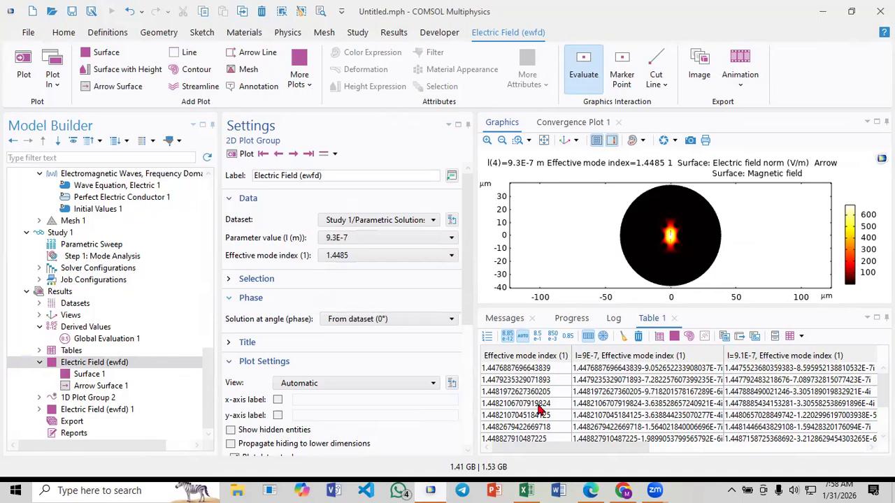
# Copy the Table 1 row for effective mode index 1.4488290977062395 together with its headers to the clipboard
pyautogui.click(591, 428)
pyautogui.scroll(-2, 592, 429)
pyautogui.click(615, 427)
pyautogui.click(612, 416)
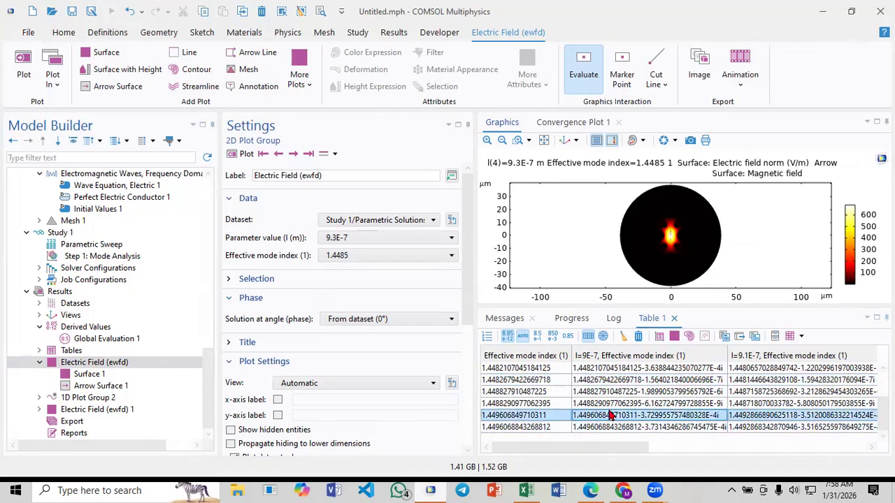
pyautogui.click(610, 406)
pyautogui.rightClick(610, 406)
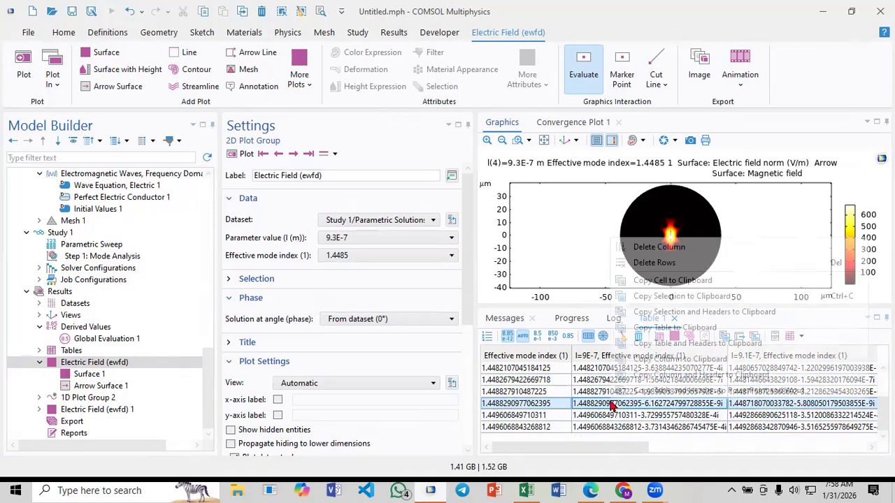
pyautogui.click(686, 314)
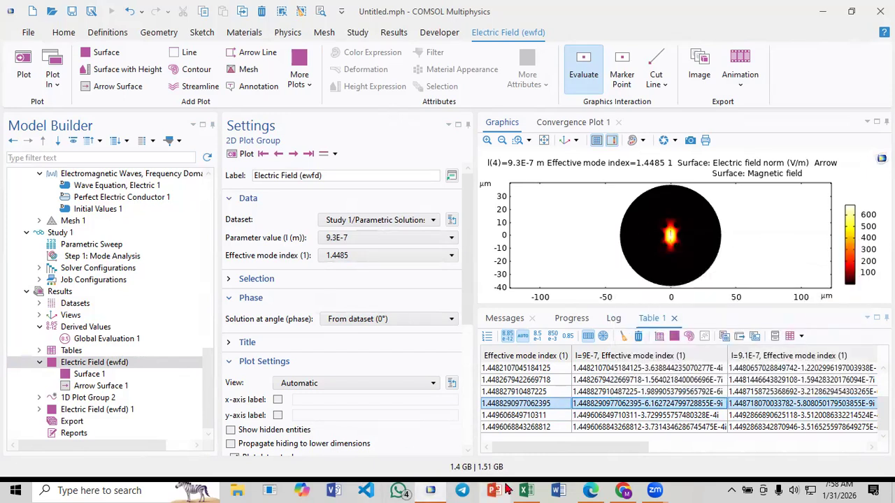
# Switch to Excel, move the loss chart below the data, and paste the copied mode indices and headers at H5
pyautogui.click(526, 490)
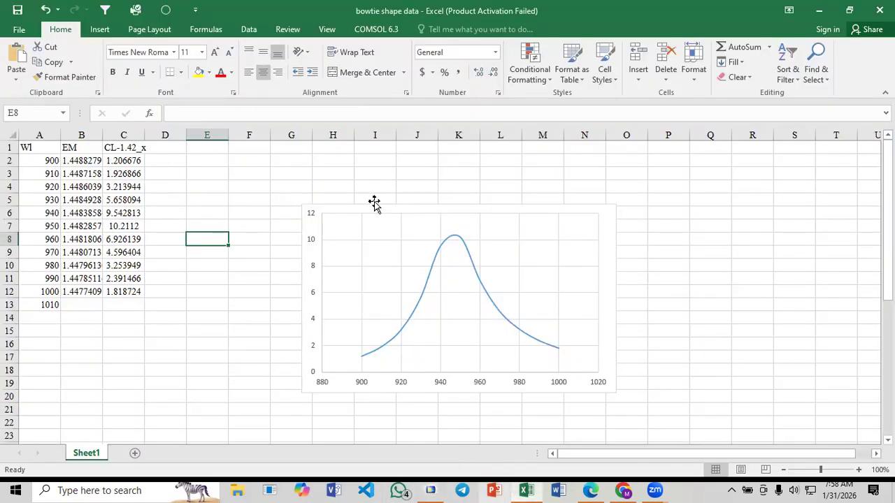
pyautogui.moveTo(371, 205); pyautogui.dragTo(184, 286)
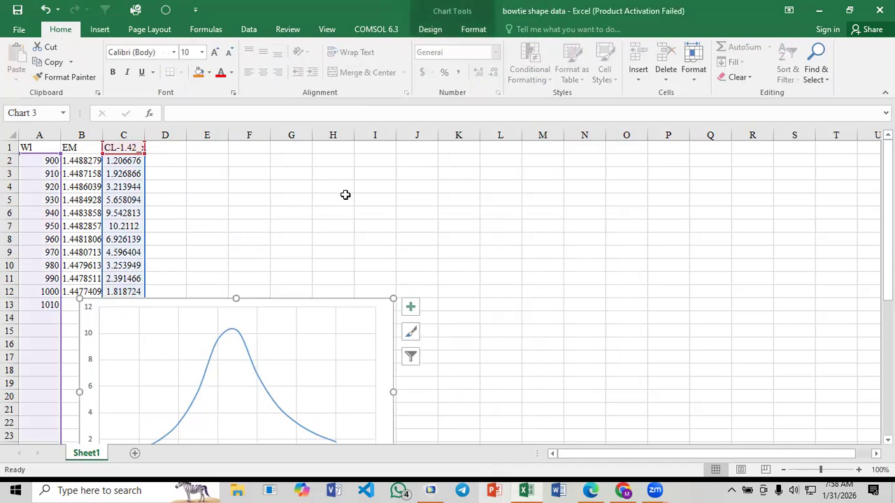
pyautogui.click(352, 199)
pyautogui.hotkey('ctrl', 'v')
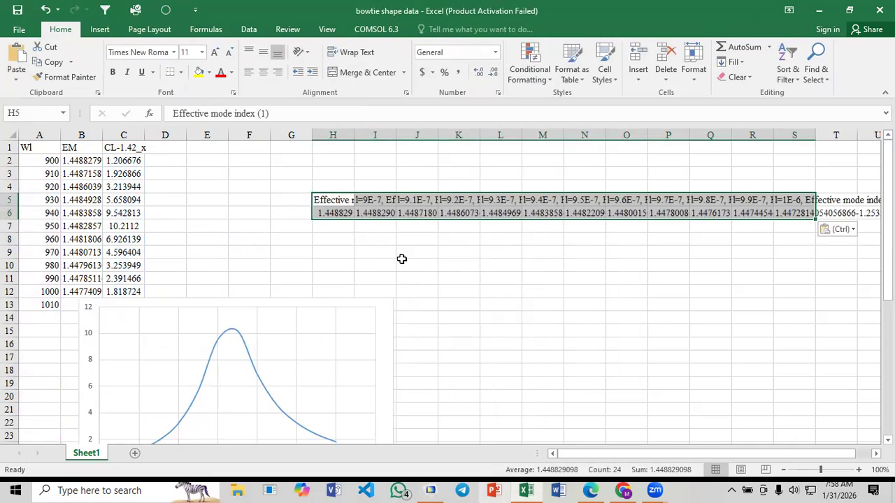
# Copy the mode indices in I6:L6 and paste them transposed into column D starting at D2
pyautogui.click(415, 264)
pyautogui.moveTo(374, 213); pyautogui.dragTo(492, 213)
pyautogui.hotkey('ctrl', 'c')
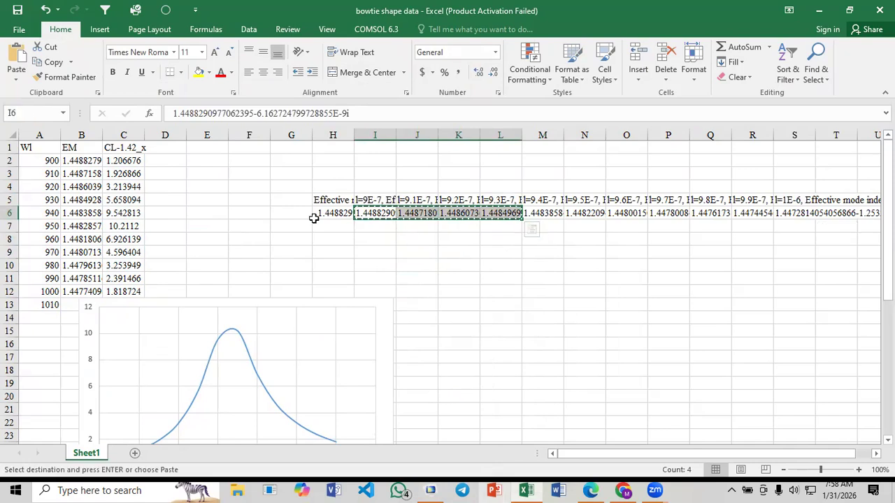
pyautogui.click(162, 161)
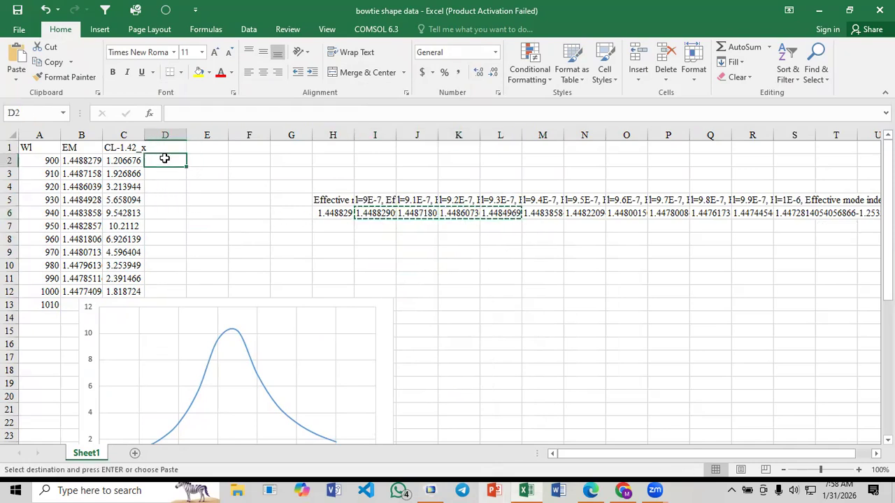
pyautogui.rightClick(163, 162)
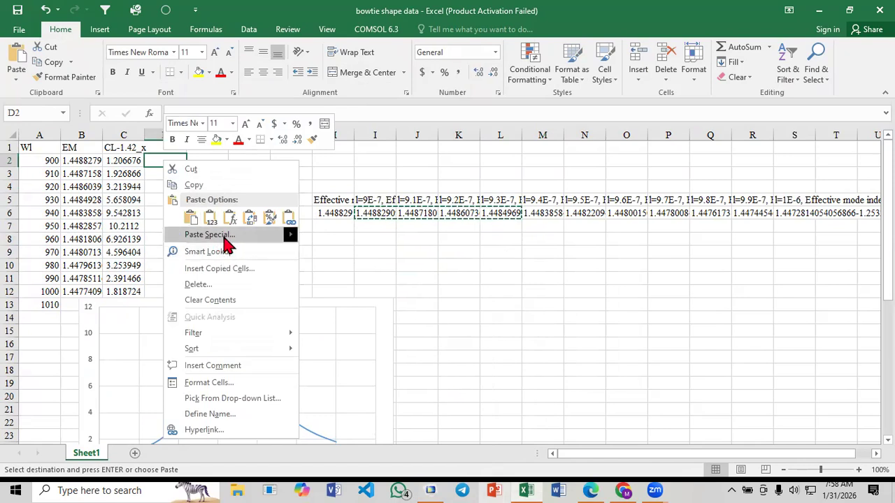
pyautogui.click(210, 234)
pyautogui.click(235, 298)
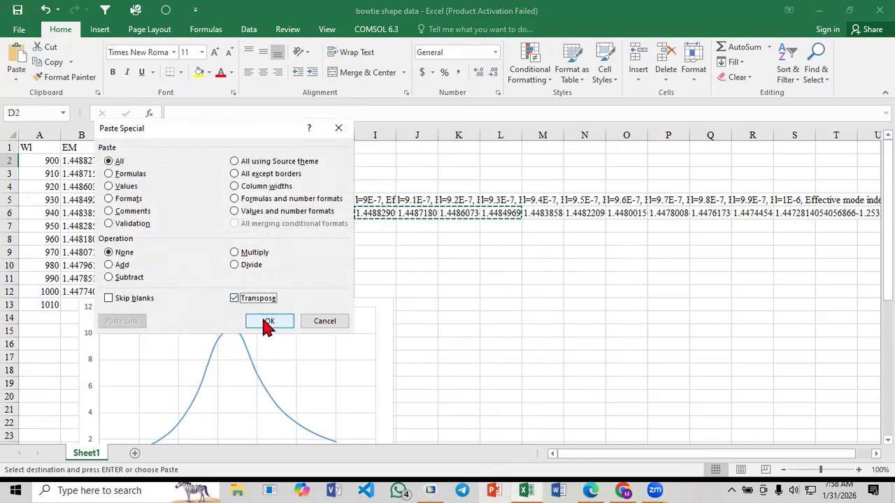
pyautogui.click(270, 321)
# Label D1 as EM_y and rename the B1 header to EM_x
pyautogui.click(167, 148)
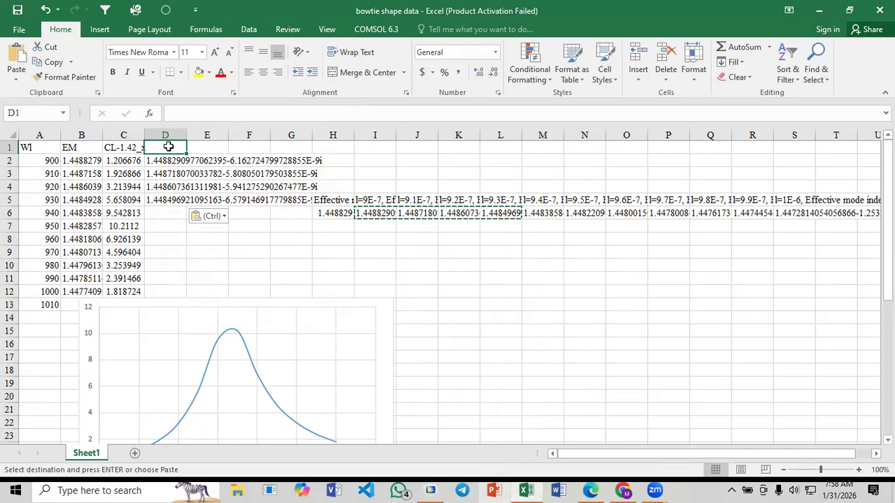
pyautogui.write('EM_y')
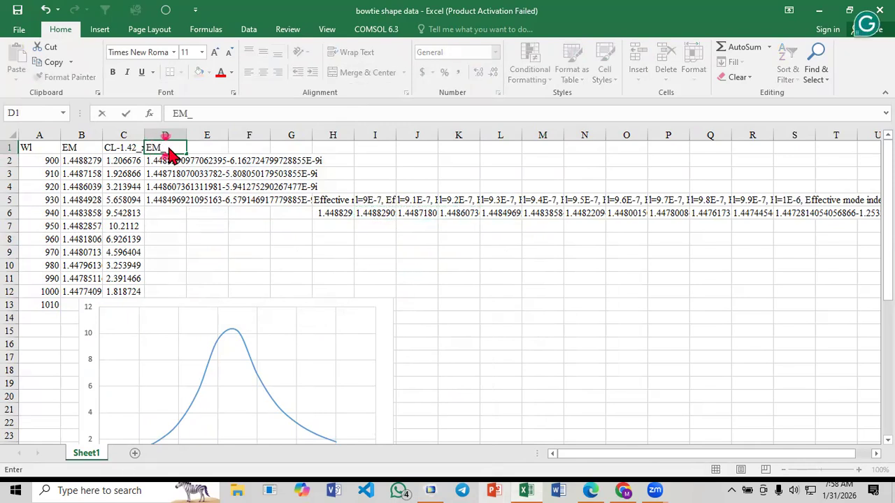
pyautogui.click(89, 151)
pyautogui.click(218, 113)
pyautogui.write('_')
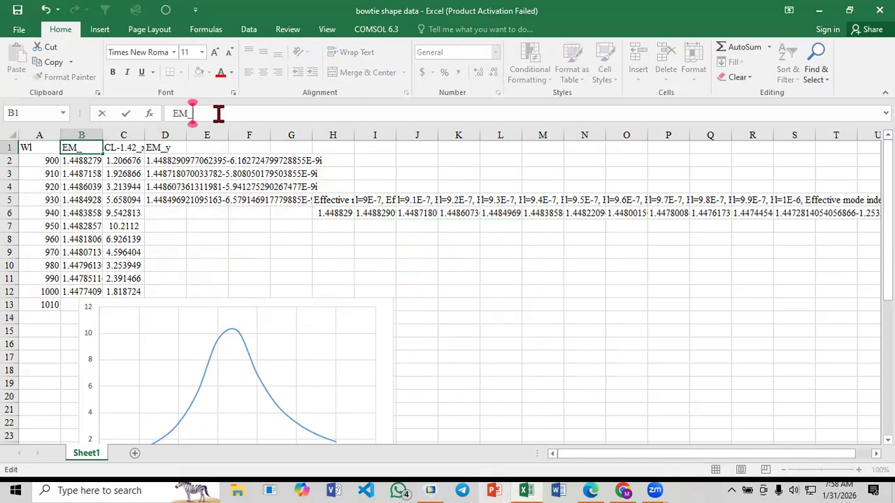
pyautogui.write('x')
pyautogui.click(202, 183)
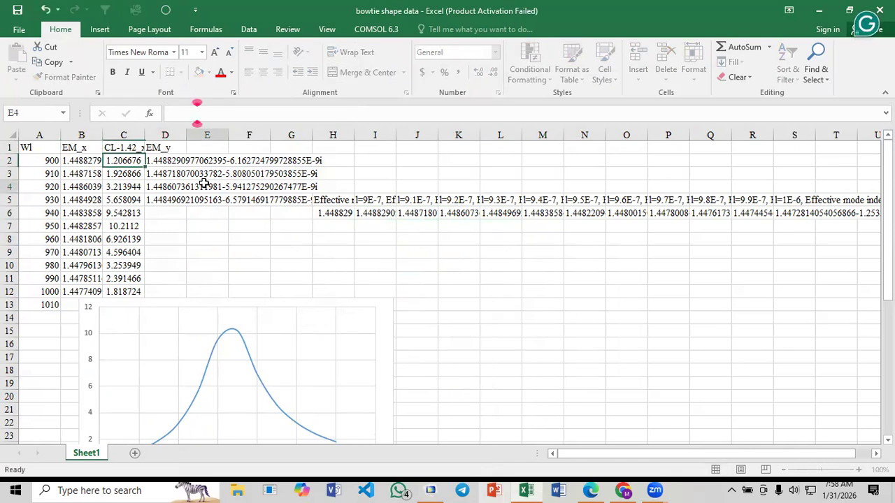
# Copy the confinement loss formula from C2 into E2 and change its wavelength reference to A2, giving =-8.686*2*3.1416*IMAGINARY(D2)/(A2*10^-7)
pyautogui.click(133, 161)
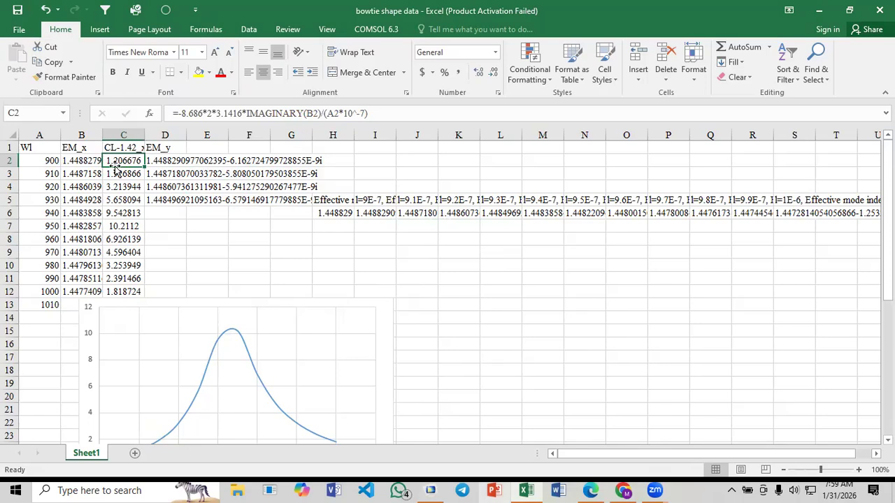
pyautogui.hotkey('ctrl', 'c')
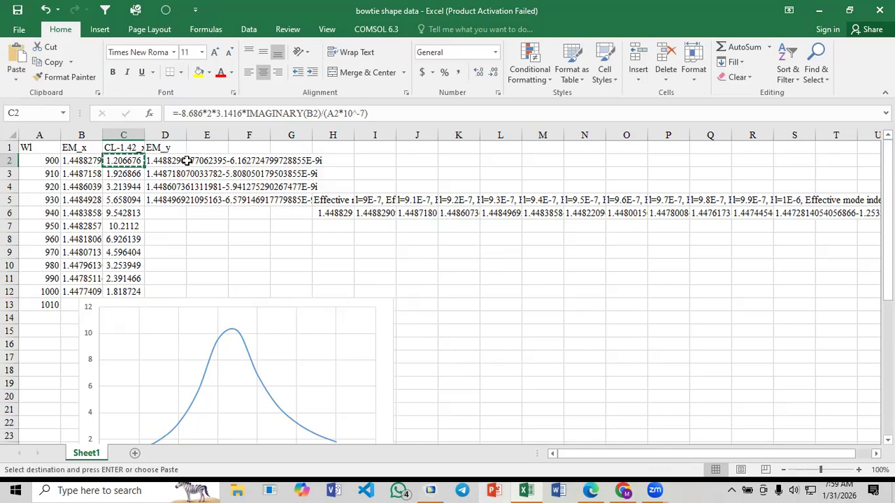
pyautogui.click(178, 161)
pyautogui.click(222, 160)
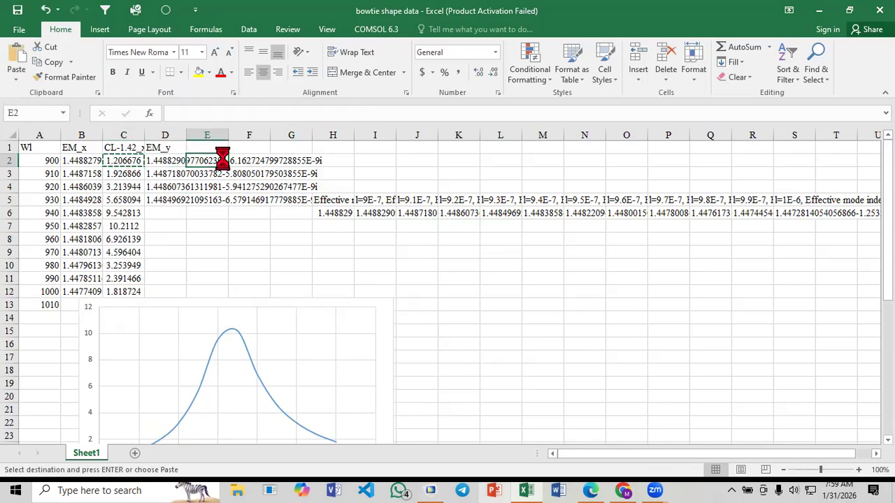
pyautogui.hotkey('ctrl', 'v')
pyautogui.click(328, 114)
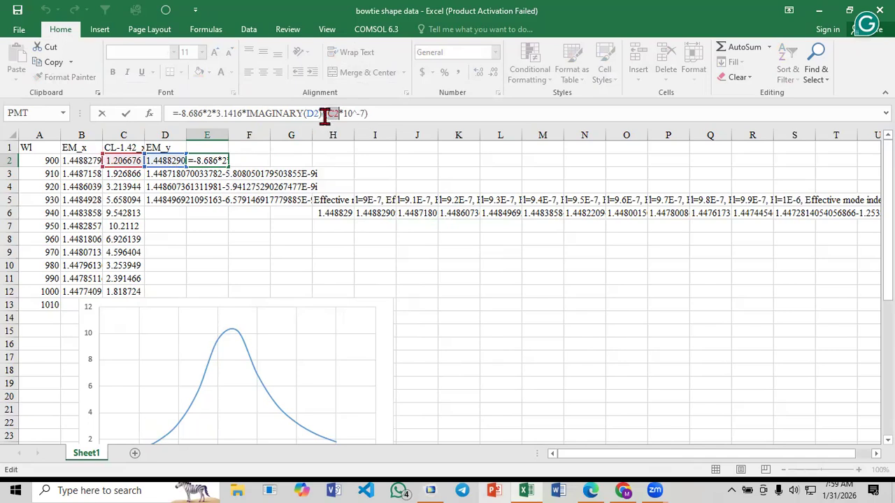
pyautogui.click(42, 160)
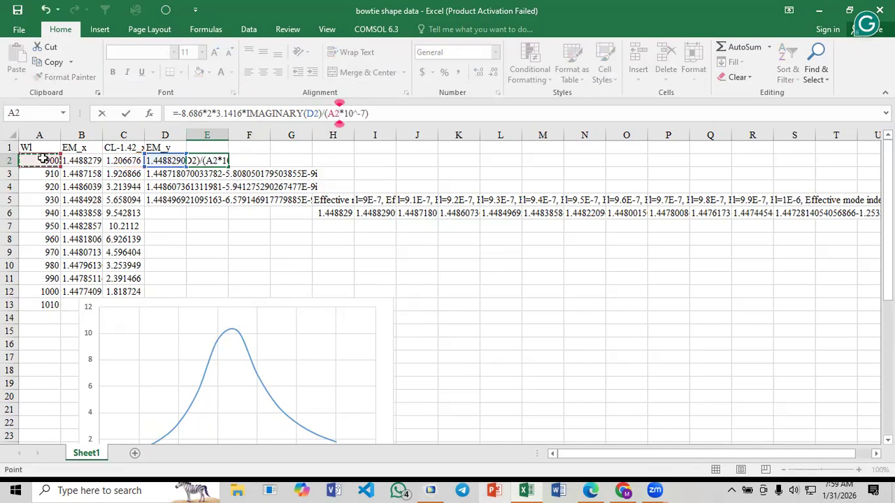
pyautogui.press('Return')
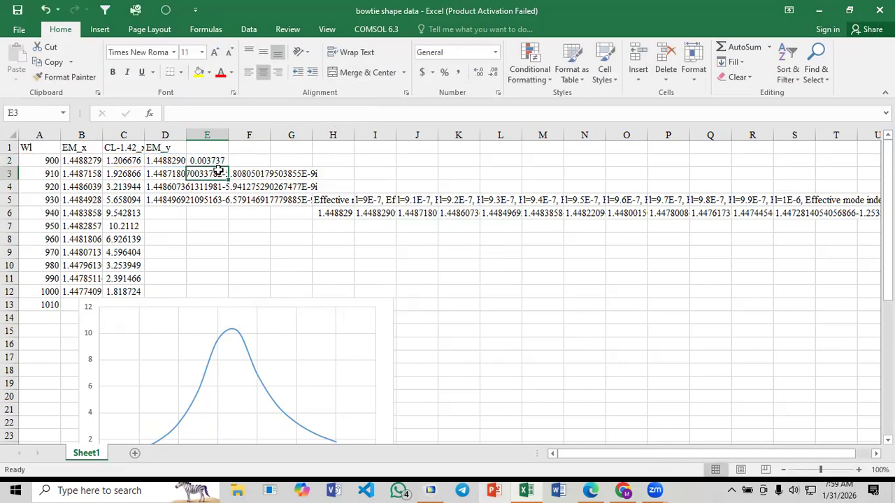
# Check the references in E2's confinement loss formula and fill it down to E12
pyautogui.click(213, 160)
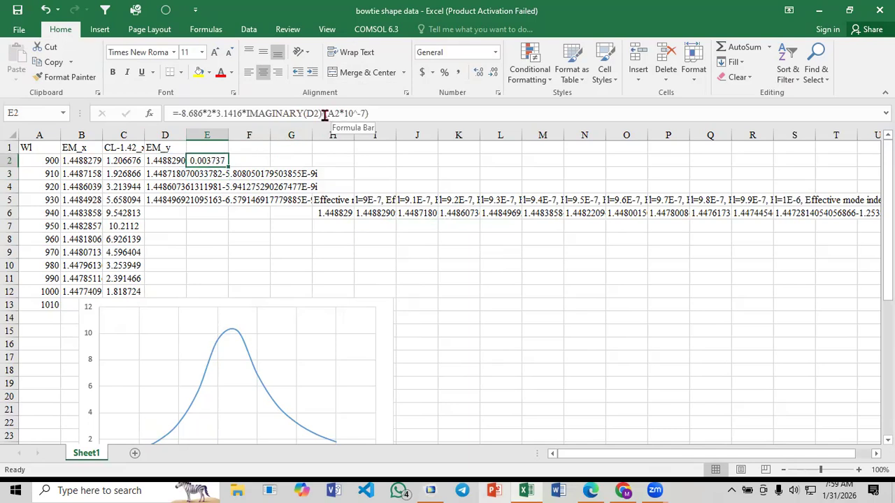
pyautogui.click(310, 113)
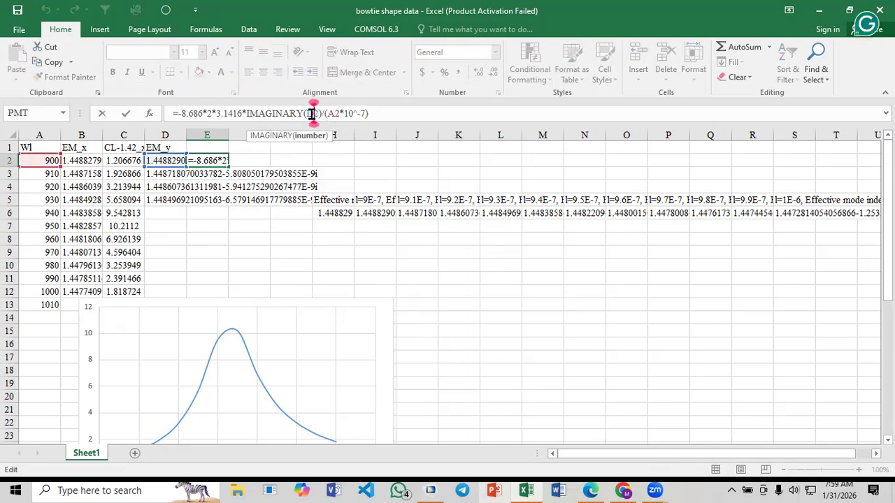
pyautogui.press('Escape')
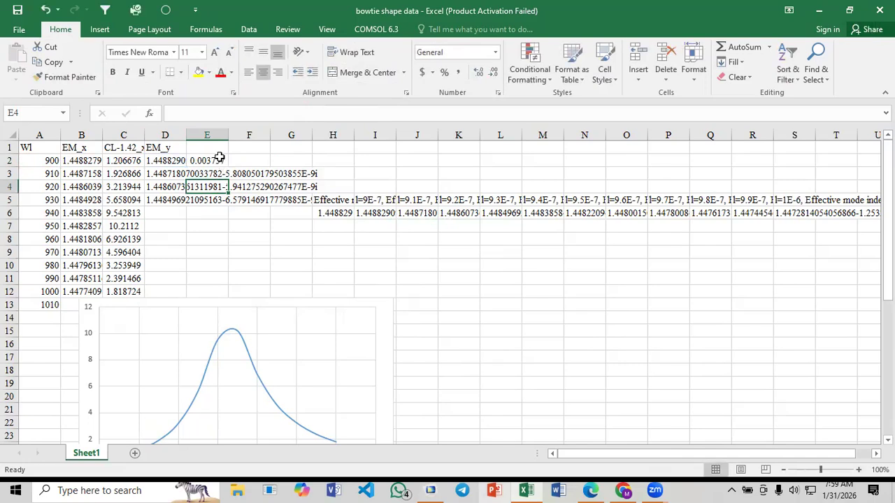
pyautogui.moveTo(226, 187); pyautogui.dragTo(226, 298)
pyautogui.click(245, 237)
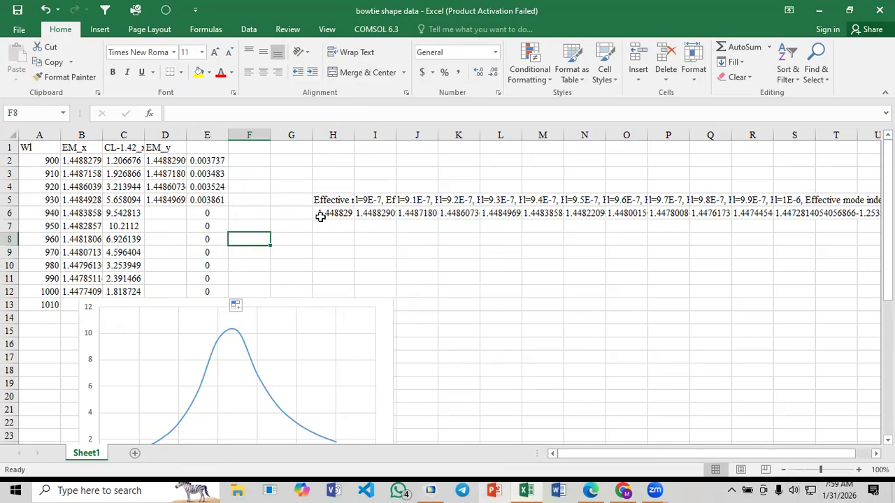
# Switch to COMSOL and plot the electric field at wavelength parameter 9.4E-7 for effective mode index 1.4484
pyautogui.click(430, 490)
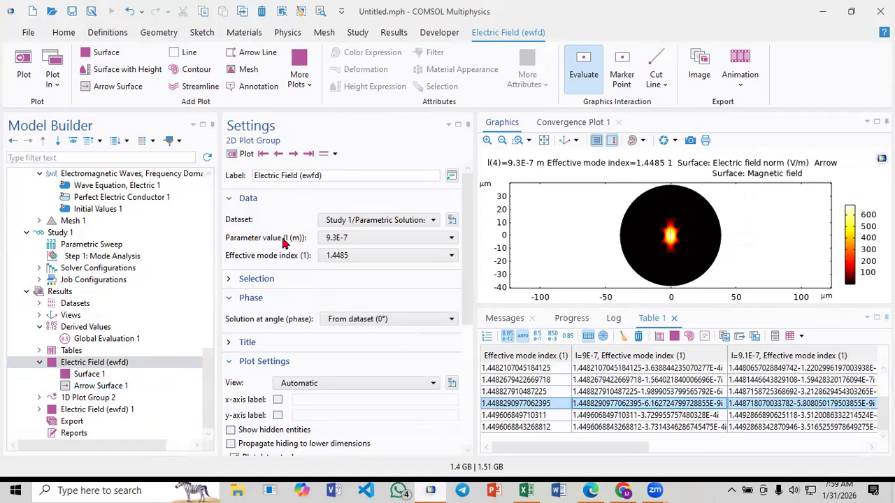
pyautogui.click(293, 153)
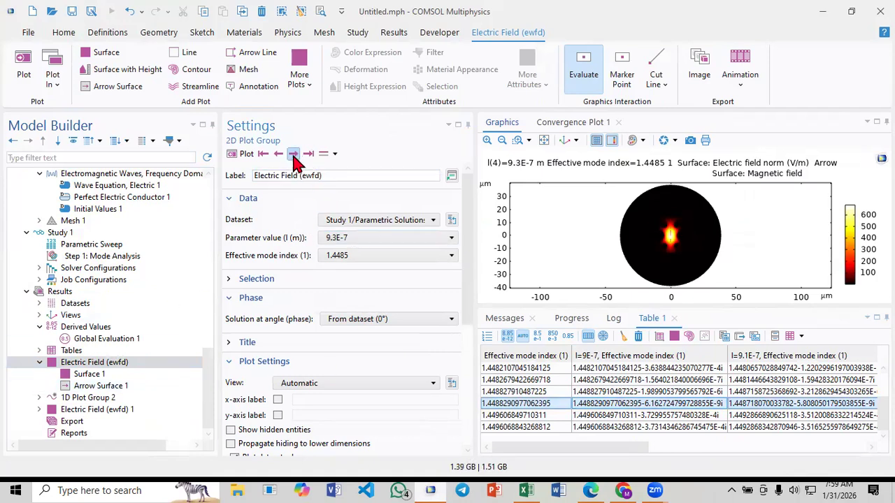
pyautogui.click(341, 238)
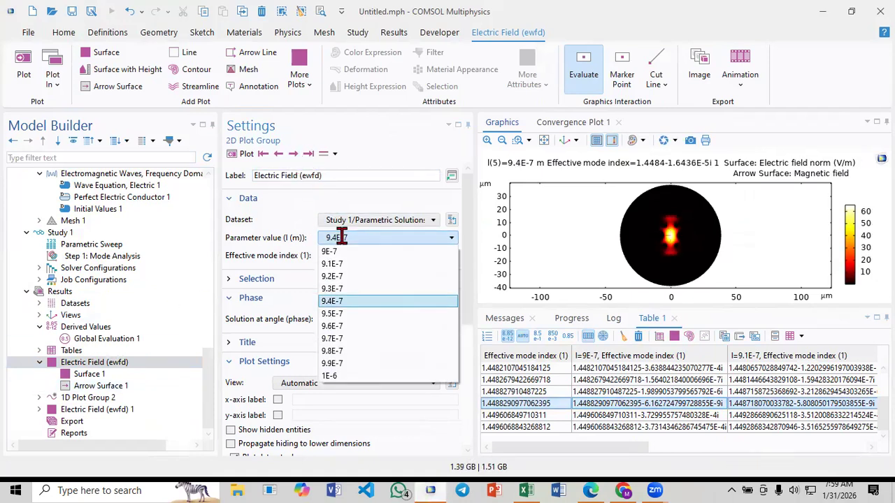
pyautogui.click(341, 238)
pyautogui.click(362, 255)
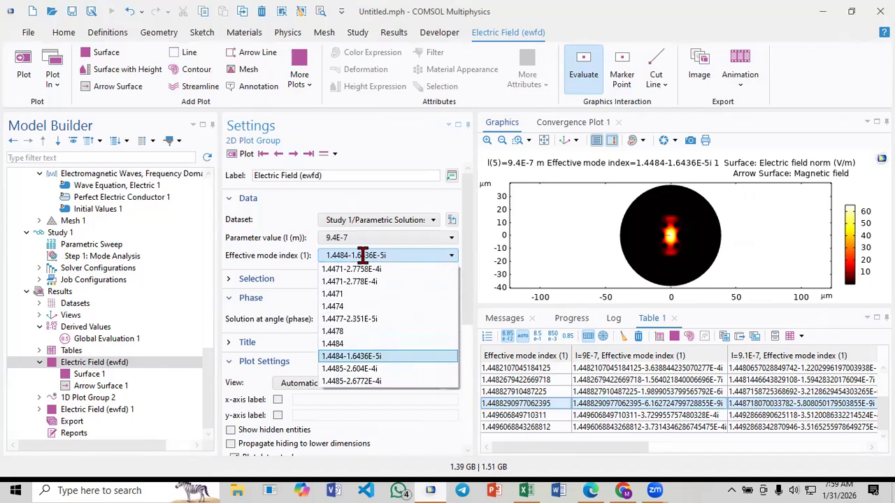
pyautogui.click(343, 344)
pyautogui.click(240, 153)
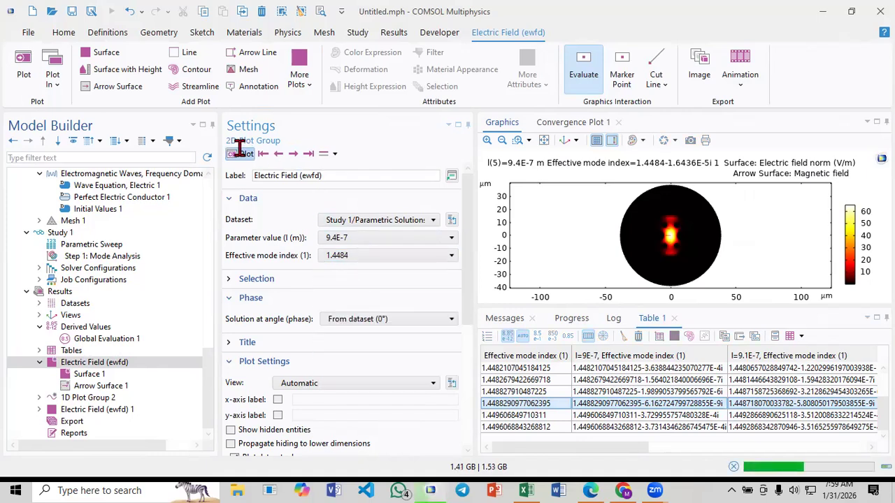
# Step forward and back through the neighbouring field plots and review the mode index list for 9.4E-7
pyautogui.click(294, 154)
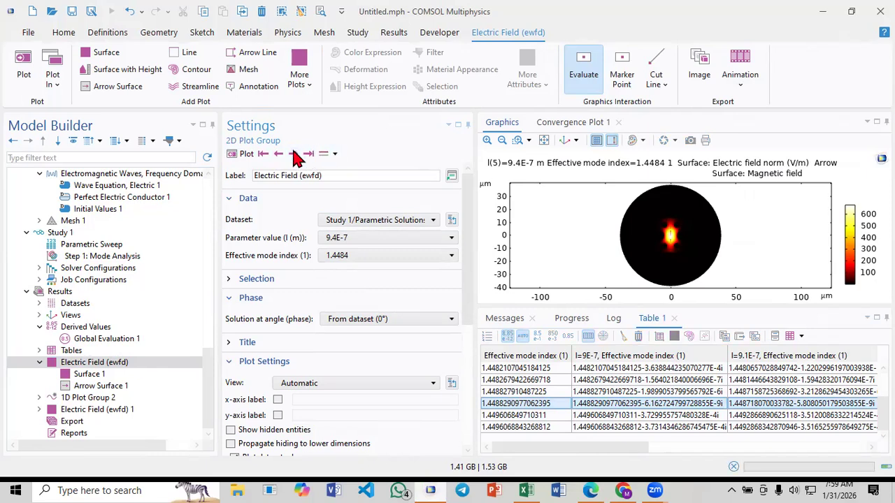
pyautogui.click(294, 155)
pyautogui.click(279, 154)
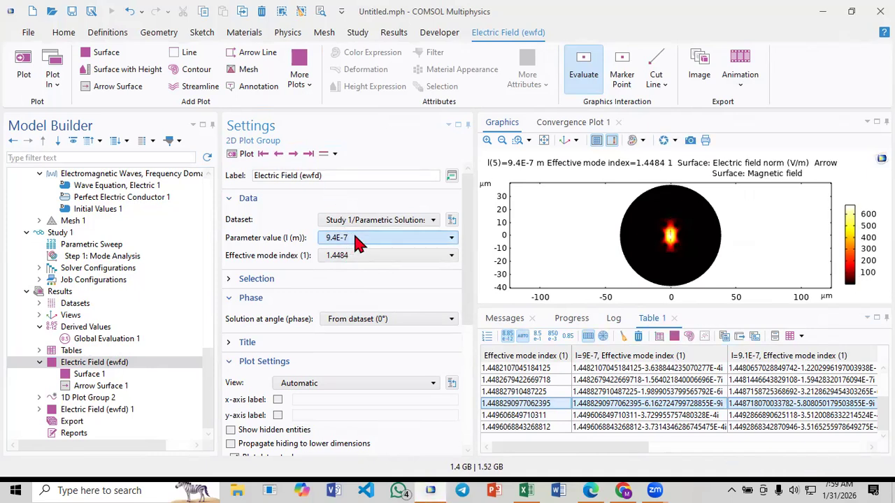
pyautogui.click(368, 256)
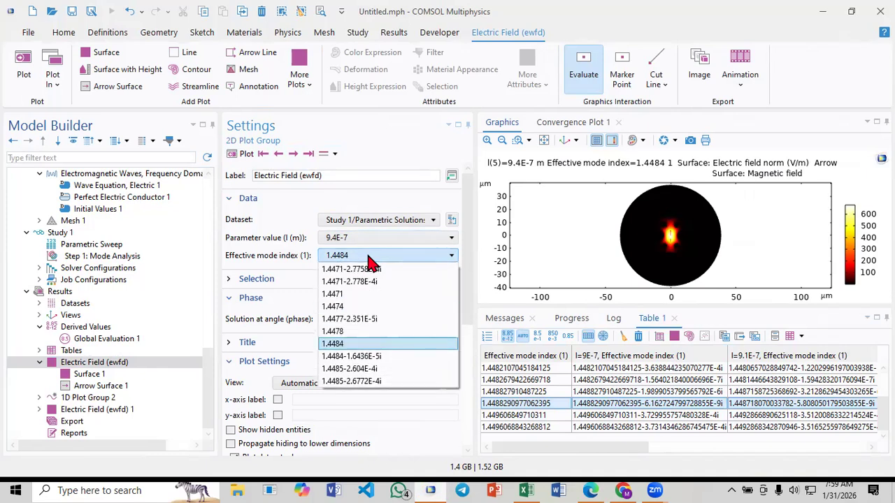
pyautogui.click(369, 256)
# Copy the Table 1 cell 1.4483867016213199-7.370054024029228E-9i from the l=9.4E-7 column to the clipboard
pyautogui.moveTo(642, 448); pyautogui.dragTo(763, 438)
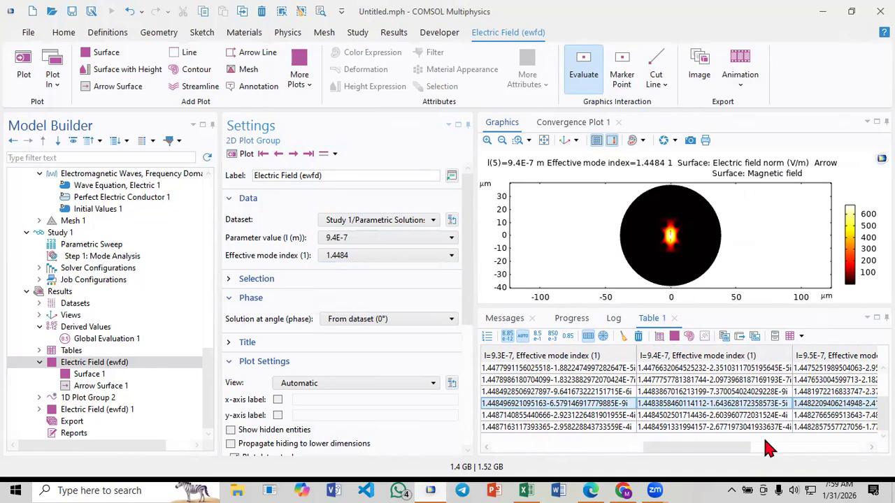
pyautogui.click(695, 391)
pyautogui.rightClick(697, 396)
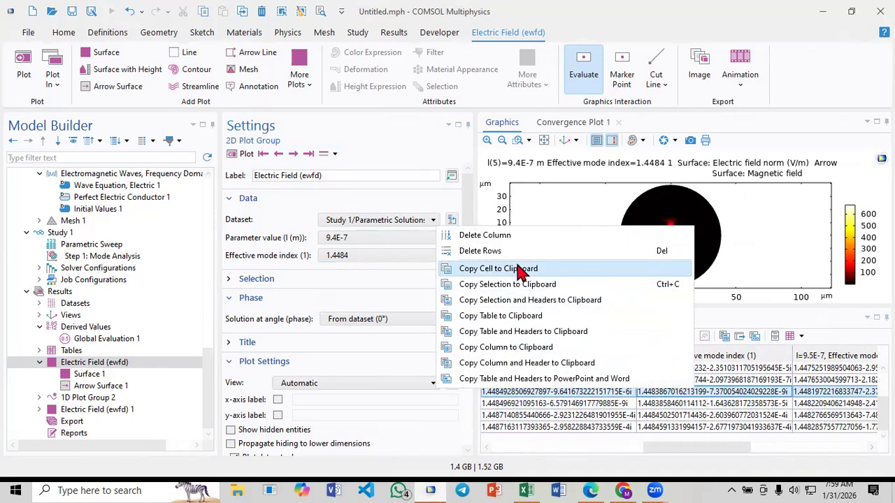
pyautogui.click(514, 266)
# Switch to Excel, paste the copied mode index into D6 for the 940 wavelength, and save the workbook
pyautogui.click(526, 487)
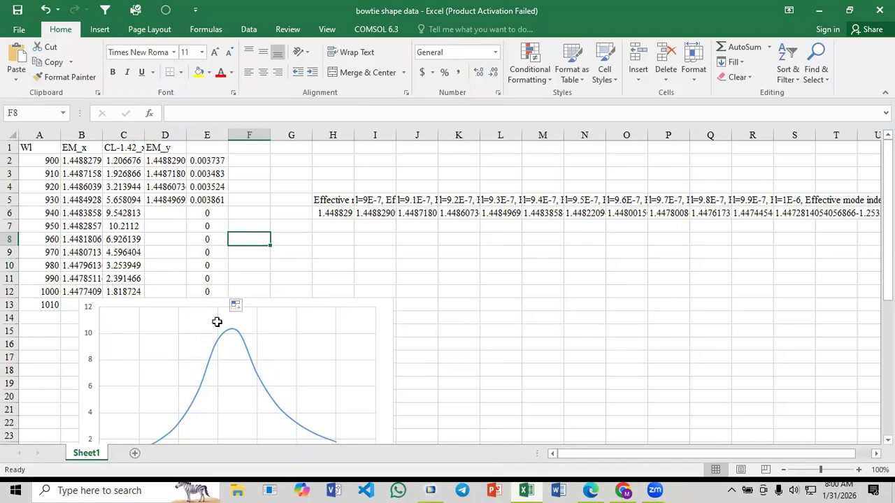
pyautogui.click(168, 211)
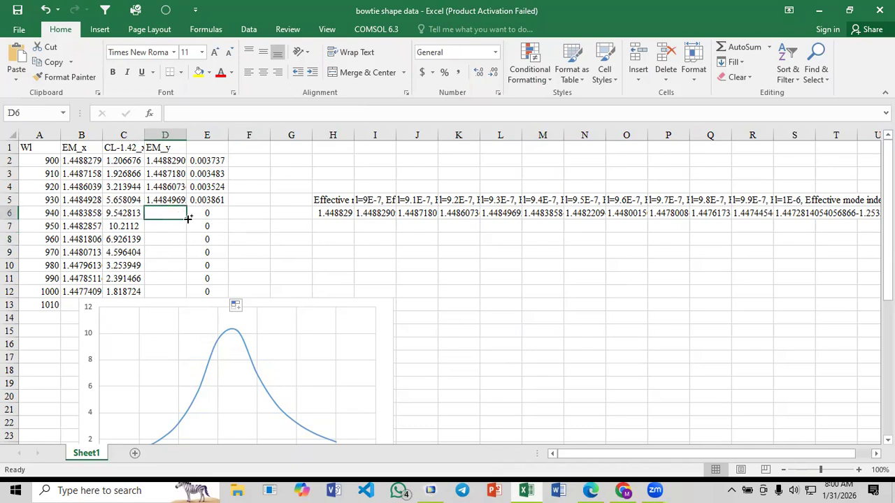
pyautogui.hotkey('ctrl', 'v')
pyautogui.click(293, 226)
pyautogui.hotkey('ctrl', 's')
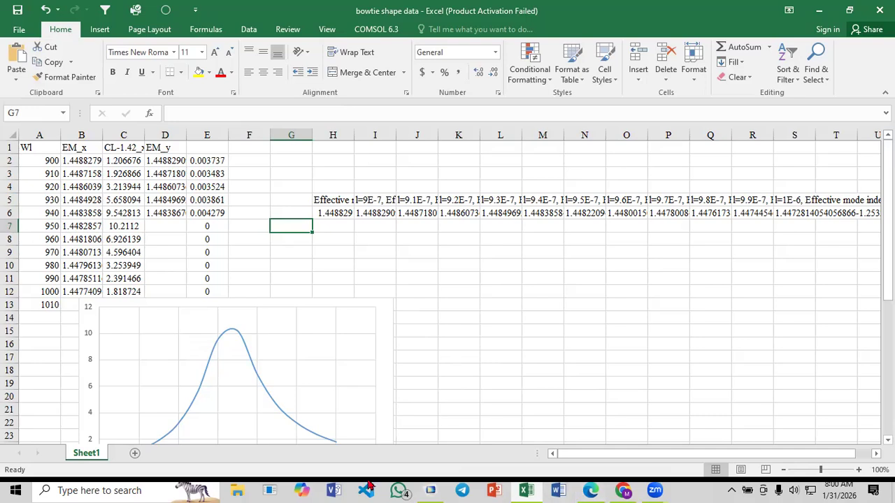
# Switch to COMSOL and plot the electric field at wavelength parameter 9.5E-7 for effective mode index 1.4477
pyautogui.click(432, 490)
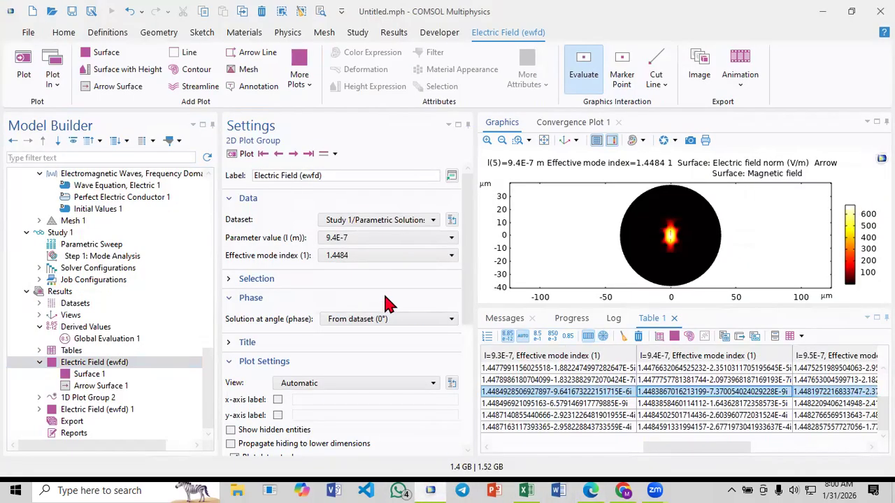
pyautogui.click(294, 155)
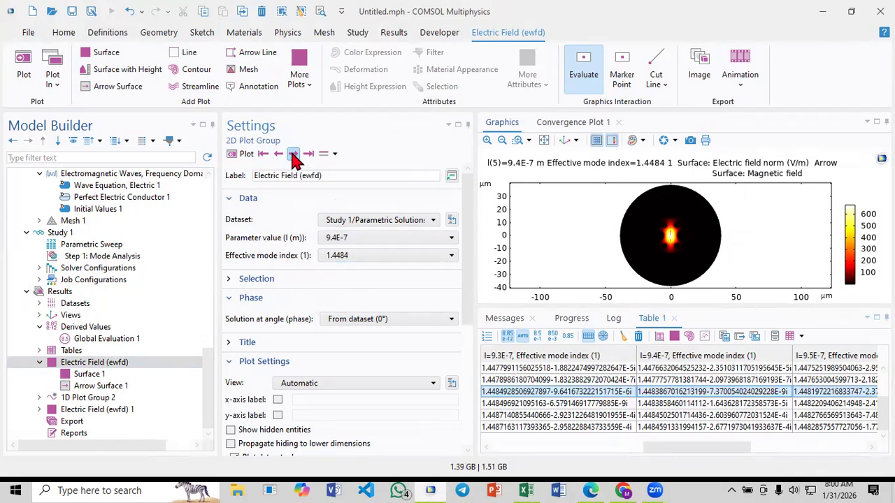
pyautogui.click(348, 242)
pyautogui.click(350, 251)
pyautogui.click(360, 257)
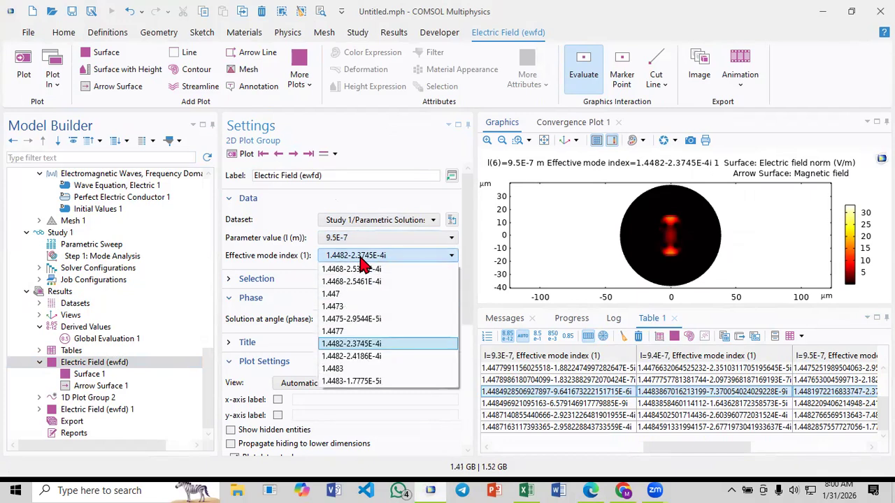
pyautogui.click(353, 332)
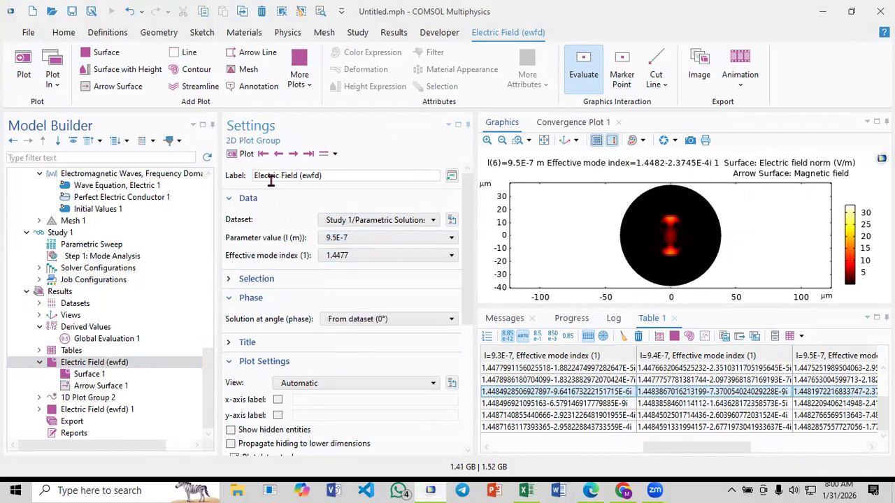
pyautogui.click(242, 153)
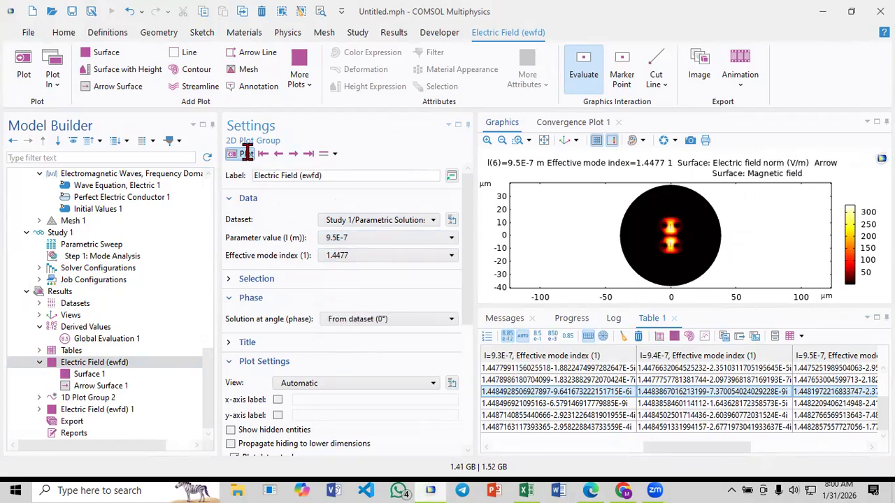
# Step through the modes at 9.5E-7 and plot the electric field for effective mode index 1.4483
pyautogui.click(294, 157)
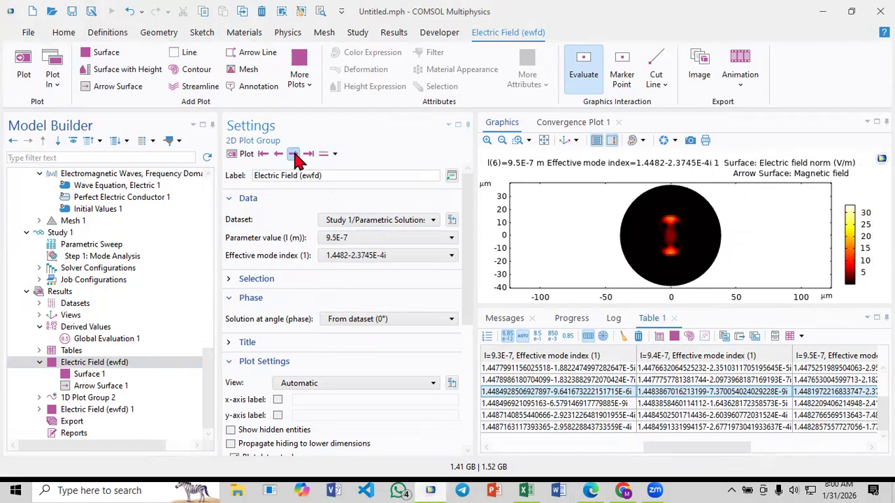
pyautogui.click(294, 157)
pyautogui.click(294, 157)
pyautogui.click(279, 157)
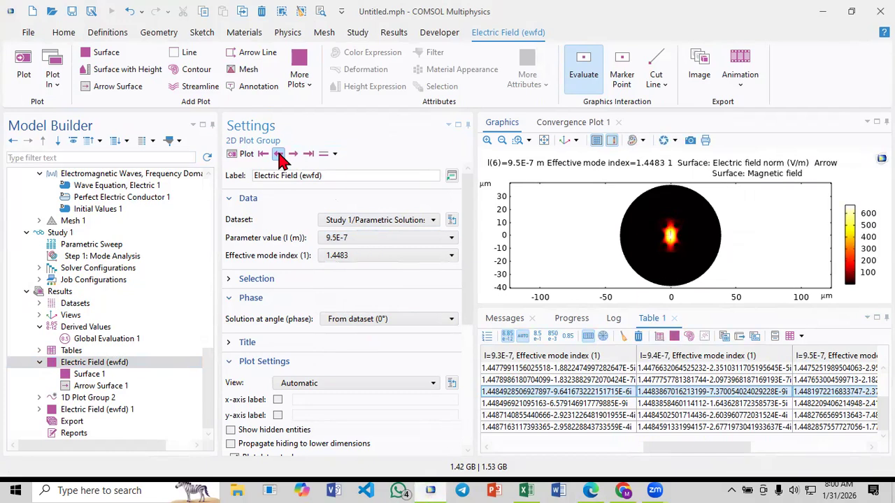
pyautogui.click(343, 256)
pyautogui.click(352, 258)
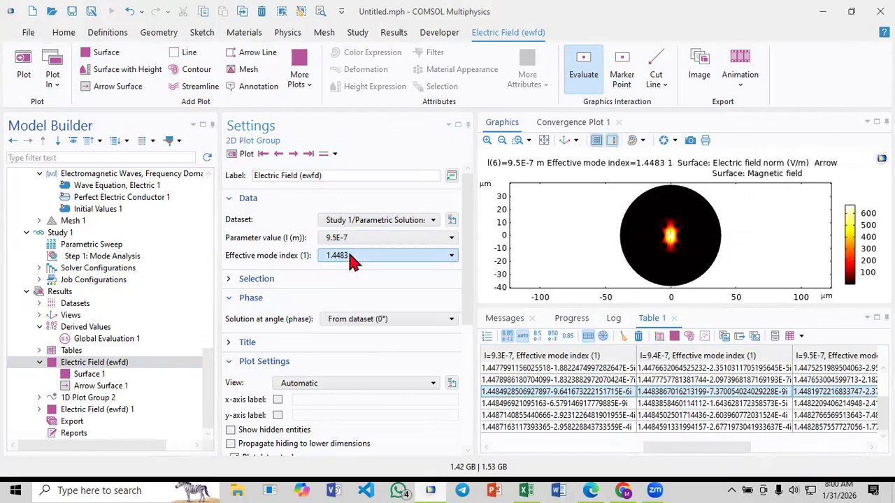
# Step the electric field plot from 9.6E-7 through to 1E-6 and examine the effective mode index used at 1E-6
pyautogui.click(294, 155)
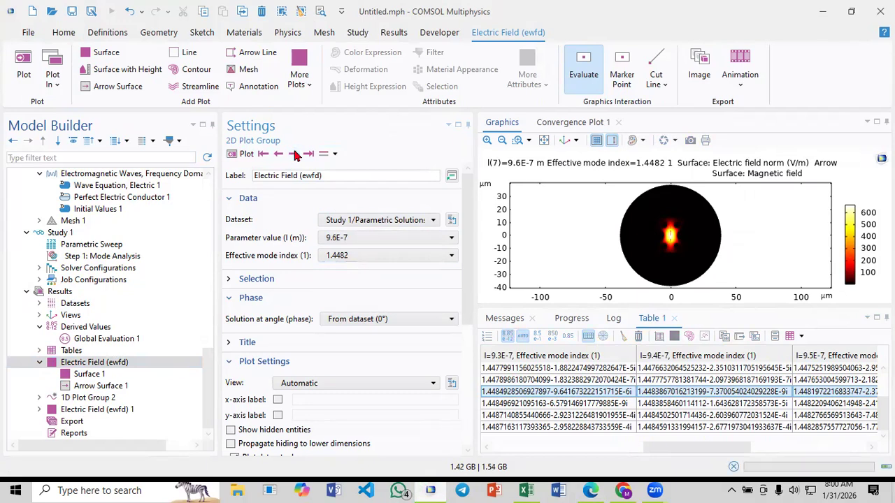
pyautogui.click(294, 155)
pyautogui.click(294, 155)
pyautogui.click(294, 155)
pyautogui.click(294, 155)
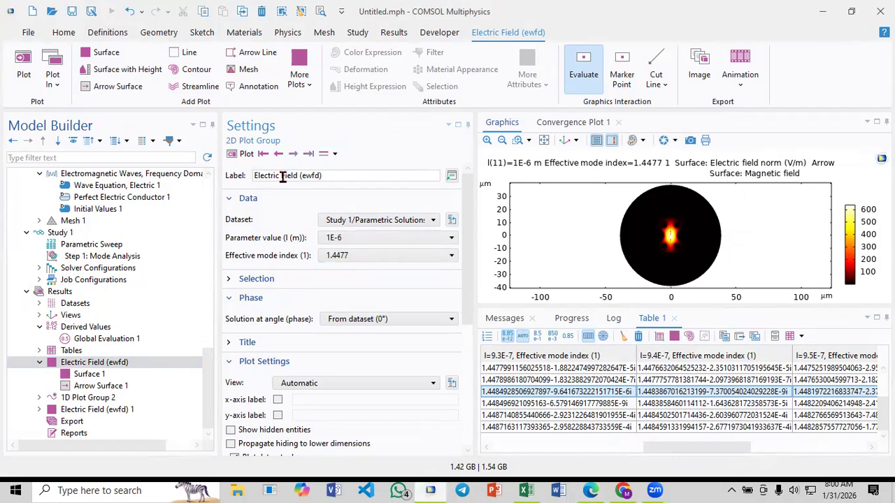
pyautogui.click(334, 256)
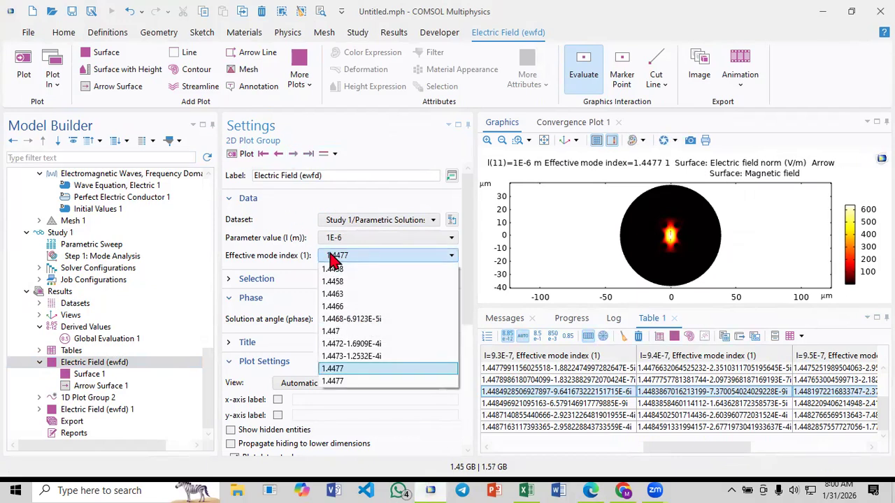
pyautogui.click(334, 257)
pyautogui.click(686, 416)
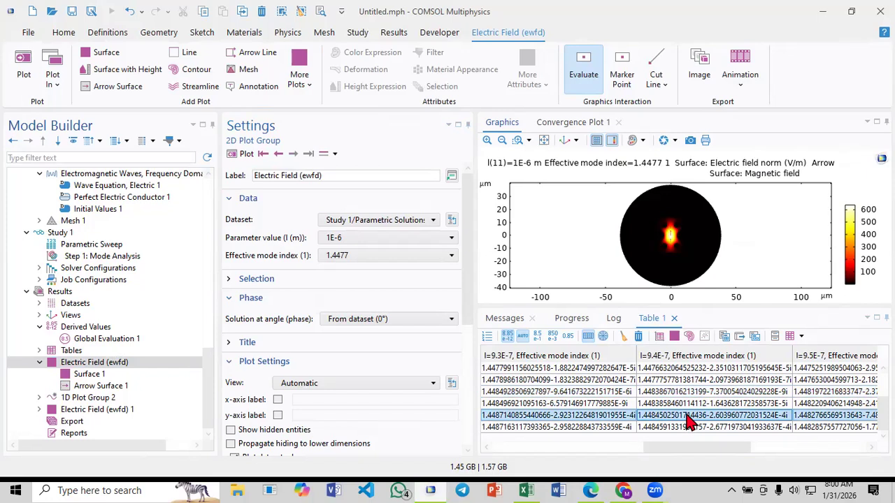
# Copy the selected table row with its headers from COMSOL and paste it into the Excel sheet at H5
pyautogui.rightClick(689, 418)
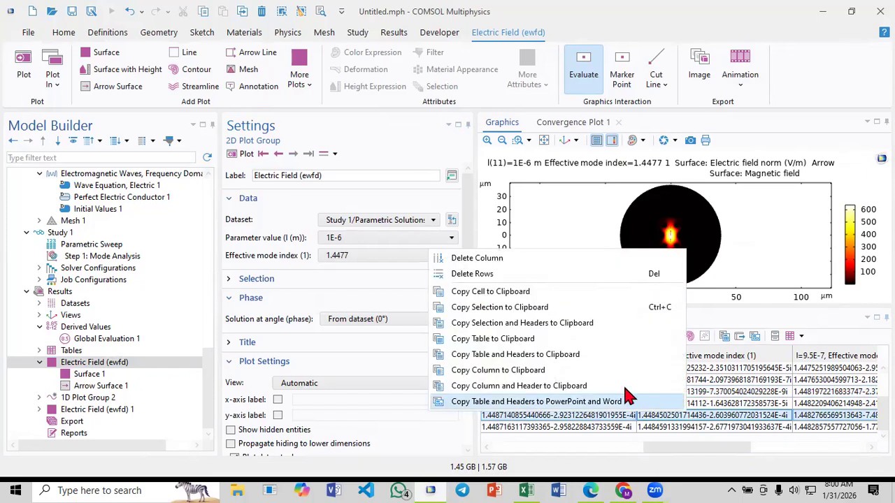
pyautogui.click(568, 323)
pyautogui.click(525, 489)
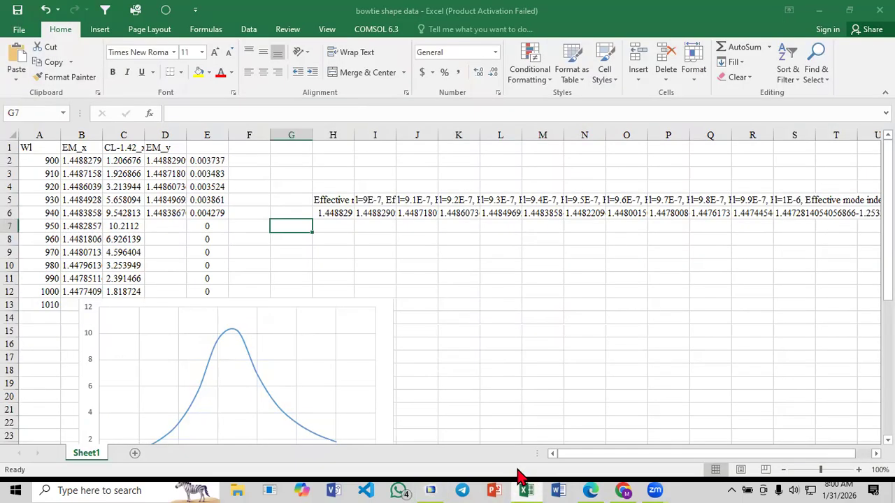
pyautogui.click(336, 202)
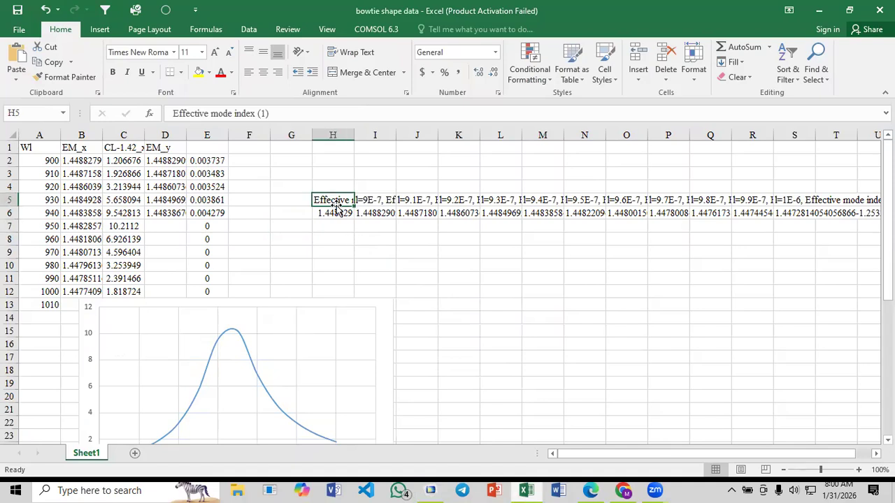
pyautogui.hotkey('ctrl', 'v')
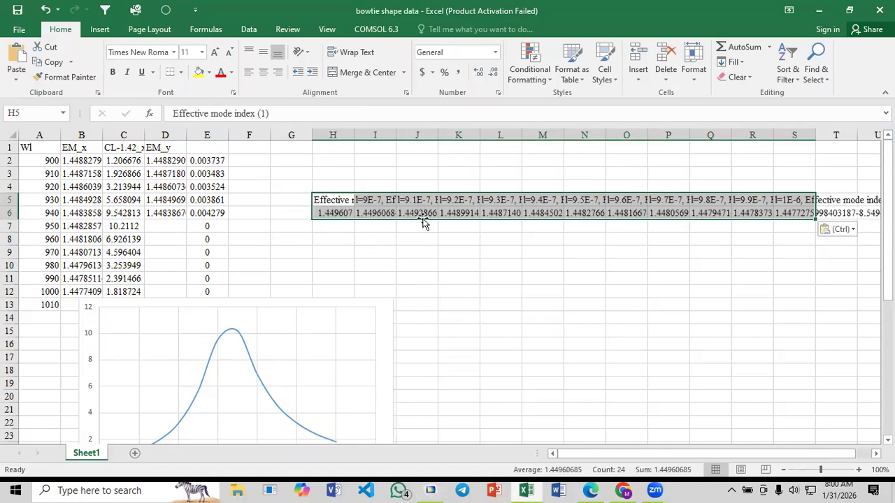
pyautogui.click(537, 253)
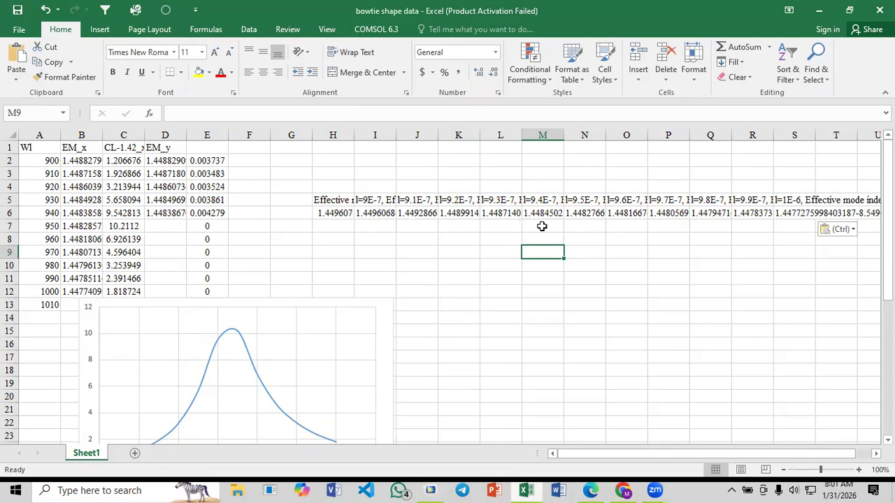
# Copy the mode indices for 9.5E-7 to 1E-6 from N6:S6 and paste them transposed into the EM_y column from D7
pyautogui.moveTo(601, 215); pyautogui.dragTo(788, 221)
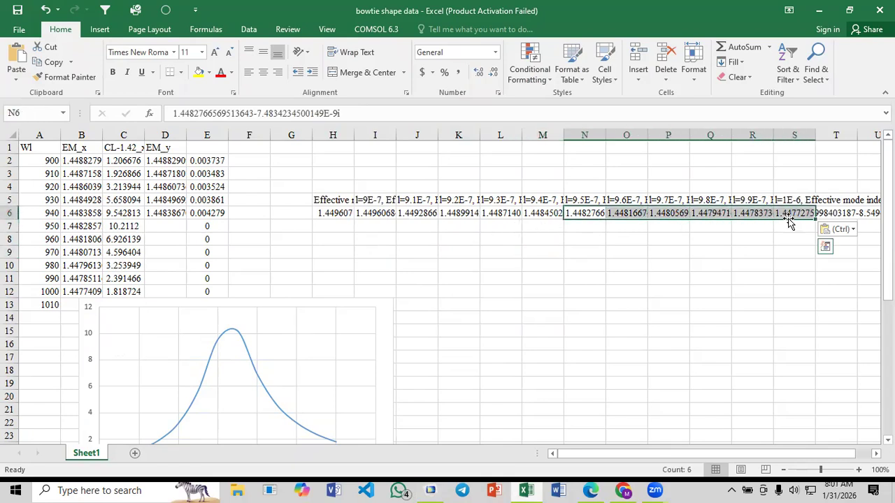
pyautogui.hotkey('ctrl', 'c')
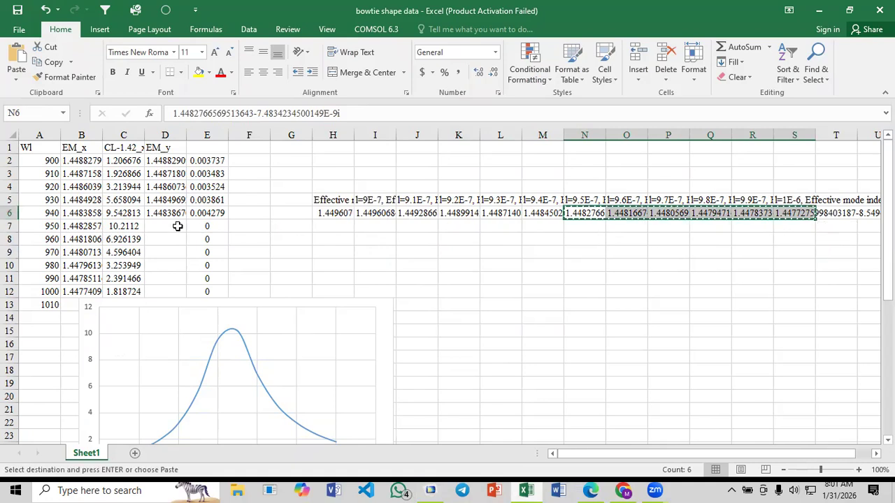
pyautogui.click(162, 225)
pyautogui.rightClick(161, 224)
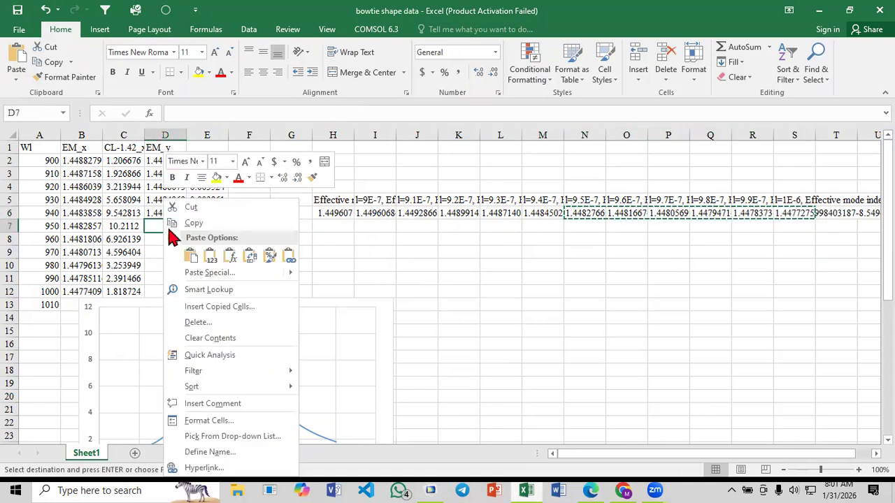
pyautogui.click(216, 271)
pyautogui.click(226, 339)
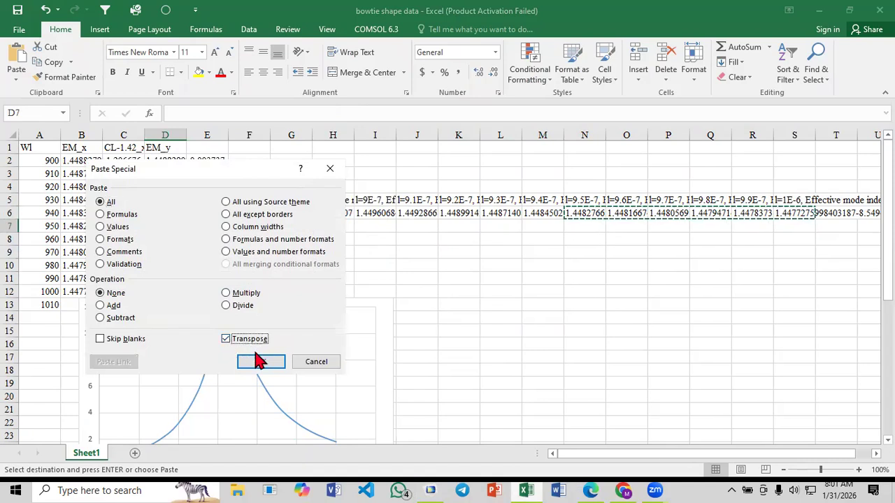
pyautogui.click(261, 361)
# Clear the temporary pasted mode index headers and values from the cells beside the table, starting at H3
pyautogui.click(278, 237)
pyautogui.moveTo(321, 173); pyautogui.dragTo(842, 263)
pyautogui.press('Delete')
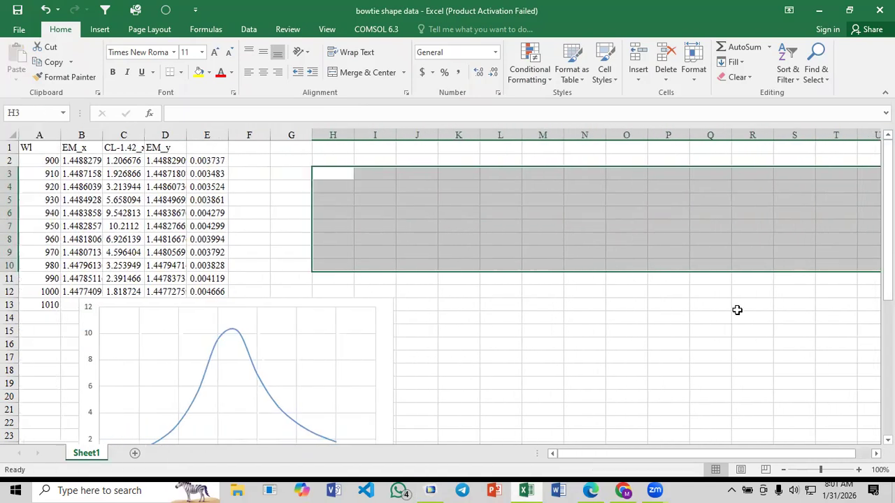
pyautogui.moveTo(606, 455); pyautogui.dragTo(544, 453)
pyautogui.click(343, 319)
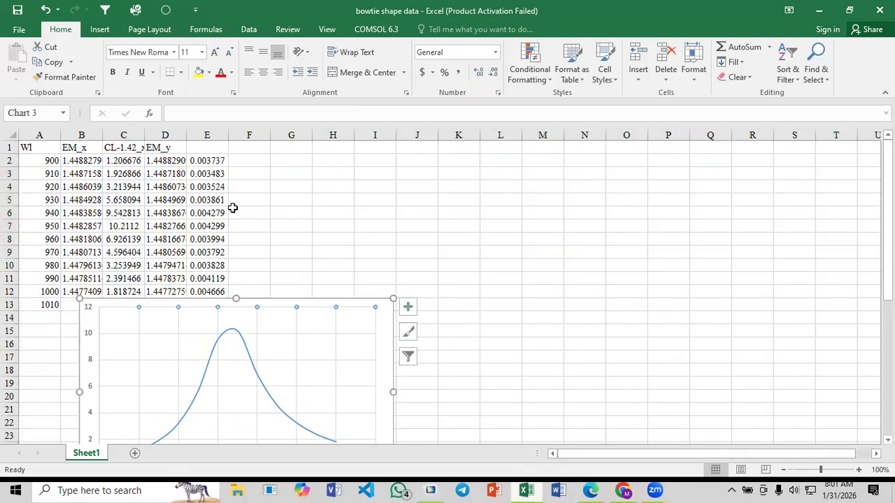
# Label the y-polarised confinement loss column by entering the header CL_y in E1
pyautogui.click(208, 145)
pyautogui.write('CL_y')
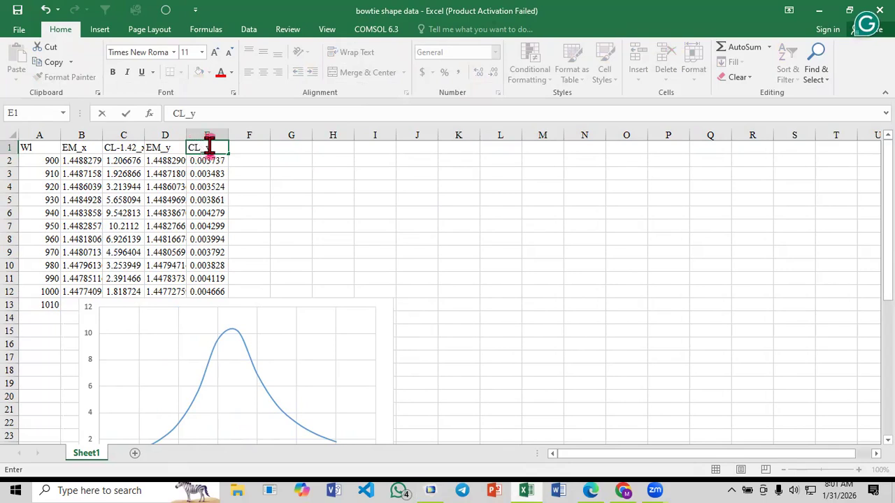
pyautogui.press('Return')
pyautogui.click(251, 199)
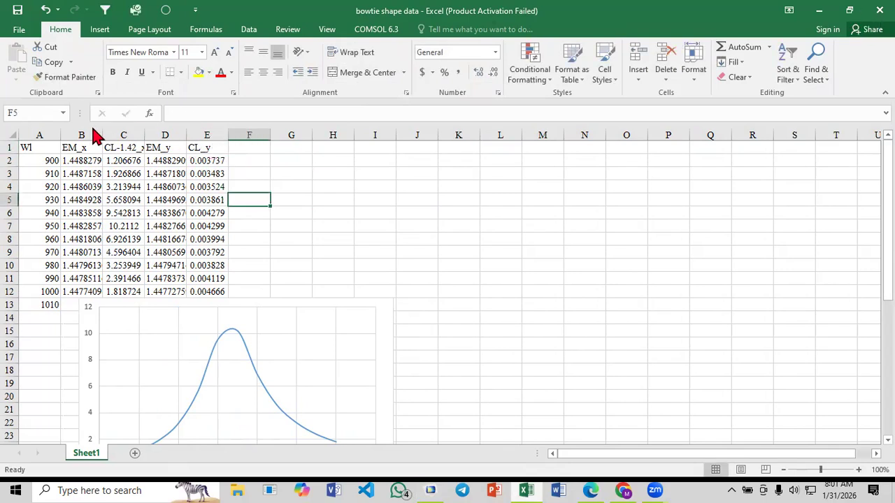
# Insert a scatter chart with smooth lines plotting CL_y against Wl, and compare it with the x-polarised loss chart
pyautogui.click(38, 134)
pyautogui.keyDown('ctrl'); pyautogui.click(205, 134); pyautogui.keyUp('ctrl')
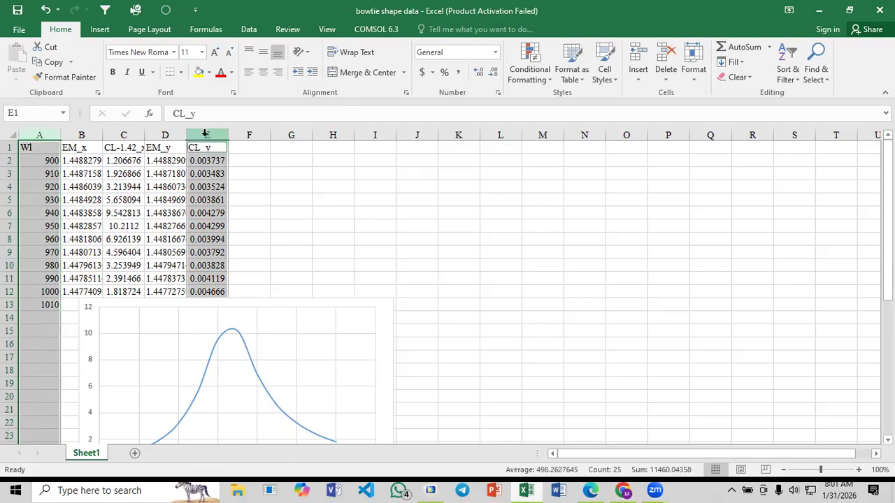
pyautogui.click(101, 29)
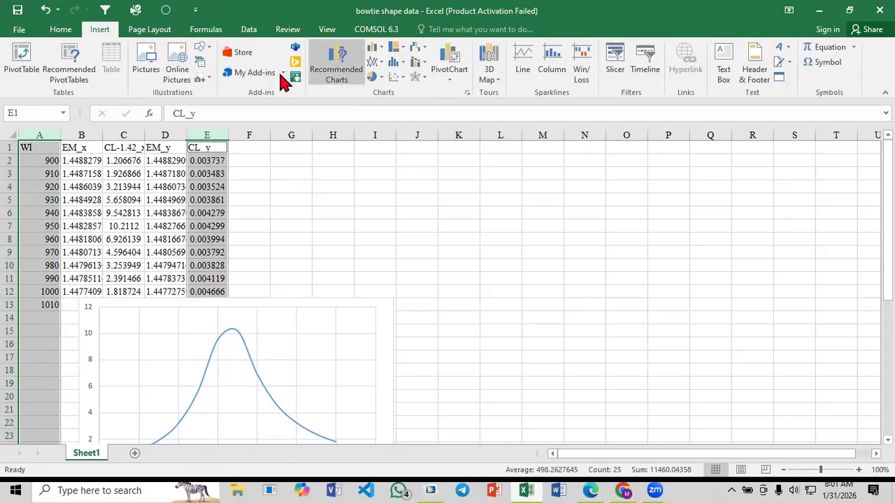
pyautogui.click(395, 77)
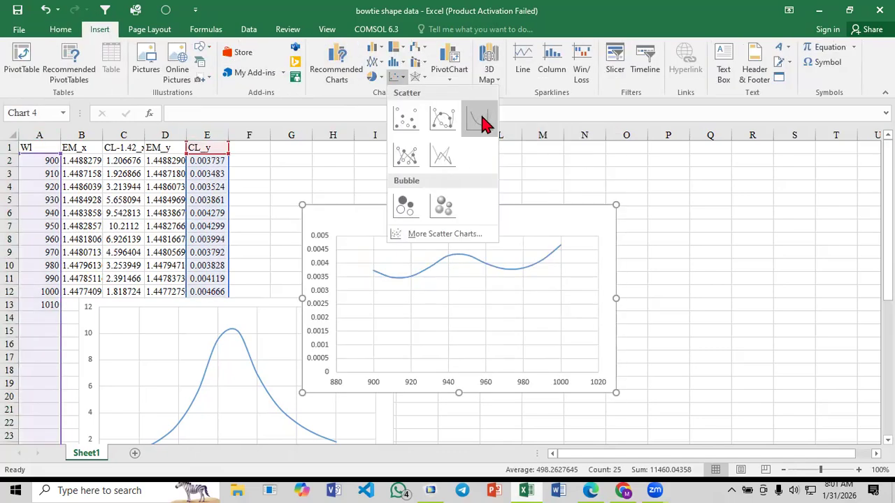
pyautogui.click(482, 122)
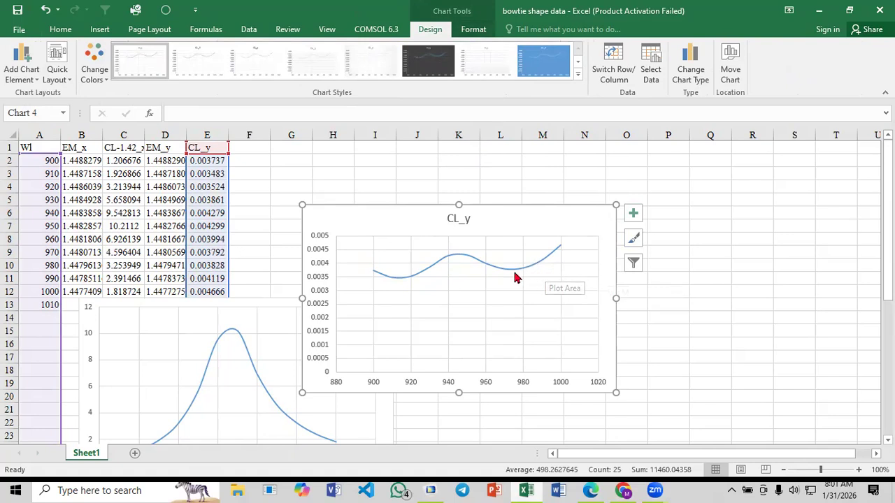
pyautogui.moveTo(455, 263)
pyautogui.click(504, 188)
pyautogui.click(515, 216)
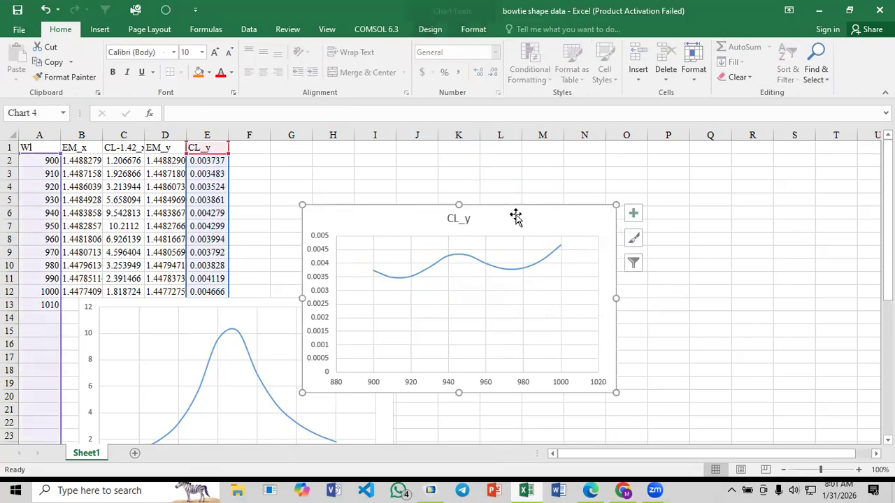
pyautogui.click(293, 184)
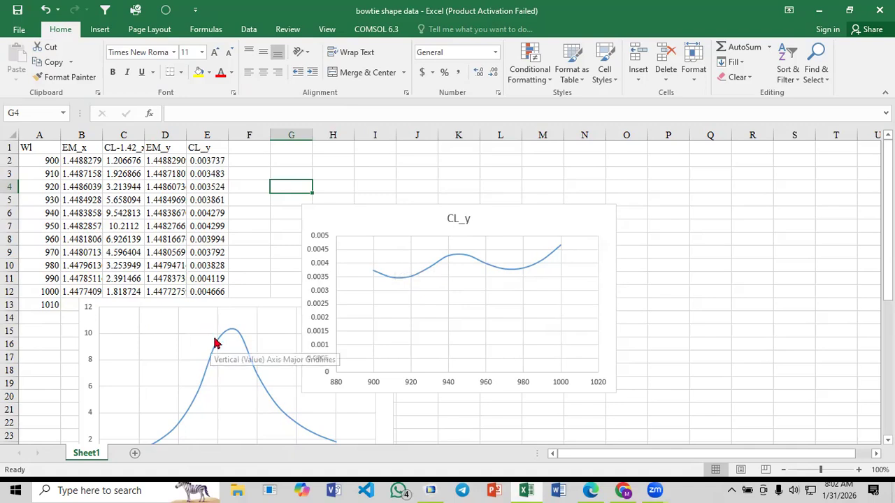
pyautogui.click(273, 210)
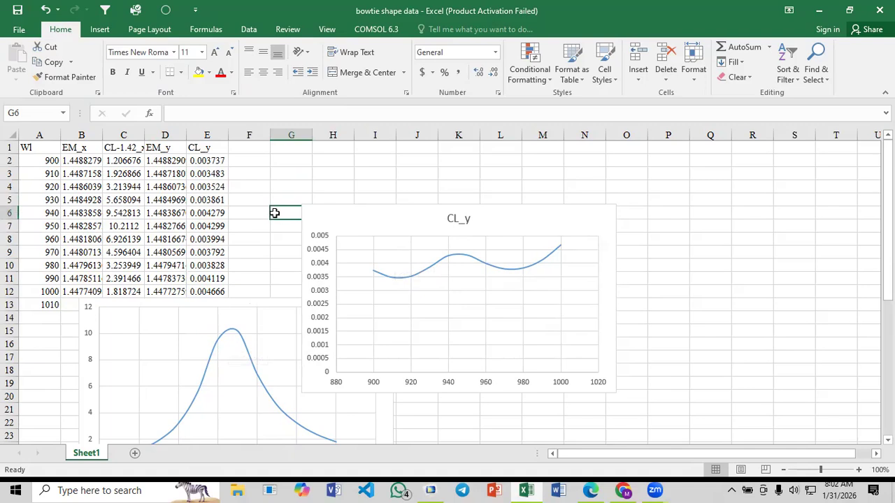
# Switch to COMSOL and delete the results table, and bring up the phase matching curve in Paper_3.pdf in the browser
pyautogui.click(431, 490)
pyautogui.click(638, 337)
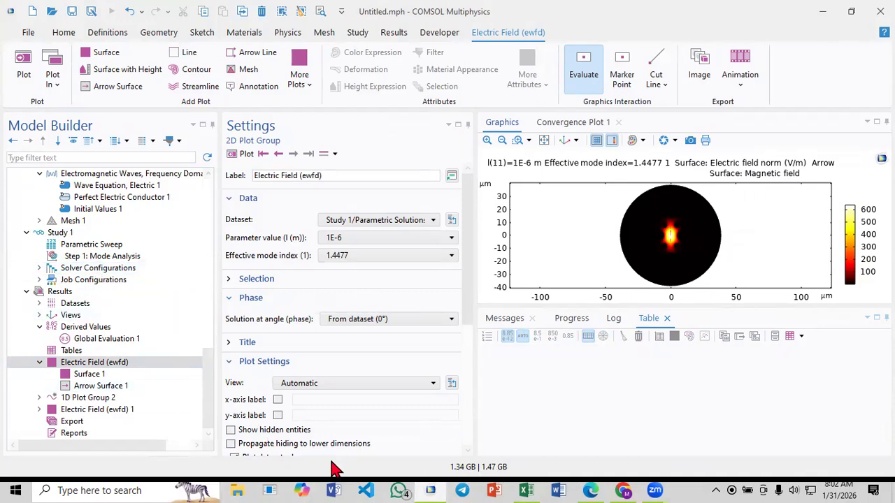
pyautogui.click(592, 490)
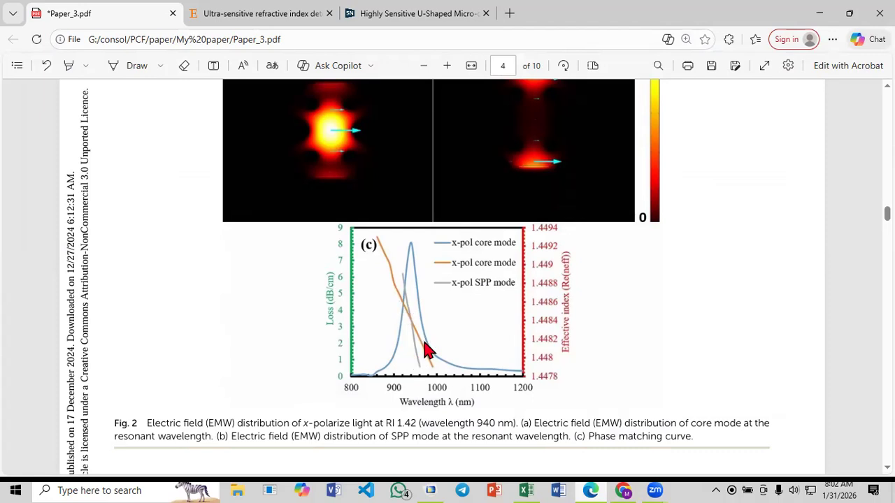
# Switch to Excel and delete both the x-polarised and y-polarised confinement loss charts from the sheet
pyautogui.click(527, 490)
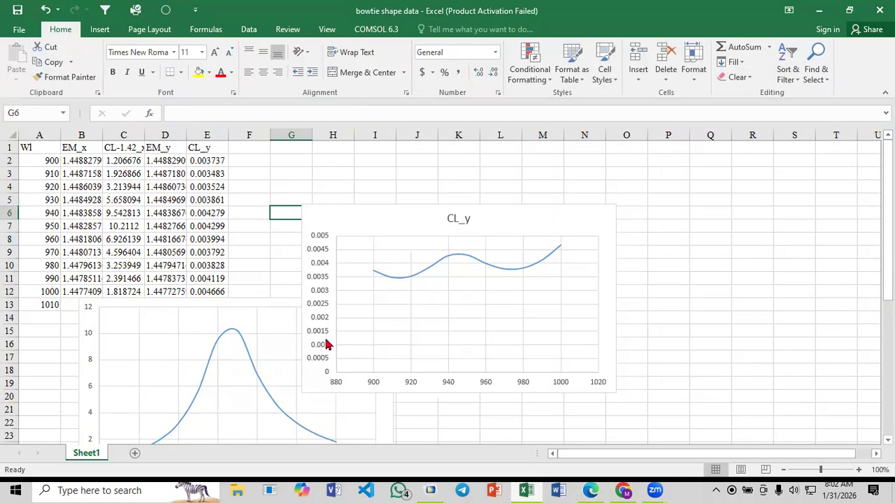
pyautogui.click(248, 228)
pyautogui.click(237, 306)
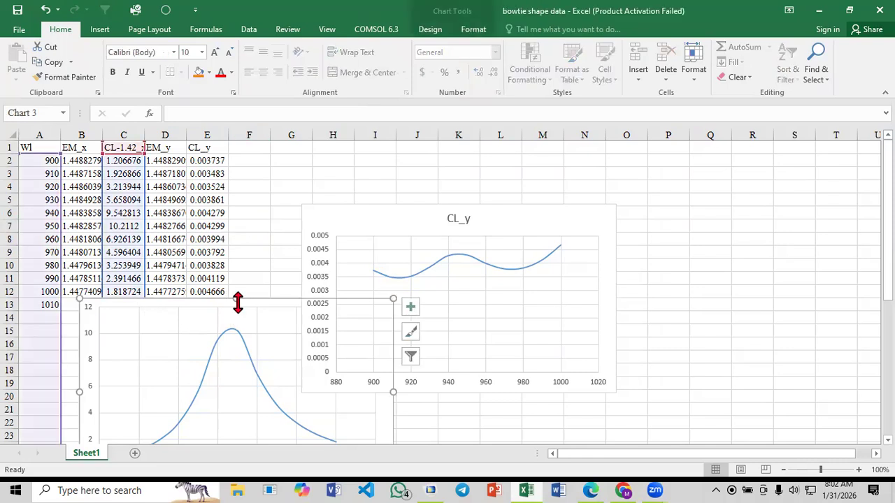
pyautogui.press('Delete')
pyautogui.click(370, 214)
pyautogui.press('Delete')
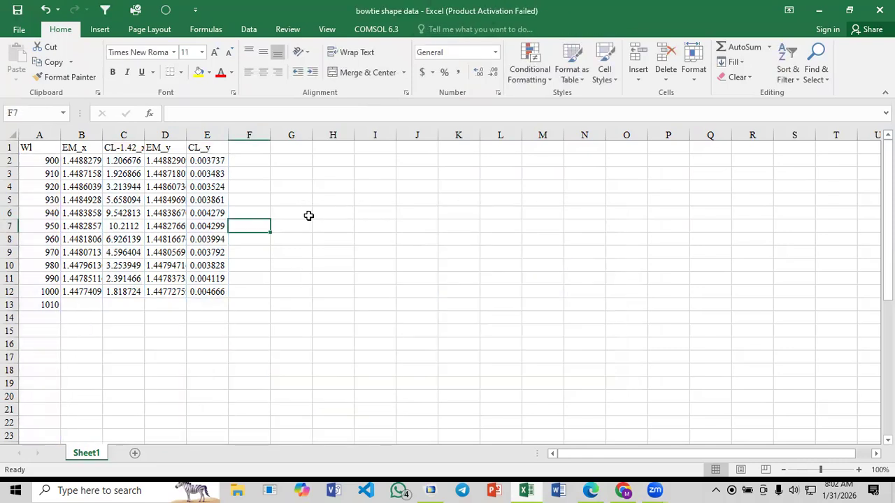
pyautogui.click(291, 214)
# Insert two blank columns between the CL-1.42_x and EM_y columns
pyautogui.click(160, 134)
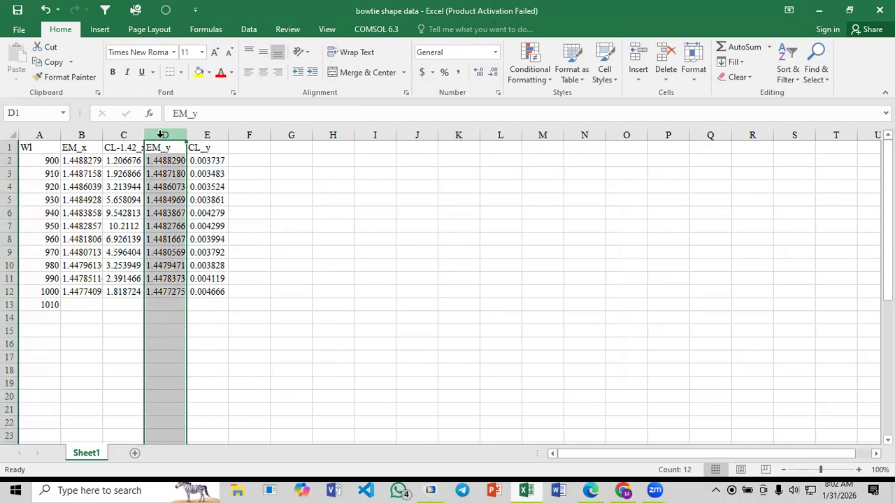
pyautogui.rightClick(160, 134)
pyautogui.click(199, 228)
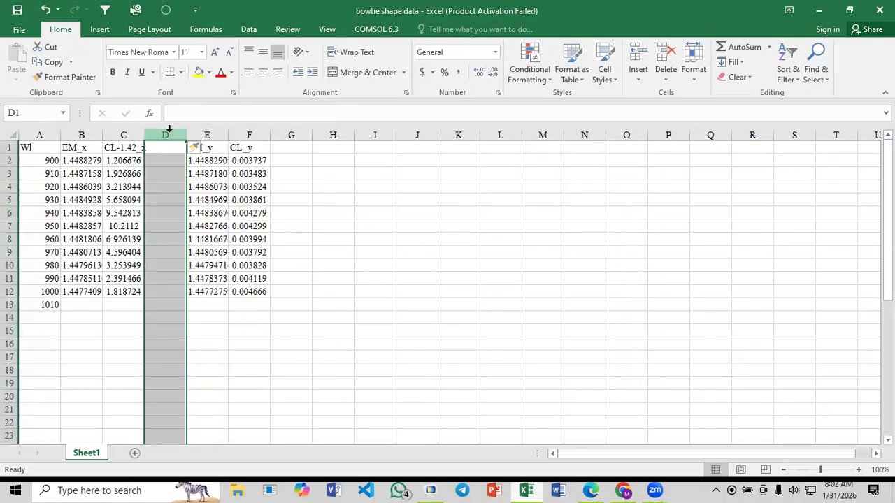
pyautogui.rightClick(168, 131)
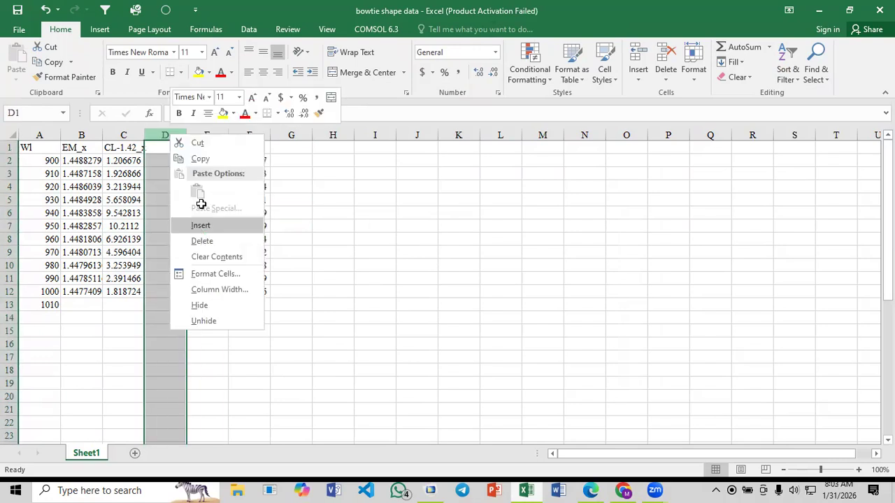
pyautogui.click(200, 226)
# Enter the header Real Core in D1 of the first new blank column
pyautogui.click(162, 146)
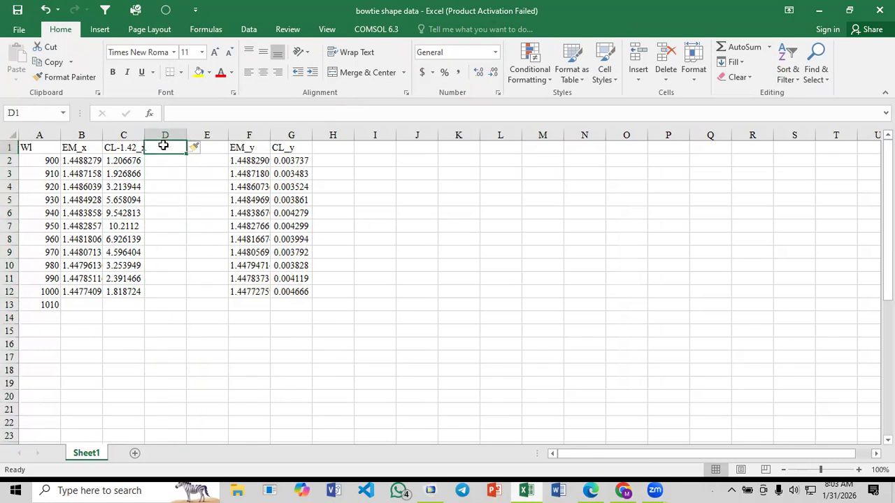
pyautogui.write('Real Core')
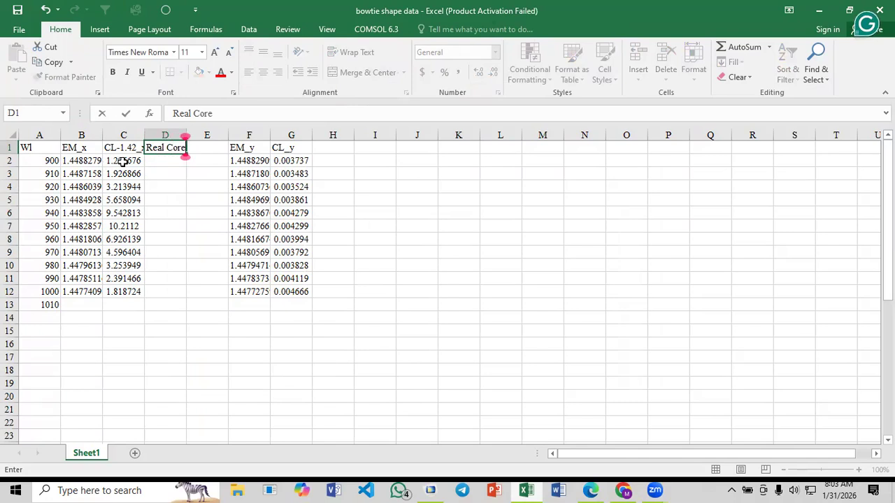
pyautogui.click(130, 161)
# Enter the formula =IMREAL(C2) in D2 under the Real Core header
pyautogui.click(163, 159)
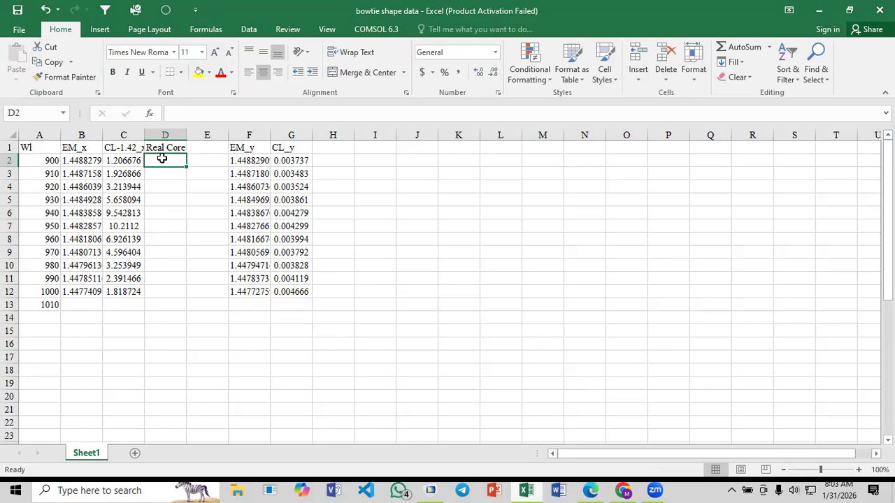
pyautogui.write('=')
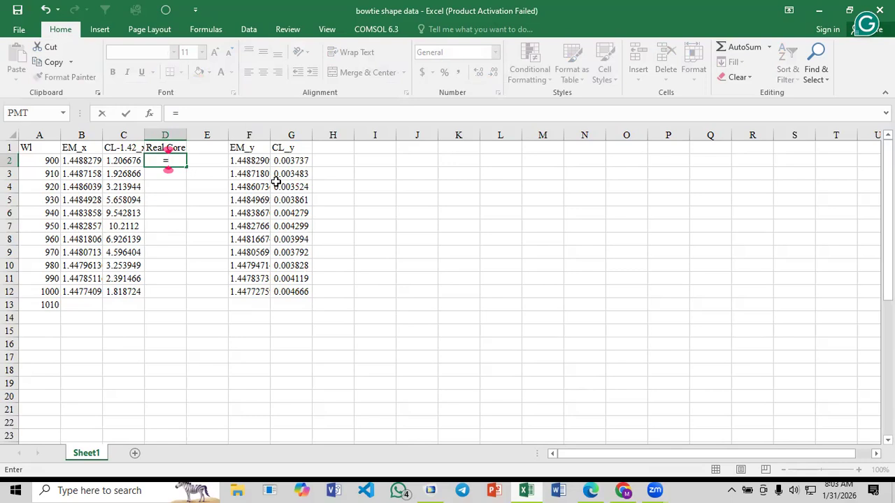
pyautogui.write('im')
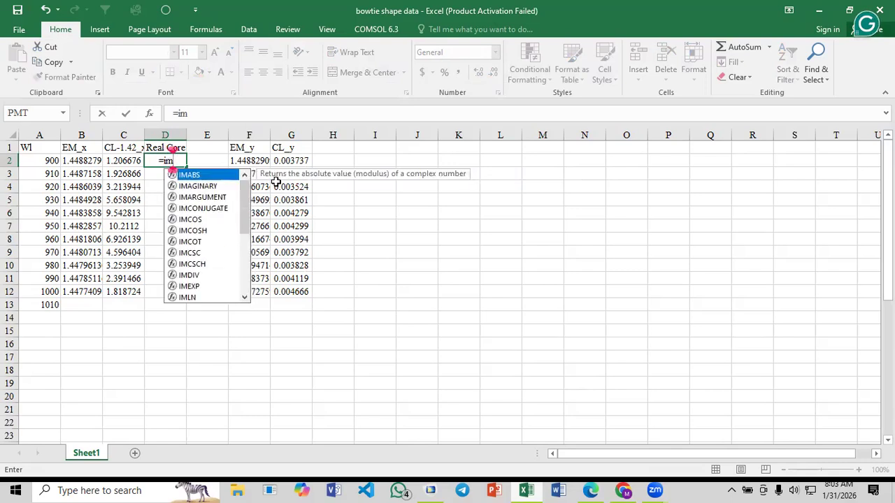
pyautogui.write('rea')
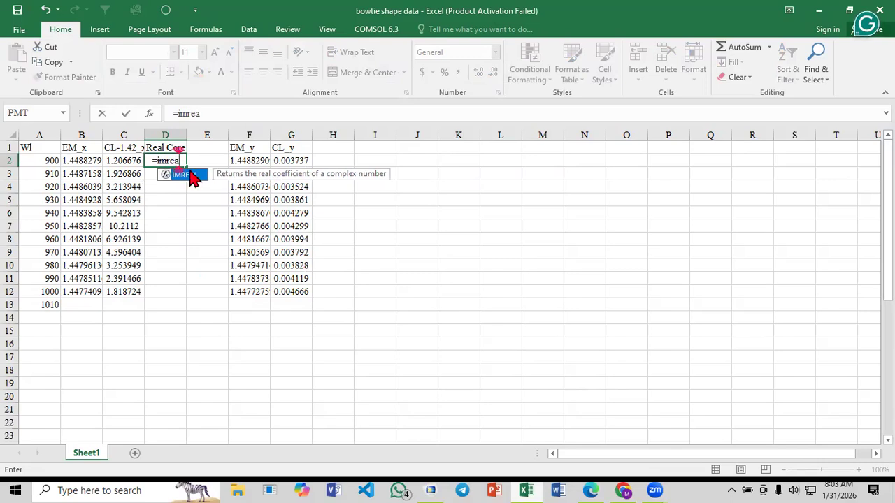
pyautogui.doubleClick(190, 175)
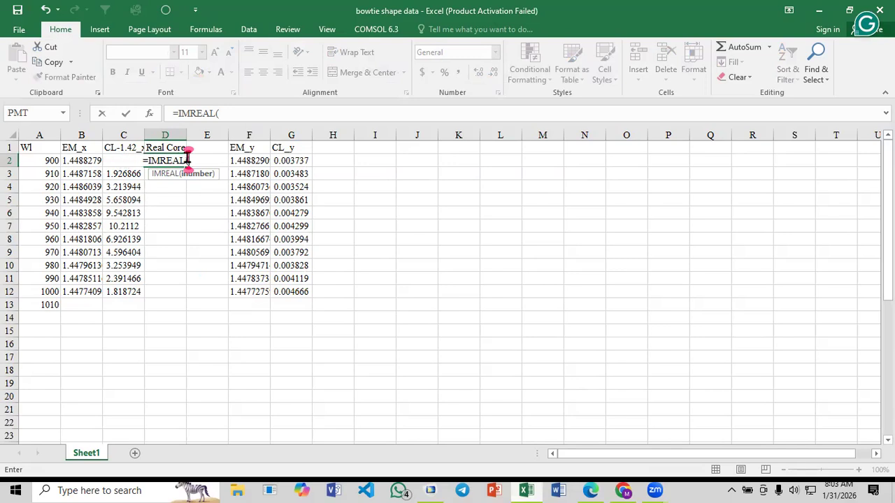
pyautogui.write('c2')
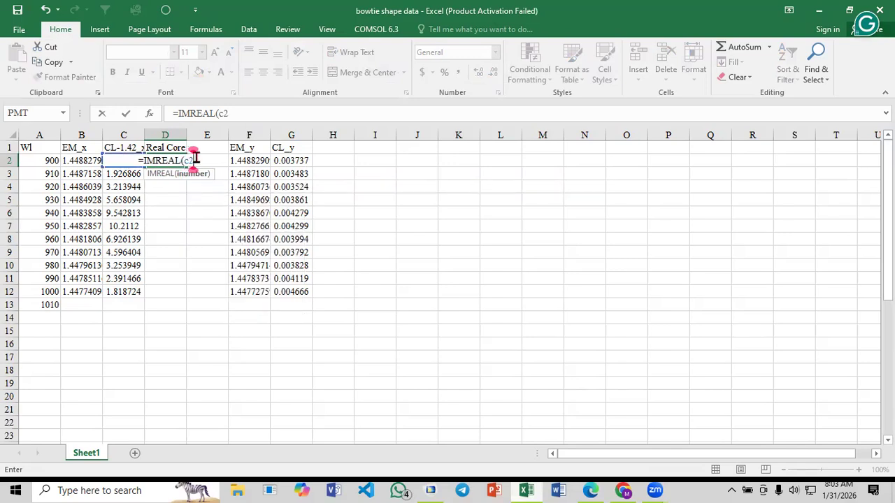
pyautogui.press('Return')
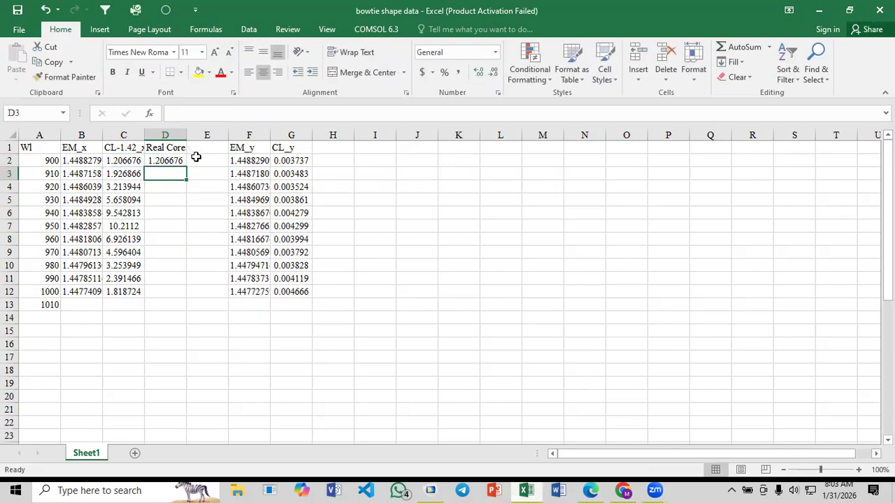
# Fill the Real Core formula from D2 down to D12
pyautogui.click(187, 161)
pyautogui.click(170, 162)
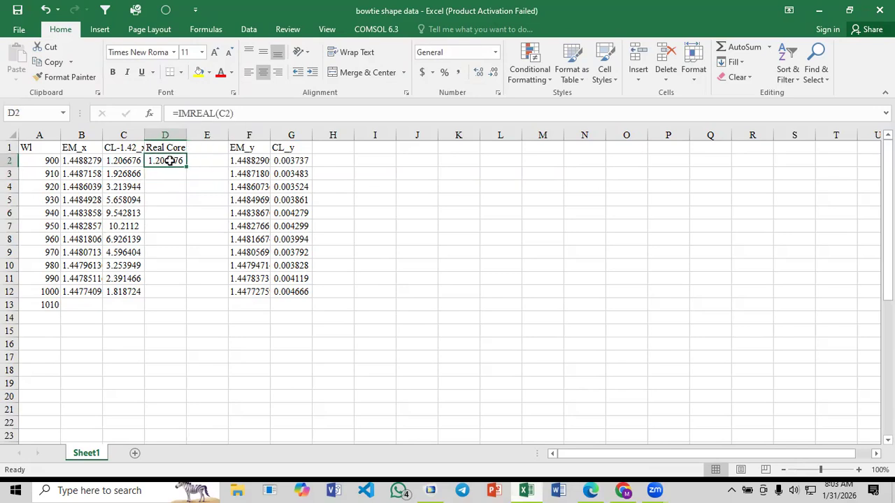
pyautogui.moveTo(186, 166); pyautogui.dragTo(176, 296)
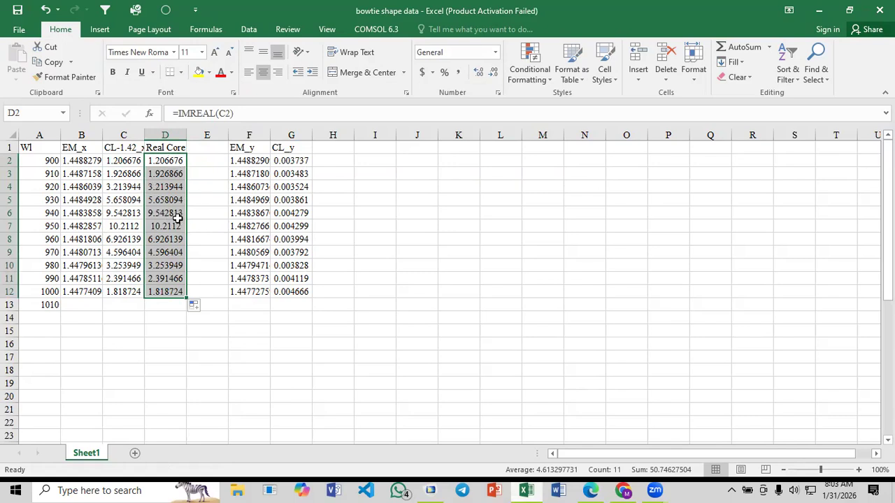
pyautogui.click(209, 215)
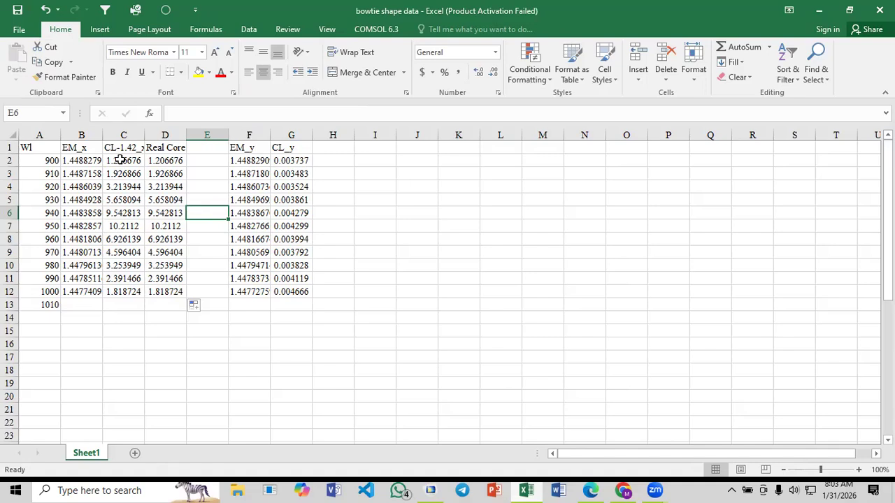
# Change the formula in D2 to =IMREAL(B2) so it reads the EM_x index, and refill it down to D12
pyautogui.click(164, 162)
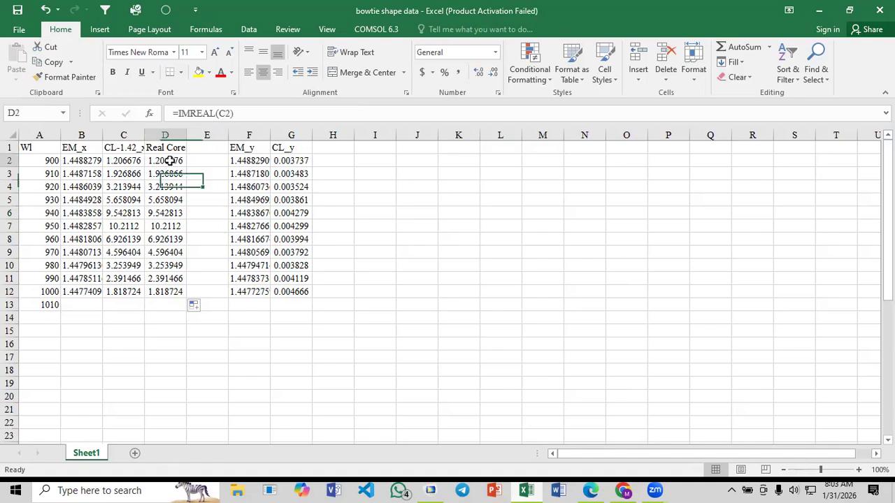
pyautogui.click(224, 113)
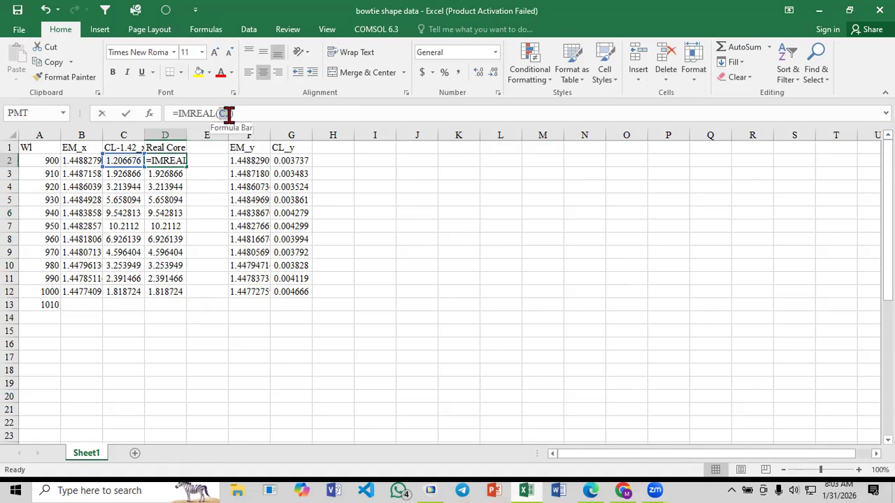
pyautogui.doubleClick(225, 113)
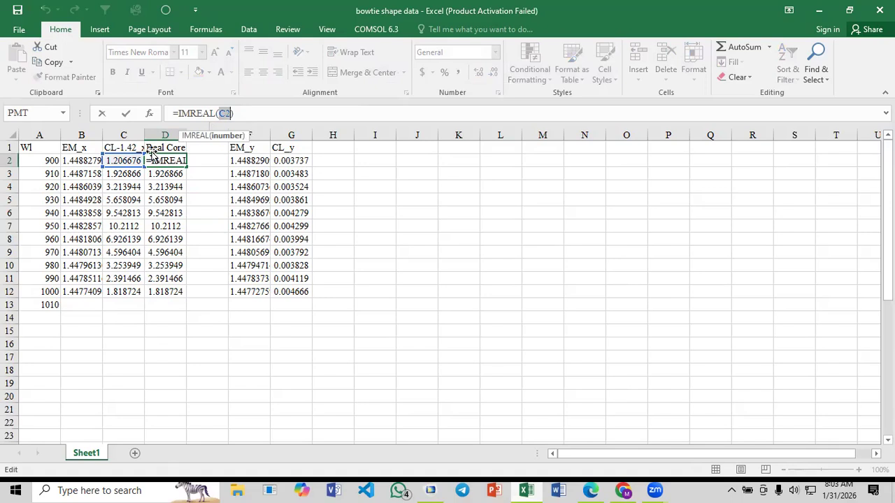
pyautogui.click(83, 161)
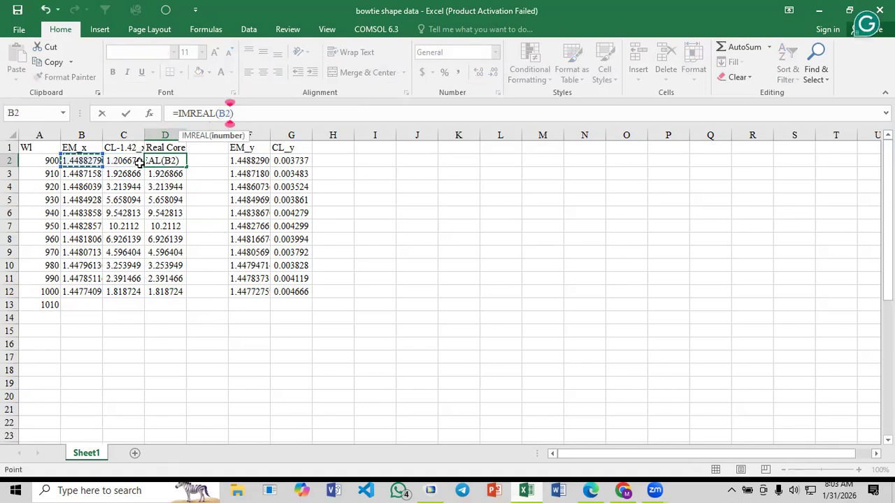
pyautogui.press('Return')
pyautogui.click(175, 162)
pyautogui.moveTo(186, 165); pyautogui.dragTo(176, 295)
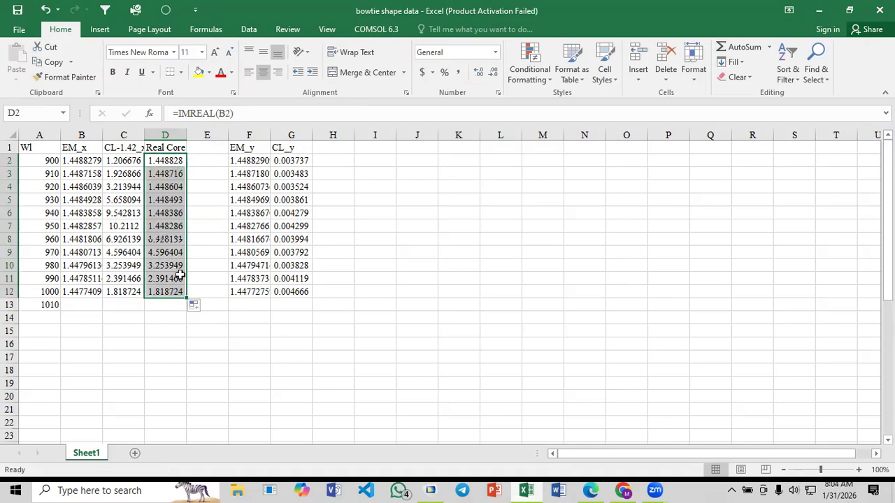
pyautogui.click(196, 250)
# Enter the header Real SPP in E1, beside the Real Core column
pyautogui.click(209, 149)
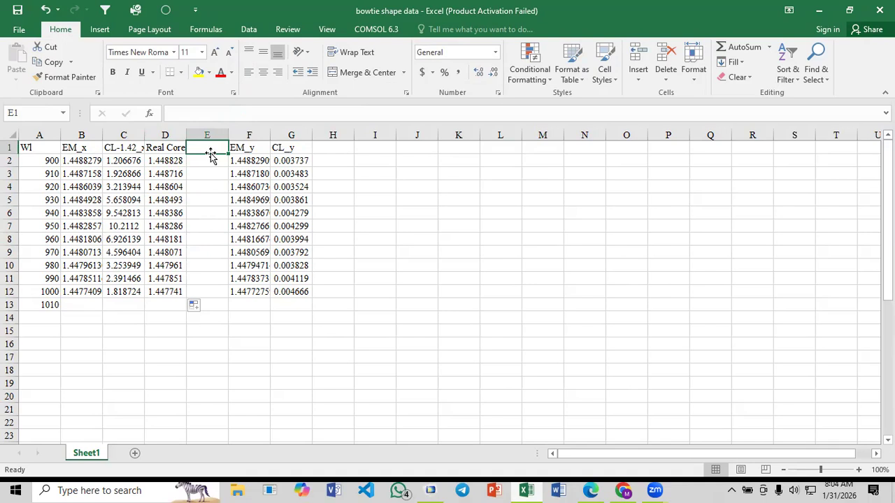
pyautogui.write('SS')
pyautogui.press('BackSpace')
pyautogui.press('BackSpace')
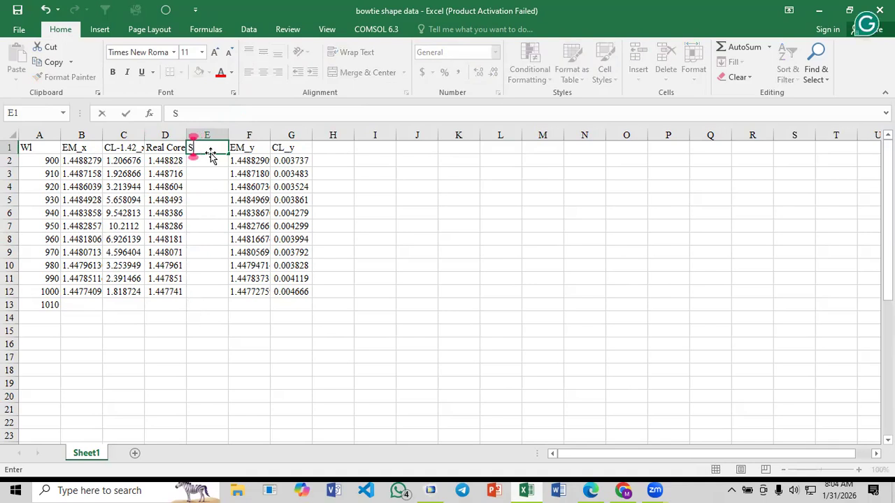
pyautogui.write('Rea')
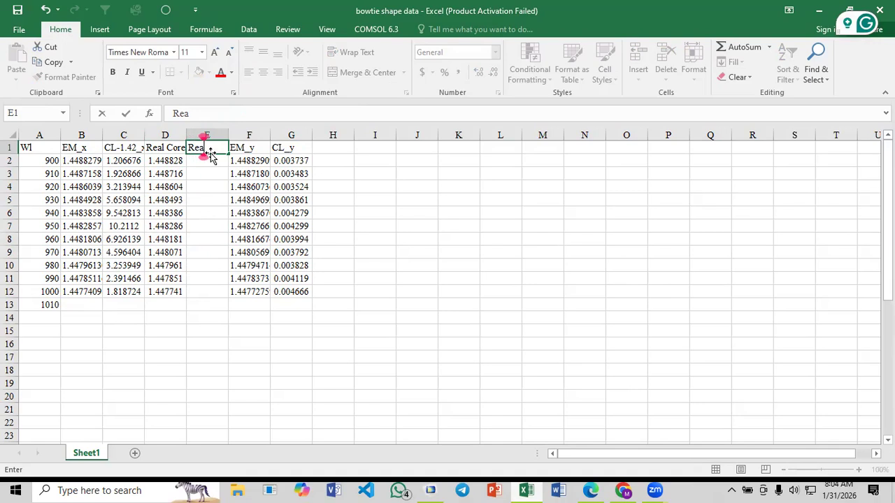
pyautogui.write('l SPP')
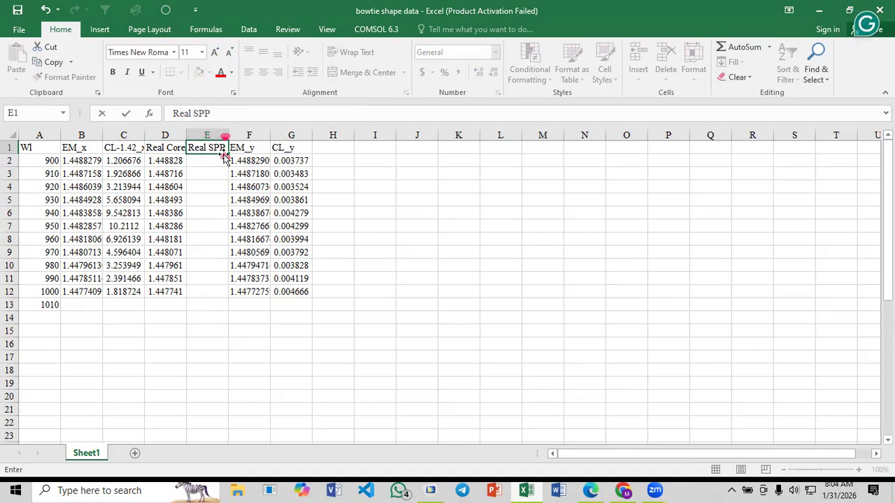
pyautogui.click(220, 210)
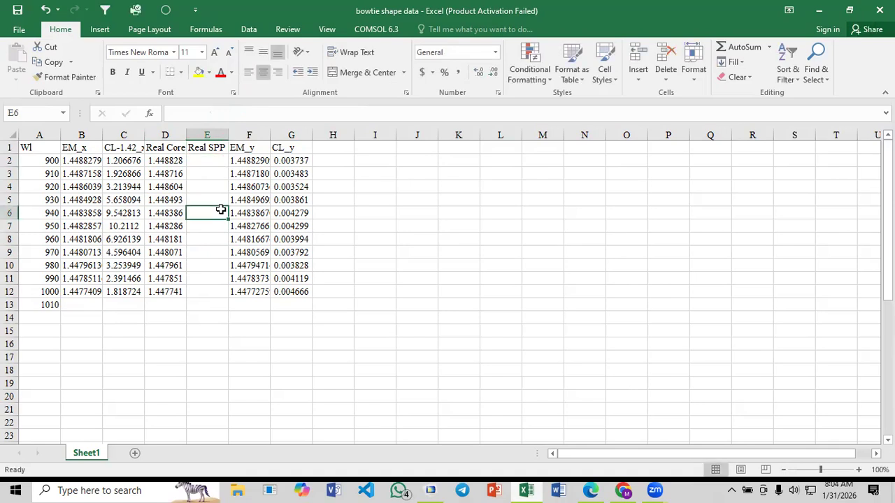
# Insert a scatter chart with smooth lines and markers from the Wl, CL-1.42_x, Real Core and Real SPP columns
pyautogui.click(39, 135)
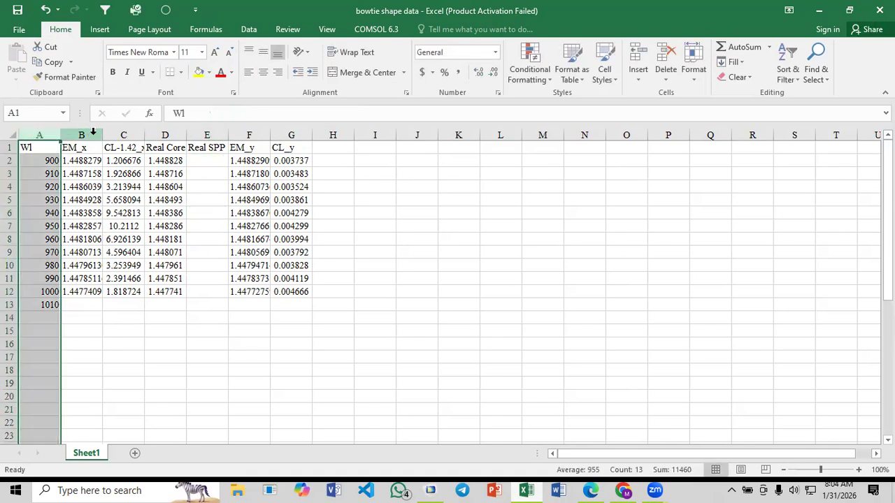
pyautogui.keyDown('ctrl'); pyautogui.click(122, 135); pyautogui.keyUp('ctrl')
pyautogui.keyDown('ctrl'); pyautogui.click(164, 134); pyautogui.keyUp('ctrl')
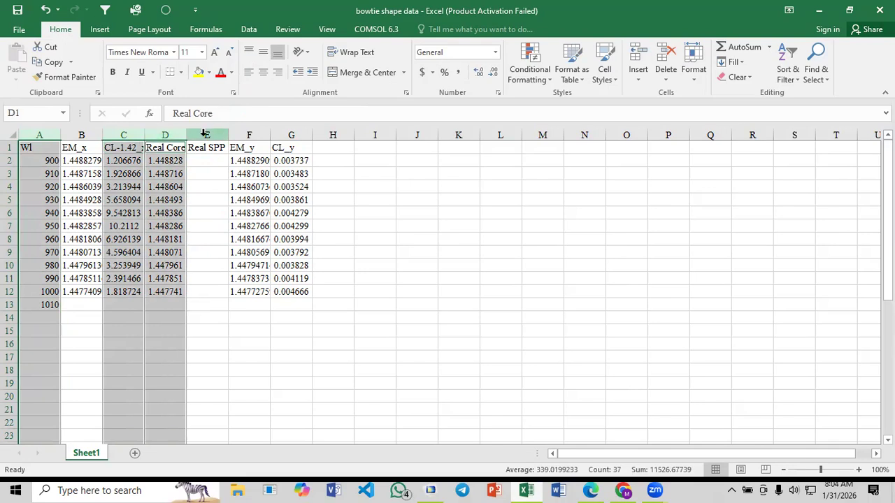
pyautogui.keyDown('ctrl'); pyautogui.click(207, 134); pyautogui.keyUp('ctrl')
pyautogui.click(100, 28)
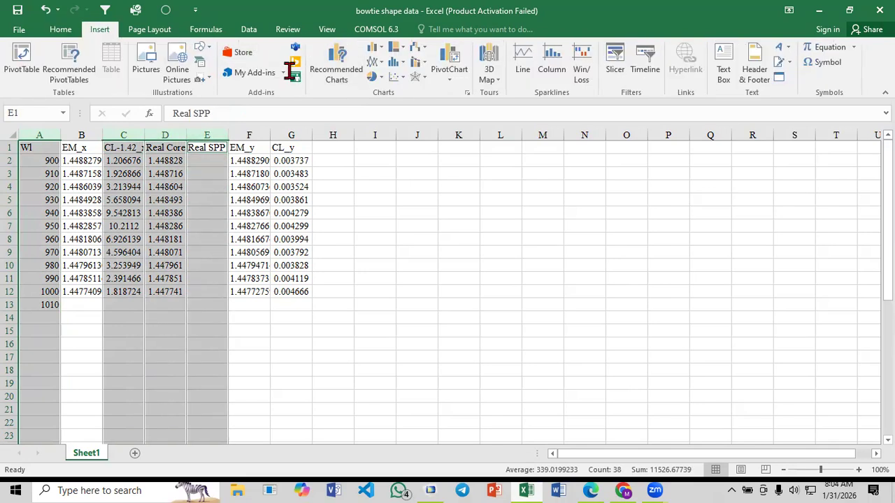
pyautogui.click(396, 77)
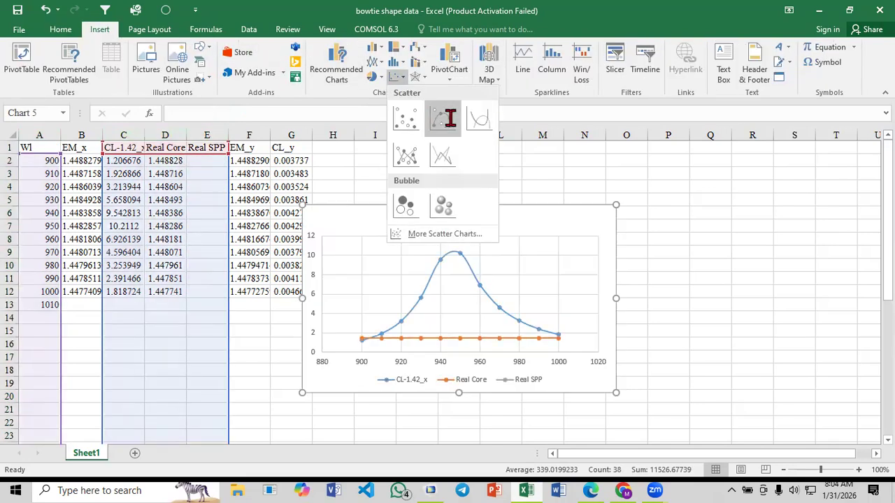
pyautogui.click(449, 119)
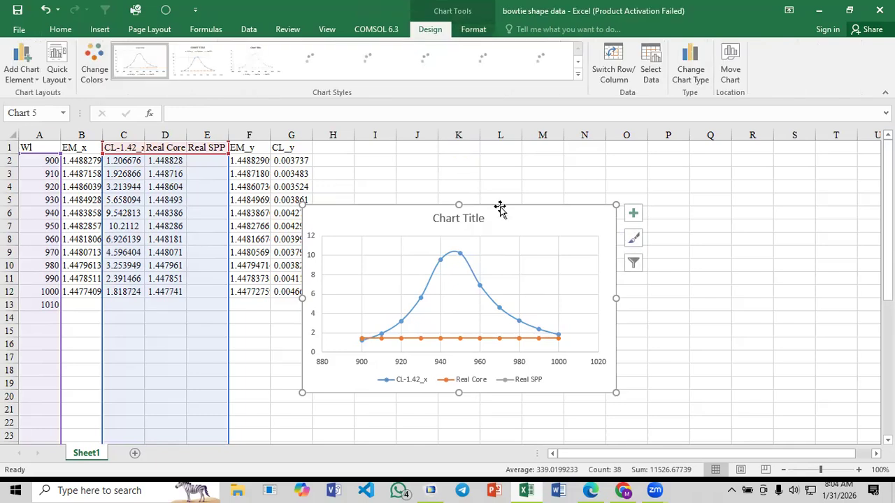
# Plot the chart's Real Core series on the secondary axis
pyautogui.click(466, 340)
pyautogui.doubleClick(464, 341)
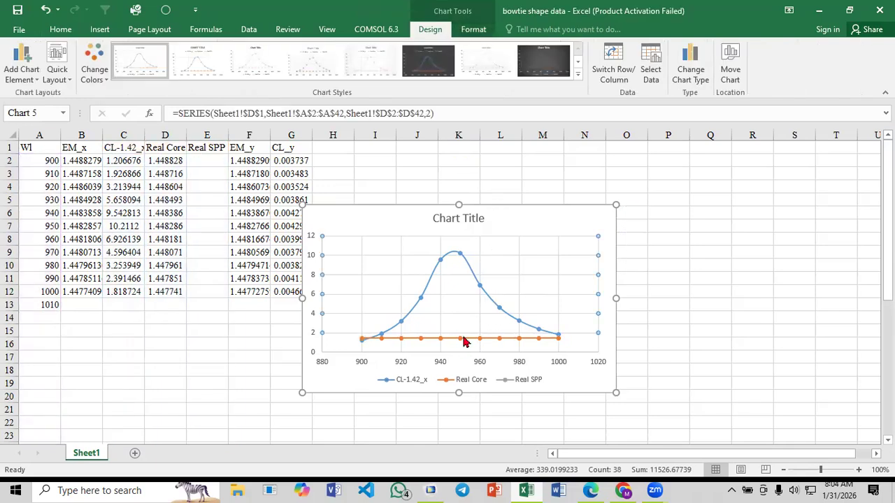
pyautogui.click(464, 342)
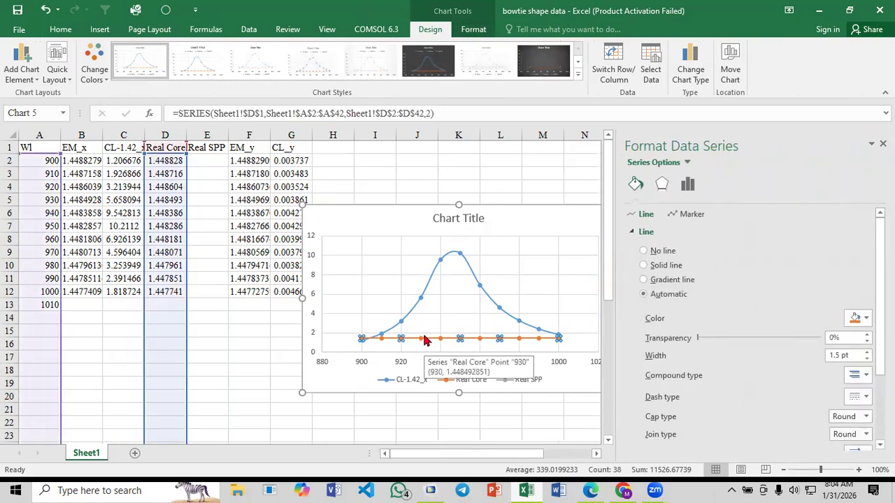
pyautogui.click(422, 338)
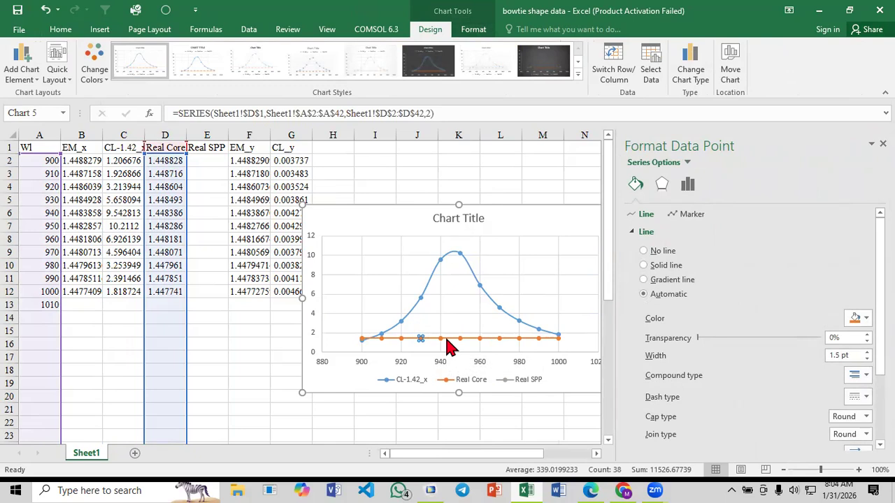
pyautogui.click(451, 336)
pyautogui.click(552, 174)
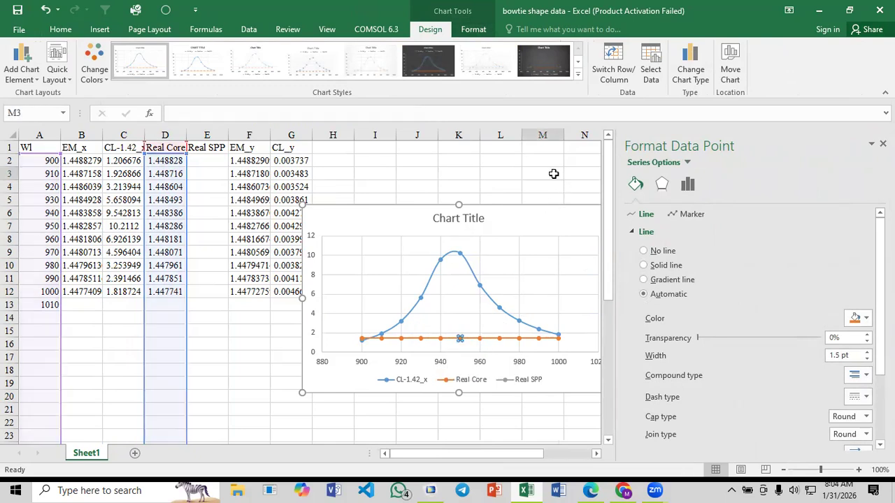
pyautogui.click(480, 339)
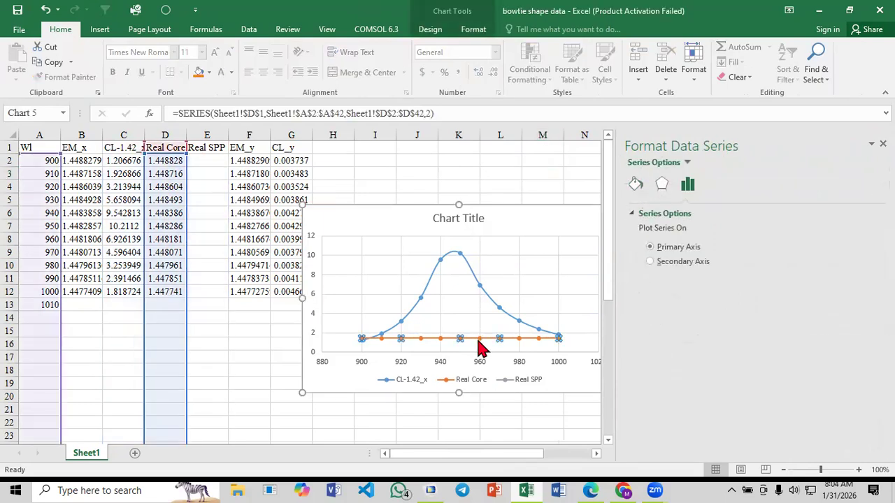
pyautogui.click(649, 261)
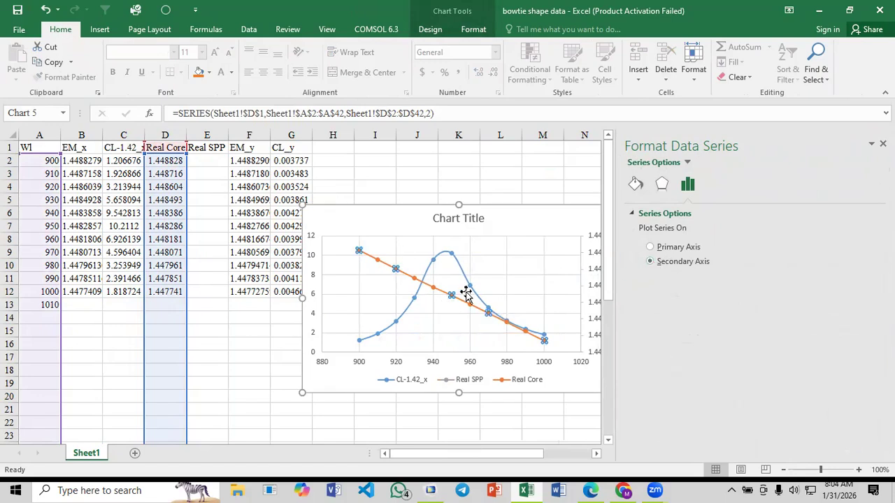
# Move the chart clear of the upper data rows, so that it starts at about row 11 over columns B to H
pyautogui.moveTo(543, 219); pyautogui.dragTo(429, 221)
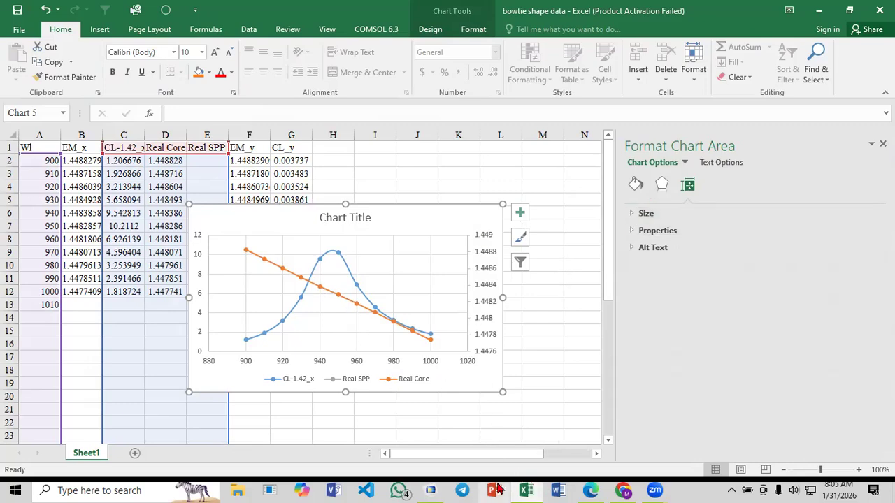
pyautogui.moveTo(286, 214); pyautogui.dragTo(142, 279)
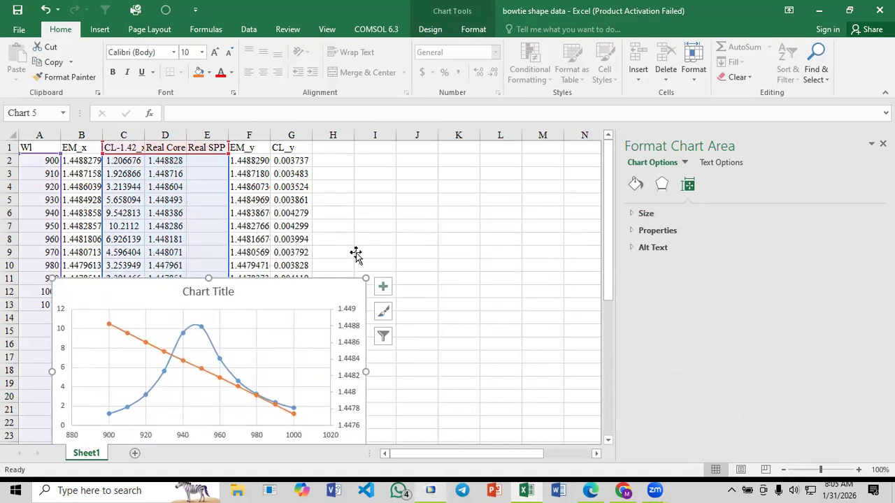
pyautogui.click(416, 243)
# Switch to COMSOL and set the Electric Field (ewfd) plot group's parameter value to 9.5E-7
pyautogui.hotkey('alt', 'Tab')
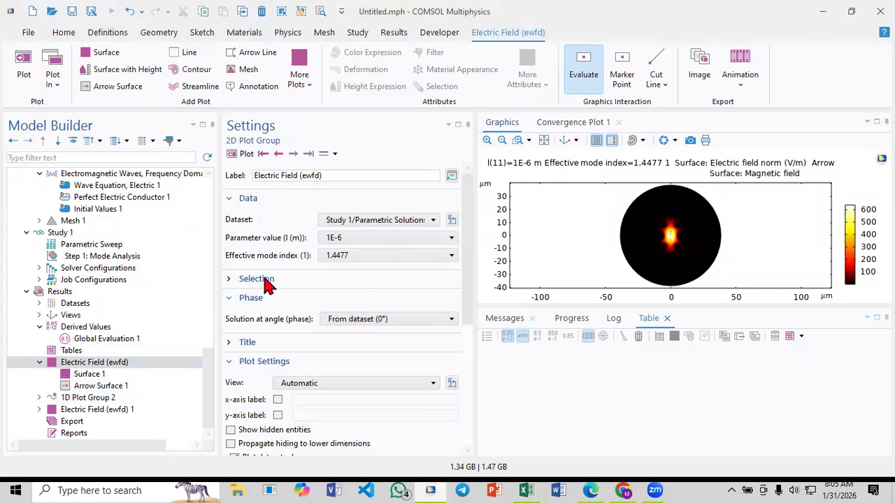
pyautogui.click(348, 239)
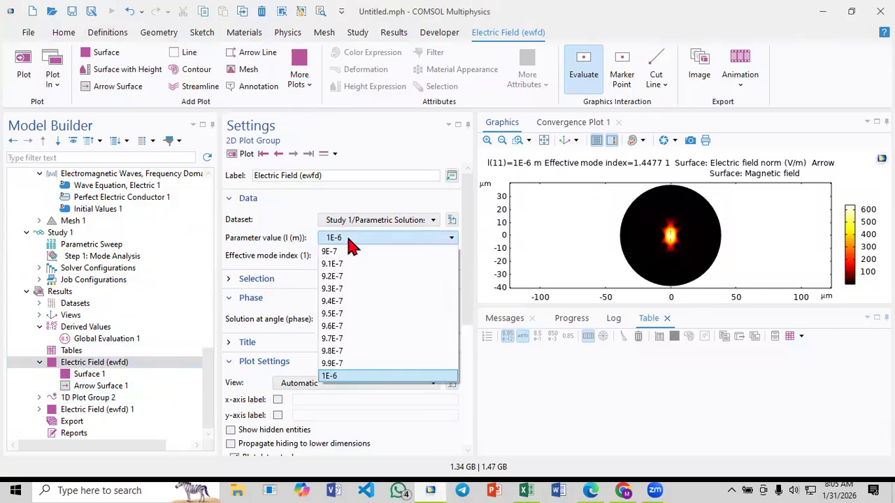
pyautogui.click(355, 314)
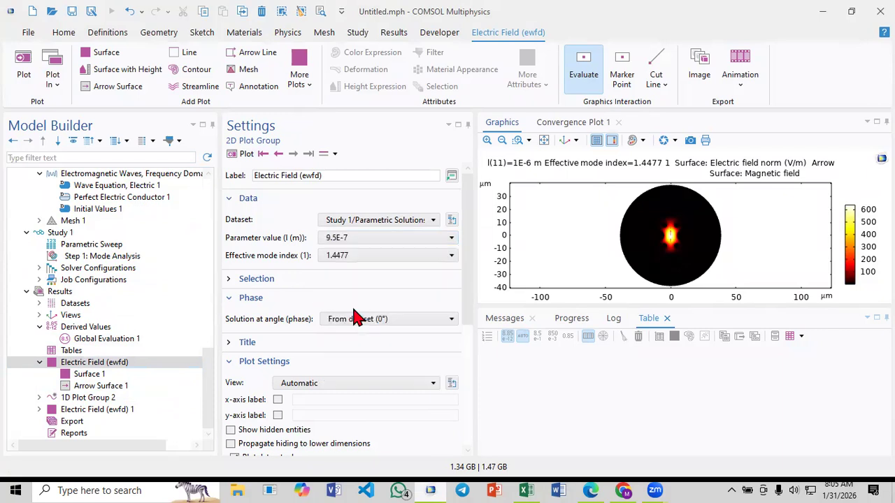
# Switch to Excel and check the x-polarised confinement loss in the 950 wavelength row
pyautogui.click(526, 490)
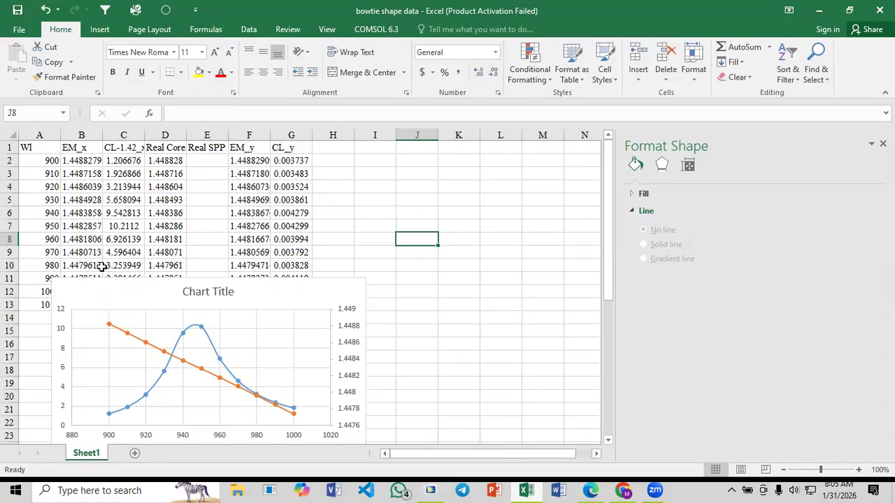
pyautogui.click(60, 227)
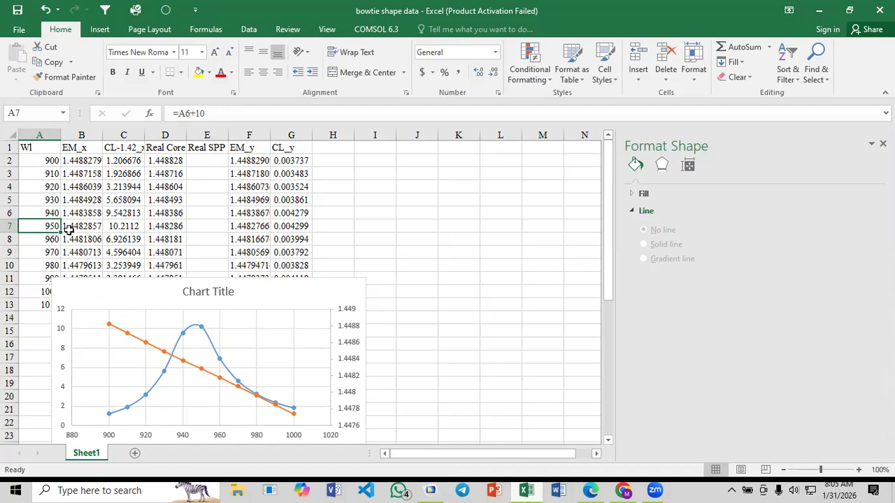
pyautogui.click(128, 227)
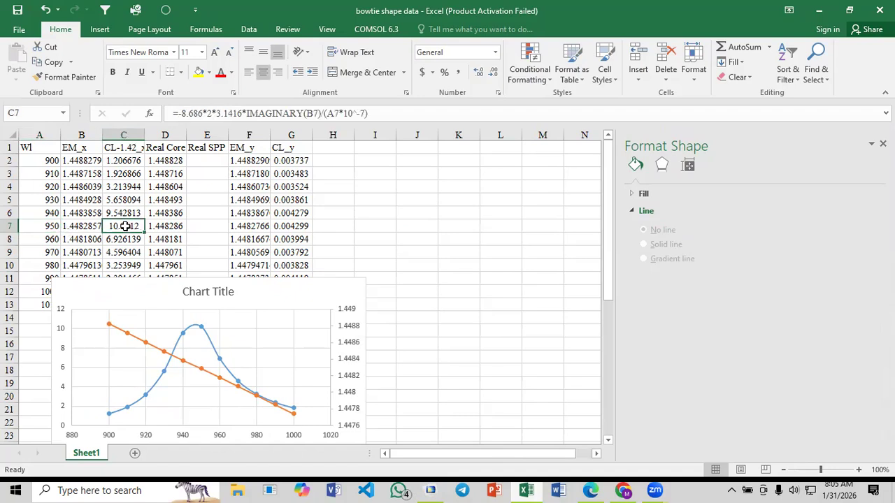
# Return to COMSOL, enlarge the graphics area and plot the electric field for the 9.5E-7 parameter value
pyautogui.click(430, 490)
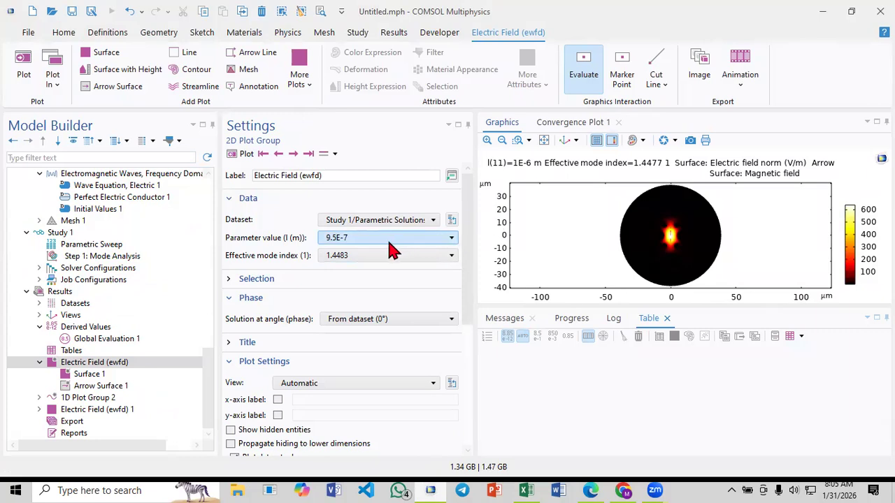
pyautogui.moveTo(607, 305); pyautogui.dragTo(608, 346)
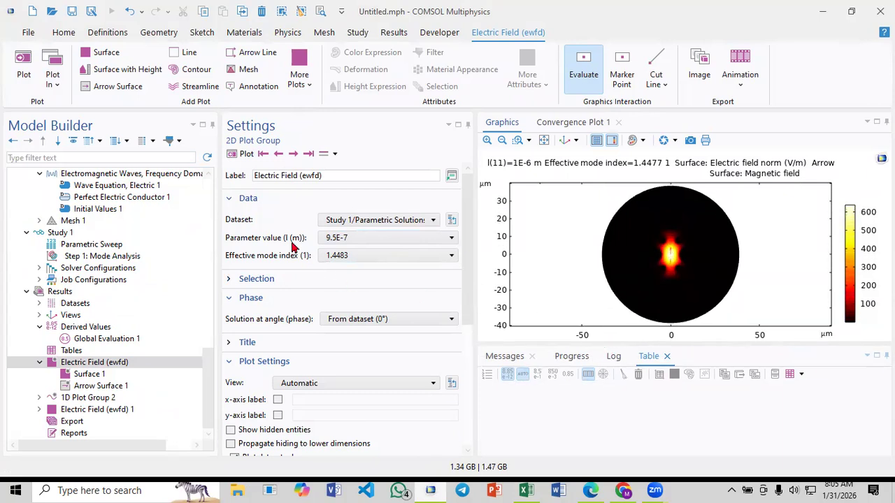
pyautogui.click(239, 154)
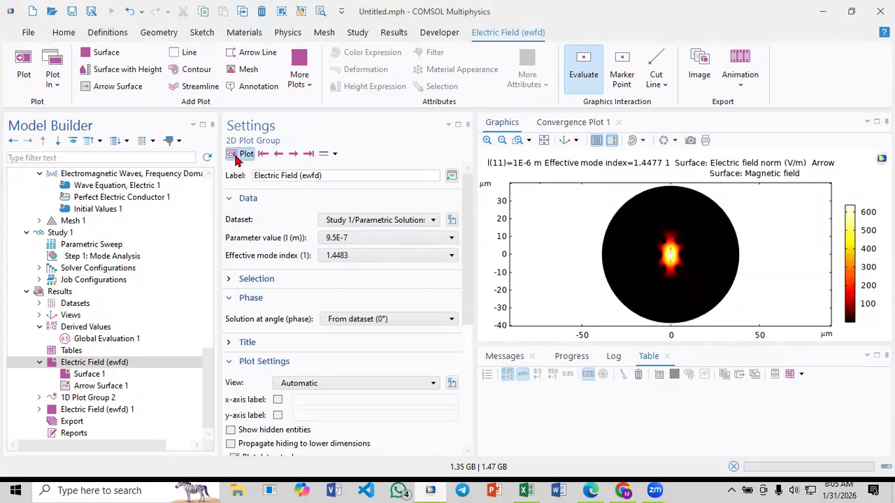
# Plot the electric field of the 1.4482-2.4186E-4i mode at 9.5E-7
pyautogui.click(349, 255)
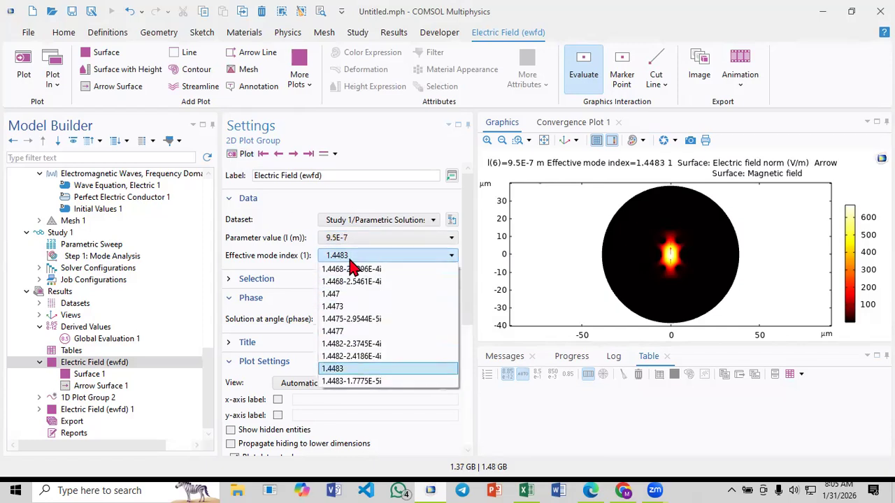
pyautogui.click(363, 358)
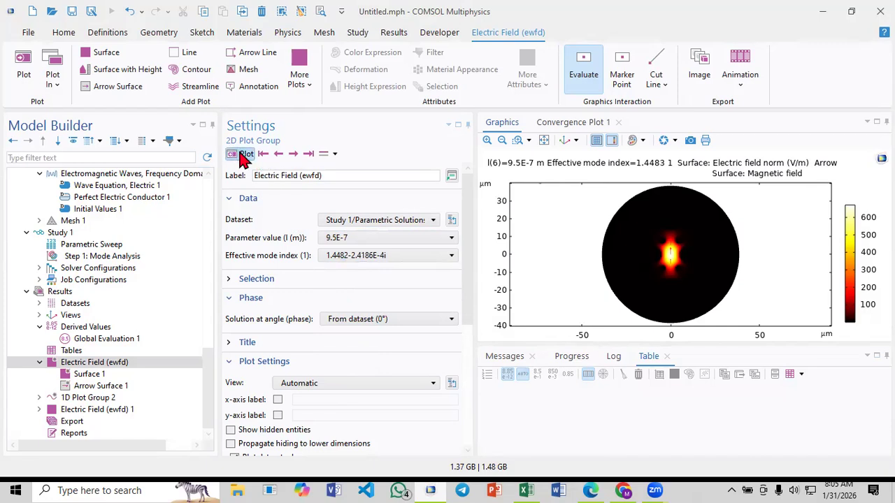
pyautogui.click(242, 156)
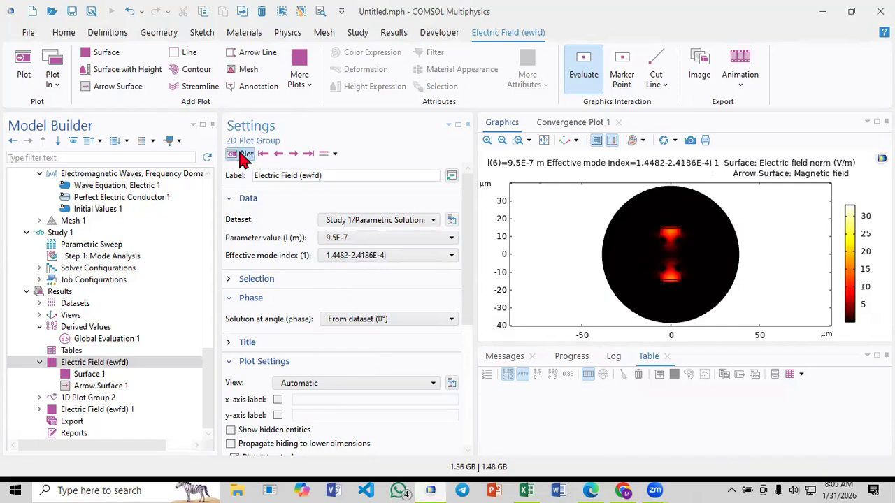
# Step through the neighbouring solutions to compare their fields, finishing with a close look at the 1.4483-1.7775E-5i mode around the core
pyautogui.click(278, 153)
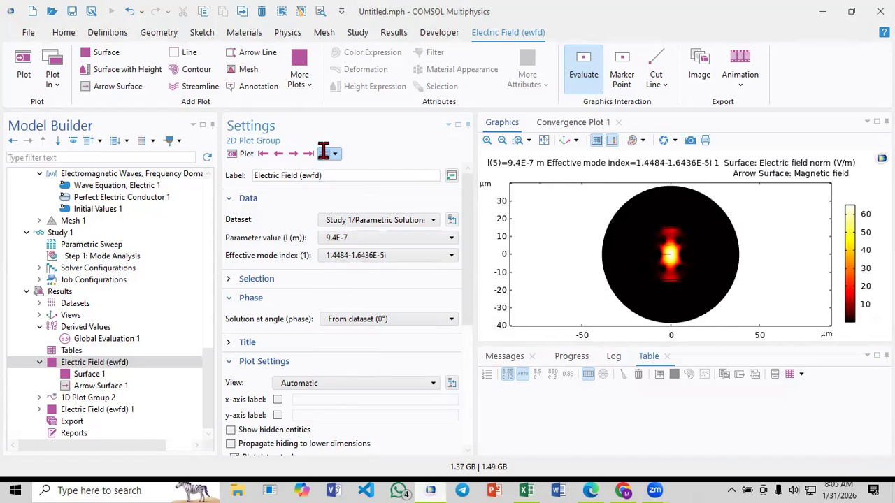
pyautogui.click(291, 153)
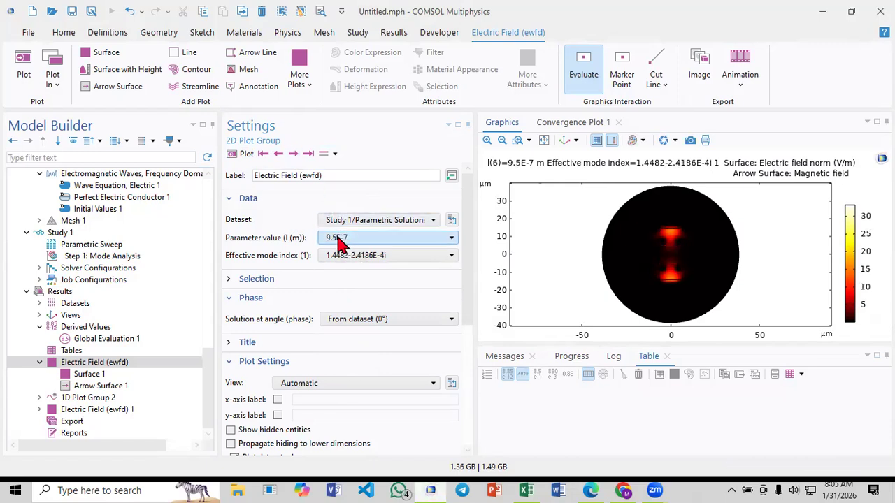
pyautogui.click(293, 153)
pyautogui.click(295, 153)
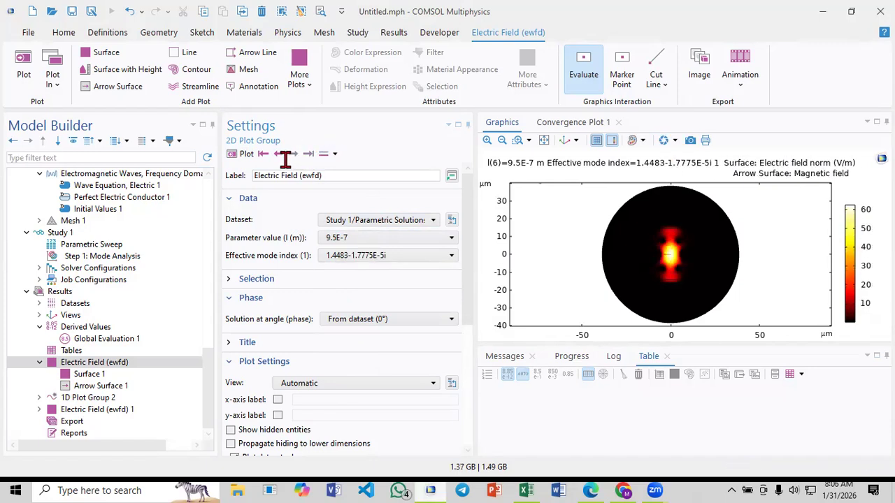
pyautogui.click(278, 153)
pyautogui.click(278, 153)
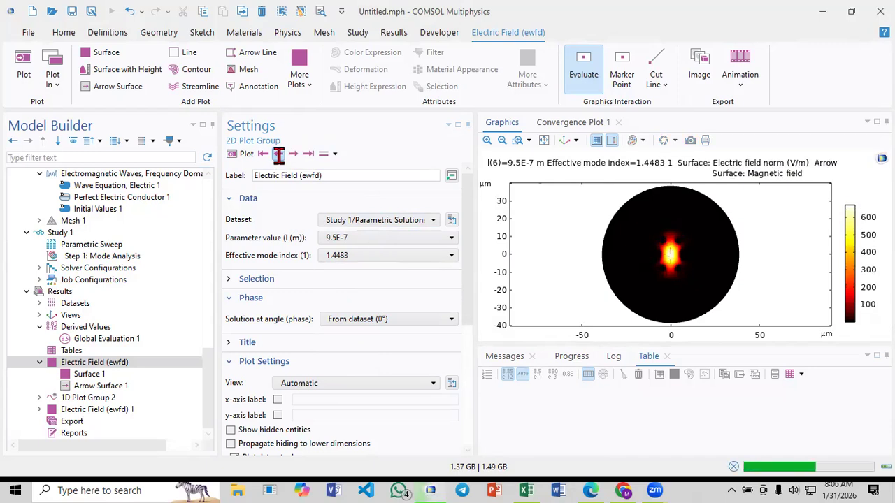
pyautogui.click(298, 154)
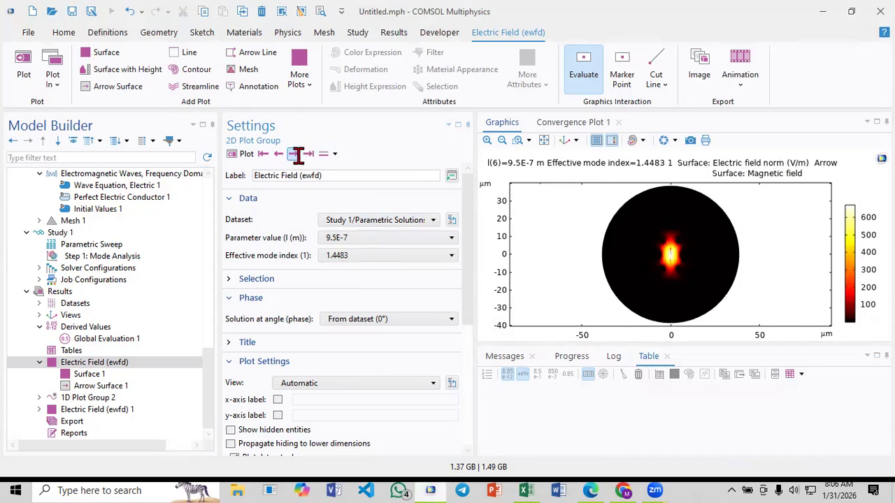
pyautogui.click(298, 154)
pyautogui.click(517, 140)
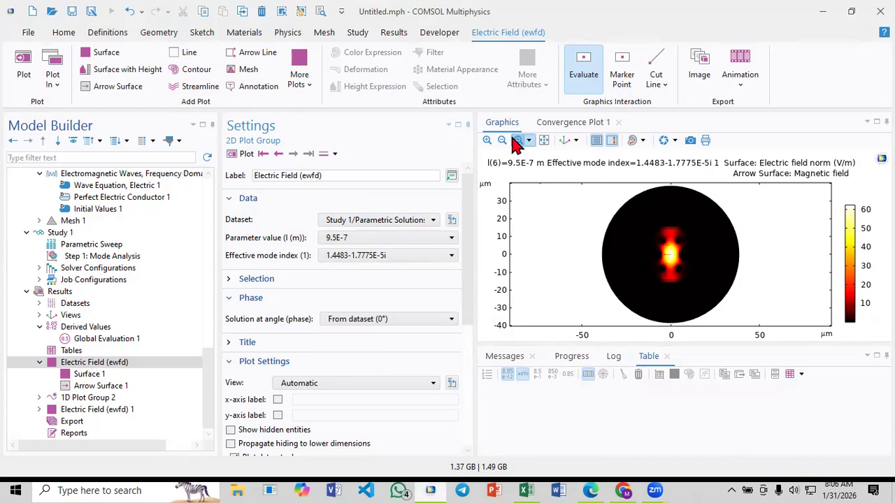
pyautogui.moveTo(639, 216); pyautogui.dragTo(718, 288)
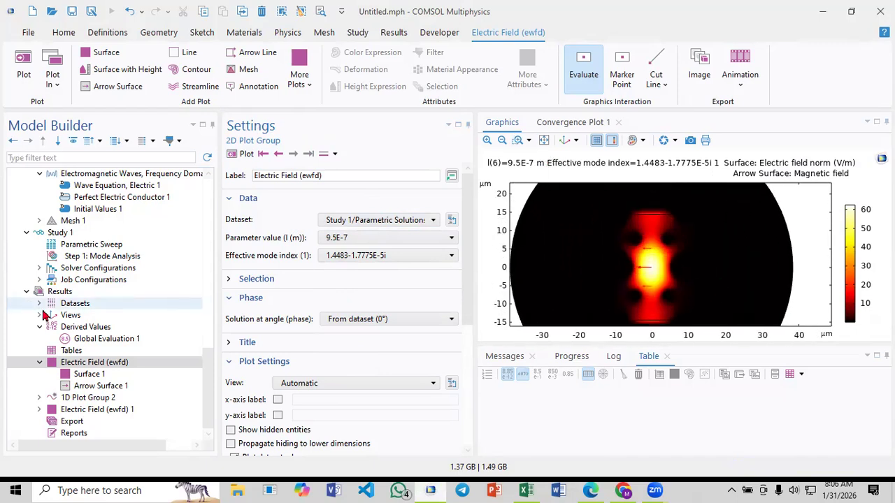
# Plot the 1.4482-2.3745E-4i mode at 9.5E-7, comparing its field with the adjacent 1.4482-2.4186E-4i mode
pyautogui.click(347, 260)
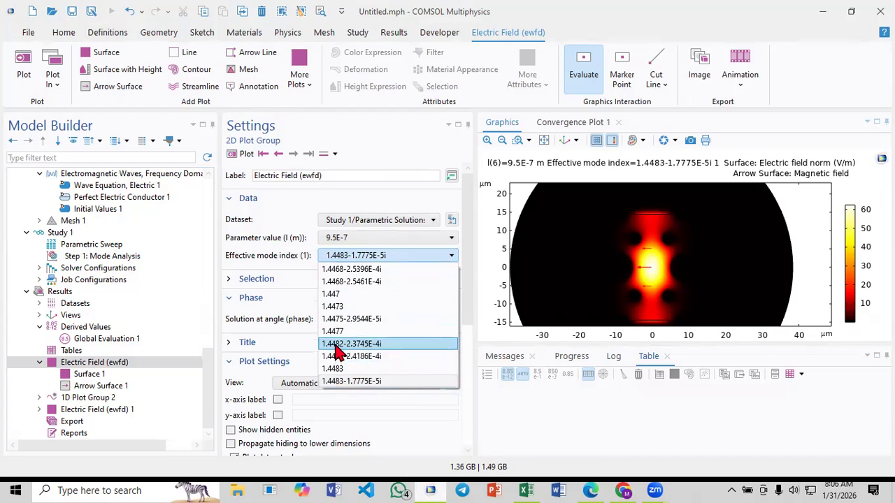
pyautogui.click(335, 343)
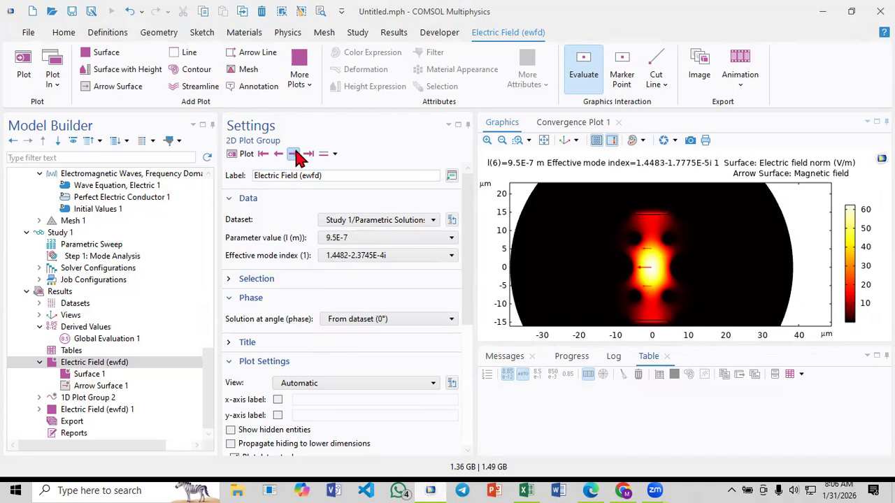
pyautogui.click(250, 159)
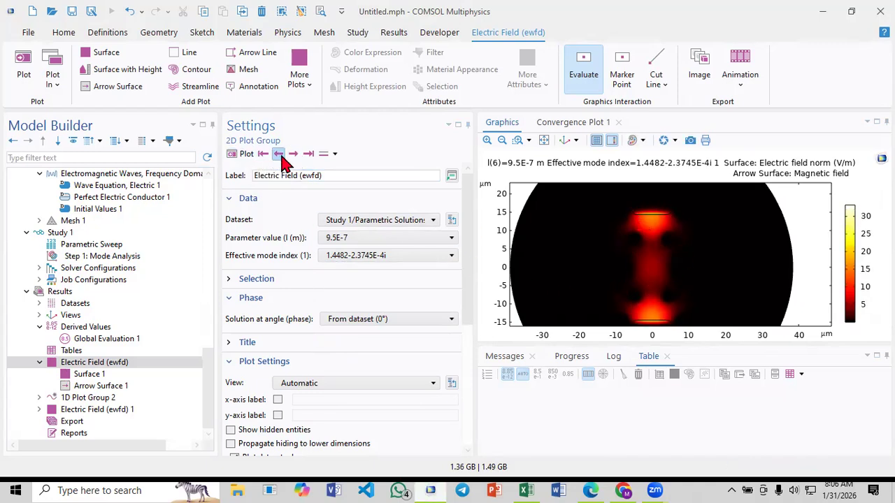
pyautogui.click(293, 154)
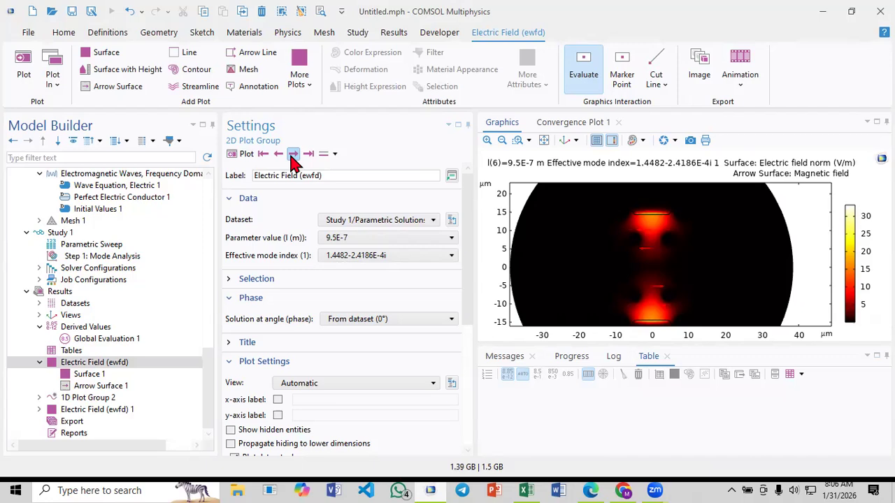
pyautogui.click(293, 155)
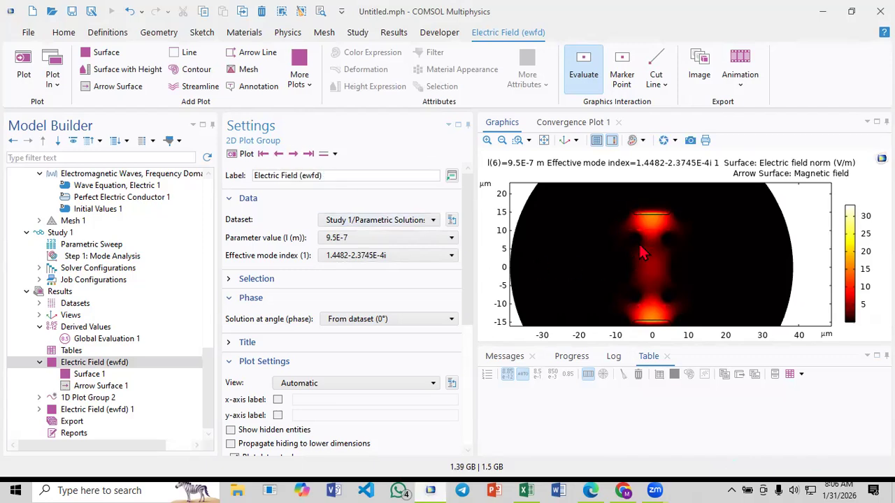
pyautogui.click(405, 256)
pyautogui.click(395, 259)
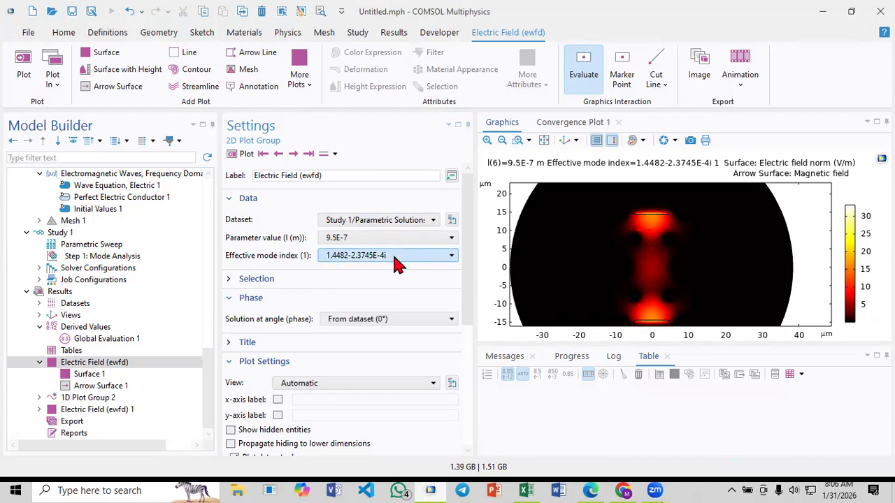
pyautogui.click(333, 262)
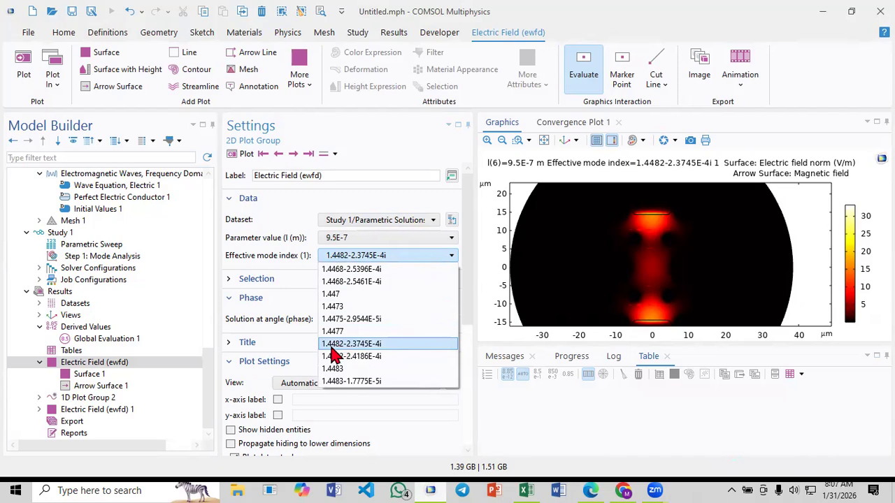
pyautogui.click(377, 259)
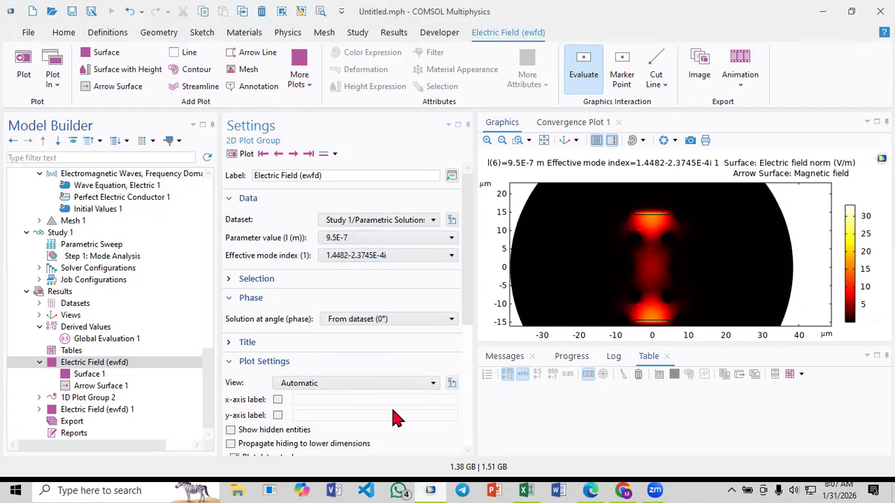
# Switch to Excel and enter 1.4482 as the Real SPP value for wavelength 950 in E7
pyautogui.click(528, 486)
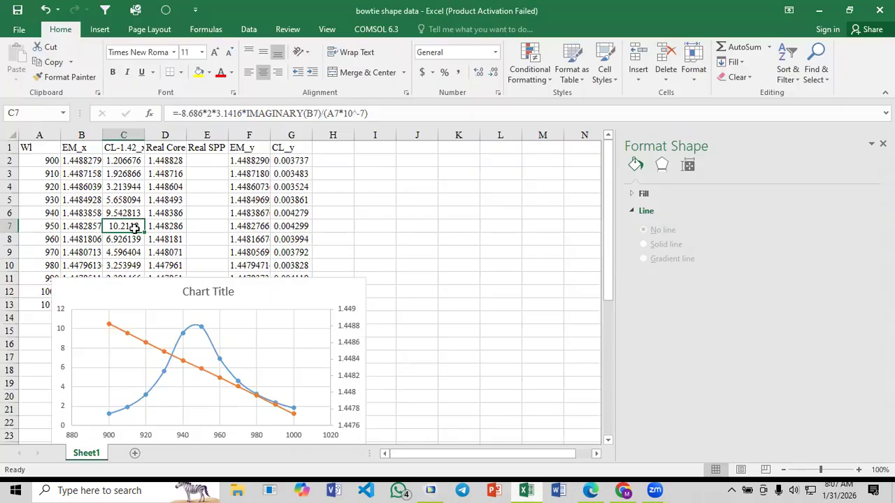
pyautogui.click(202, 226)
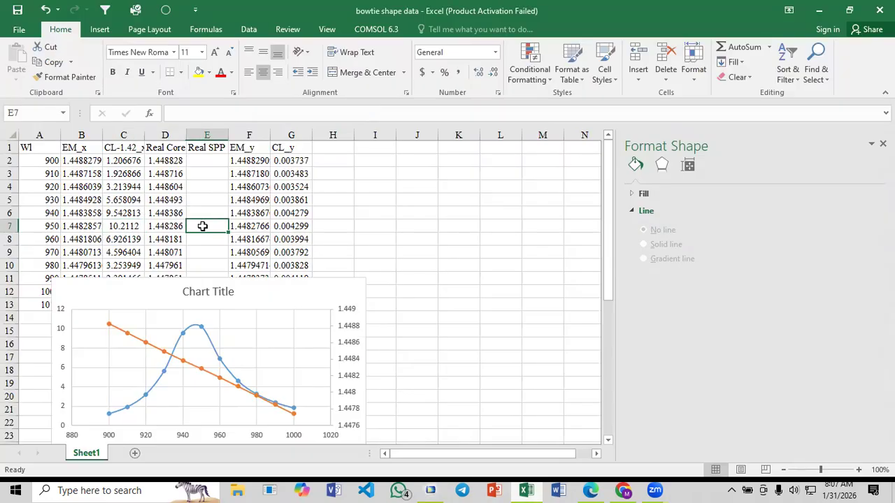
pyautogui.write('1.')
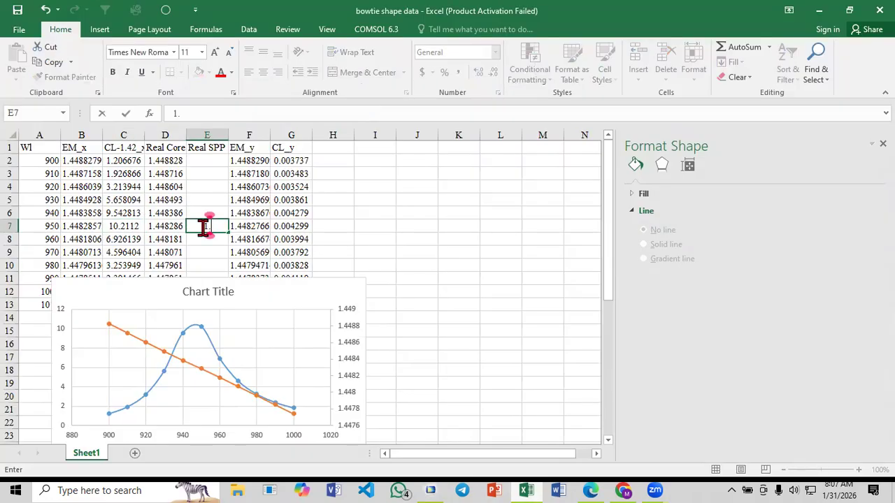
pyautogui.write('4482')
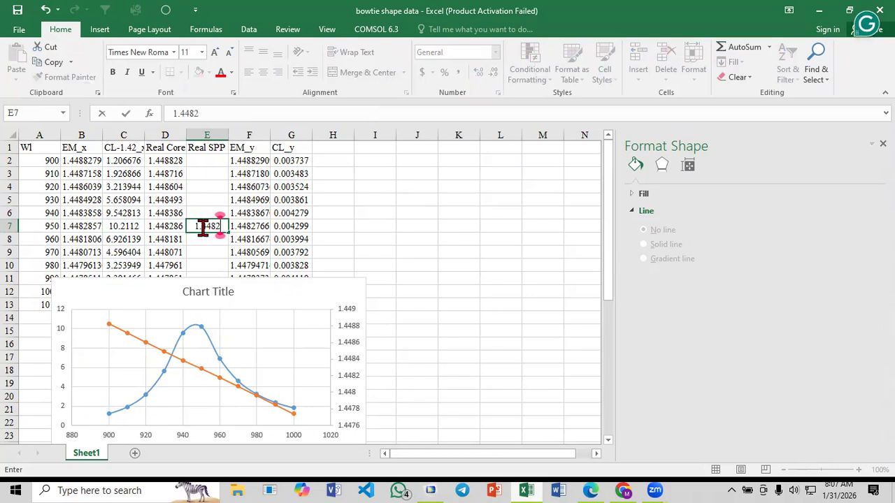
pyautogui.click(197, 202)
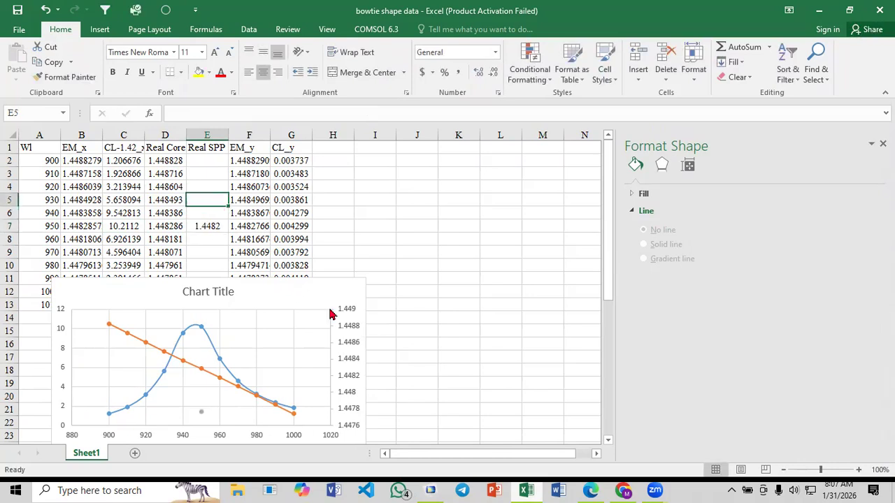
# Plot the chart's Real SPP series on the secondary axis
pyautogui.click(200, 413)
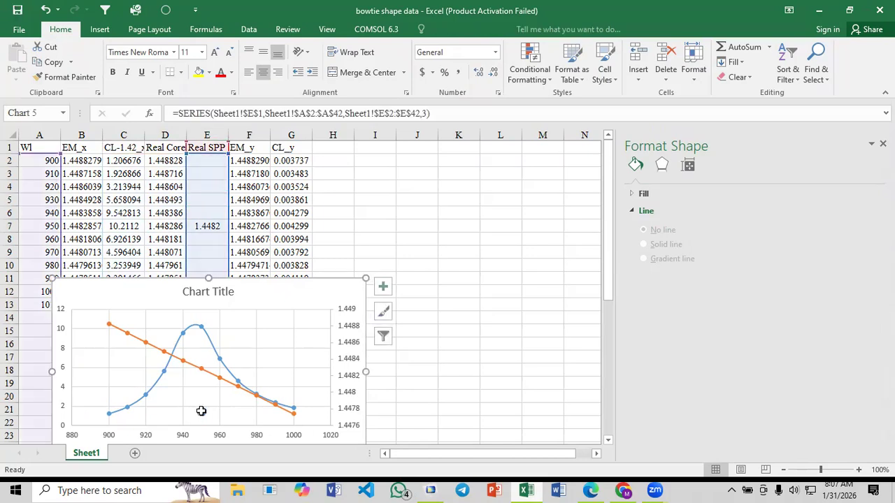
pyautogui.click(651, 263)
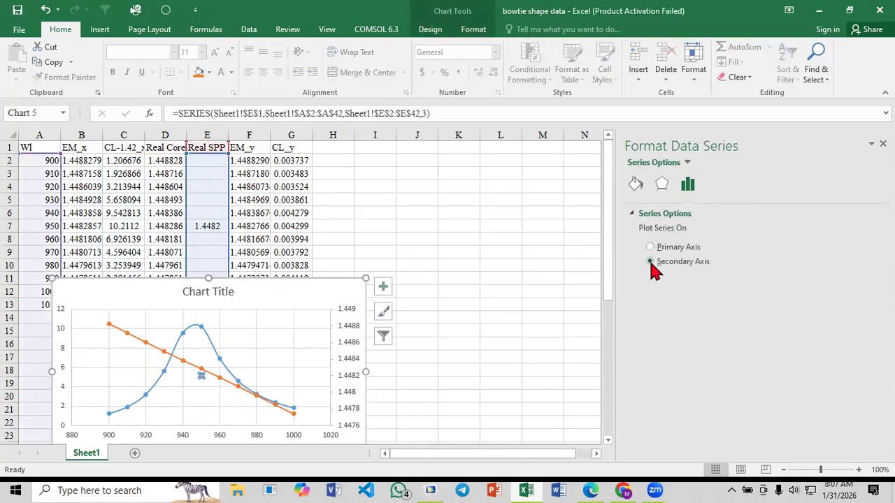
pyautogui.click(469, 275)
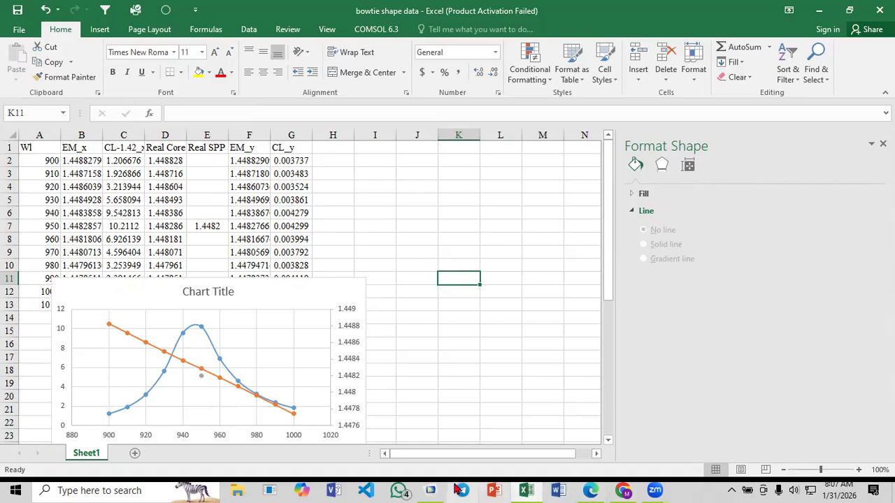
# Switch to COMSOL and plot the 1.4485-2.604E-4i mode at wavelength 9.4E-7 in the Electric Field plot
pyautogui.click(430, 490)
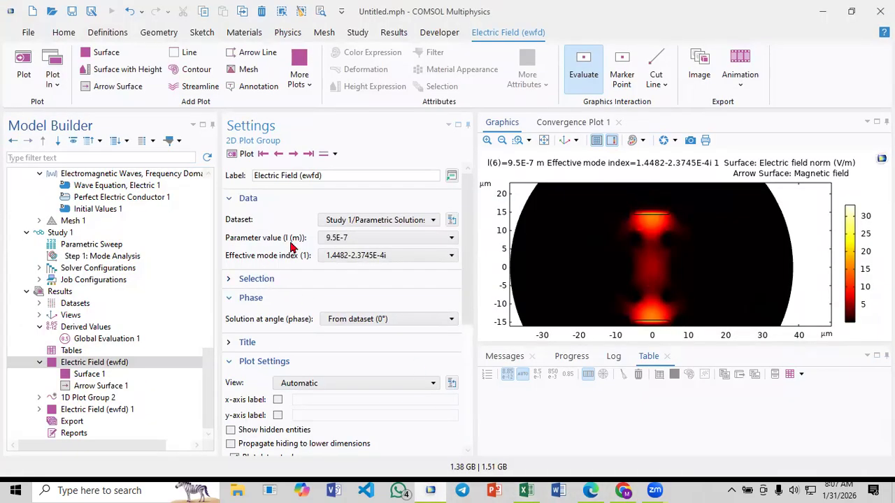
pyautogui.click(338, 241)
pyautogui.click(335, 302)
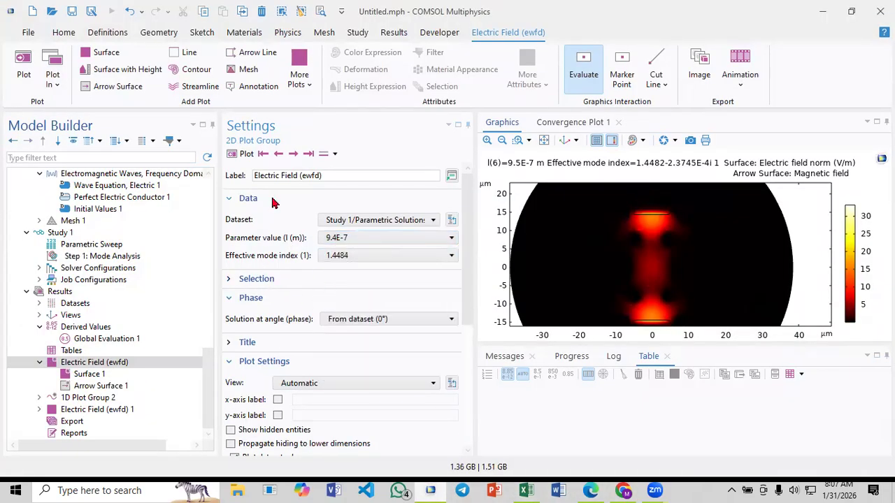
pyautogui.click(243, 154)
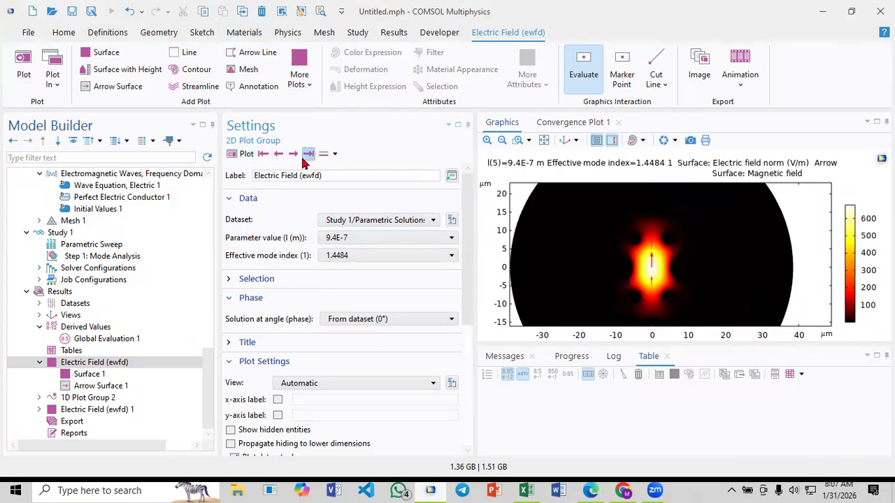
pyautogui.click(294, 155)
pyautogui.click(294, 155)
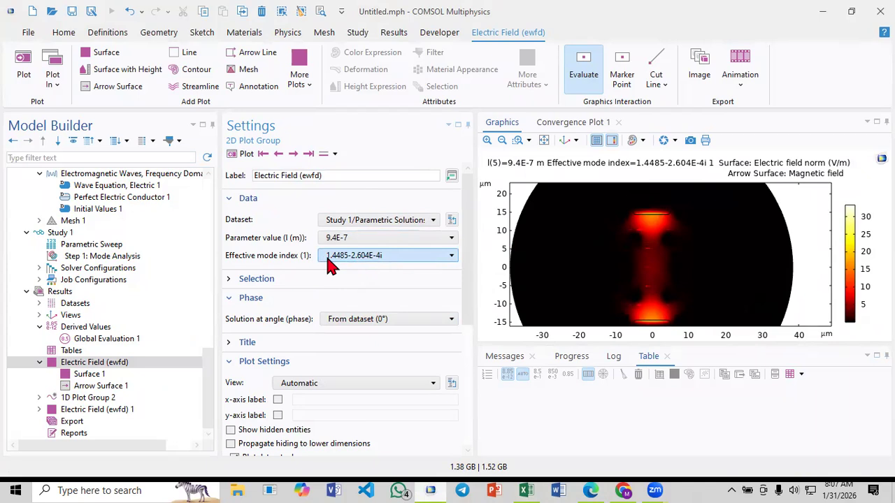
# Switch to Excel and enter 1.4485 as the Real SPP value for wavelength 940 in E6
pyautogui.click(530, 486)
pyautogui.click(203, 213)
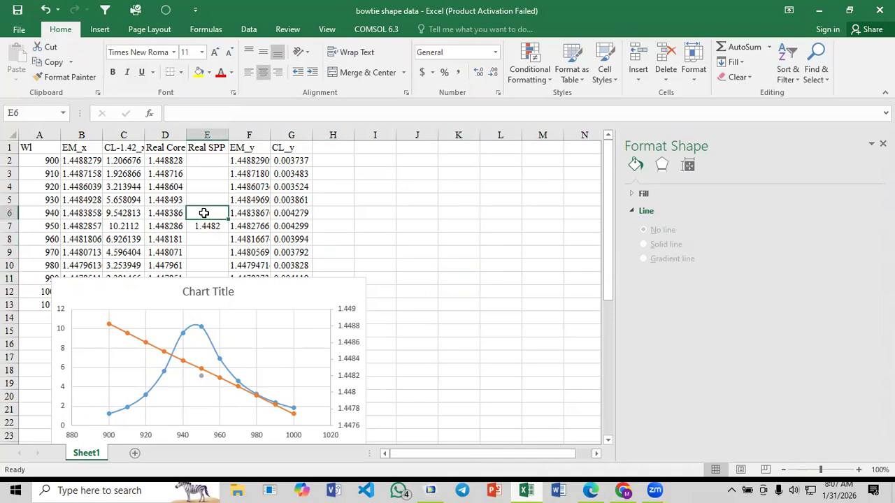
pyautogui.write('1.')
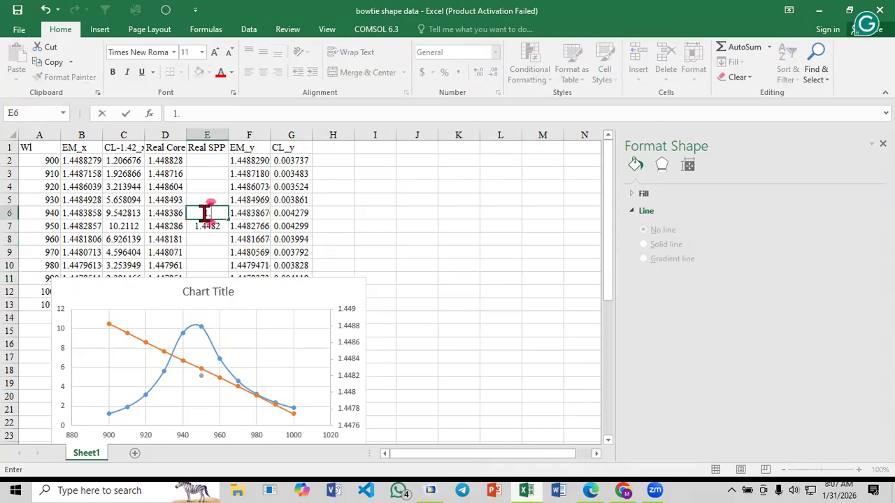
pyautogui.write('4485')
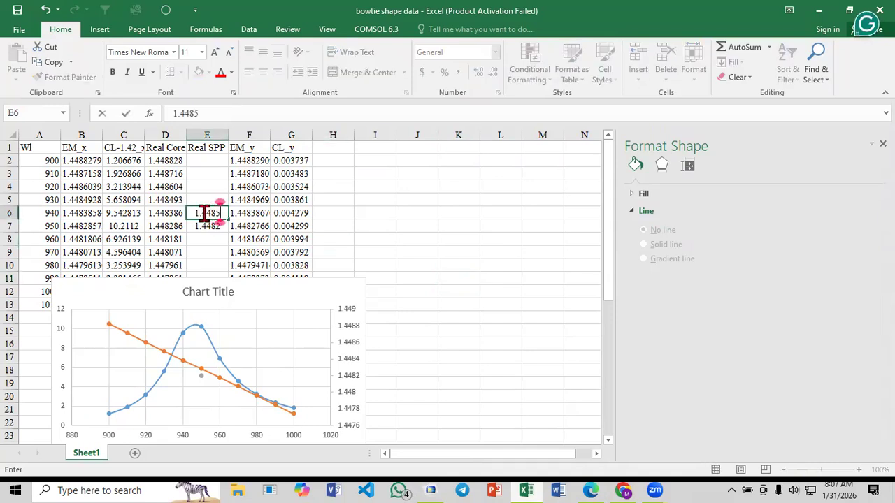
pyautogui.click(341, 237)
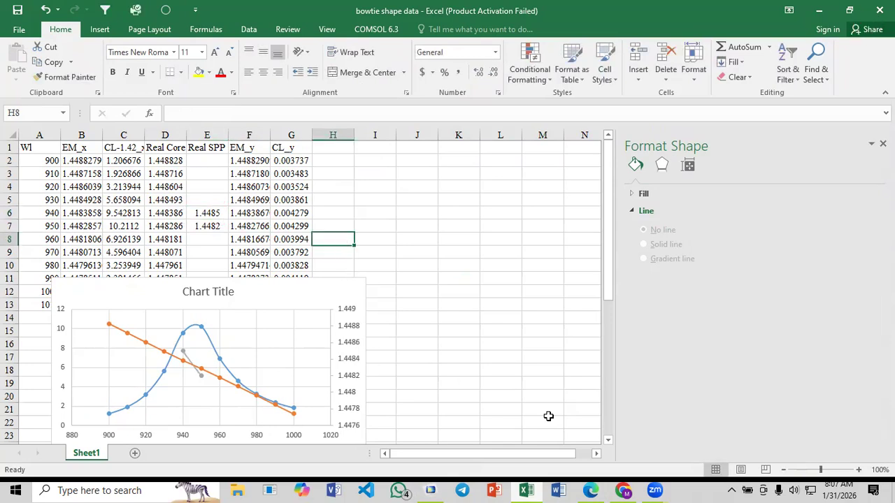
# Switch to COMSOL, recheck the 9.4E-7 core mode against its SPP mode, and plot the 1.4487-2.9231E-4i mode at 9.3E-7
pyautogui.click(433, 490)
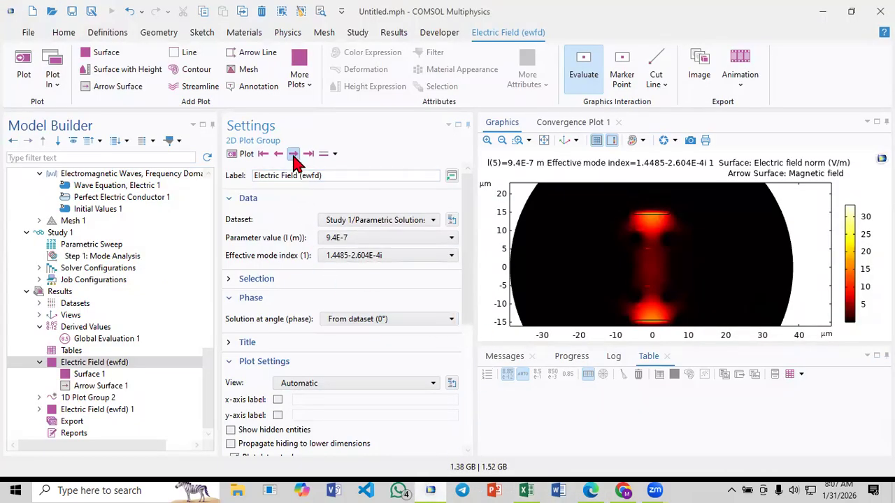
pyautogui.click(280, 155)
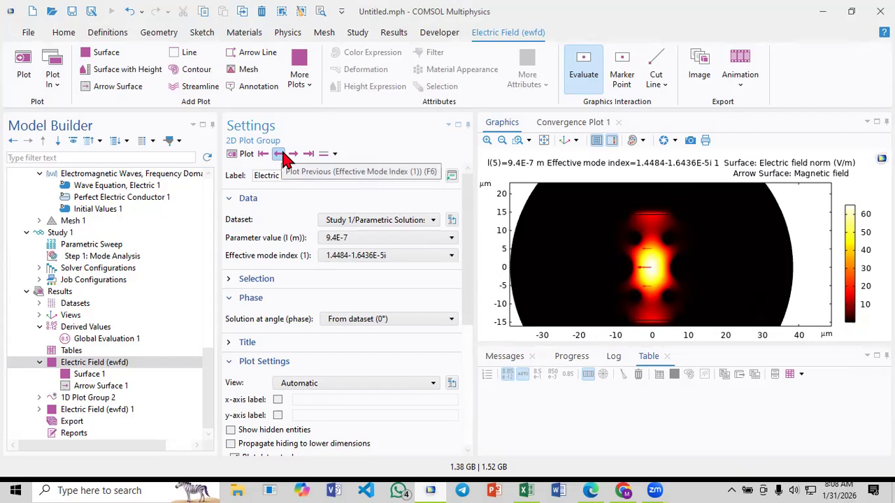
pyautogui.click(308, 154)
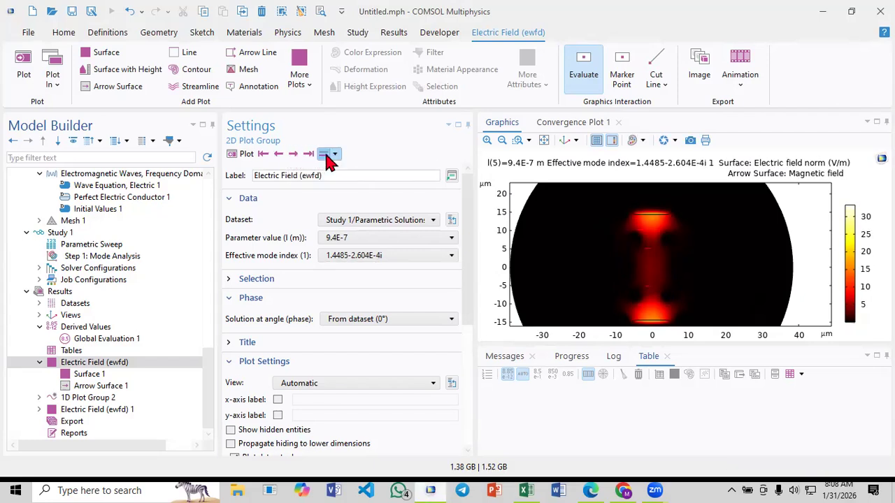
pyautogui.click(373, 238)
pyautogui.click(346, 287)
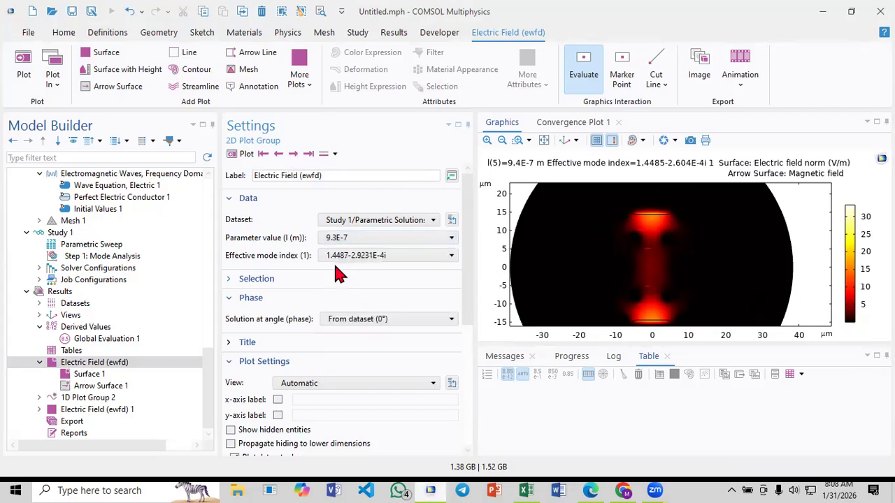
pyautogui.click(243, 155)
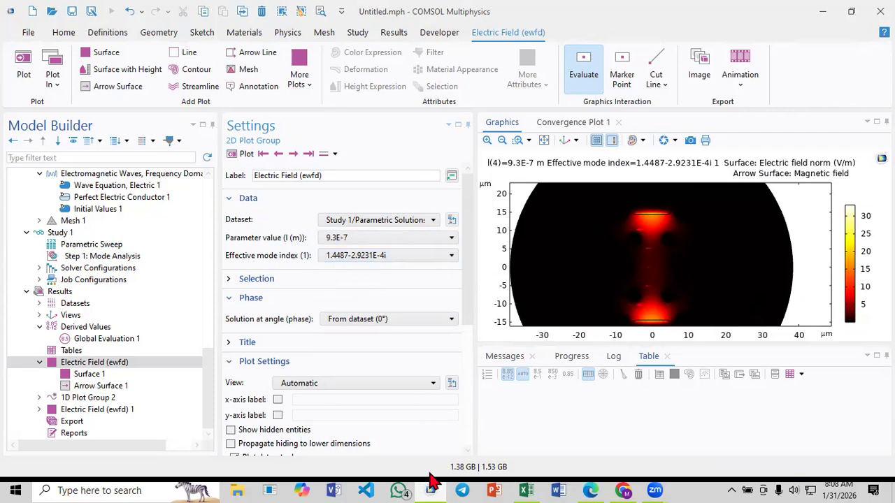
# Switch to Excel and enter 1.4487 as the Real SPP value for wavelength 930 in E5
pyautogui.click(527, 490)
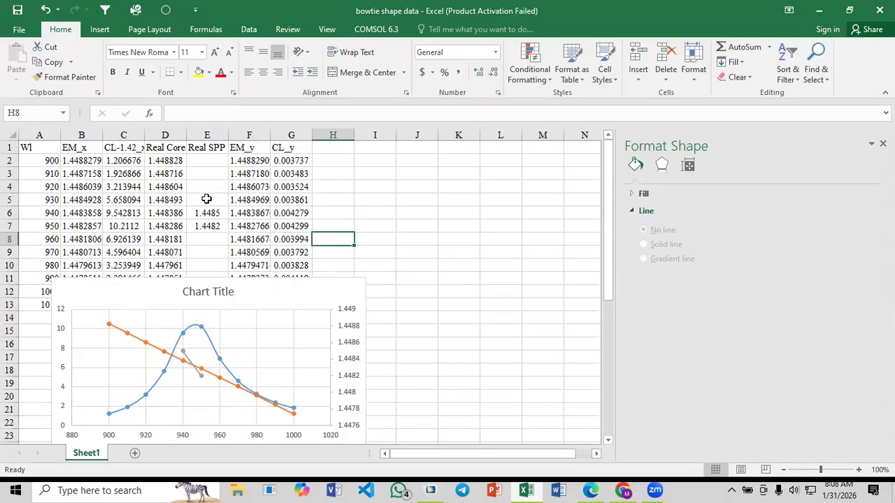
pyautogui.click(205, 199)
pyautogui.click(206, 199)
pyautogui.write('1.')
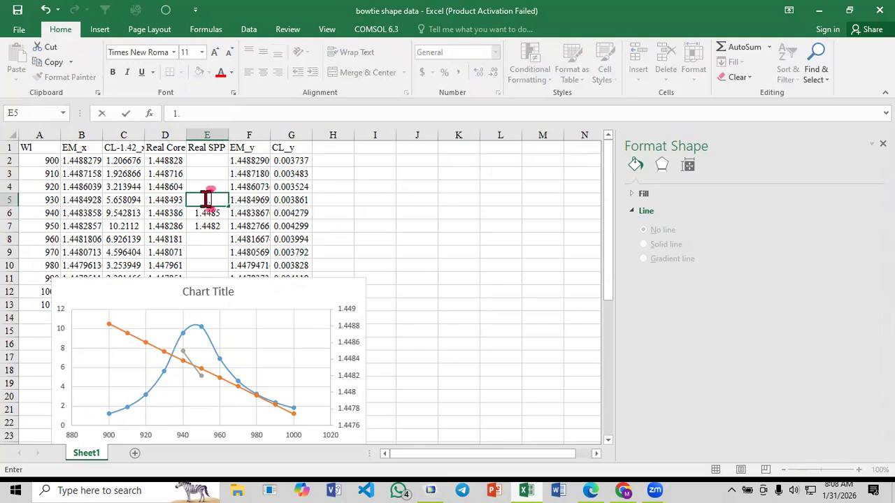
pyautogui.write('4487')
pyautogui.click(205, 200)
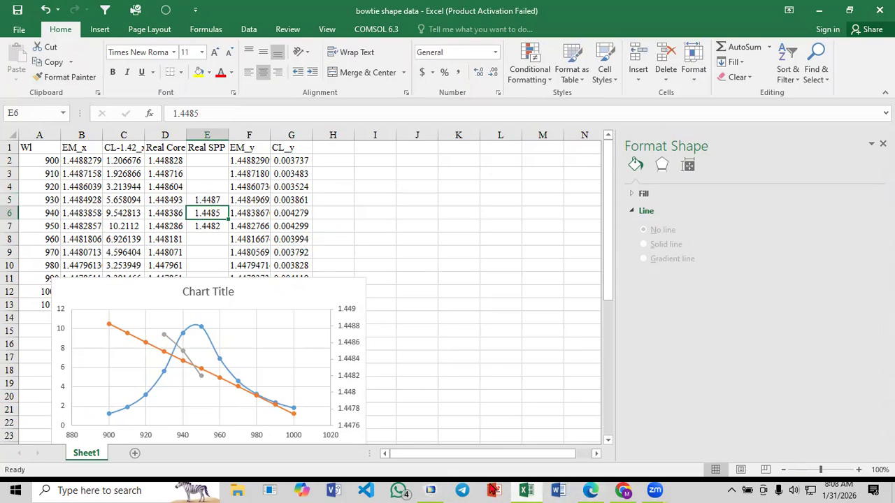
# Switch to COMSOL and plot the 1.4478-1.9649E-4i mode at 9.7E-7, followed by the adjacent 1.4478-2.1441E-4i mode
pyautogui.click(430, 490)
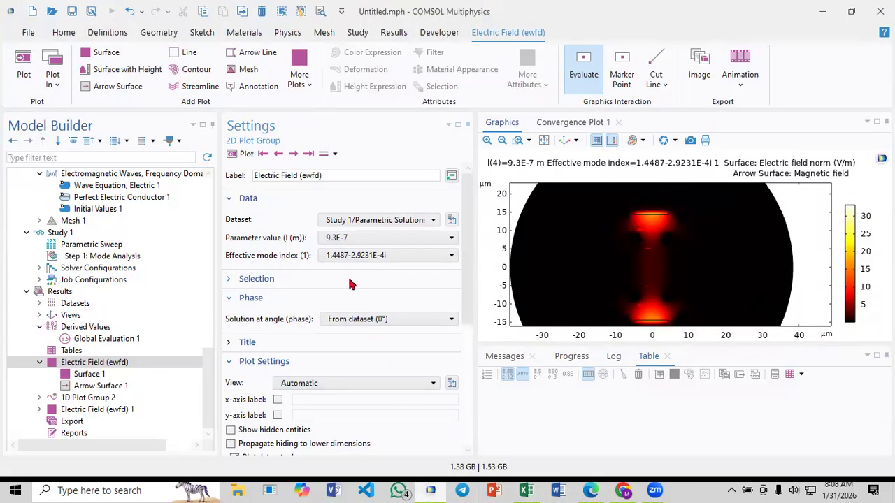
pyautogui.click(334, 239)
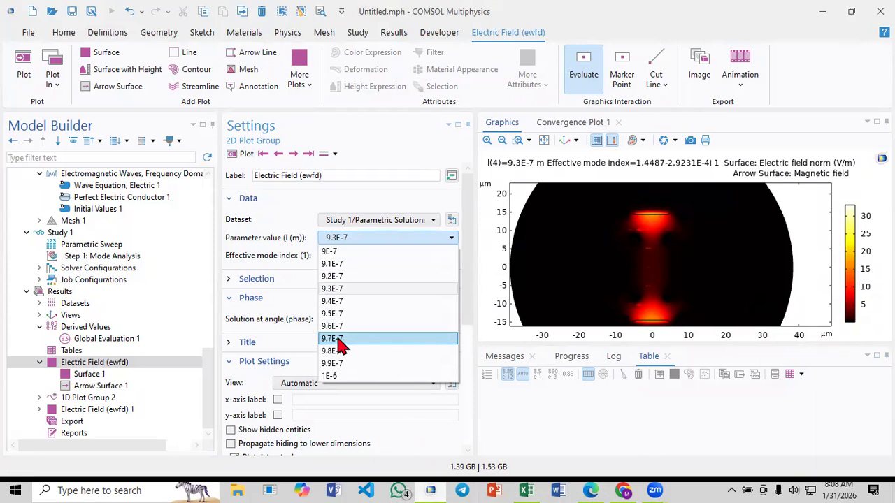
pyautogui.click(334, 339)
pyautogui.click(243, 155)
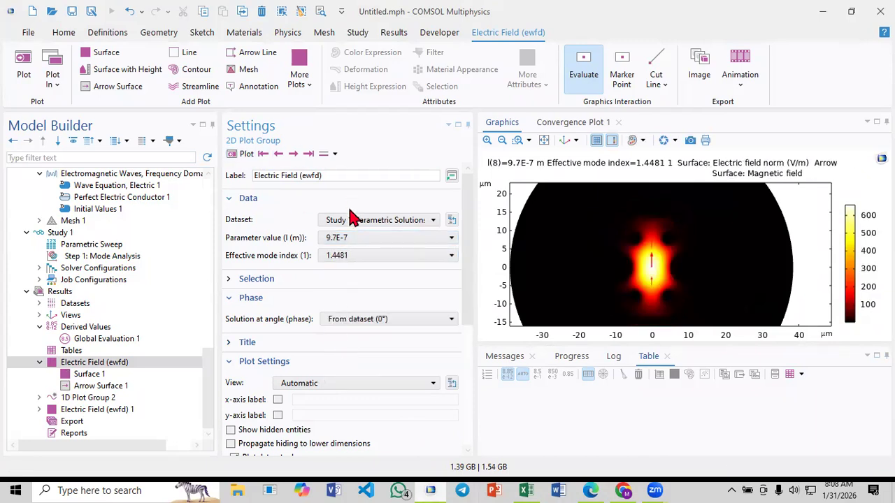
pyautogui.click(347, 260)
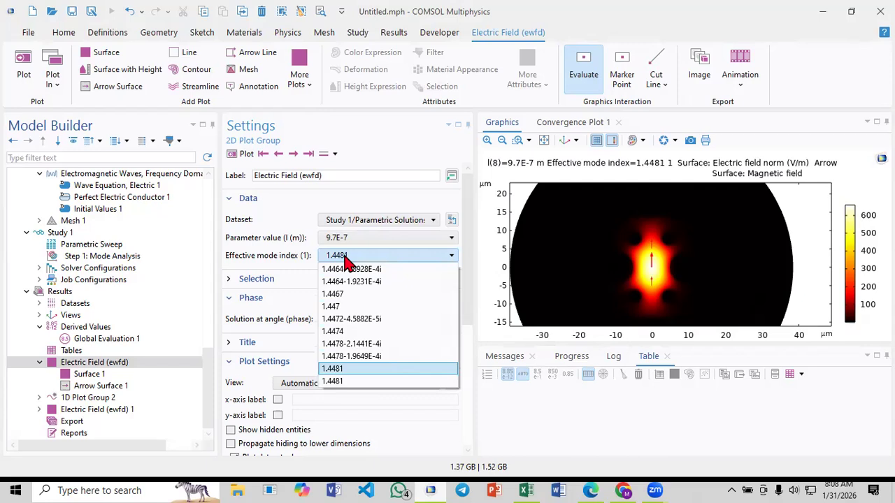
pyautogui.click(357, 357)
pyautogui.click(244, 154)
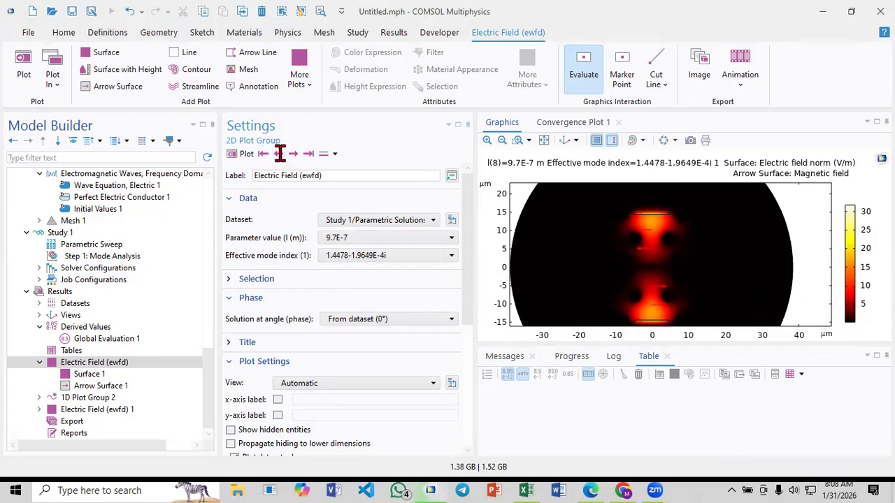
pyautogui.click(280, 154)
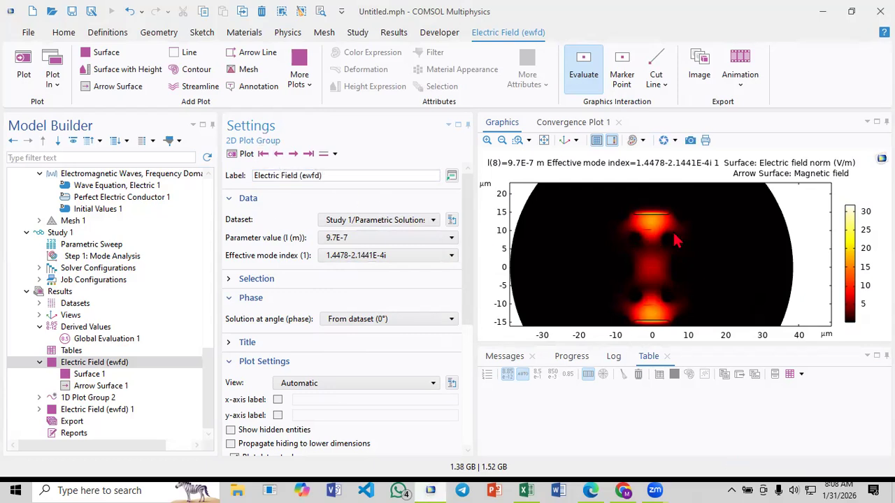
# Step through all the 9.7E-7 mode solutions to compare their fields, returning to the 1.4478-2.1441E-4i mode
pyautogui.click(294, 154)
pyautogui.click(294, 154)
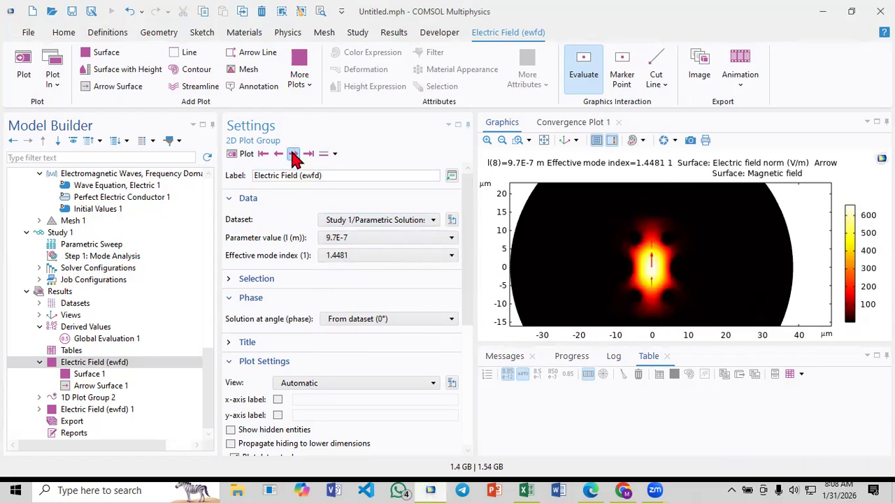
pyautogui.click(294, 155)
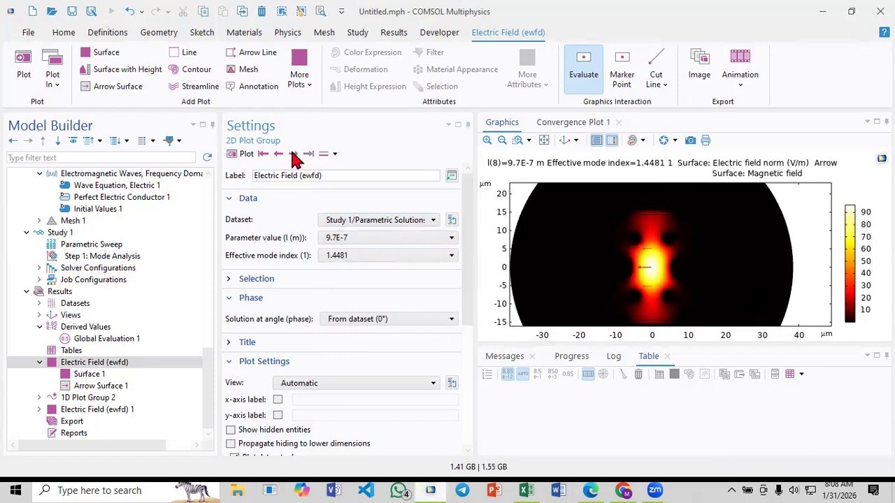
pyautogui.click(283, 154)
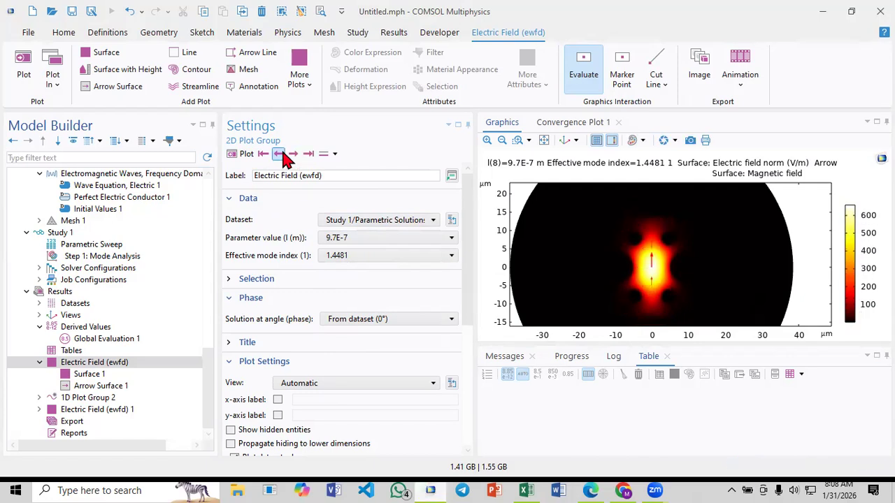
pyautogui.click(280, 155)
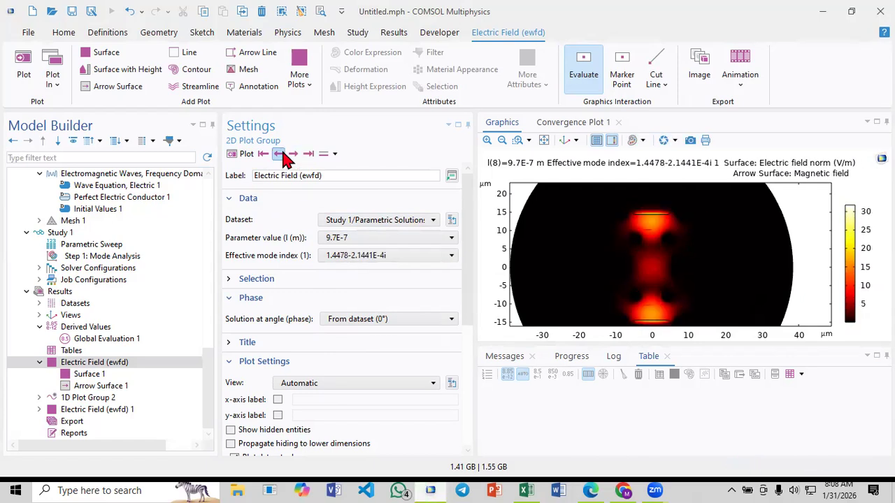
pyautogui.click(279, 155)
pyautogui.click(279, 154)
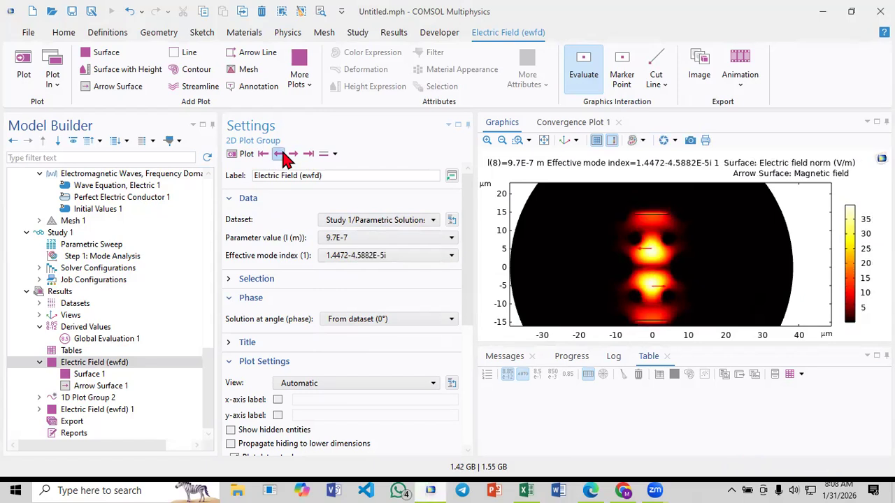
pyautogui.click(279, 154)
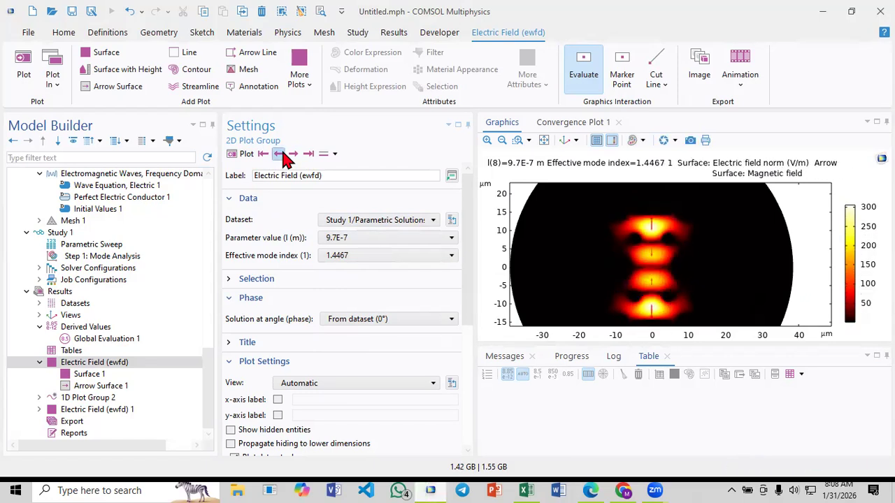
pyautogui.click(279, 155)
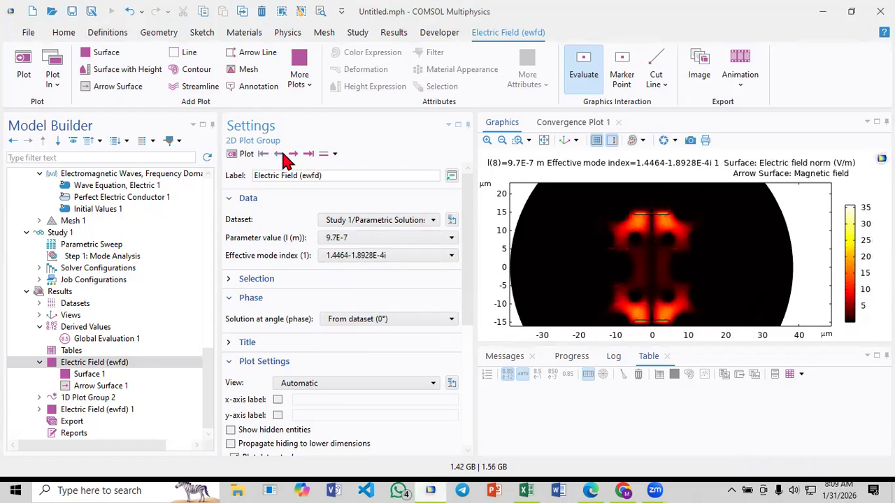
pyautogui.click(293, 155)
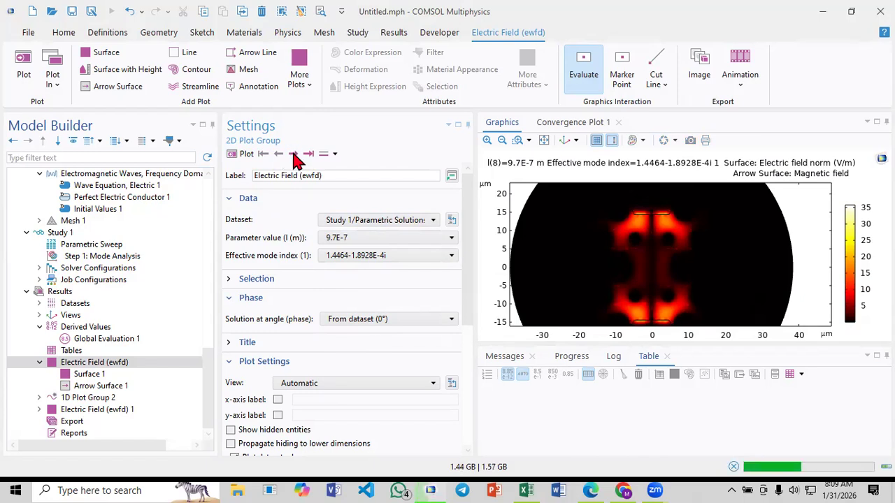
pyautogui.click(294, 155)
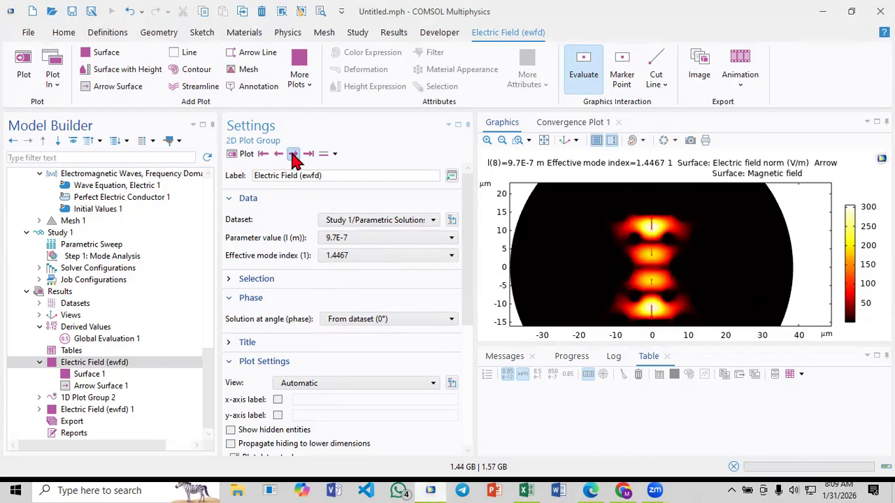
pyautogui.click(294, 154)
pyautogui.click(294, 154)
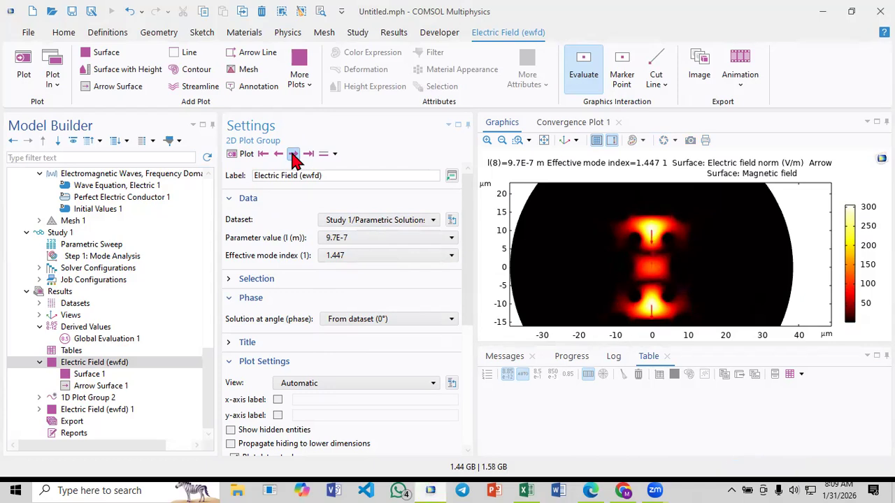
pyautogui.click(294, 154)
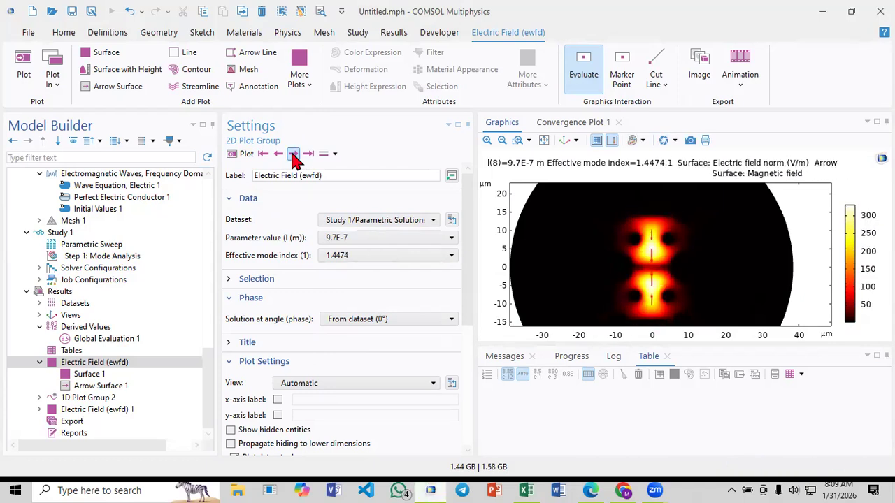
pyautogui.click(293, 154)
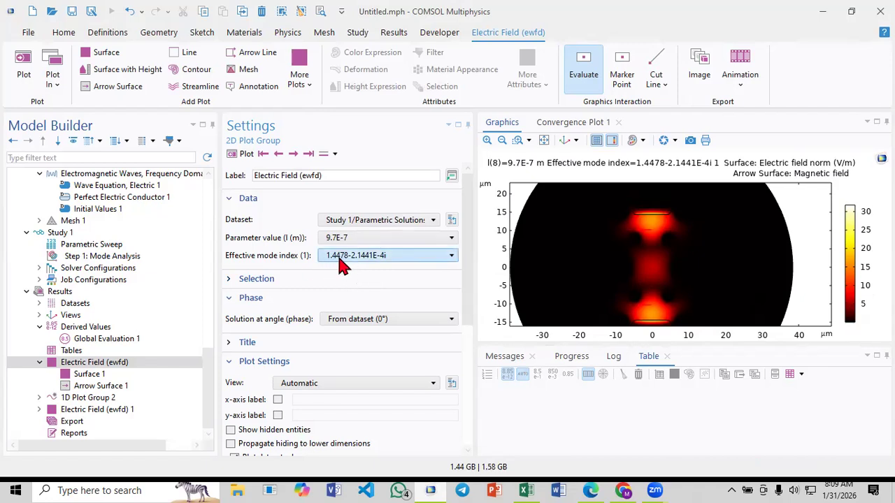
# Switch to Excel and enter 1.4478 as the Real SPP value for wavelength 960 in E8
pyautogui.click(526, 490)
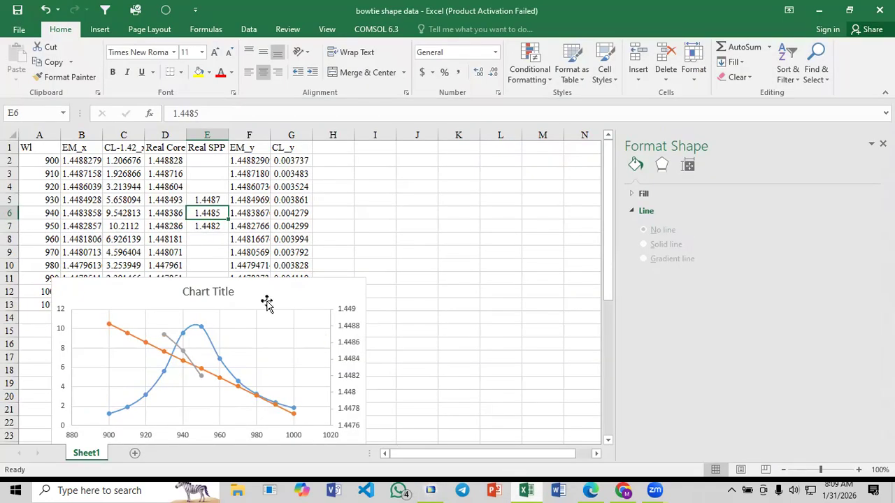
pyautogui.click(212, 238)
pyautogui.write('1')
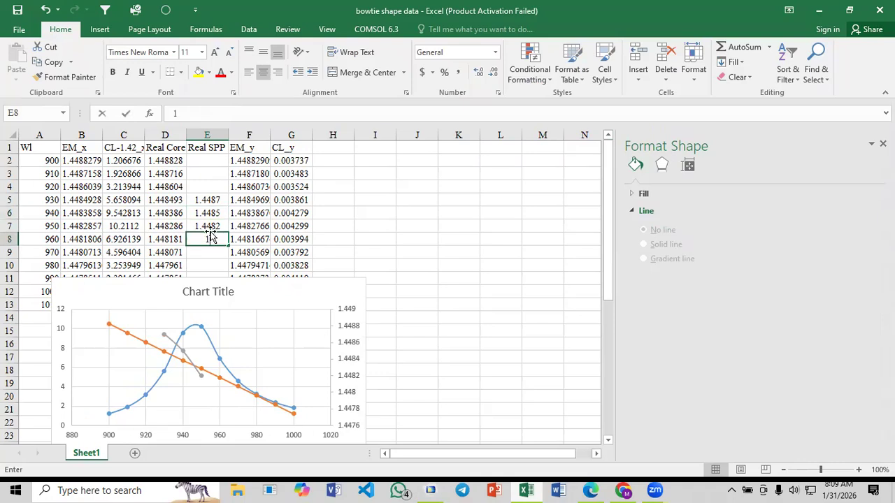
pyautogui.write('.4478')
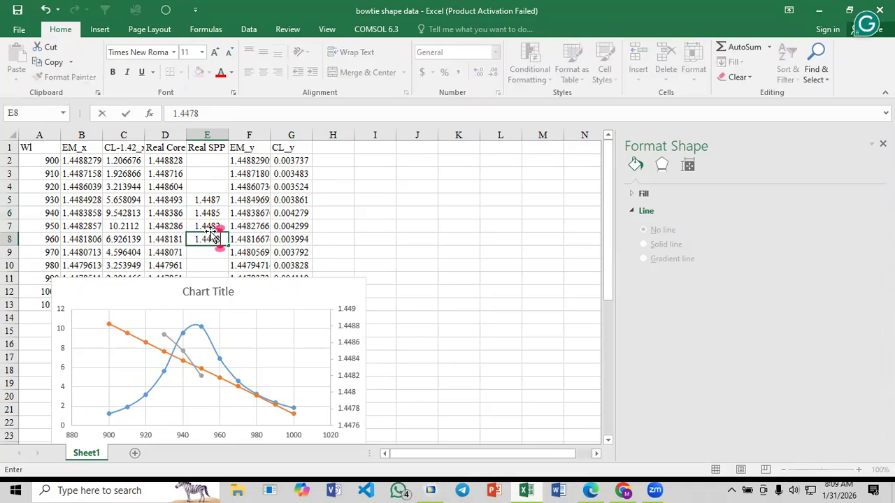
pyautogui.press('Return')
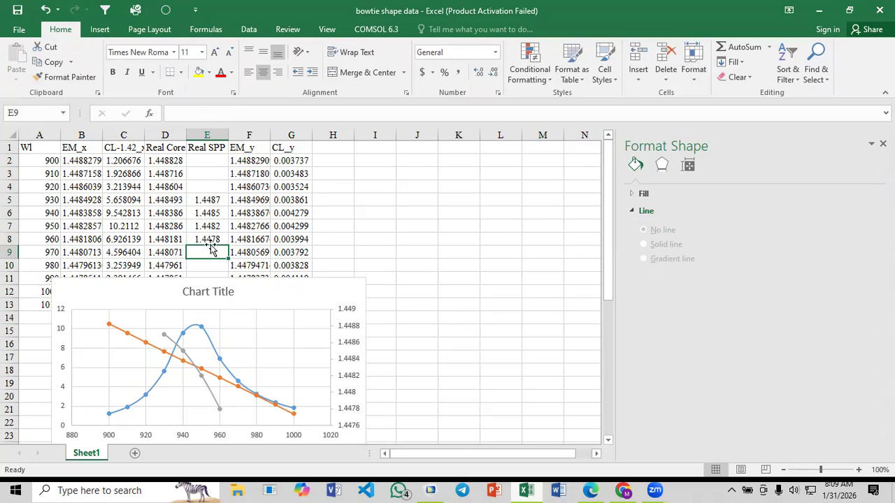
# Glance at the paper's phase matching curve, switch to COMSOL and plot the 1.4476-2.0105E-4i mode at 9.8E-7
pyautogui.click(590, 490)
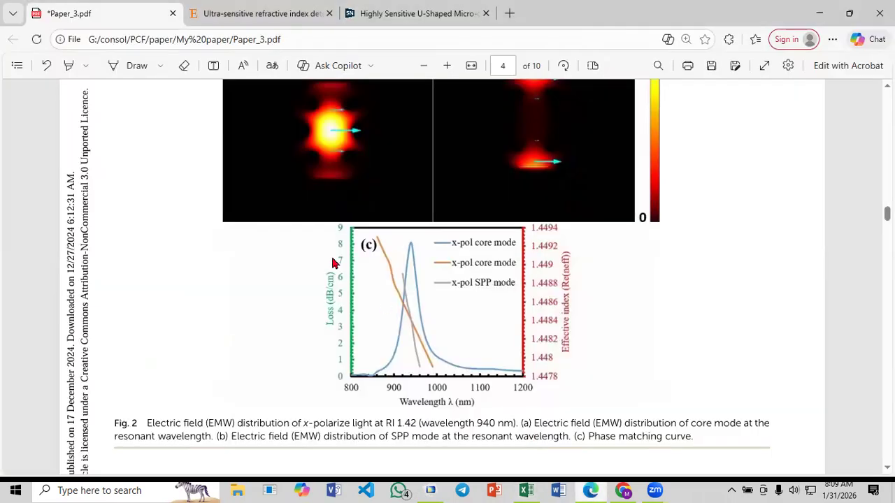
pyautogui.click(589, 490)
pyautogui.click(430, 490)
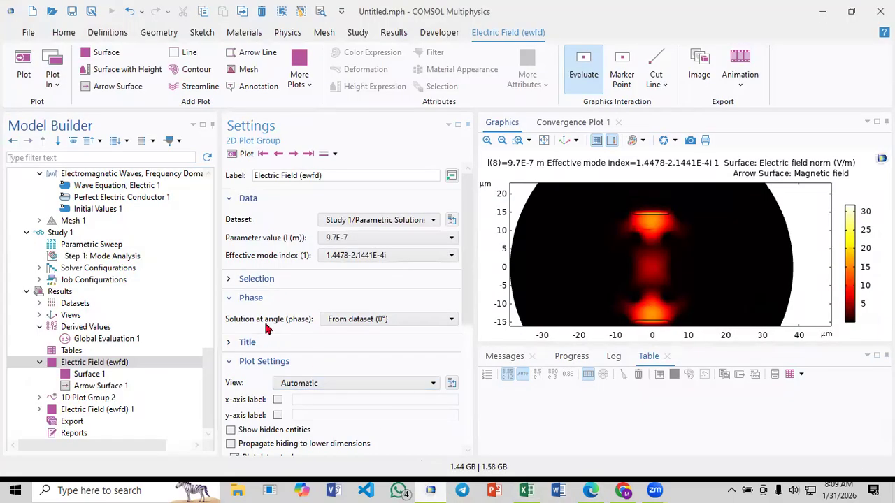
pyautogui.click(354, 241)
pyautogui.click(360, 349)
pyautogui.click(243, 155)
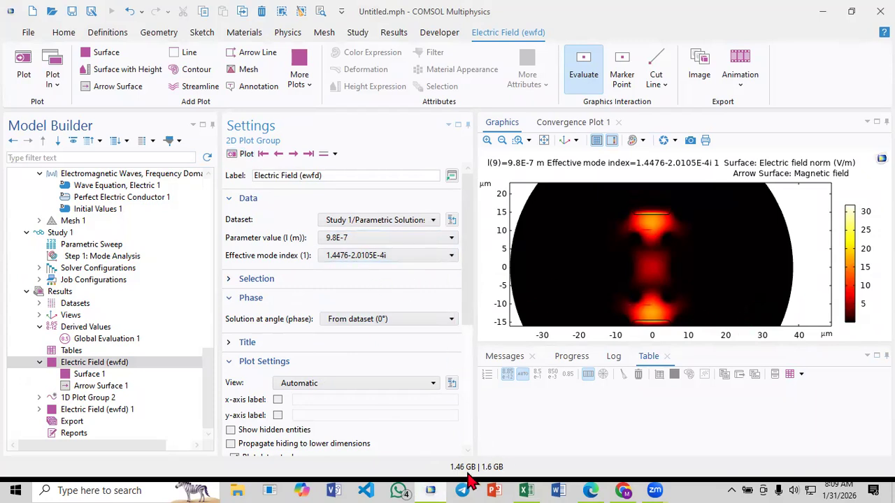
# Switch to Excel and enter 1.4476 as the Real SPP value for wavelength 970 in E9
pyautogui.click(526, 490)
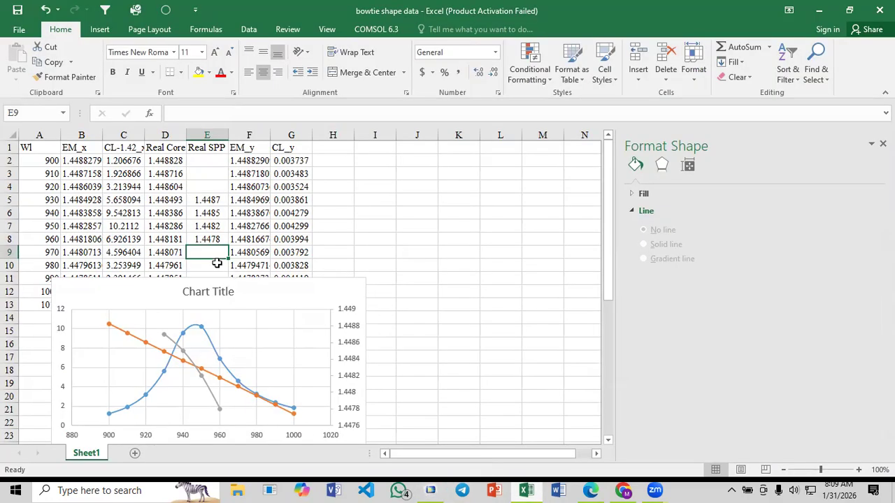
pyautogui.write('1.4476')
pyautogui.press('Return')
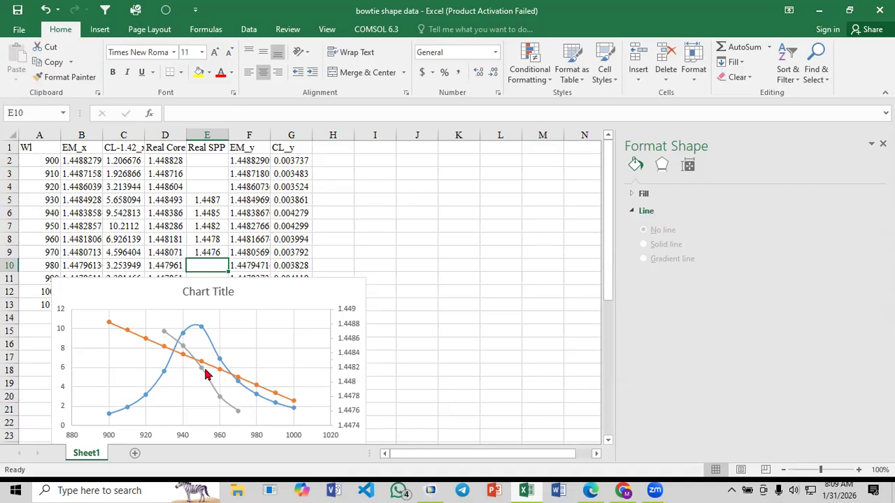
# Compare the Real SPP entry in E5 with the Real Core formulas in D4 and D2, and open Global Evaluation 1 in COMSOL
pyautogui.click(210, 201)
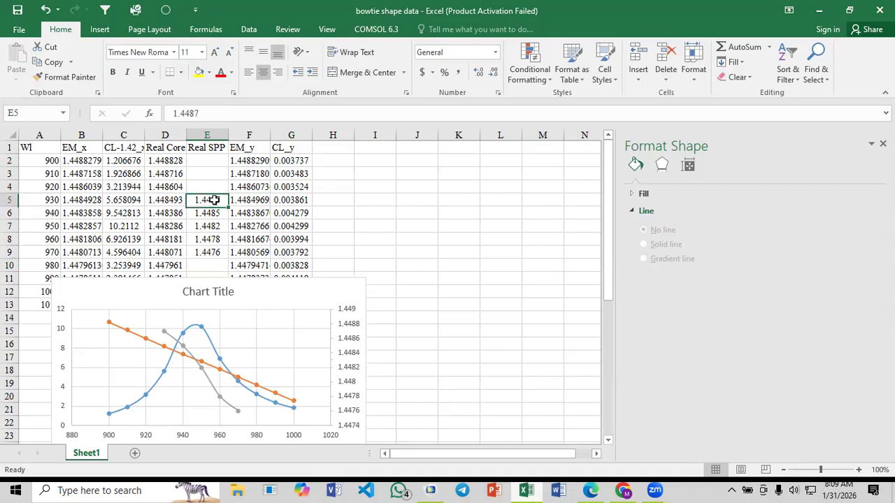
pyautogui.click(199, 113)
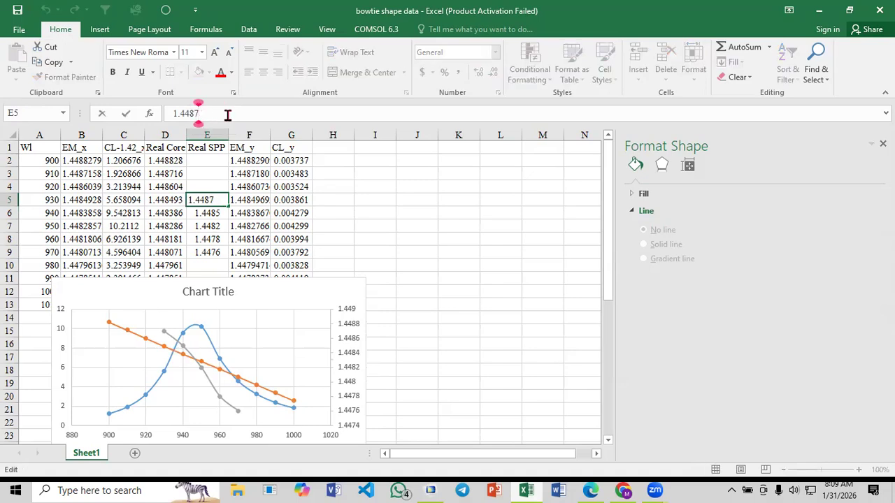
pyautogui.press('Escape')
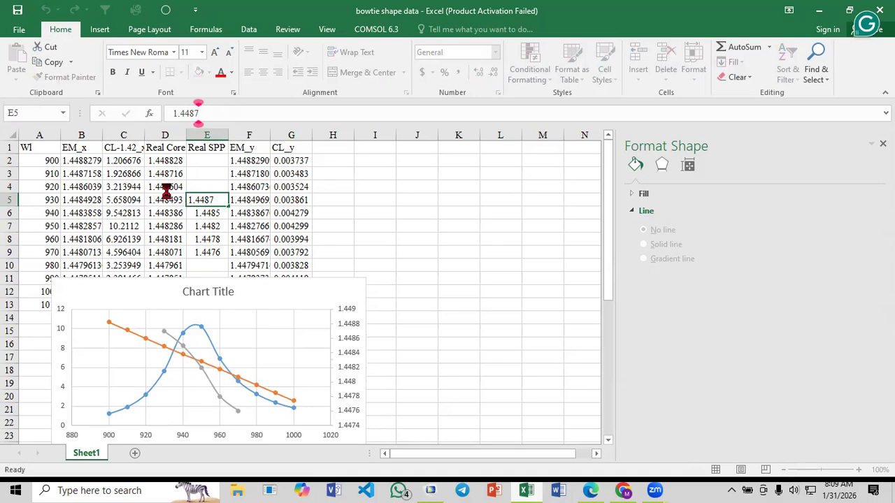
pyautogui.click(165, 189)
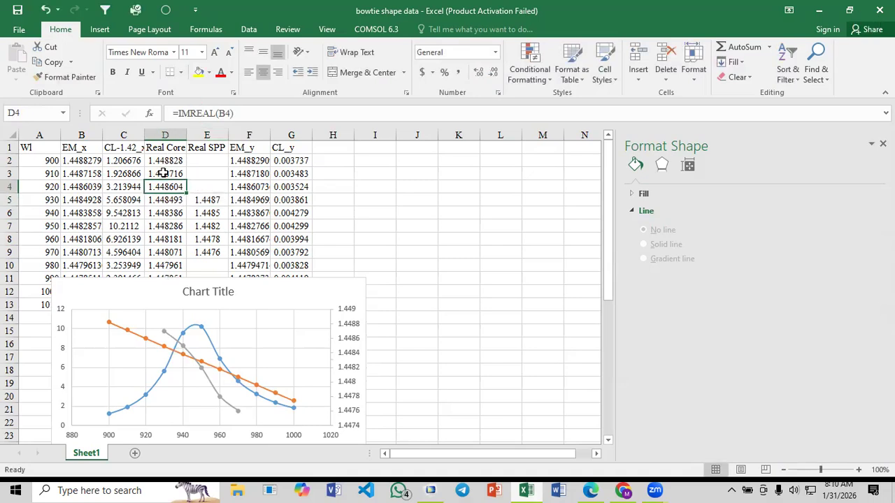
pyautogui.click(174, 160)
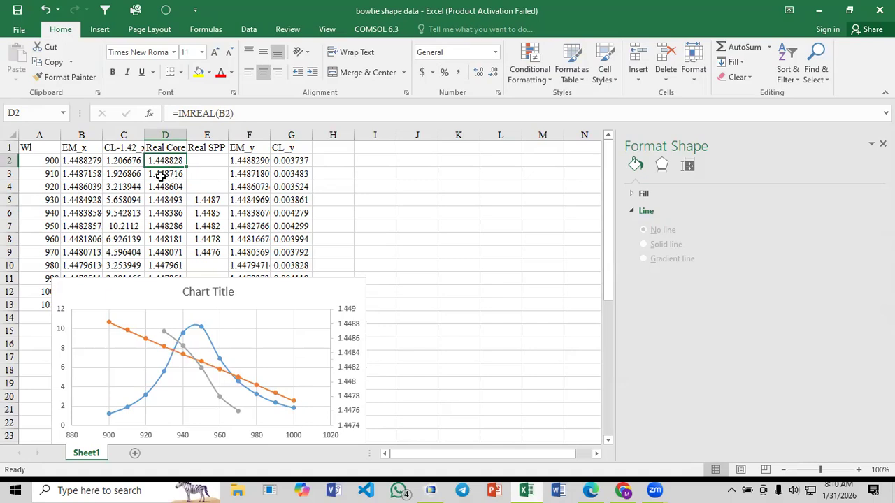
pyautogui.click(207, 201)
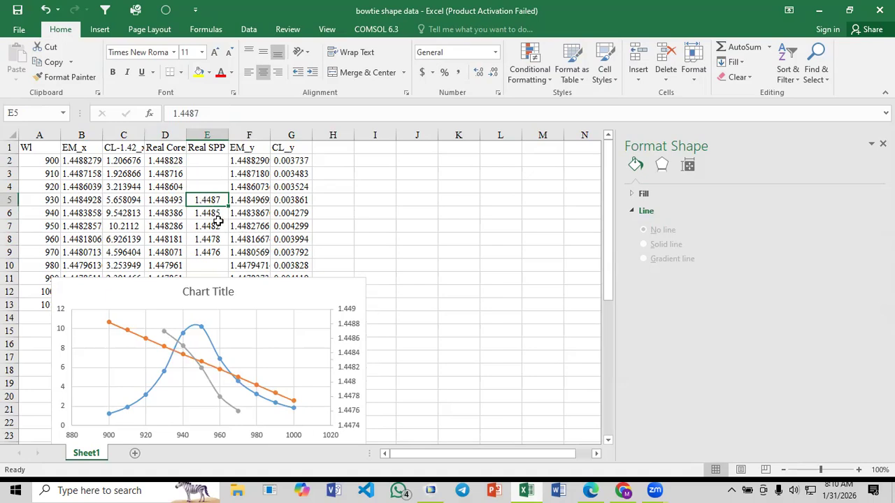
pyautogui.click(430, 490)
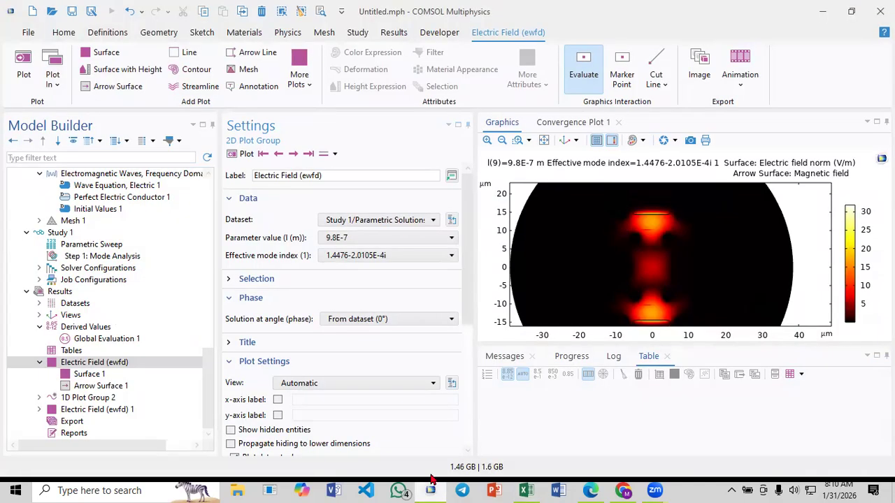
pyautogui.click(95, 340)
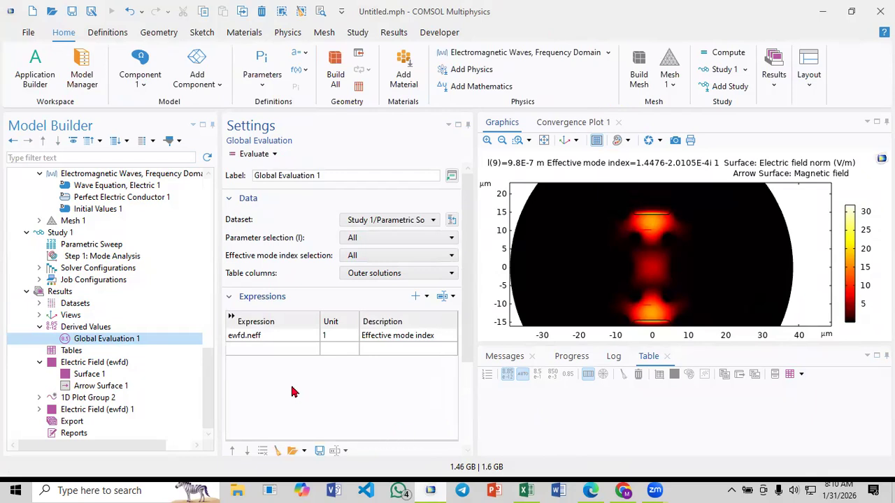
# Switch to Excel, move the phase matching chart up over the data and enlarge it to span about columns C to L
pyautogui.click(525, 491)
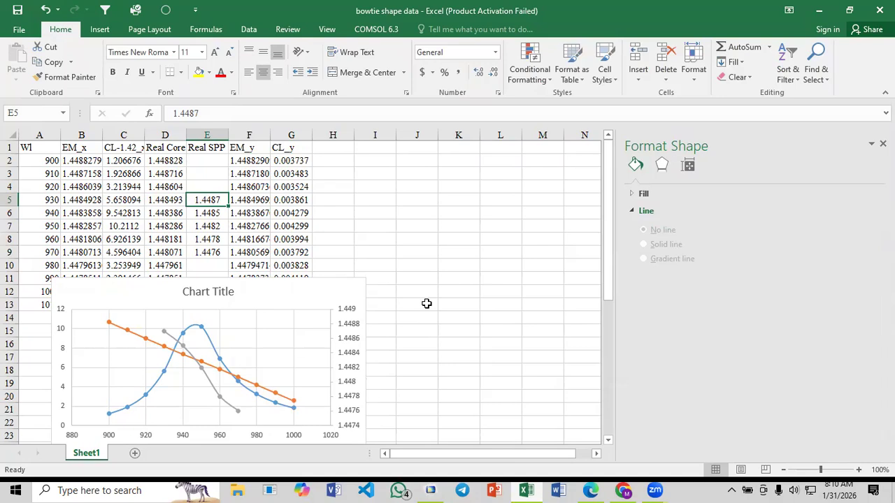
pyautogui.moveTo(232, 293); pyautogui.dragTo(285, 245)
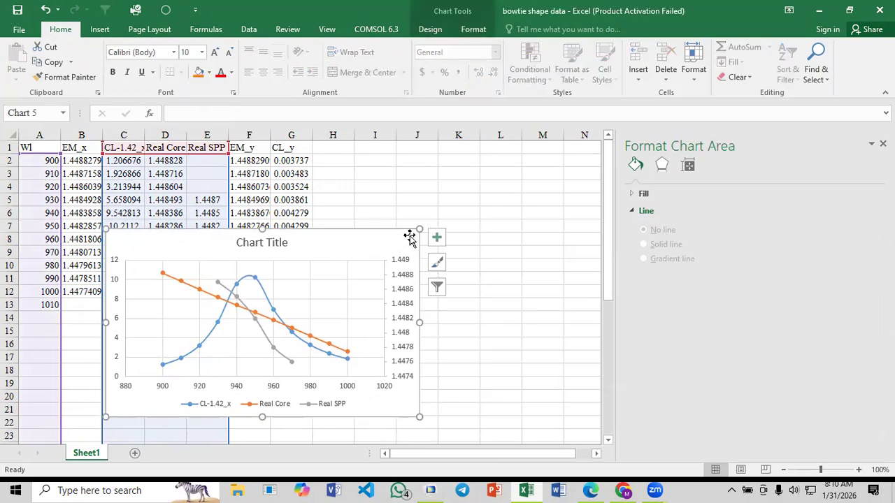
pyautogui.moveTo(418, 231); pyautogui.dragTo(529, 173)
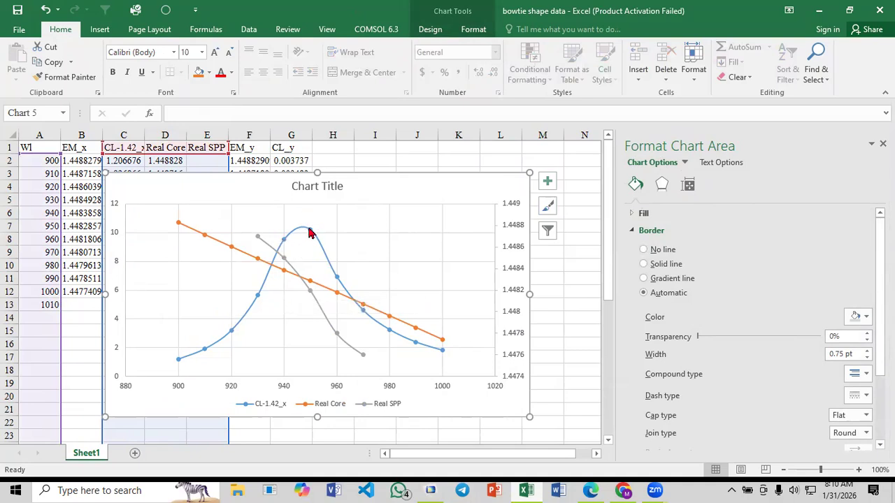
pyautogui.moveTo(310, 233)
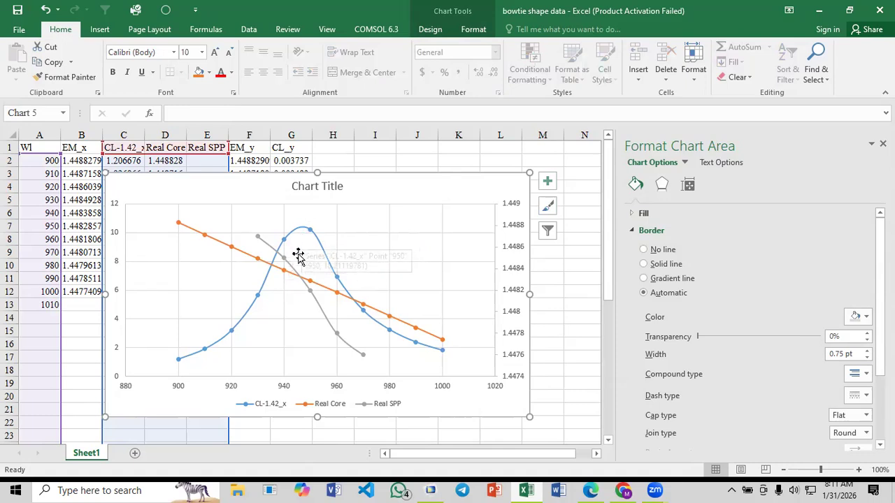
pyautogui.moveTo(284, 264)
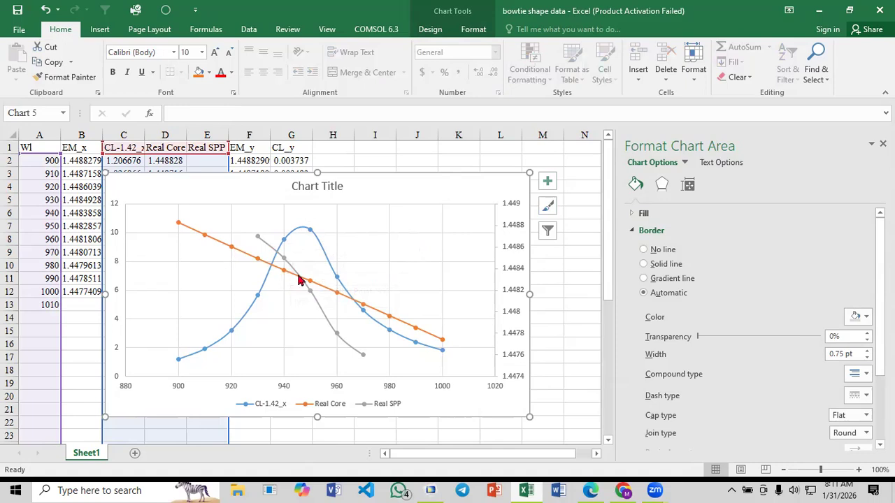
pyautogui.moveTo(301, 284)
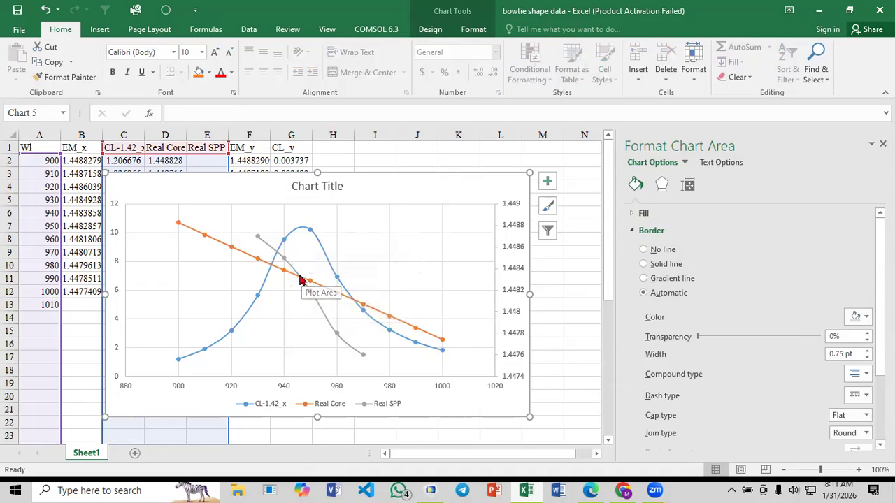
pyautogui.click(376, 160)
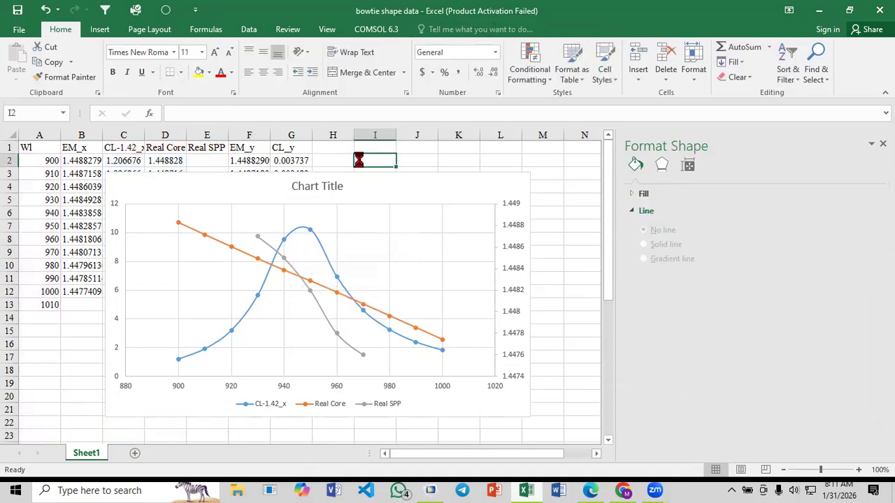
# Switch to Paper_3.pdf and review its Fig. 2 phase matching curve and the Fig. 3 loss, sensitivity and FOM plots
pyautogui.hotkey('alt', 'Tab')
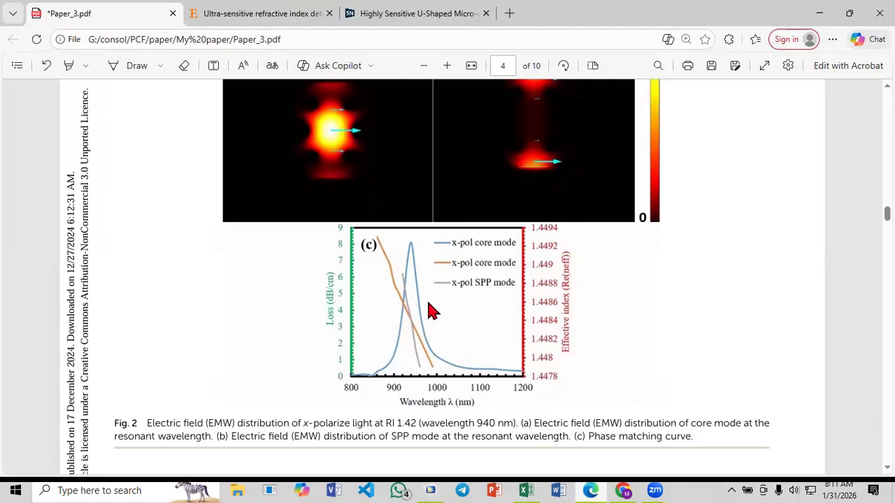
pyautogui.moveTo(116, 423); pyautogui.dragTo(145, 424)
pyautogui.click(122, 411)
pyautogui.scroll(-5, 236, 398)
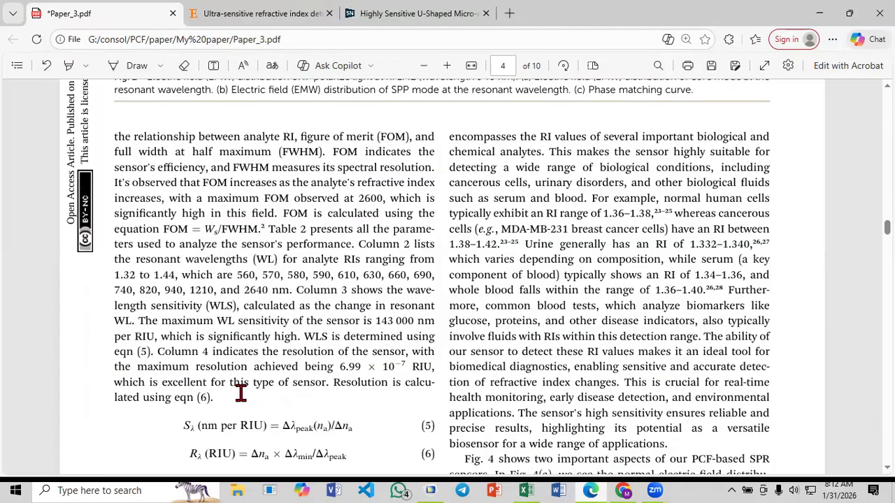
pyautogui.scroll(-10, 239, 393)
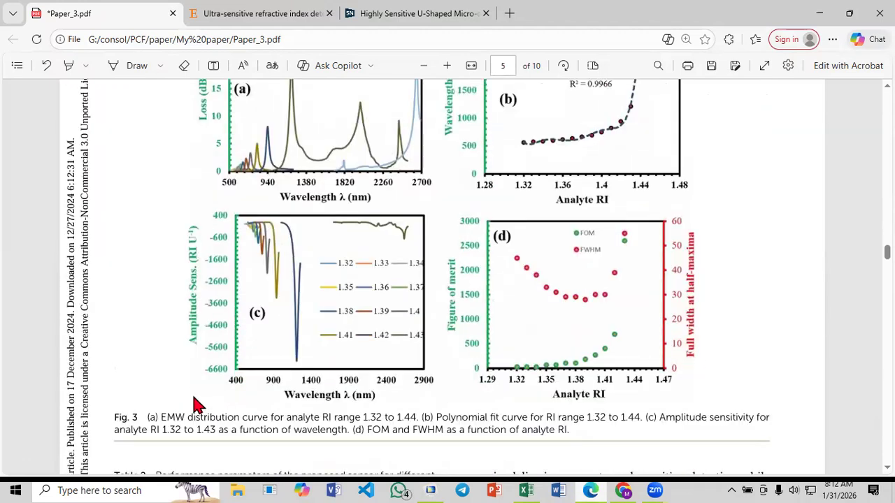
pyautogui.moveTo(115, 423); pyautogui.dragTo(144, 423)
pyautogui.click(125, 411)
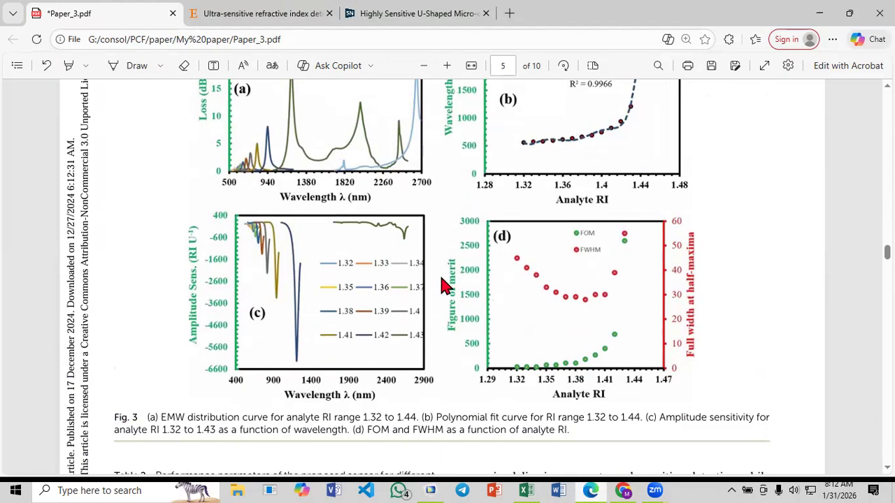